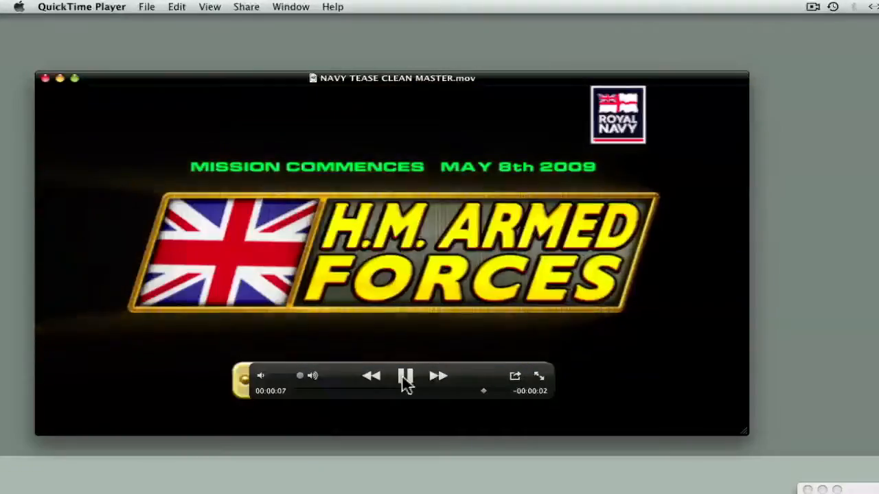
Pause the Navy teaser movie and scrub through its timeline to examine the HUD mask graphics.
click(403, 381)
click(381, 391)
mouse_move(383, 395)
mouse_down()
mouse_move(350, 392)
mouse_move(369, 396)
mouse_up()
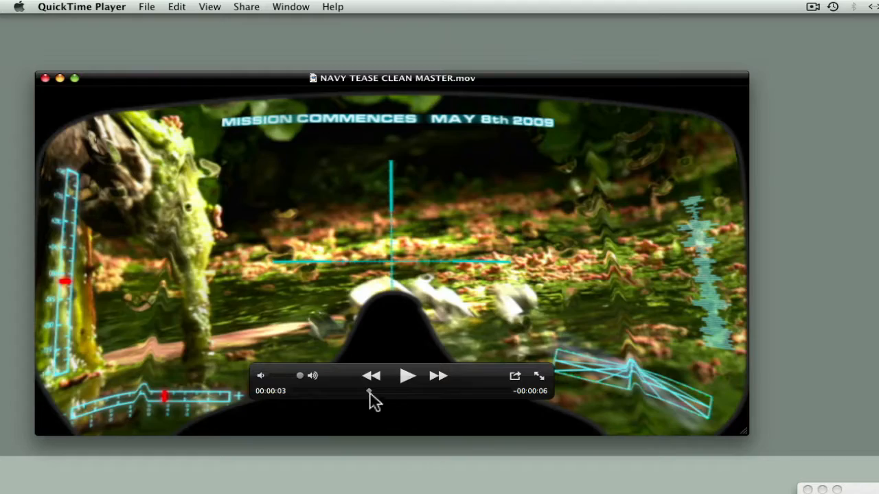
drag(368, 392, 397, 392)
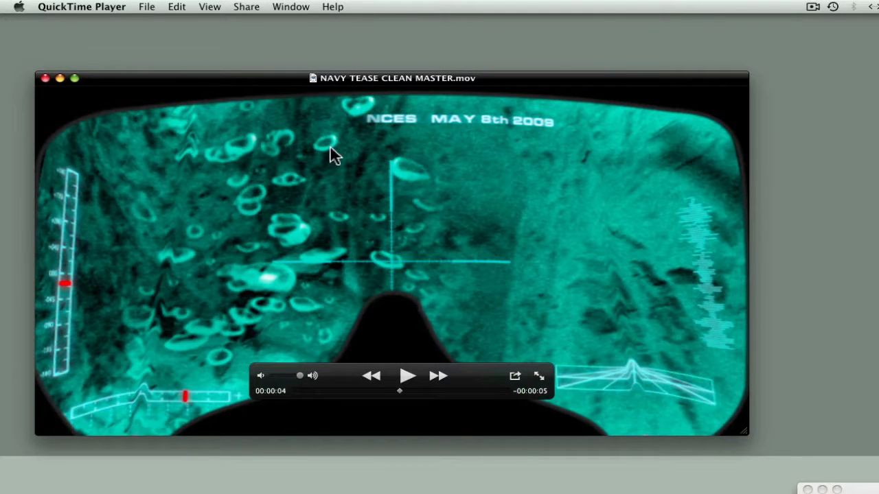
drag(400, 397, 455, 399)
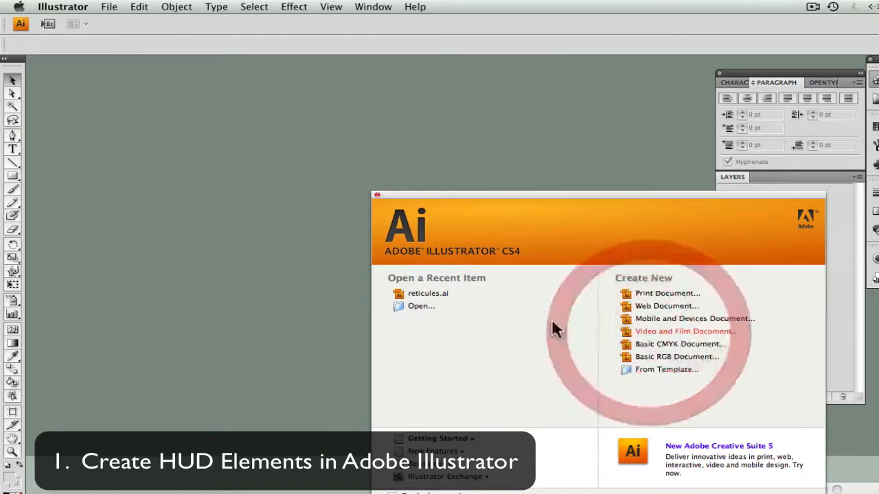
Switch to Illustrator and create a Video and Film document named "reticules" at the PAL D1/DV Widescreen size, 1050 × 576 px.
click(636, 328)
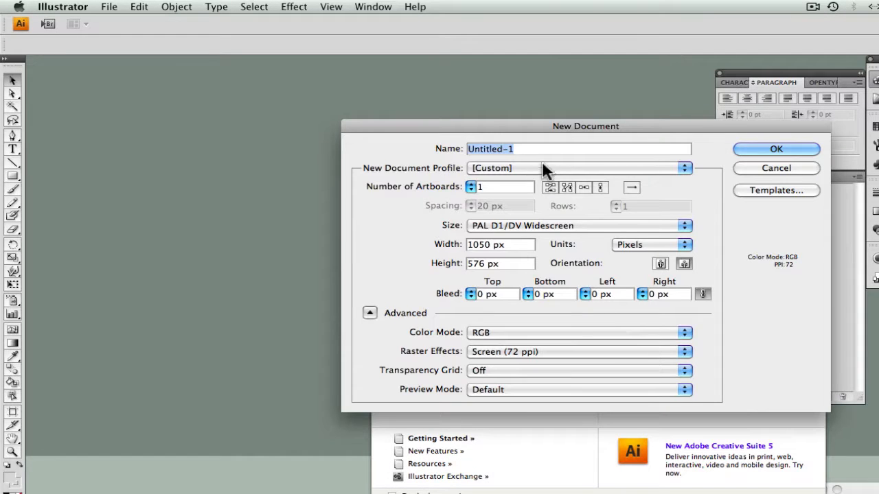
text(reticules)
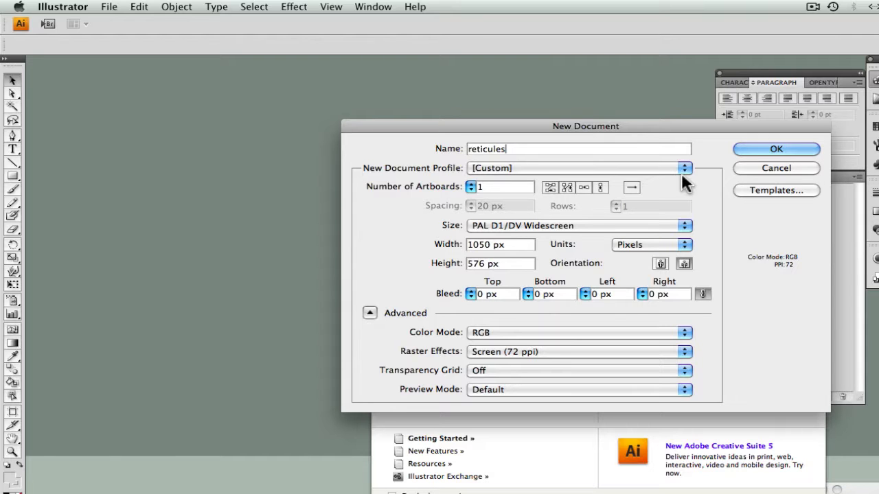
click(768, 142)
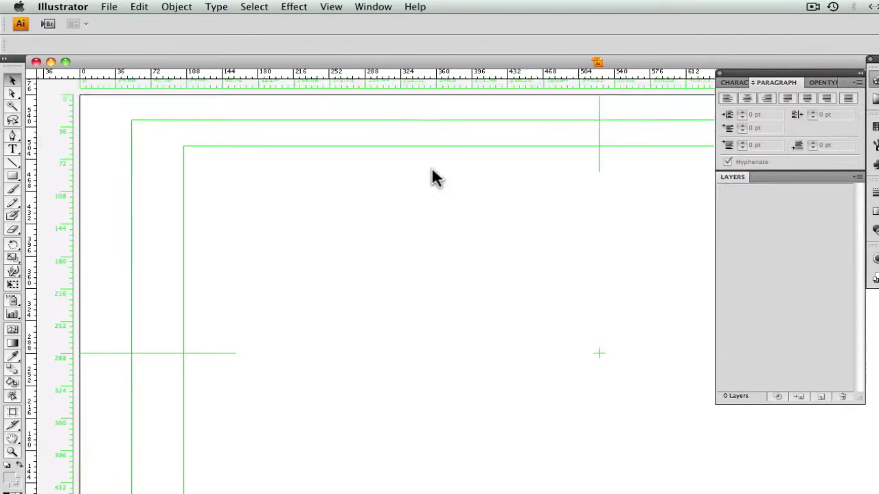
Shrink the document window and set the ruler origin at the centre mark of the artboard.
drag(714, 492, 710, 450)
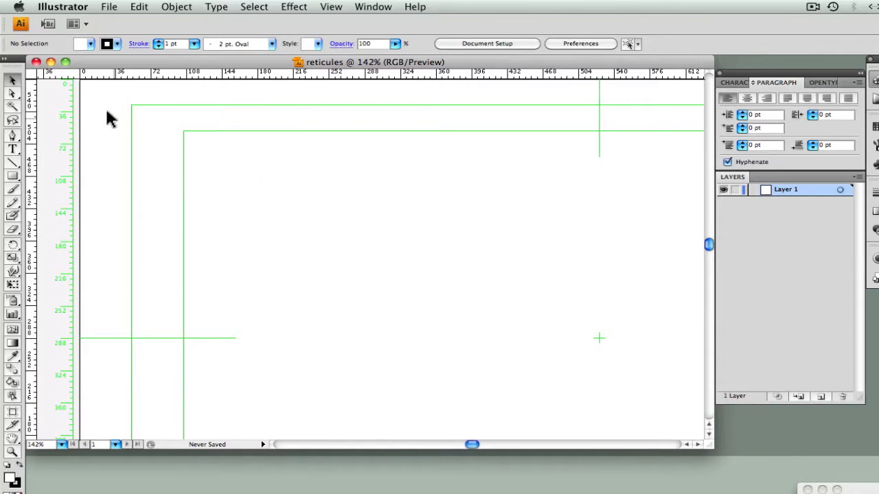
drag(32, 71, 598, 337)
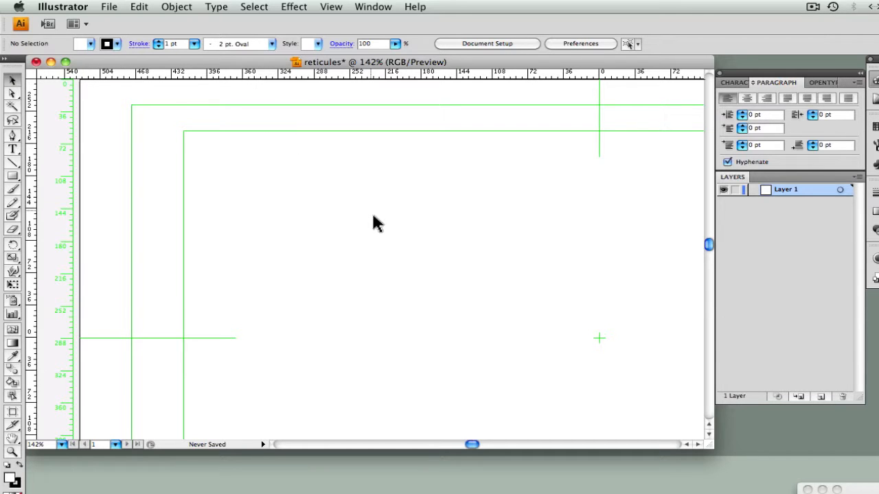
key(space)
drag(372, 216, 198, 153)
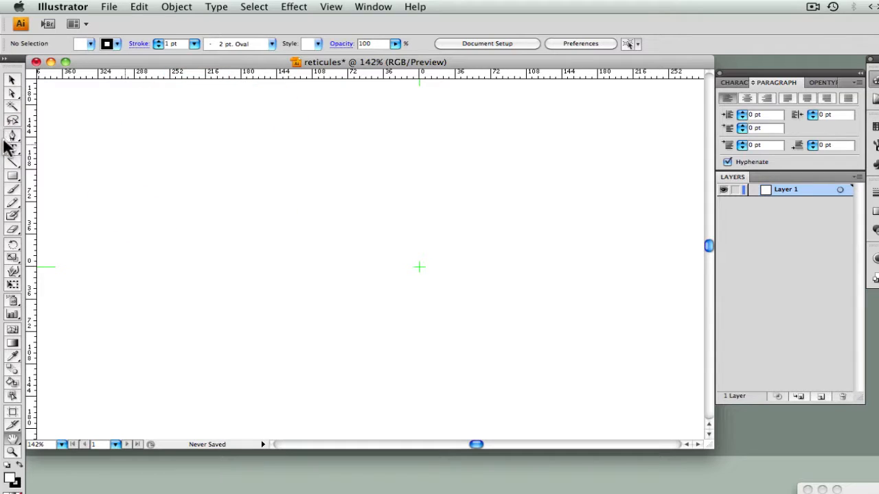
Rename Layer 1 as "cross hairs".
double_click(769, 190)
text(cr)
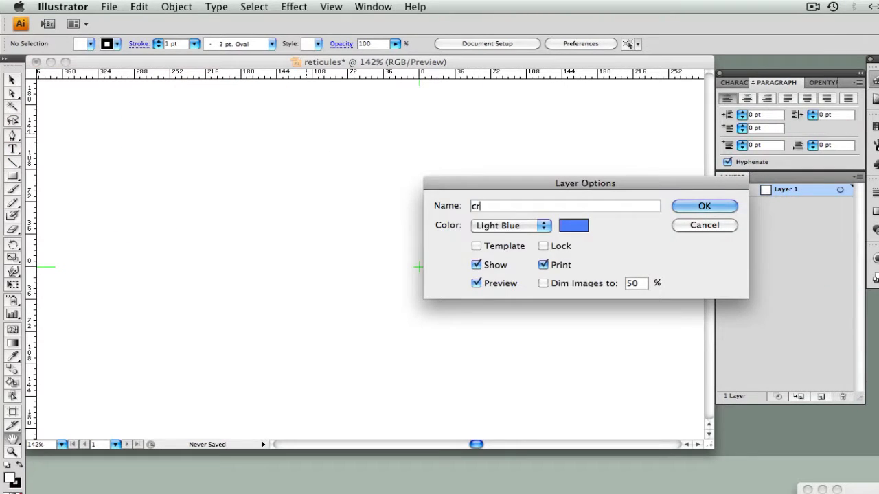
text(oss hairs)
key(Return)
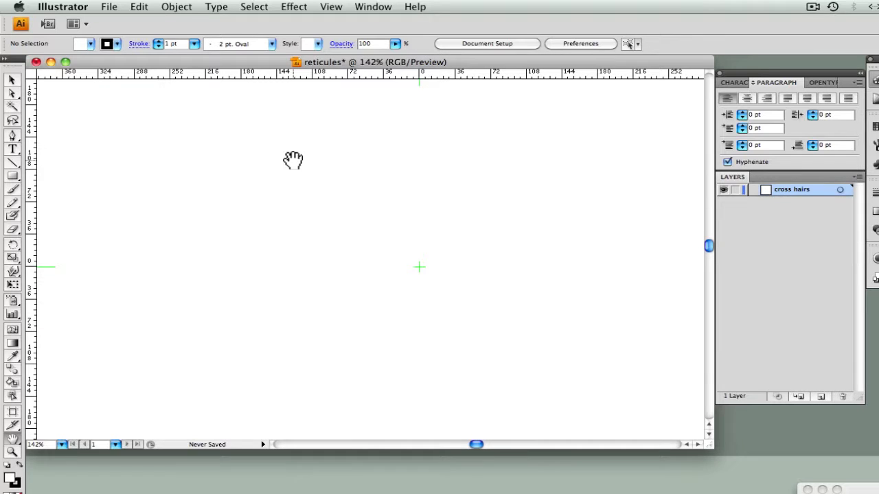
Draw a line segment near the artboard centre with a length of 300 px, an angle of 0° and Fill Line enabled.
click(13, 163)
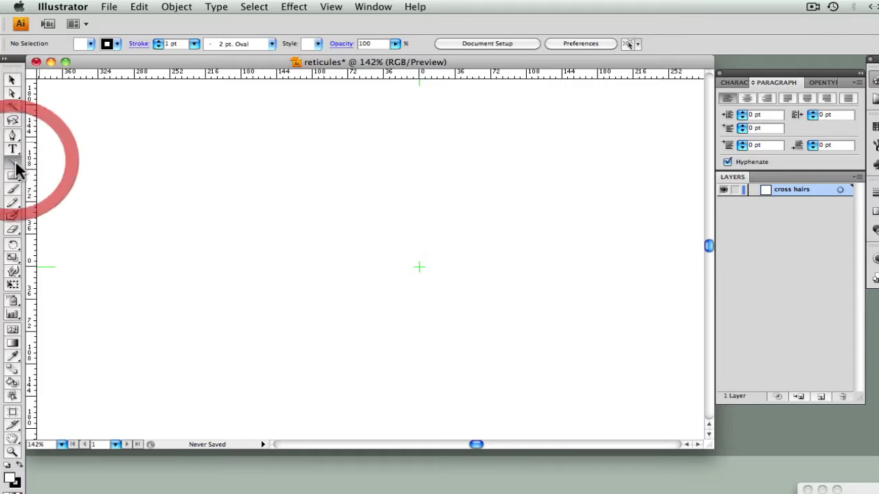
click(328, 261)
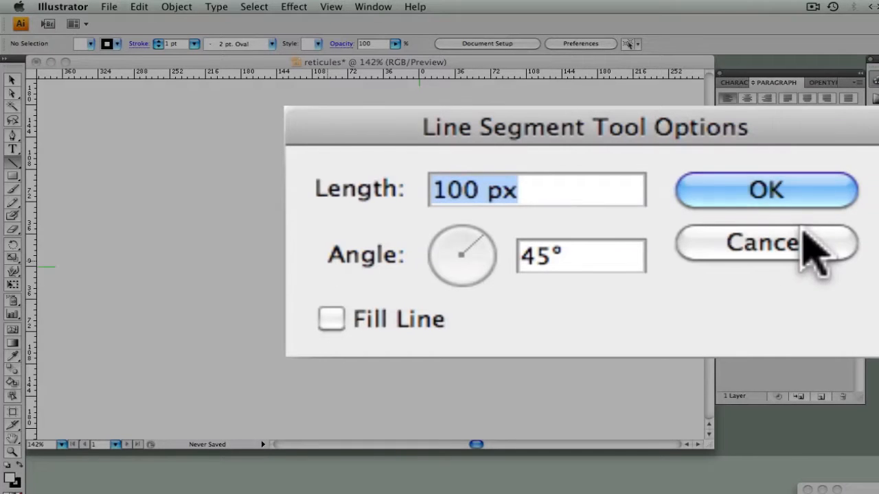
text(300)
key(Tab)
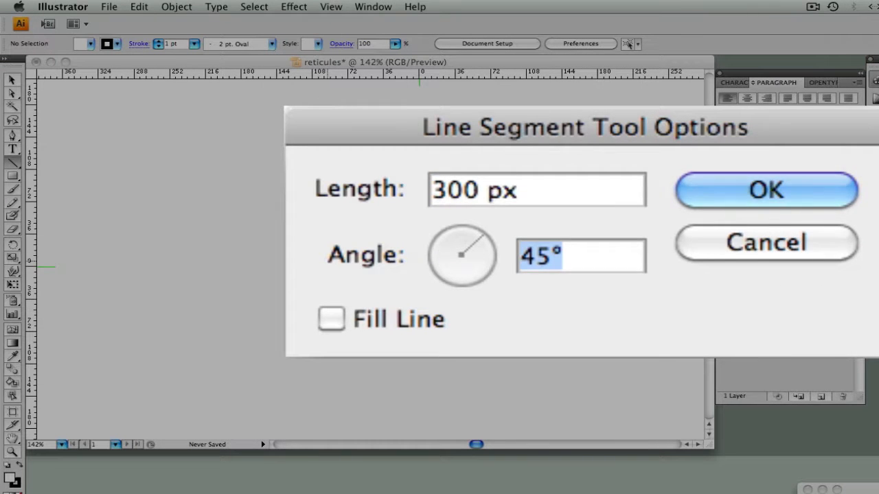
text(0)
key(Tab)
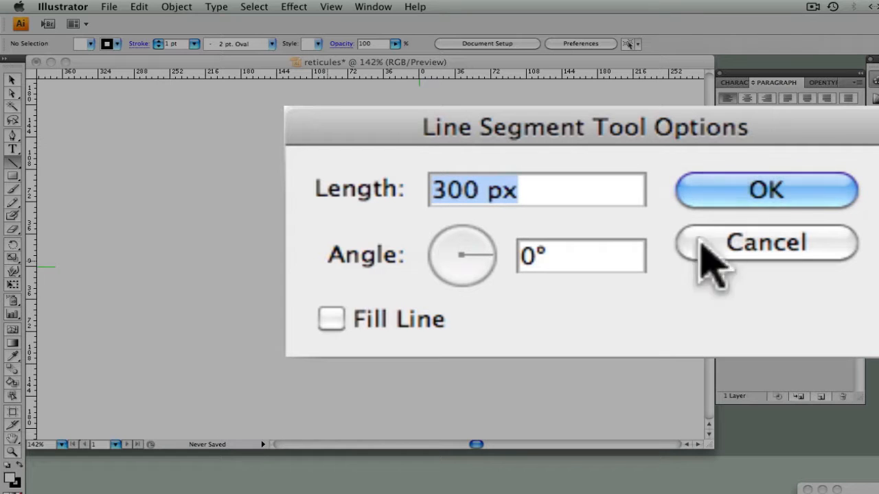
click(332, 320)
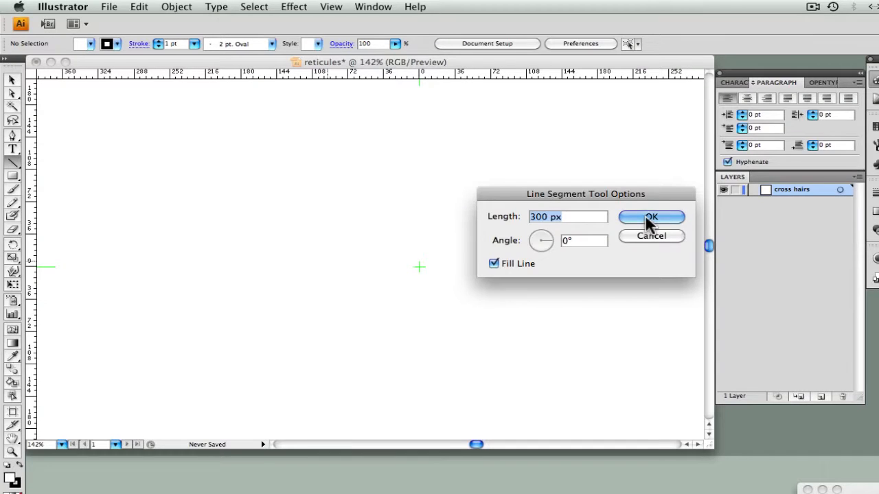
click(646, 217)
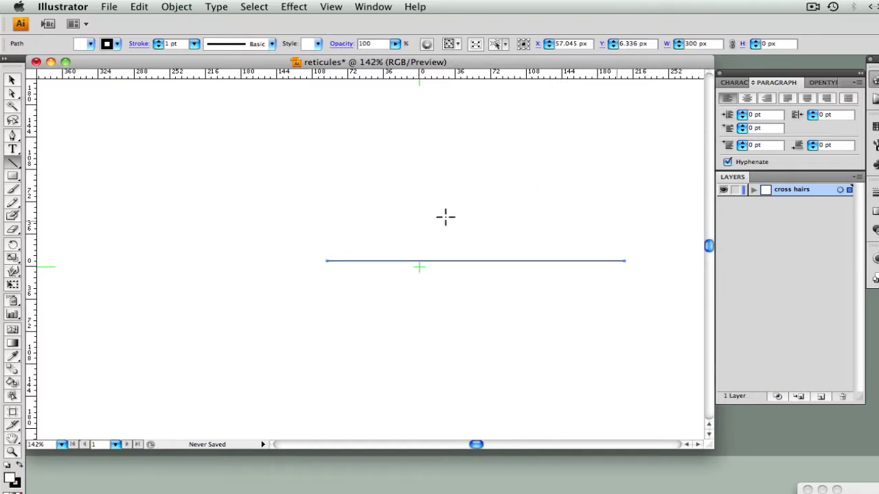
Copy the 300 px line and paste three duplicates of it onto the artboard.
key(super+c)
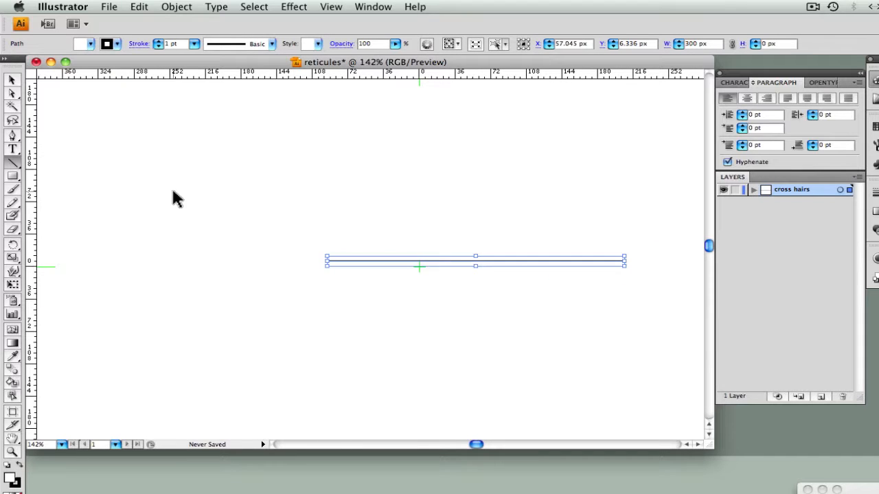
key(super+v)
click(216, 206)
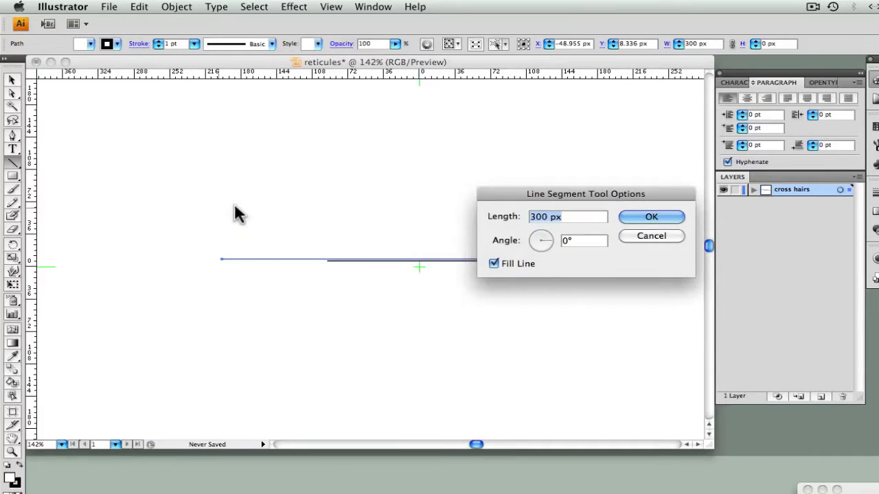
click(653, 239)
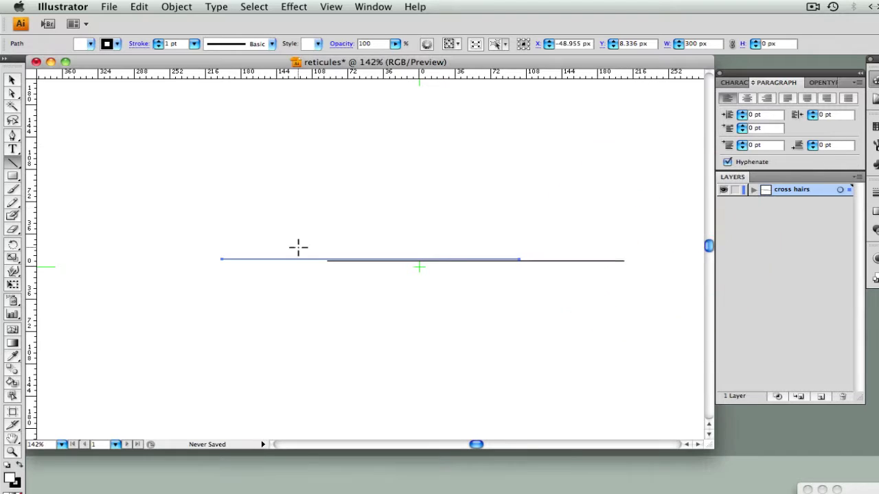
click(11, 81)
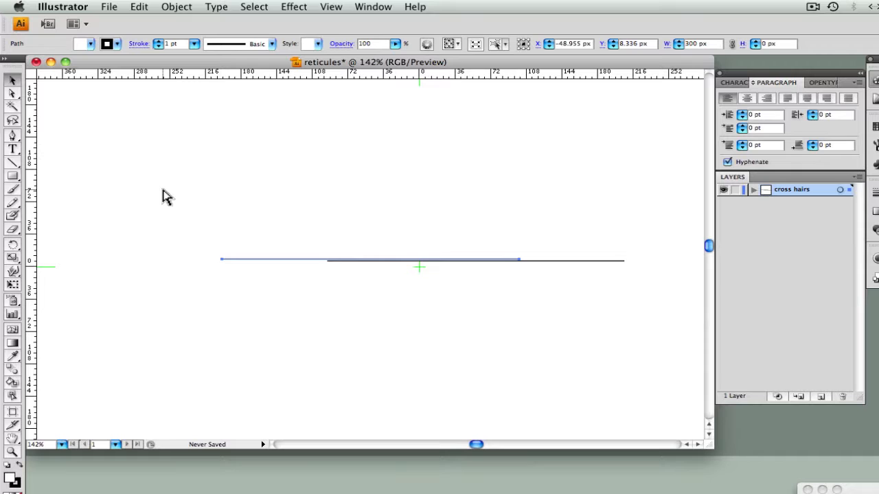
key(super+v)
key(super+v)
Nudge the selected duplicate line straight up to a Y position of about 62 px.
key(Up)
key(Up)
key(Up)
key(Up)
key(Up)
key(Up)
key(Up)
key(Up)
key(Up)
key(Up)
key(Up)
key(Up)
key(Up)
key(Up)
key(Up)
key(Up)
key(Up)
key(Up)
key(Up)
key(Up)
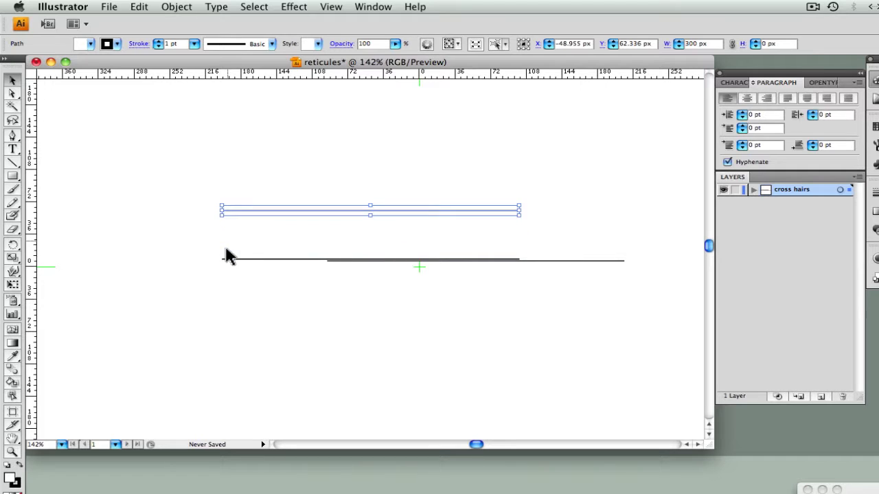
Nudge a second duplicate line up until it sits a little below the topmost one.
click(226, 259)
key(Up)
key(Up)
key(Up)
key(Up)
key(Up)
key(Up)
key(Up)
key(Up)
key(Up)
key(Up)
key(Up)
key(Up)
key(Up)
key(Up)
key(Up)
key(Up)
key(Up)
key(Up)
key(Up)
key(Up)
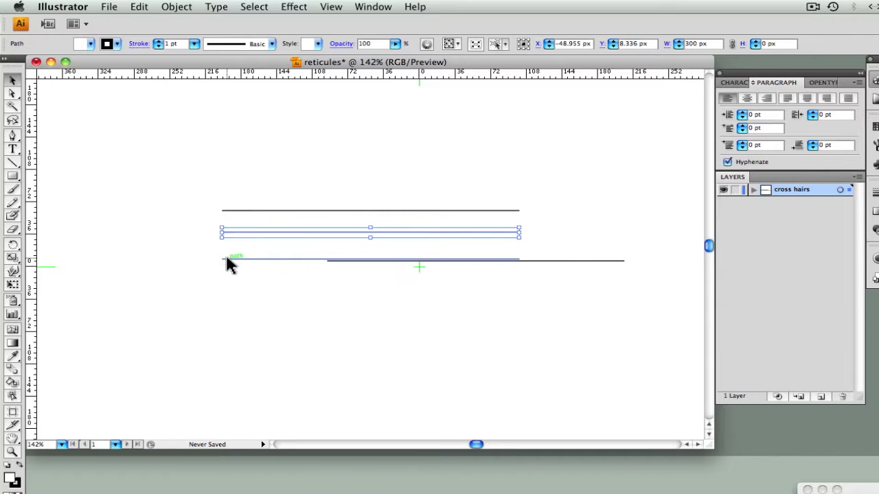
Nudge the third duplicate line up to a Y position of about 18 px and deselect it.
click(228, 259)
key(Up)
key(Up)
key(Up)
key(Up)
key(Up)
key(Up)
key(Up)
key(Up)
key(Up)
key(Up)
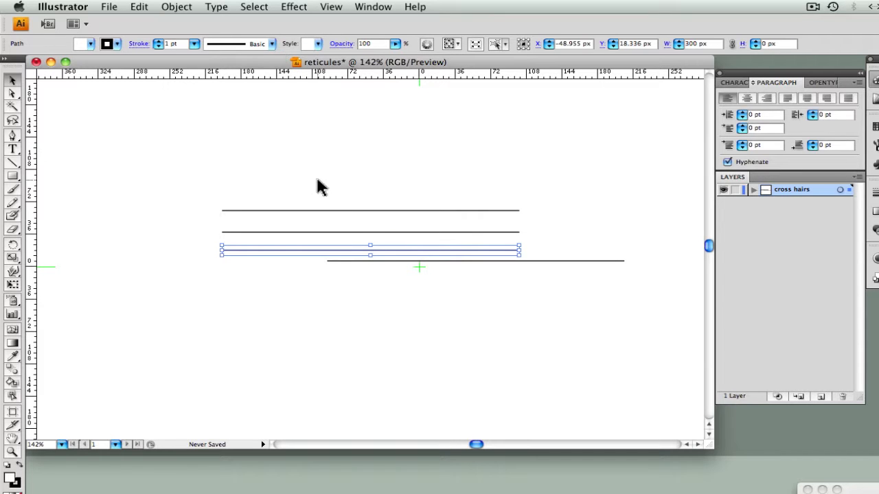
click(363, 268)
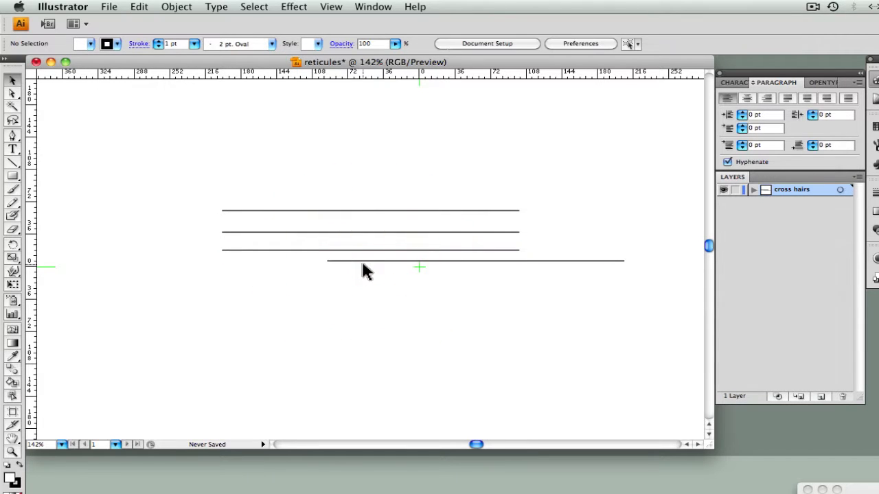
Centre the original bottom line on the artboard by setting its X and Y positions to 0 px.
click(369, 262)
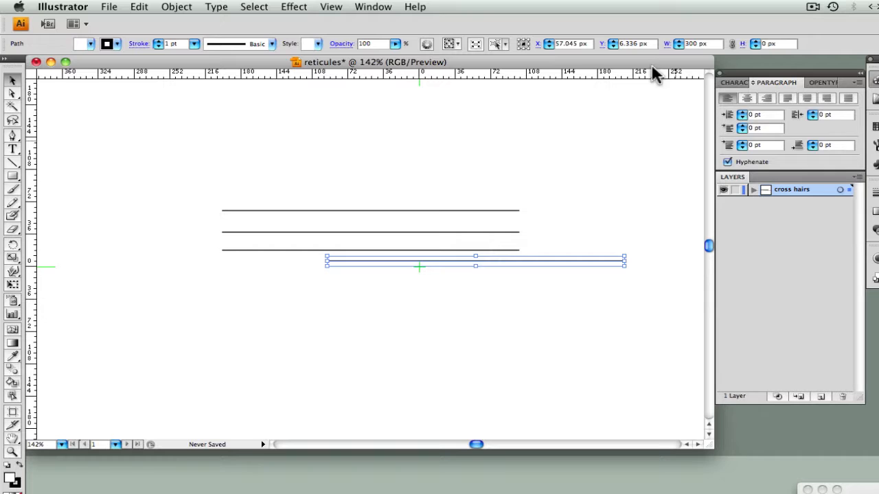
drag(577, 44, 493, 44)
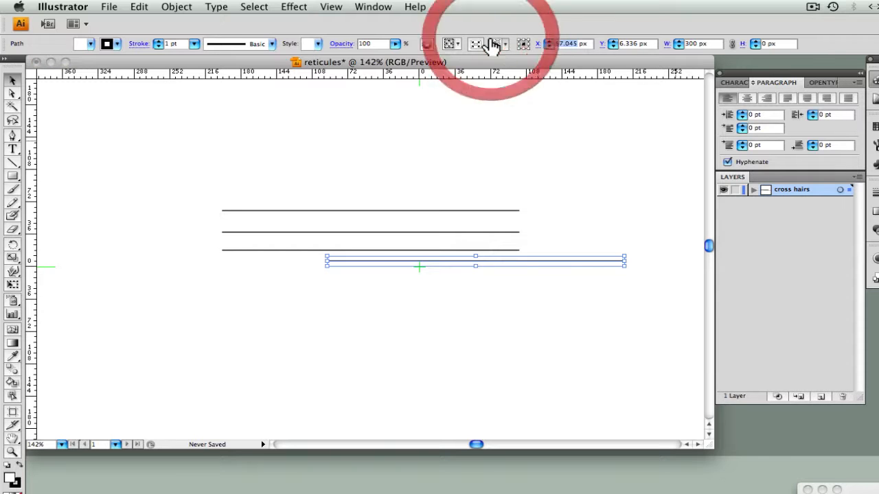
text(0)
key(Tab)
text(0)
key(Tab)
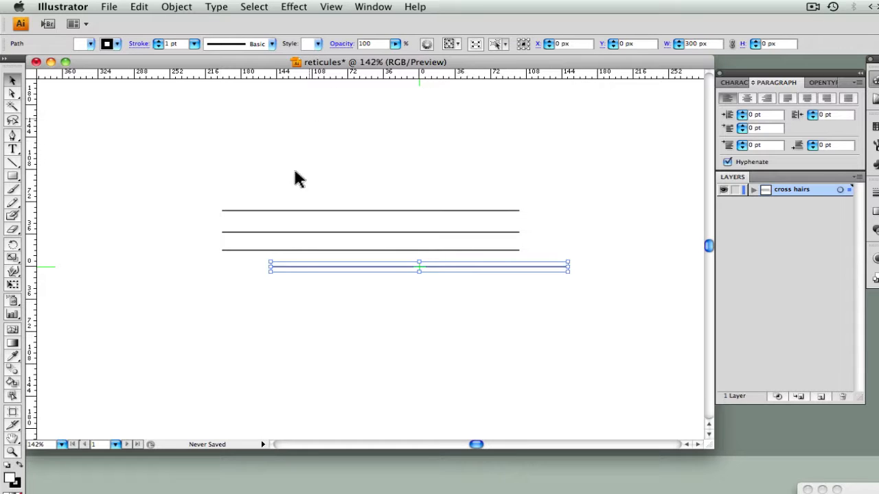
Make the lowest duplicate line dashed with a 1 pt dash and a 13 pt gap.
click(254, 252)
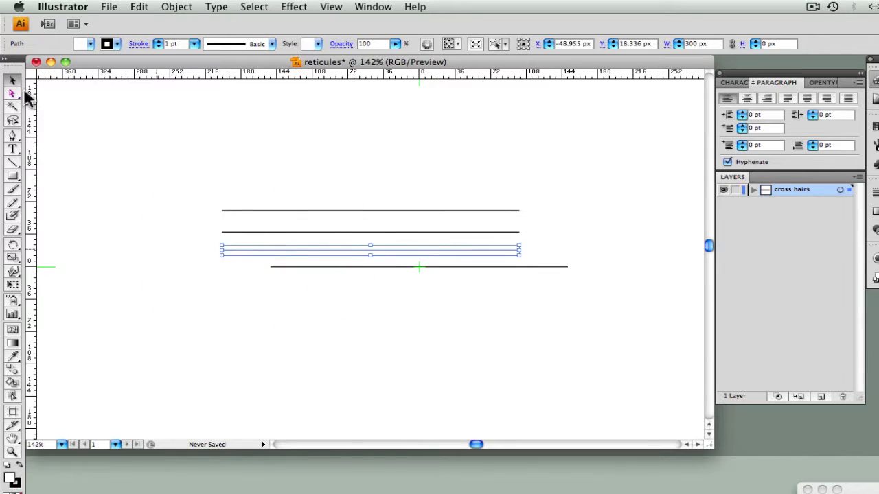
click(142, 46)
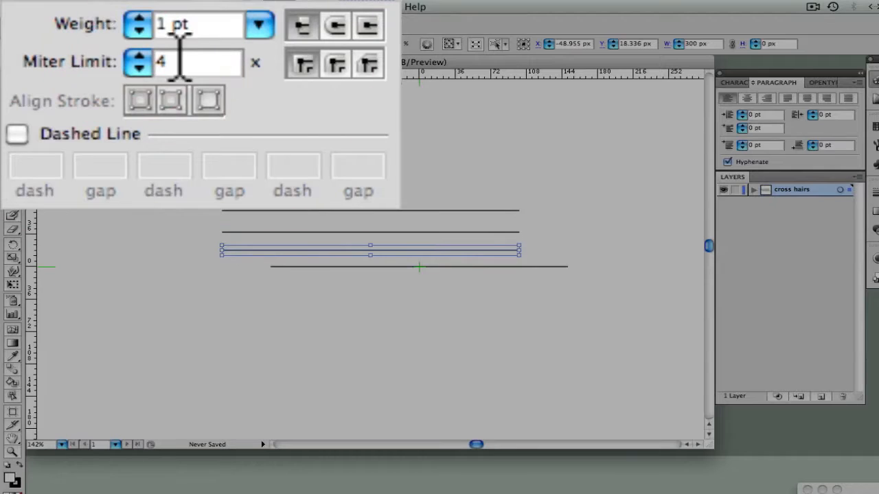
click(17, 133)
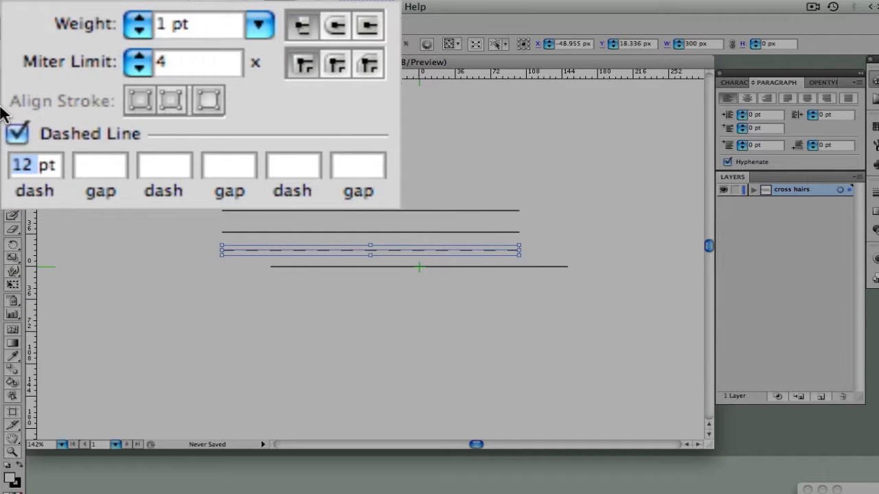
text(1)
key(Tab)
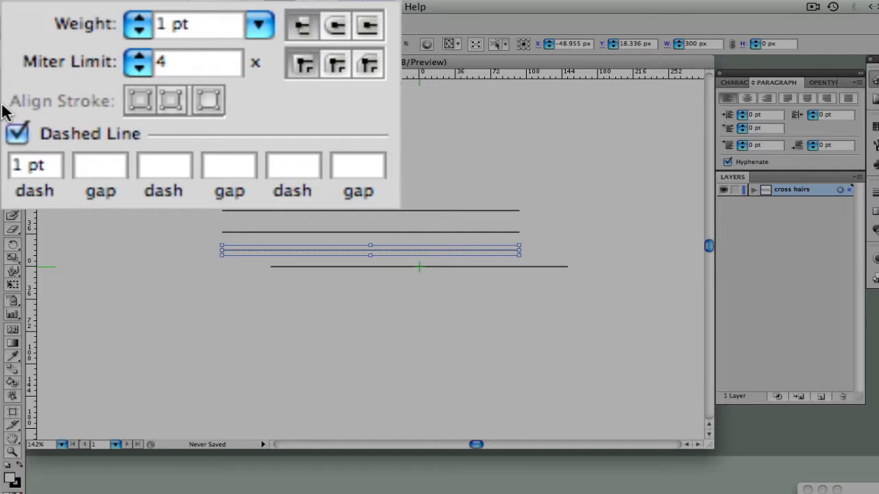
text(13)
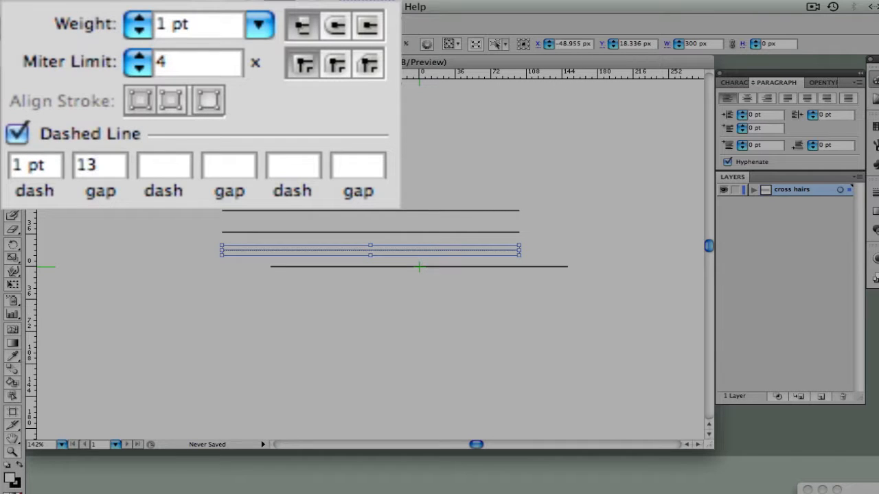
key(Tab)
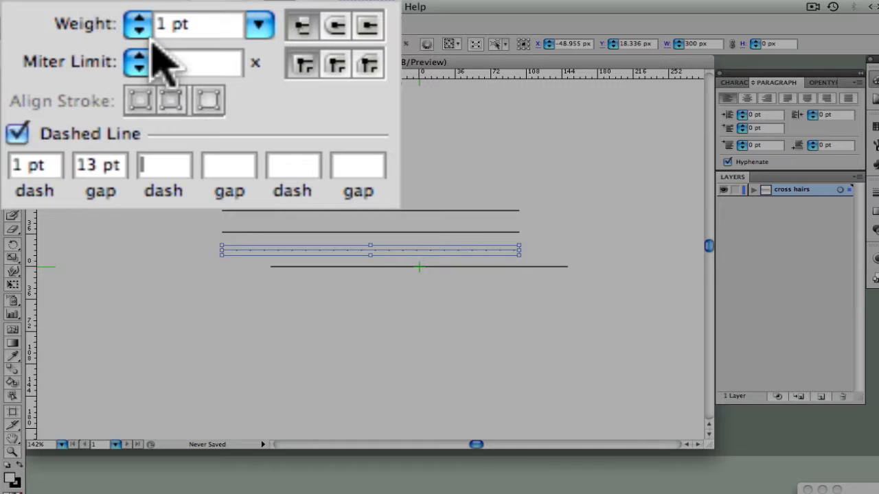
Set the stroke weight of the dashed line to 6 pt.
double_click(161, 24)
text(6)
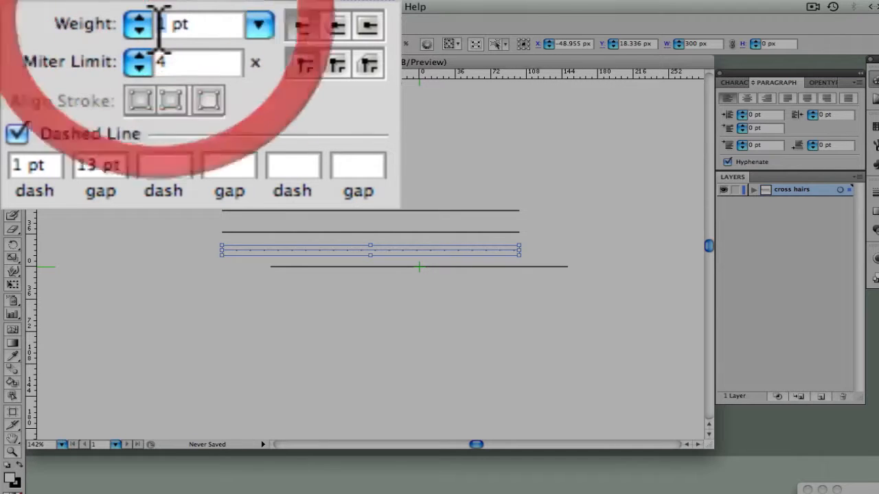
key(Return)
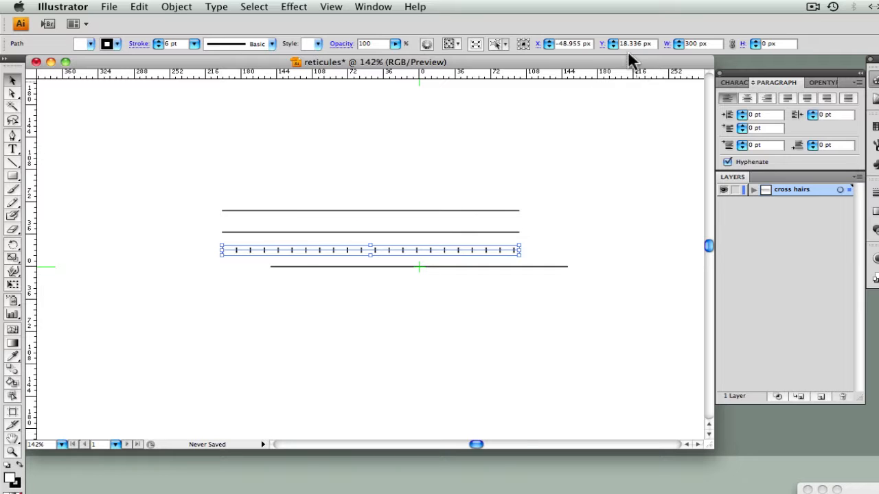
Centre the 6 pt dashed line over the original line by setting its X and Y positions to 0 px.
drag(579, 45, 550, 43)
text(-45)
key(Tab)
text(0)
key(Tab)
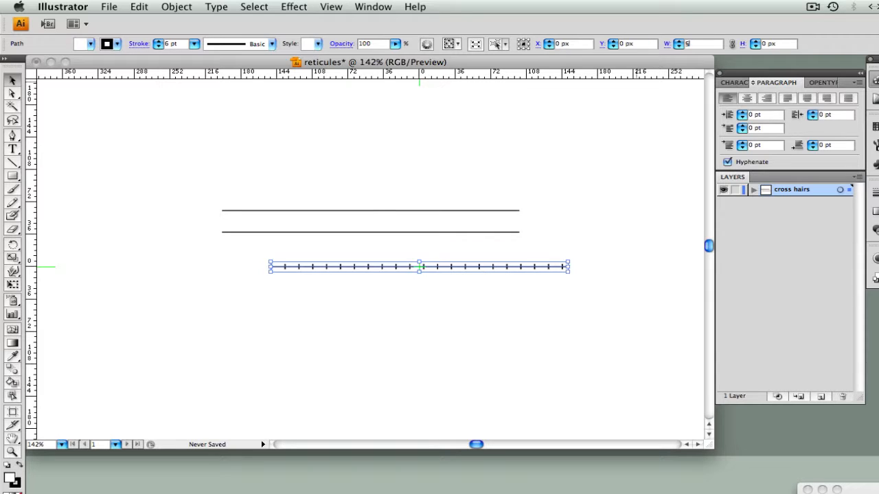
Select the lower of the two remaining off-centre lines and set its stroke weight to 3 pt.
click(466, 232)
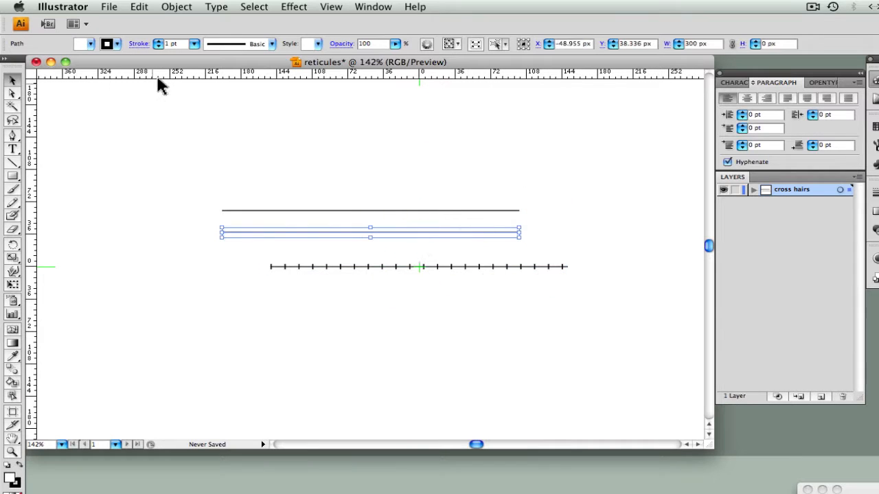
click(140, 45)
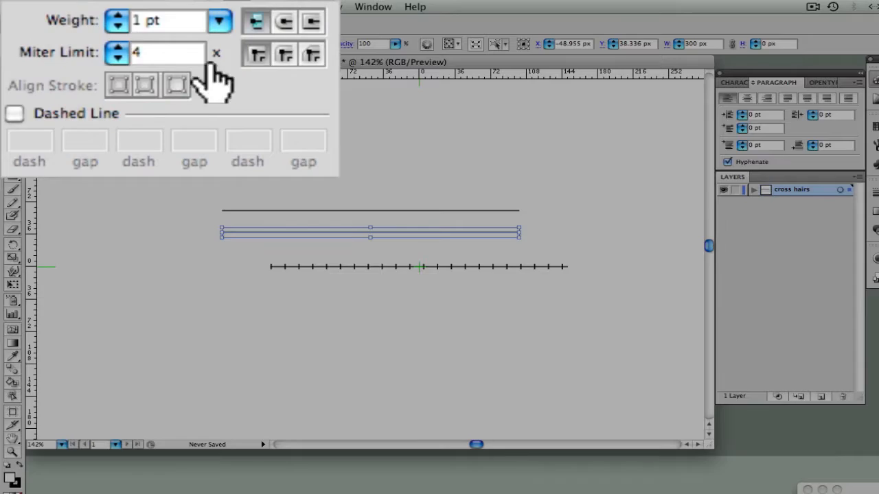
click(117, 26)
click(117, 15)
click(116, 15)
click(117, 15)
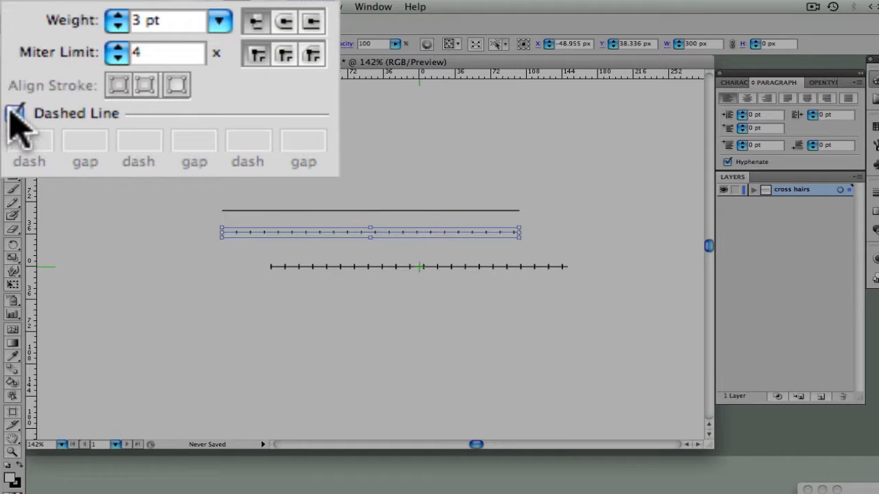
Make the selected line dashed with a 0.3 pt dash and a 4.7 pt gap.
click(15, 114)
double_click(39, 144)
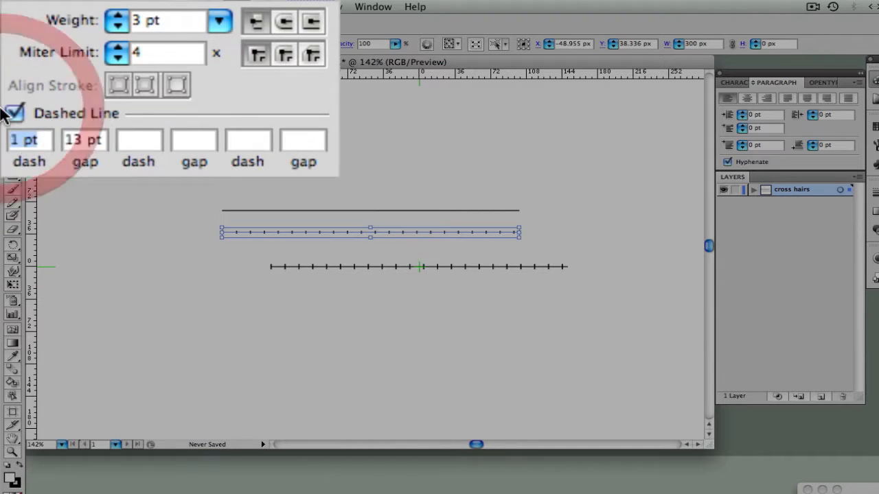
text(0.3)
key(Tab)
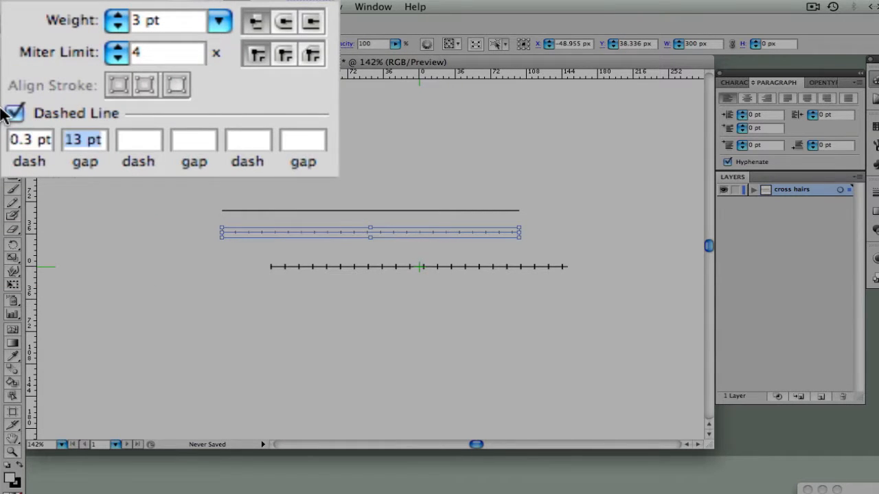
text(1)
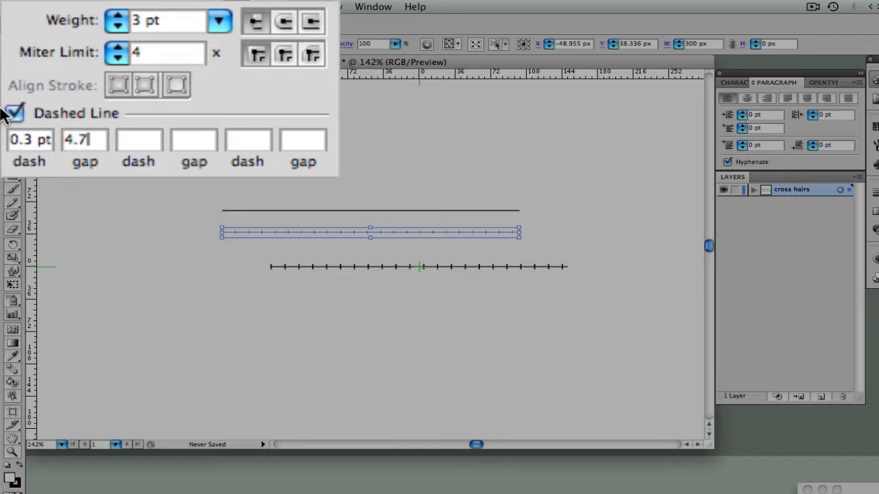
key(Return)
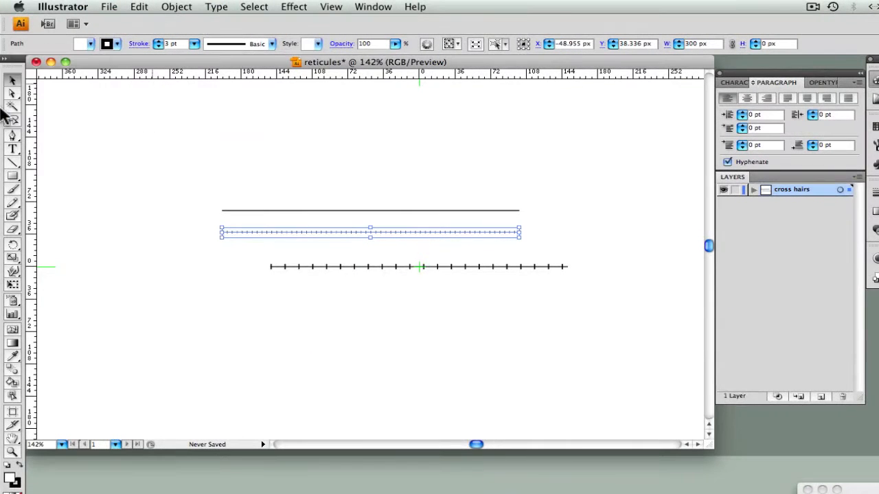
Centre the finely dashed line by setting its X and Y positions to 0 px, and deselect it.
click(558, 43)
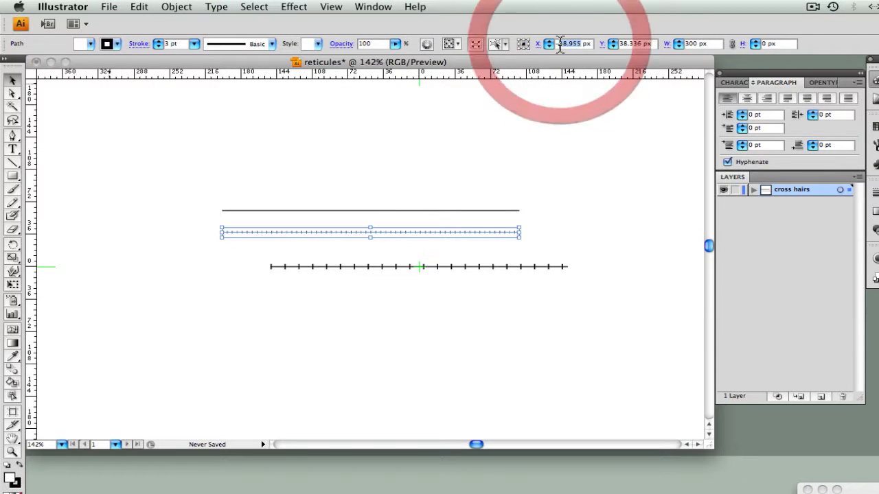
text(0)
key(Tab)
text(0)
key(Tab)
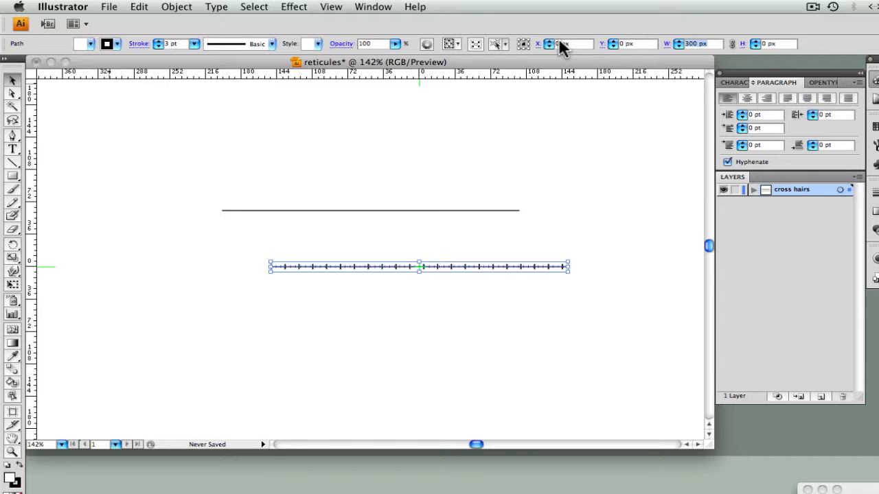
click(532, 136)
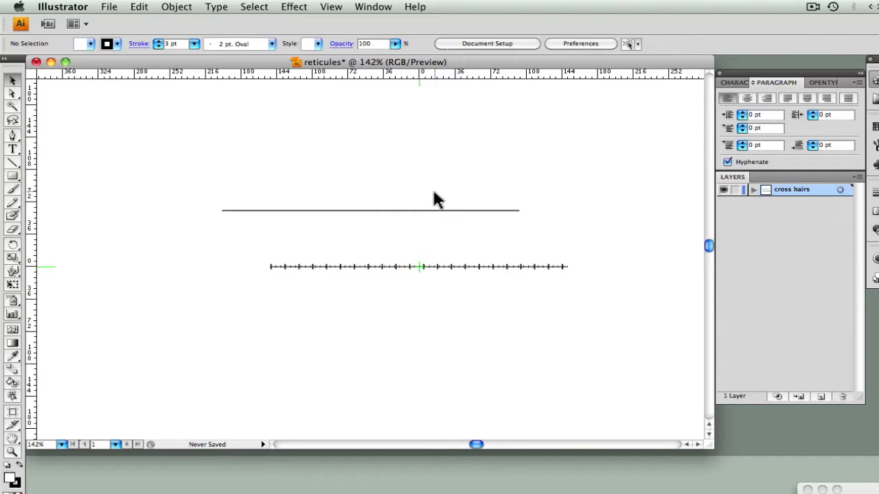
Set the stroke weight of the topmost line to 3 pt.
click(420, 211)
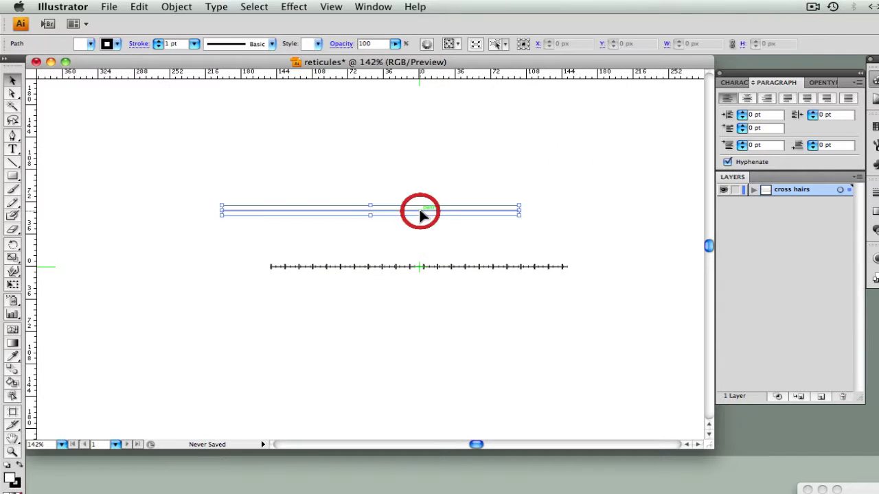
click(138, 43)
click(53, 54)
click(53, 54)
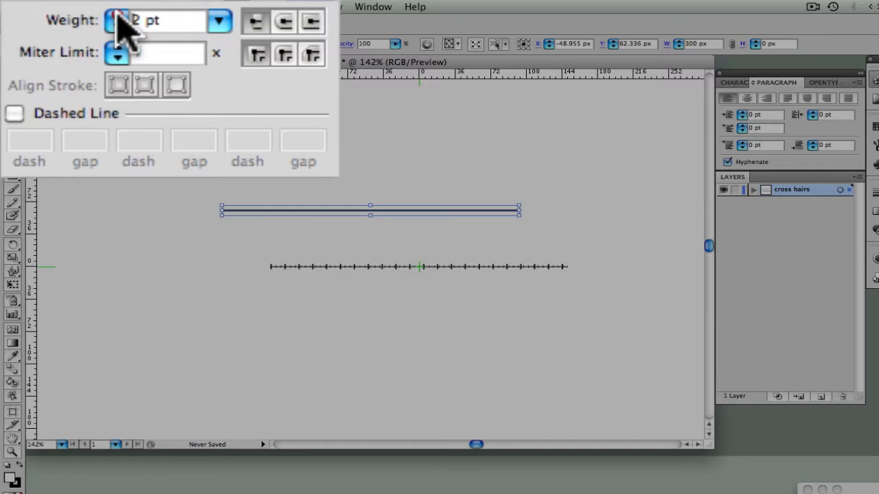
Make the topmost line dashed with a 75 pt dash, a 150 pt gap and a second 75 pt dash.
click(14, 113)
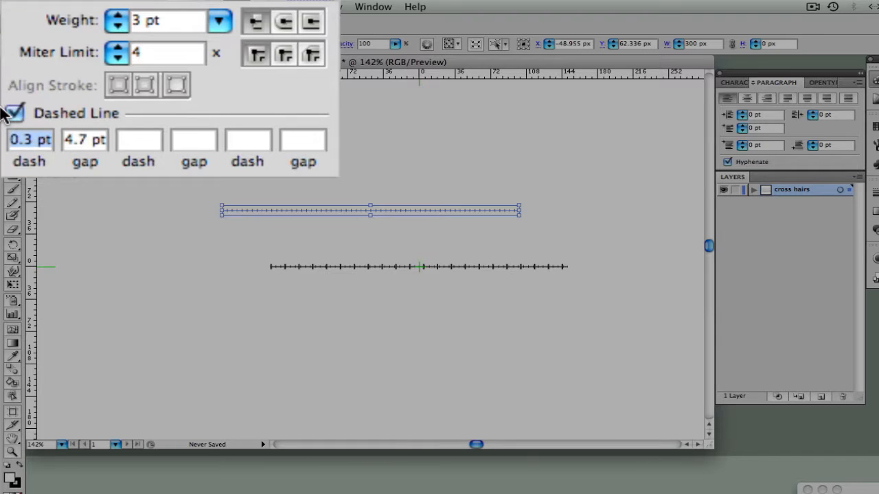
text(75)
key(Tab)
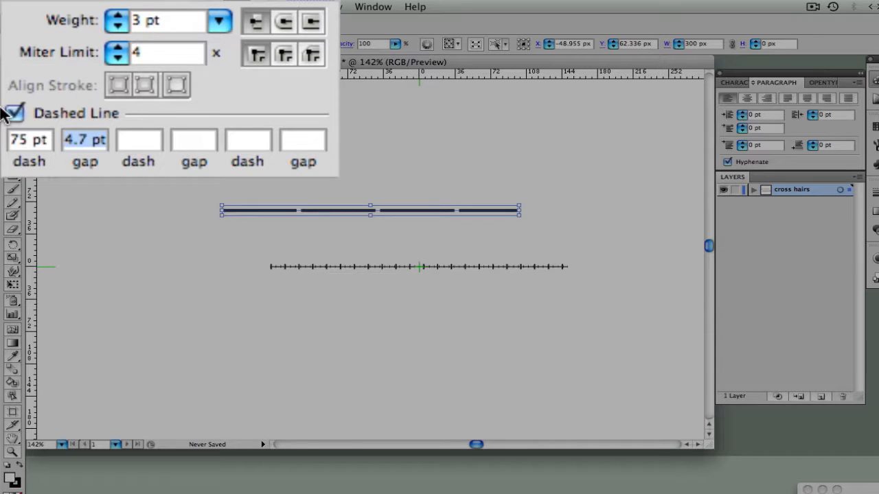
text(150)
key(Tab)
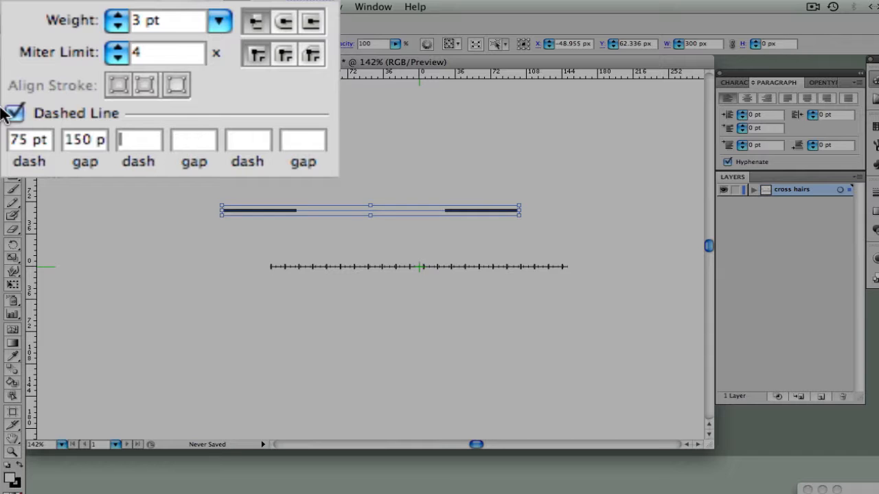
text(75)
key(Return)
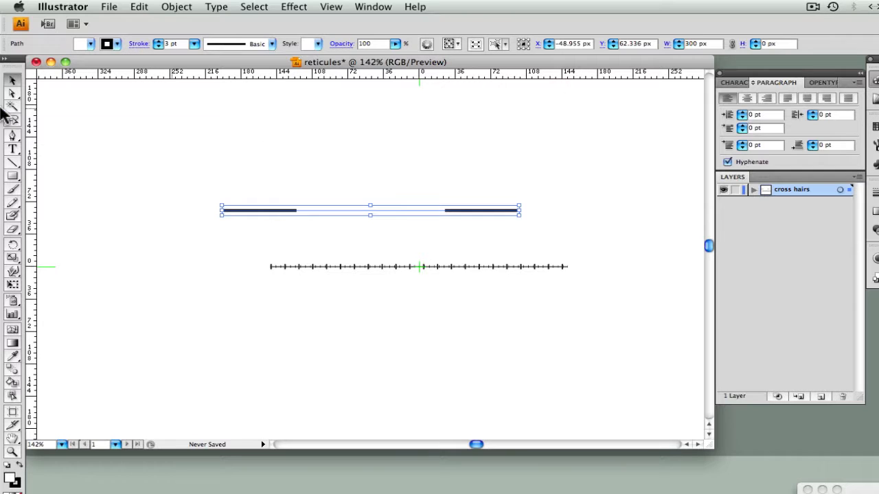
Centre the thick-ended line over the others by setting its X and Y positions to 0 px, and deselect it.
double_click(577, 43)
text(0)
key(Tab)
text(0)
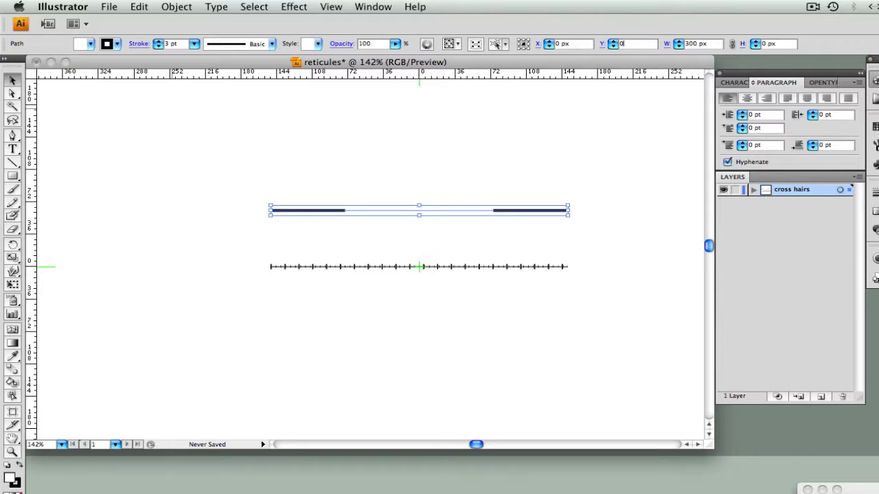
key(Return)
click(543, 120)
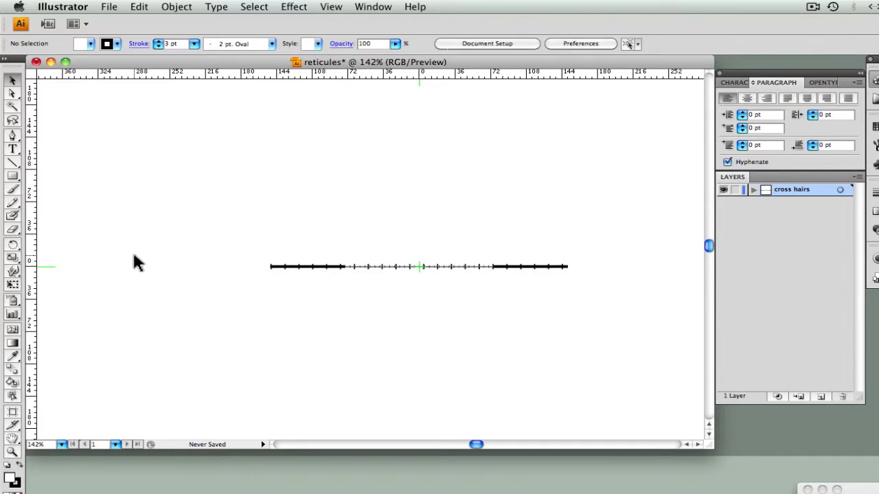
Group all the stacked horizontal lines and paste a copy of the group.
drag(232, 252, 588, 298)
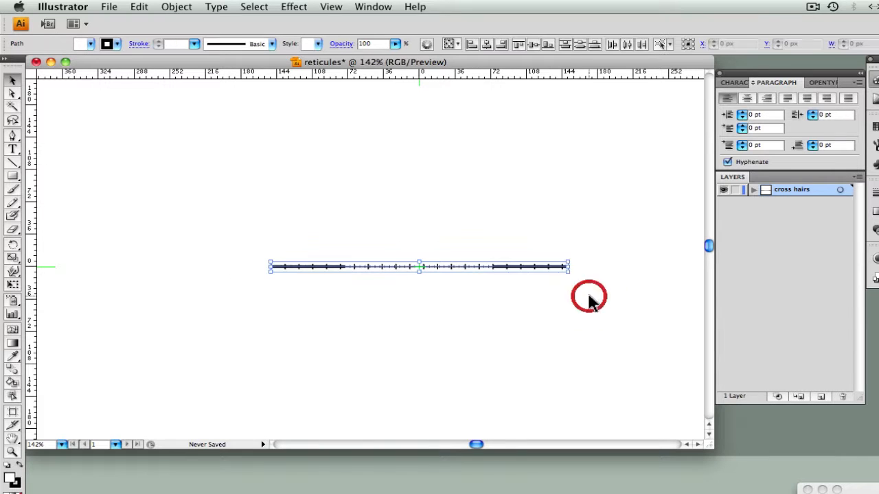
click(179, 8)
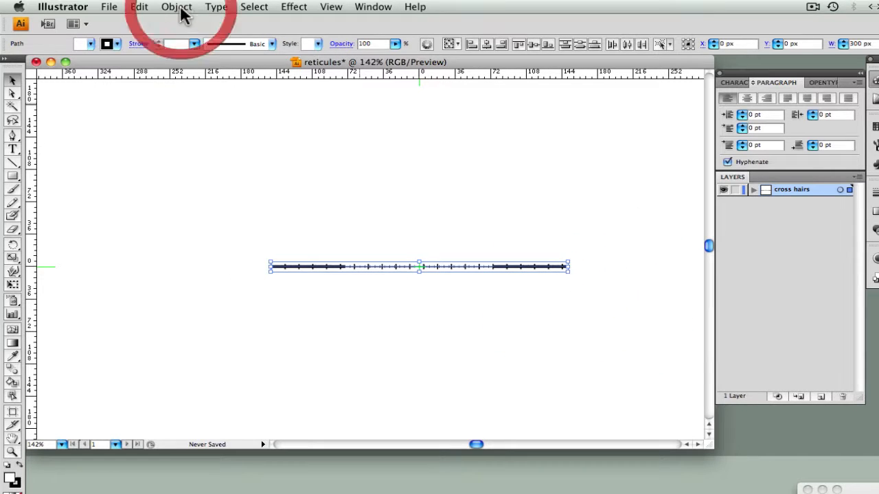
click(185, 54)
key(super+c)
key(super+v)
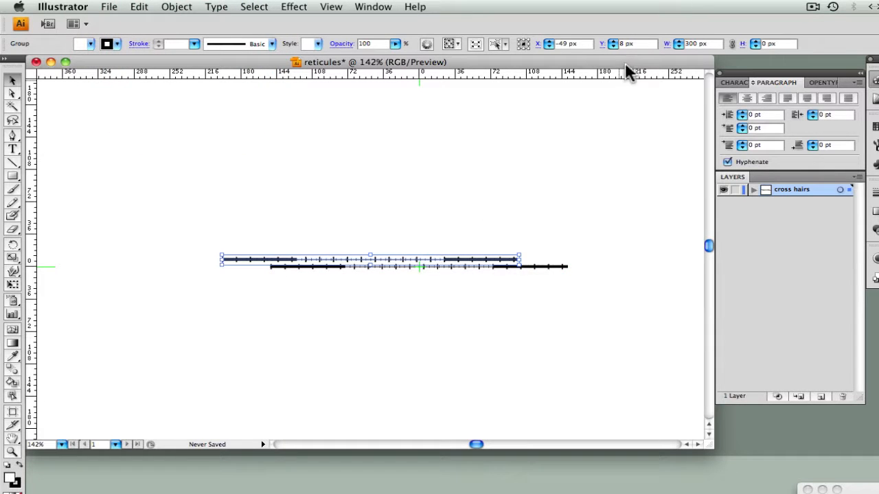
Place the pasted group over the original group by setting its X and Y positions to 0 px.
double_click(565, 44)
text(0)
key(Tab)
text(0)
key(Tab)
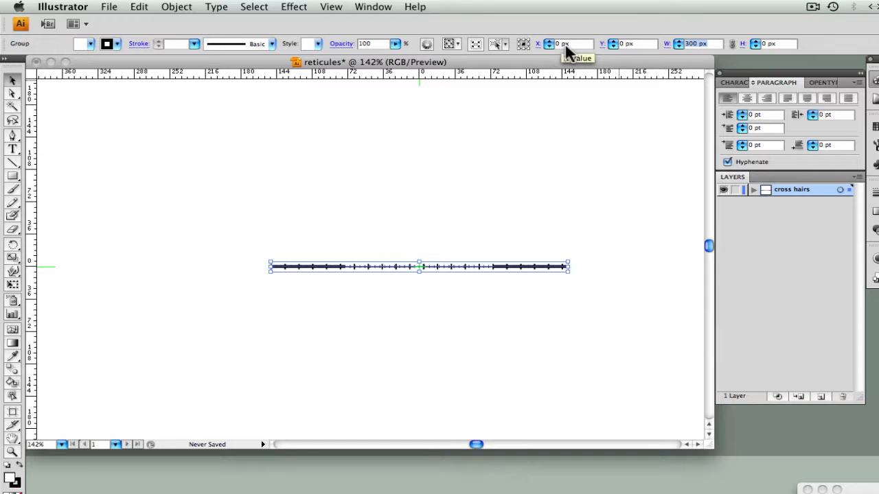
Rotate the copied group 90° to form the vertical cross hair, and deselect it.
double_click(12, 244)
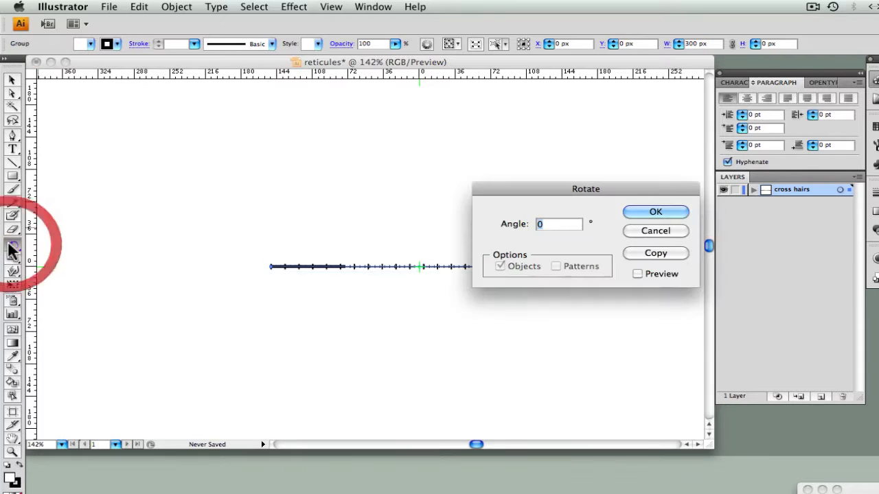
text(90)
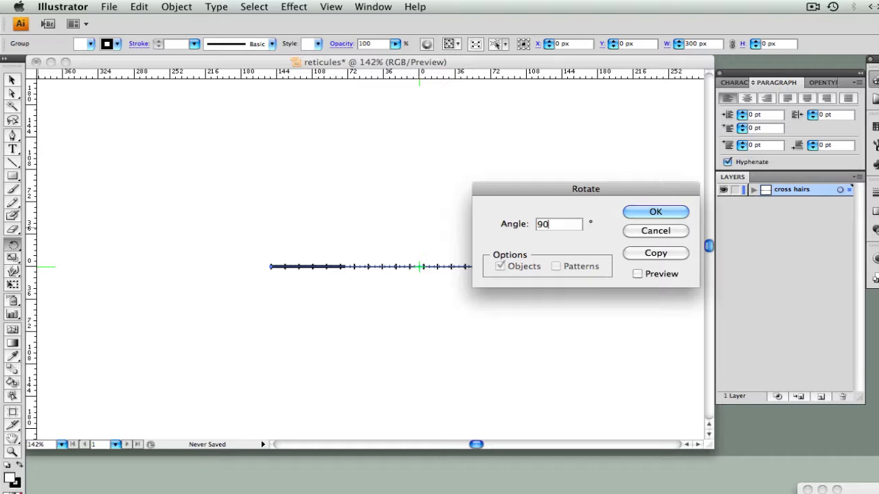
key(Return)
click(607, 150)
click(623, 182)
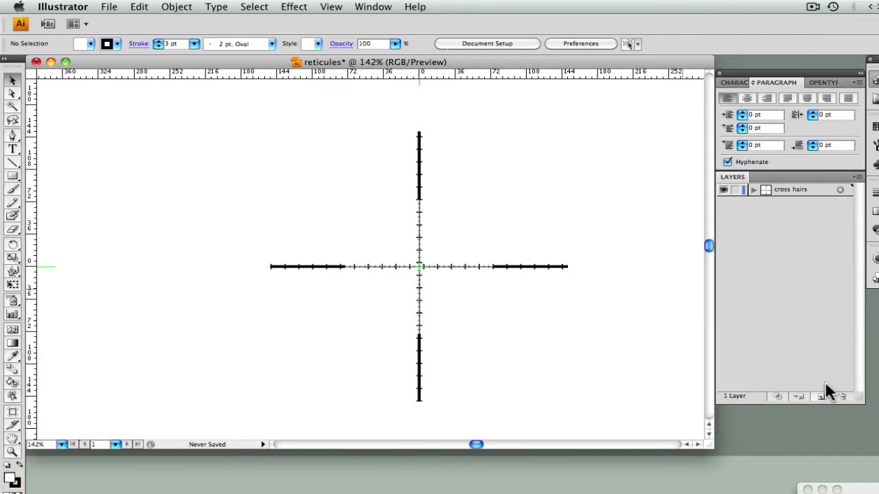
Create a new layer named "horizon meter" and hide the cross hairs layer.
click(820, 396)
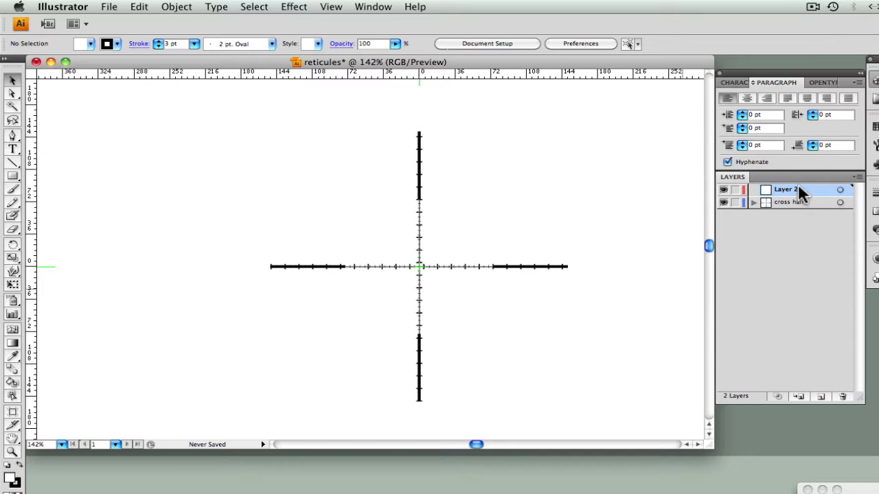
double_click(799, 189)
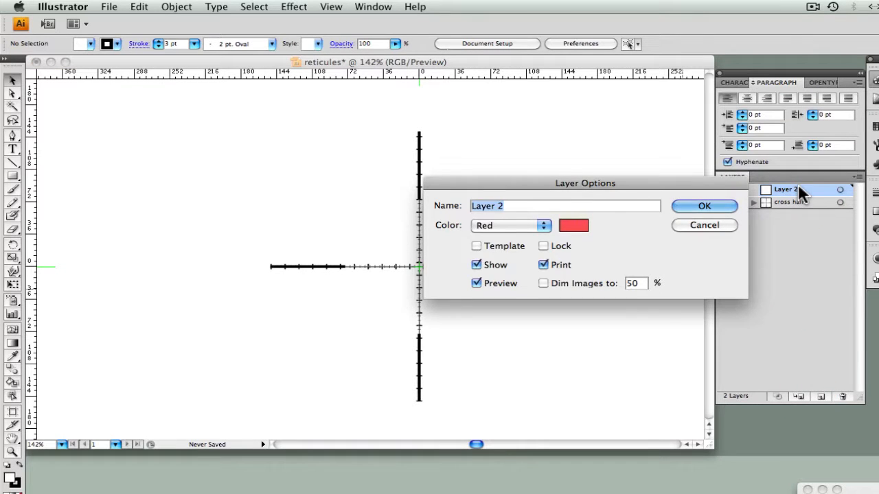
text(horizon meter)
key(Return)
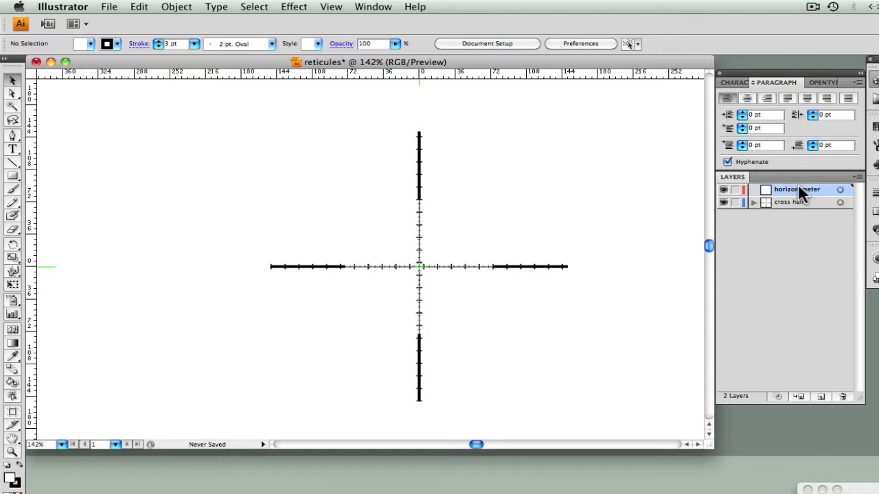
click(725, 202)
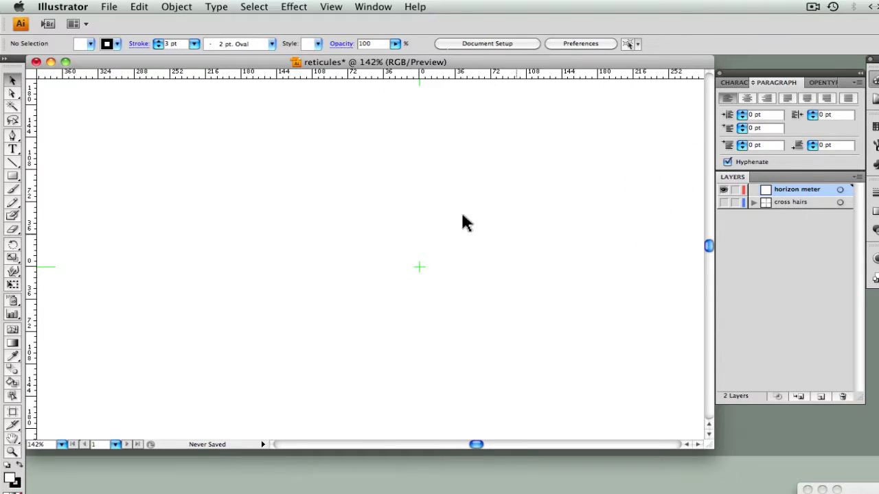
Draw an unfilled 194 × 15 px rectangle centred on the artboard's centre mark, with a 2 pt black stroke.
click(12, 176)
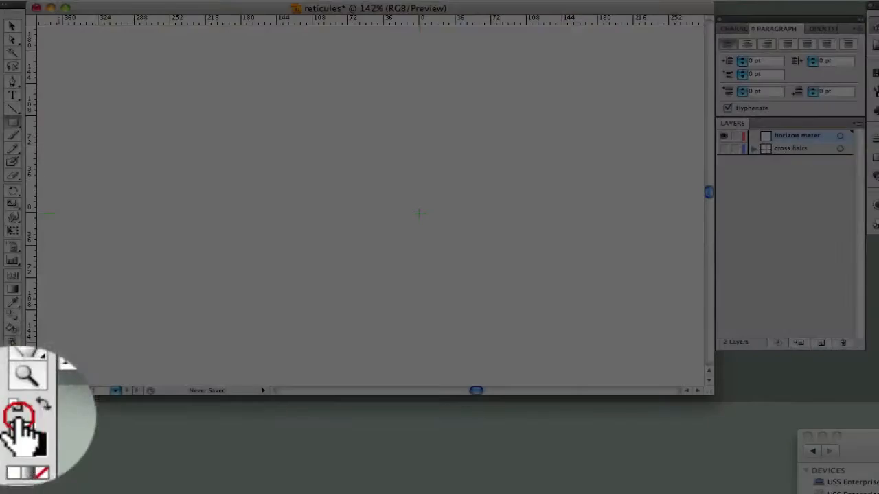
click(40, 459)
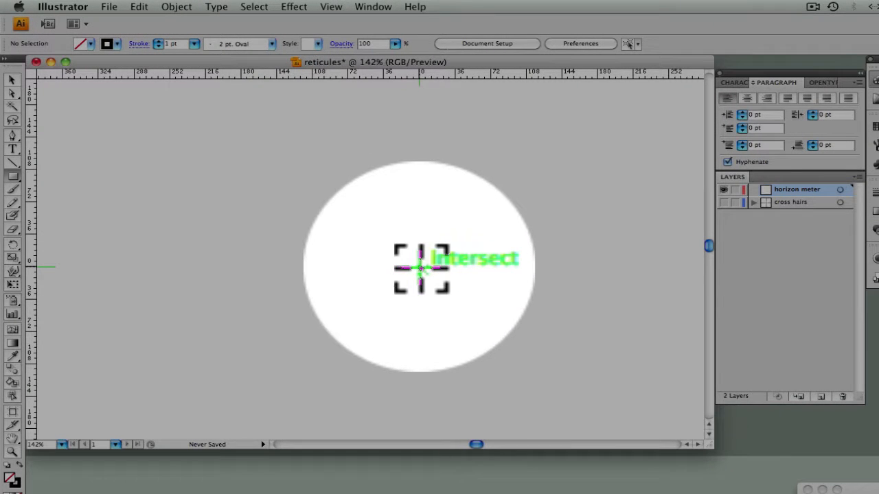
click(419, 266)
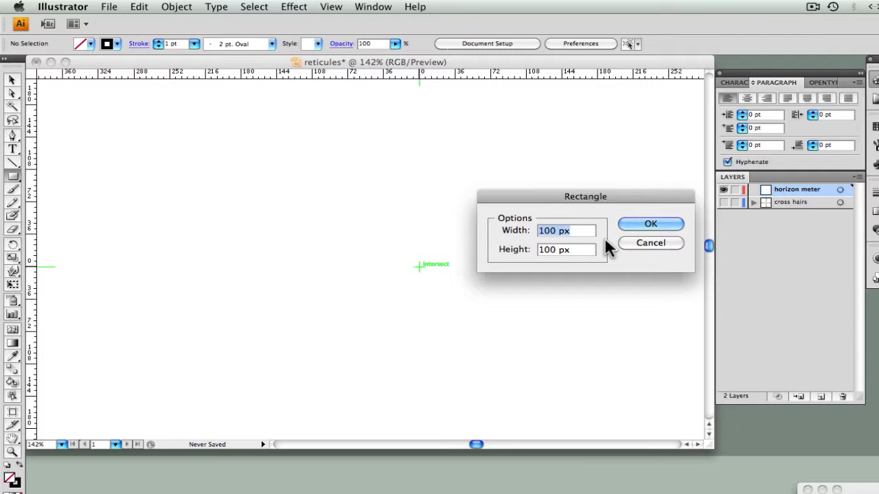
text(194)
key(Tab)
text(15)
key(Return)
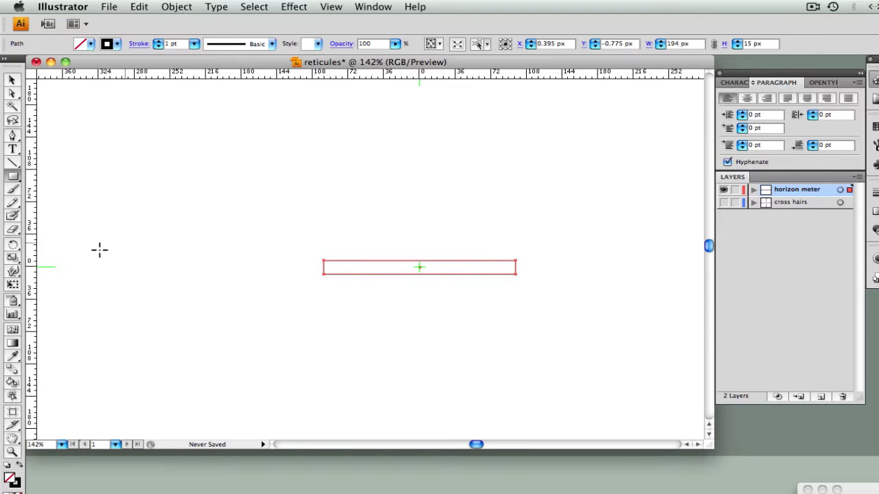
click(158, 42)
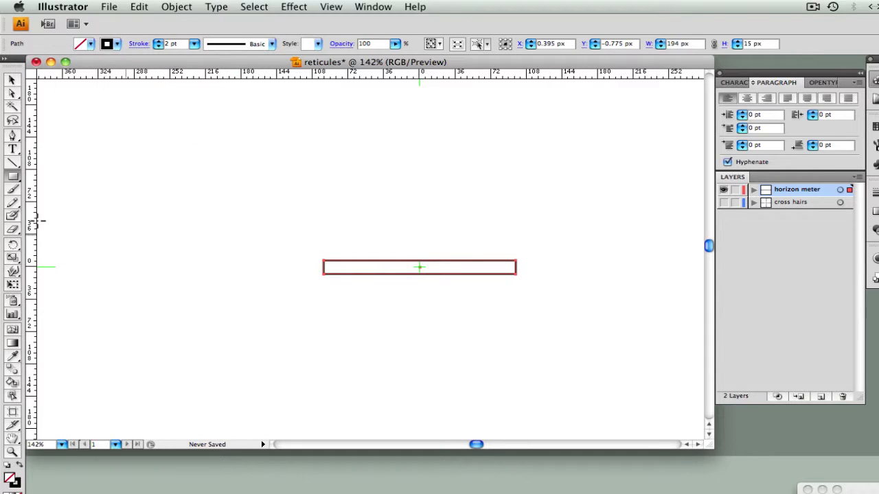
Draw a 194 px horizontal line just above the rectangle, starting in line with its left edge.
click(13, 164)
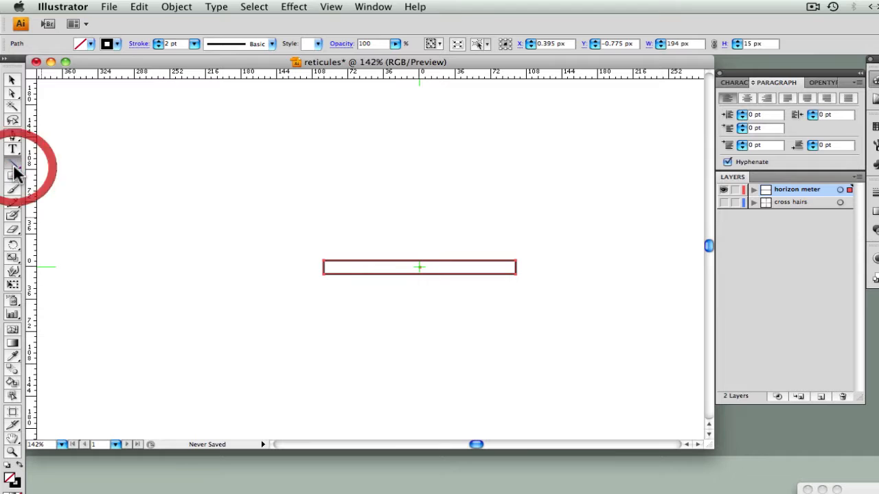
click(323, 241)
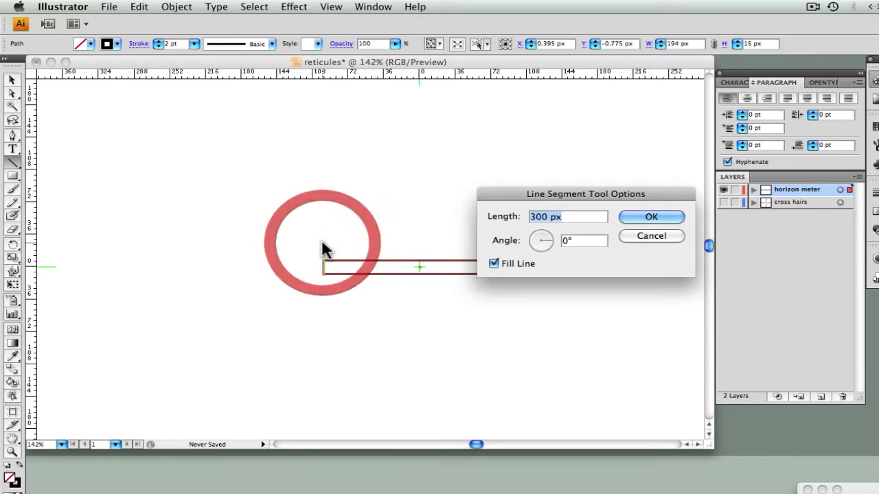
text(194)
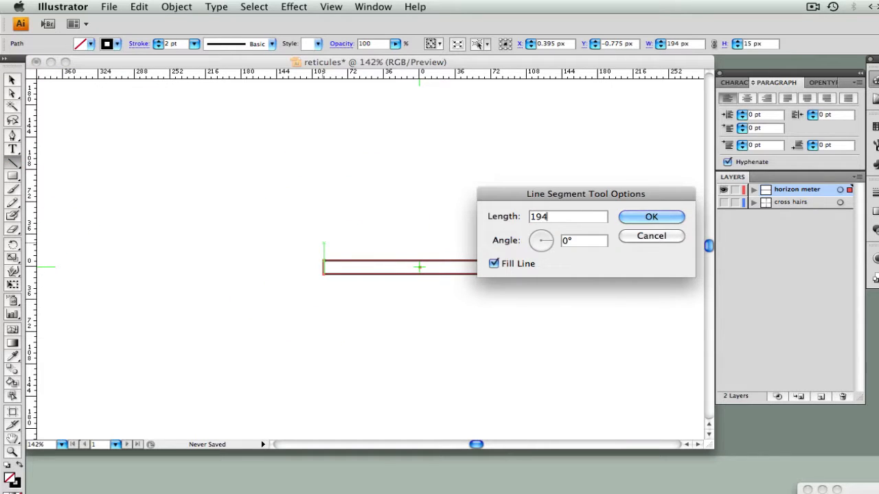
text( px)
key(Return)
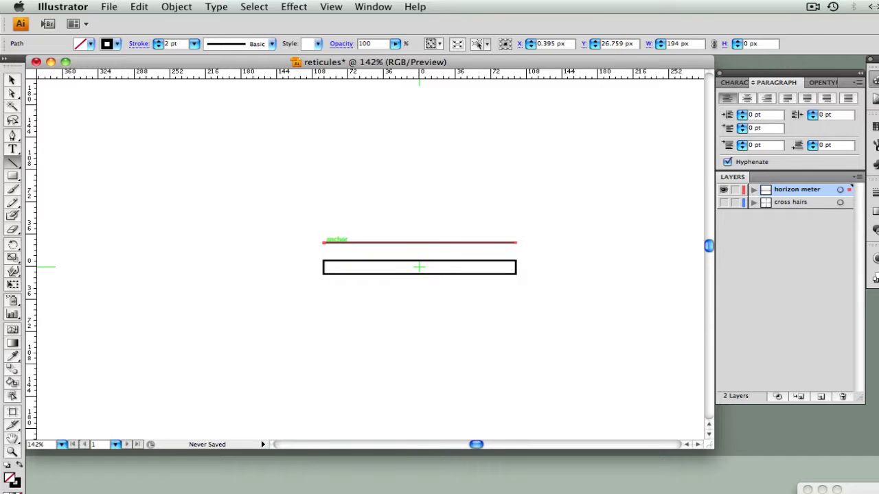
Paste a copy of the horizontal line and move it below the rectangle.
key(super+c)
key(super+v)
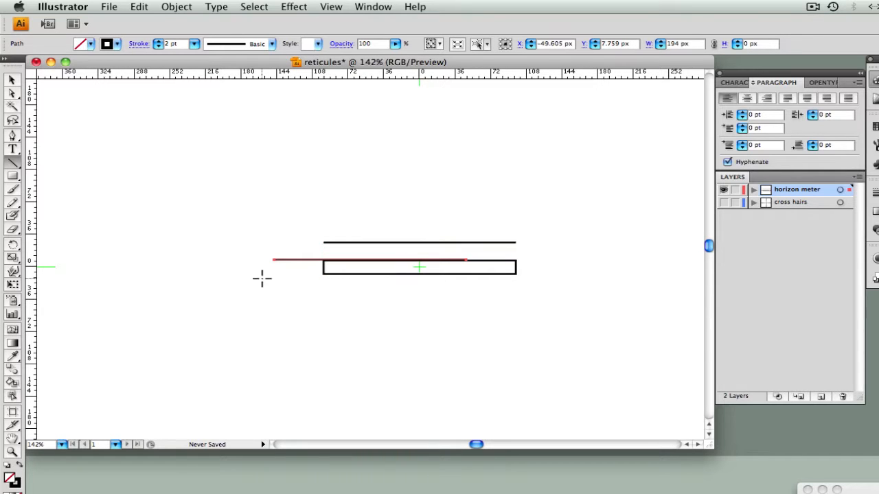
click(12, 81)
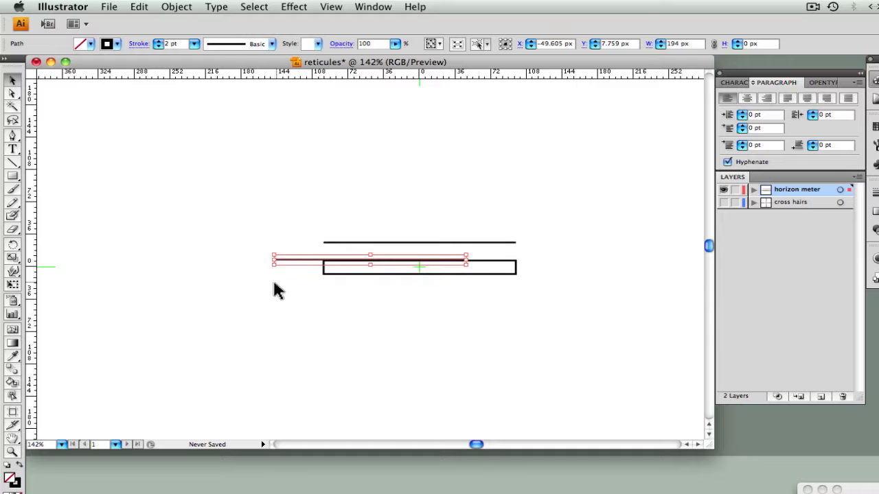
drag(295, 267, 336, 320)
Centre the rectangle by setting its X and Y positions to 0 px, and deselect it.
click(406, 274)
double_click(546, 43)
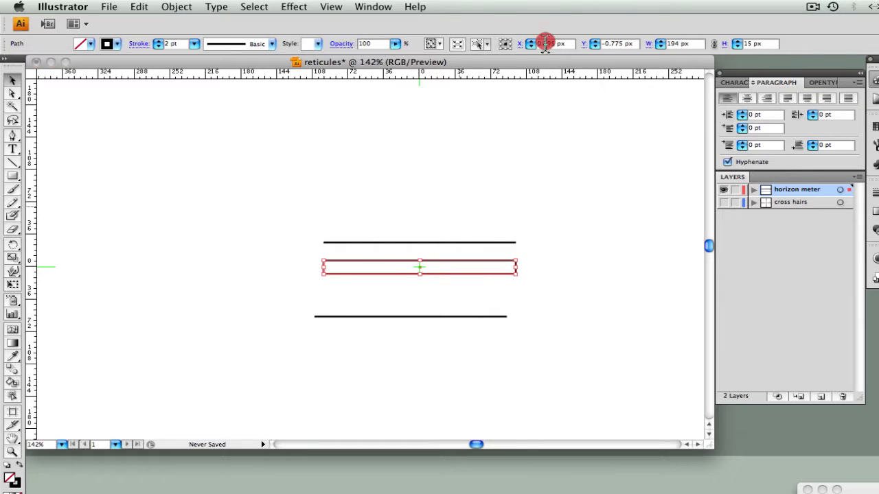
text(0)
key(Tab)
text(0)
key(Tab)
click(539, 125)
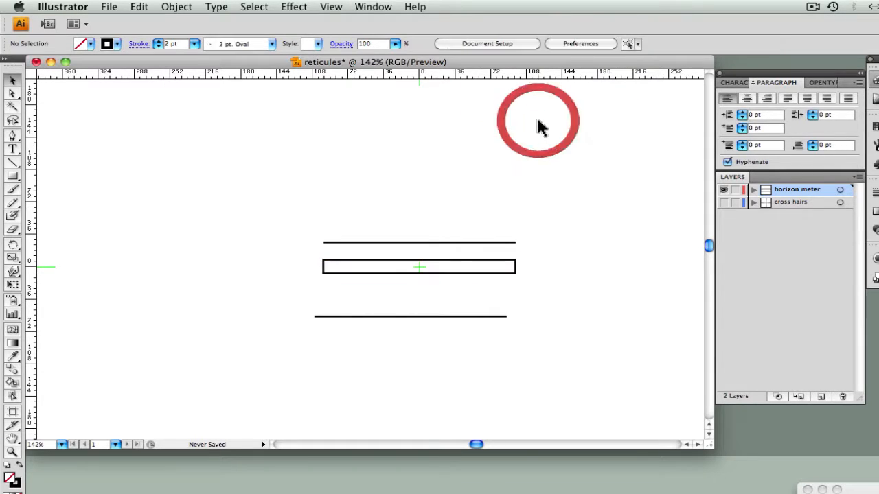
Set the stroke weight of the line above the rectangle to 6 pt.
click(445, 242)
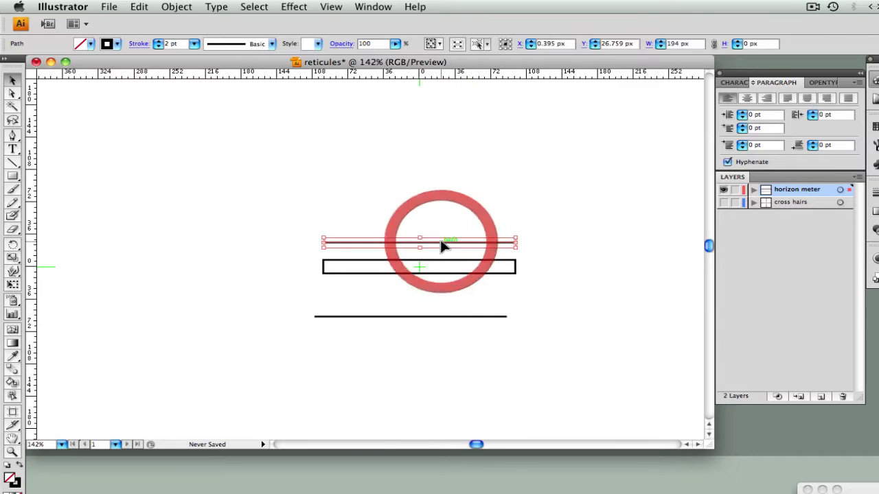
click(139, 44)
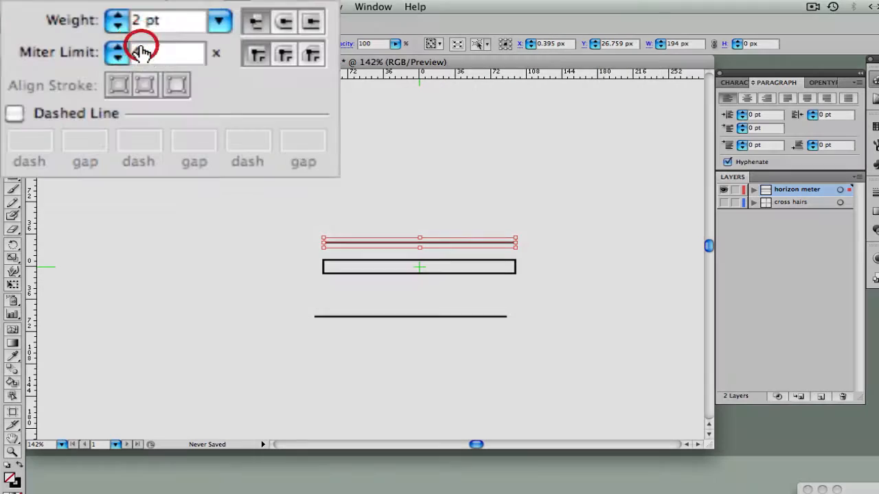
click(116, 18)
click(116, 18)
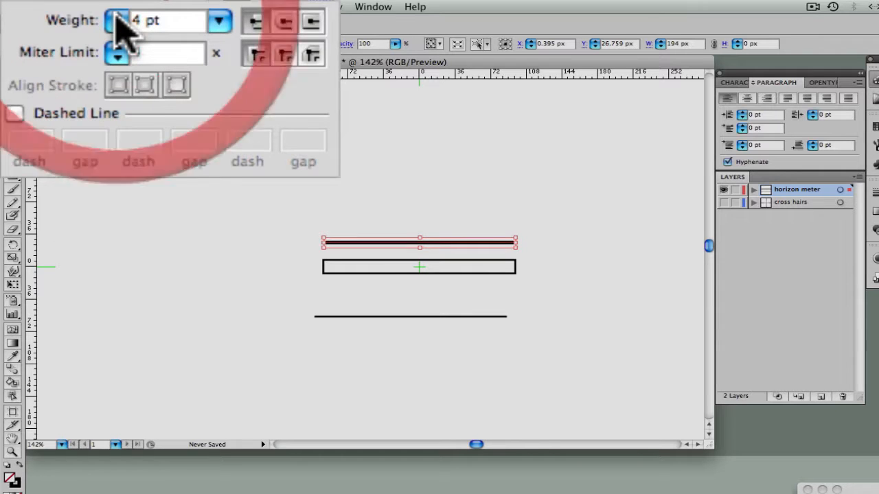
click(115, 18)
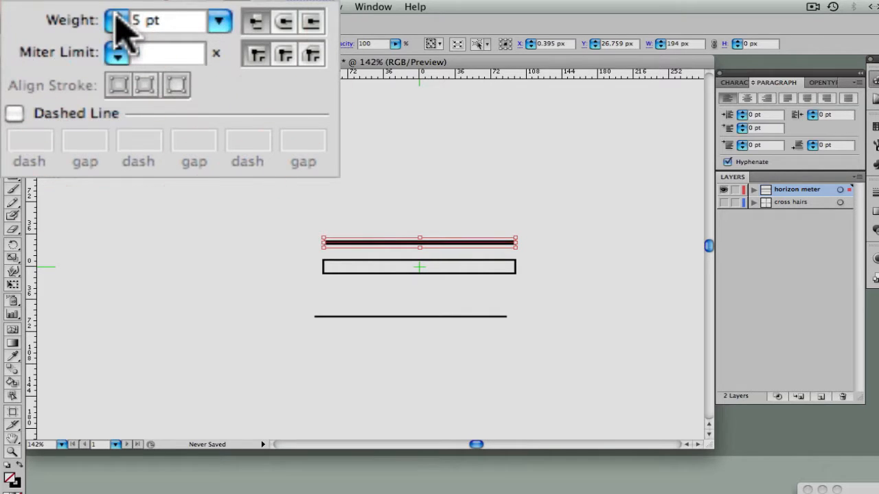
click(115, 18)
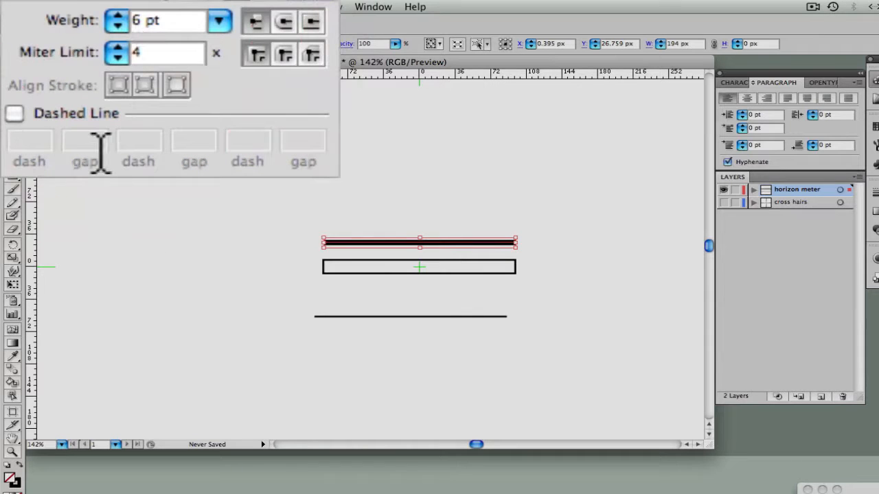
Make the upper line dashed with a 1 pt dash and a 13 pt gap, clearing the second dash value.
click(14, 113)
click(33, 138)
text(1)
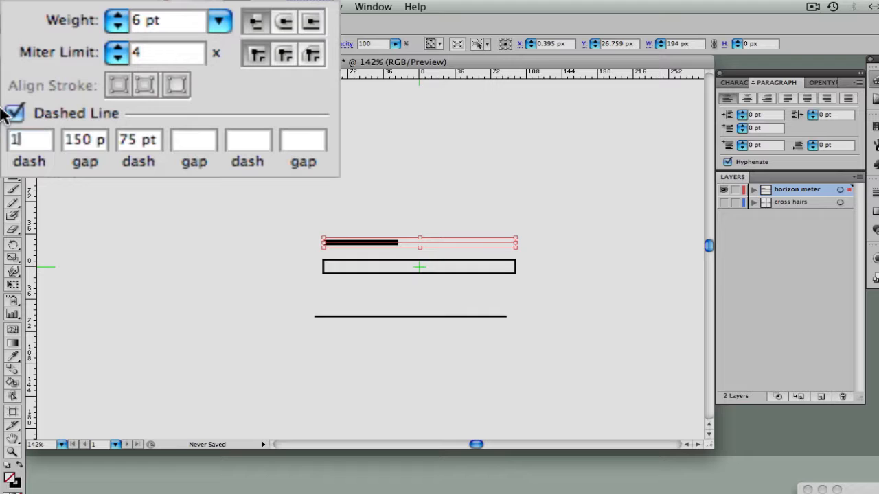
key(Tab)
text(13)
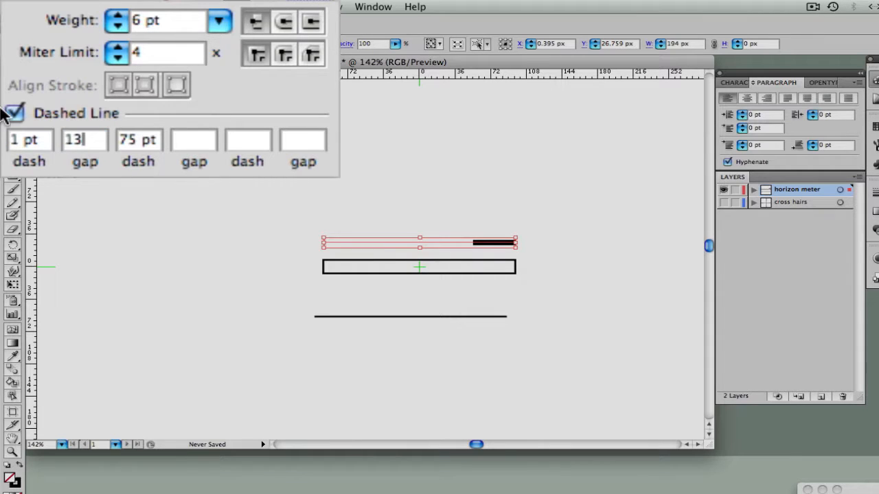
key(Tab)
key(BackSpace)
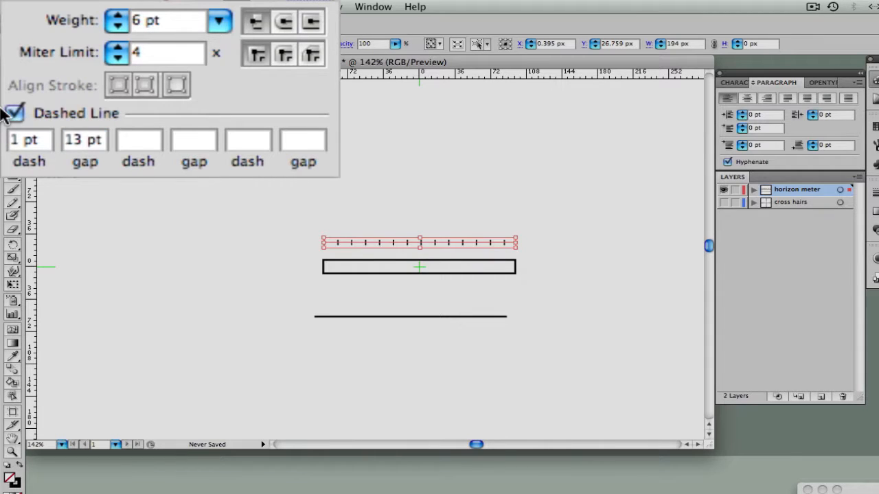
Set the stroke weight of the line below the rectangle to 5 pt.
click(375, 317)
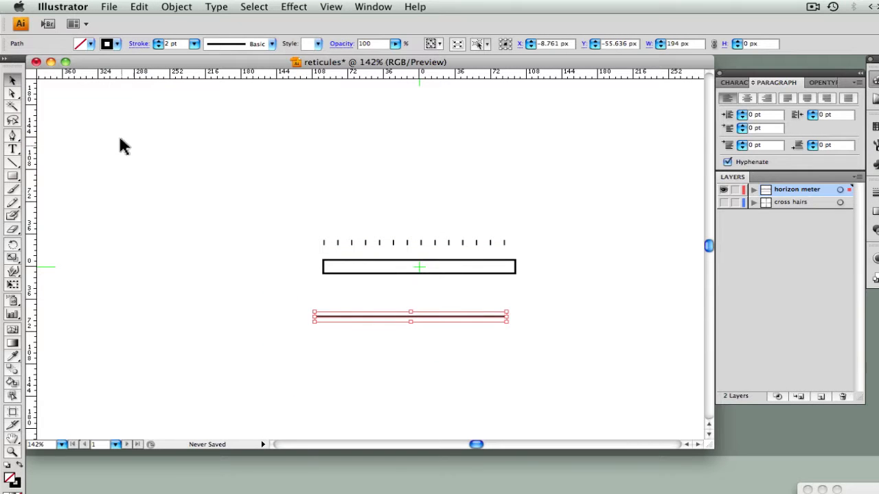
click(138, 44)
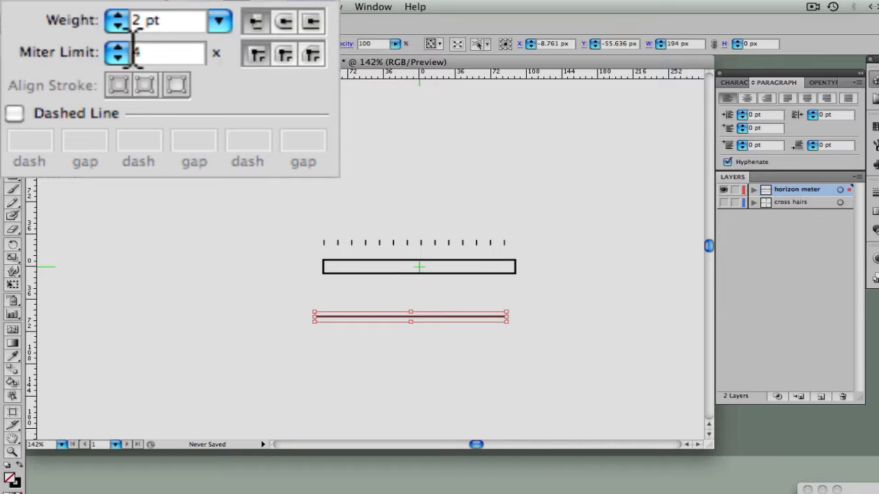
click(118, 16)
click(118, 15)
click(118, 15)
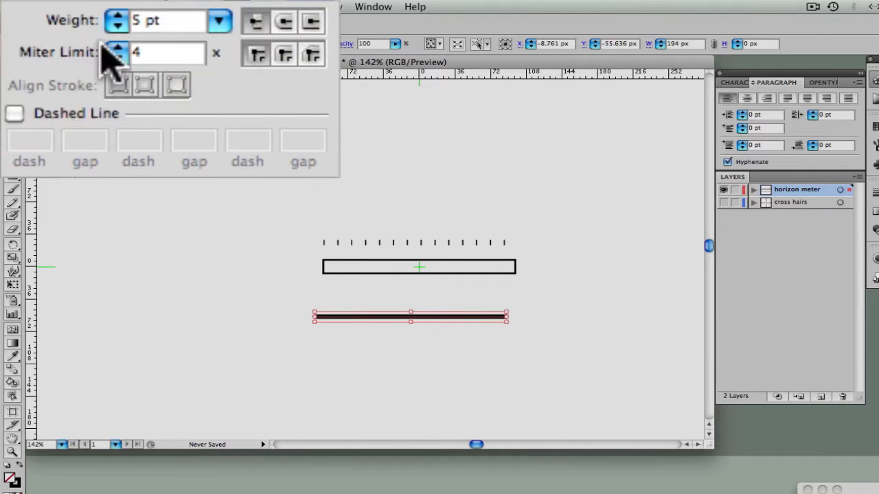
Make the lower line dashed with a 2 pt dash and a 26 pt gap, and deselect it.
click(15, 112)
drag(24, 142, 2, 141)
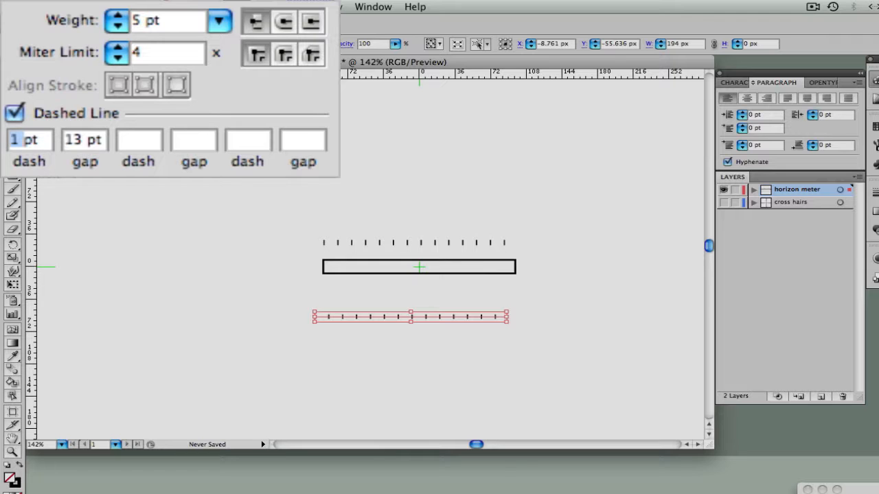
text(2)
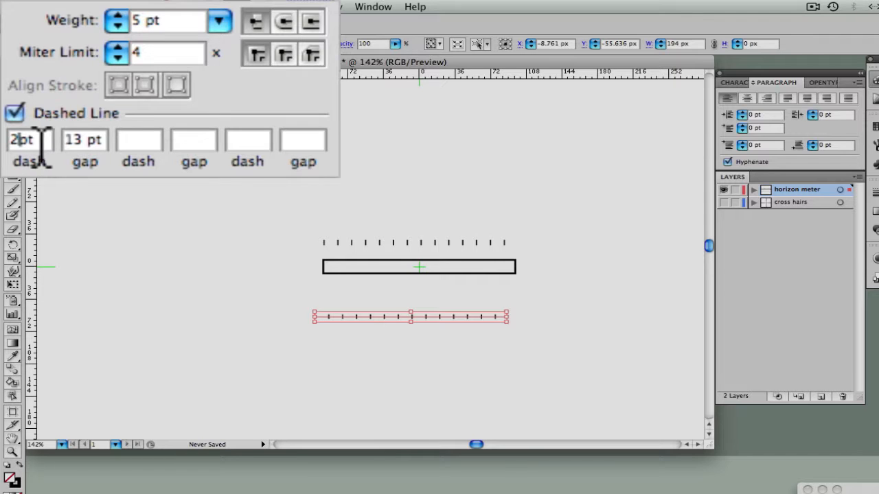
click(85, 140)
drag(87, 142, 40, 143)
text(26)
click(69, 154)
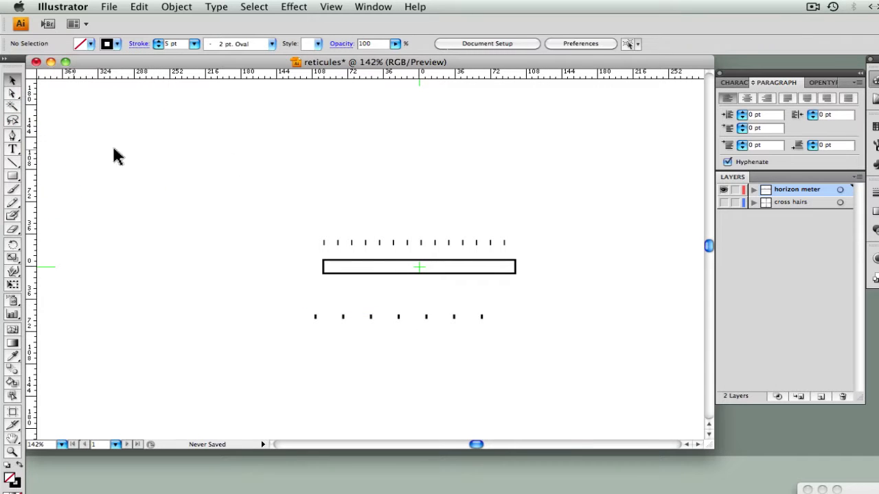
Set the upper dashed line's X position to 0 px and nudge it down 23 px to just inside the rectangle's top edge.
click(363, 242)
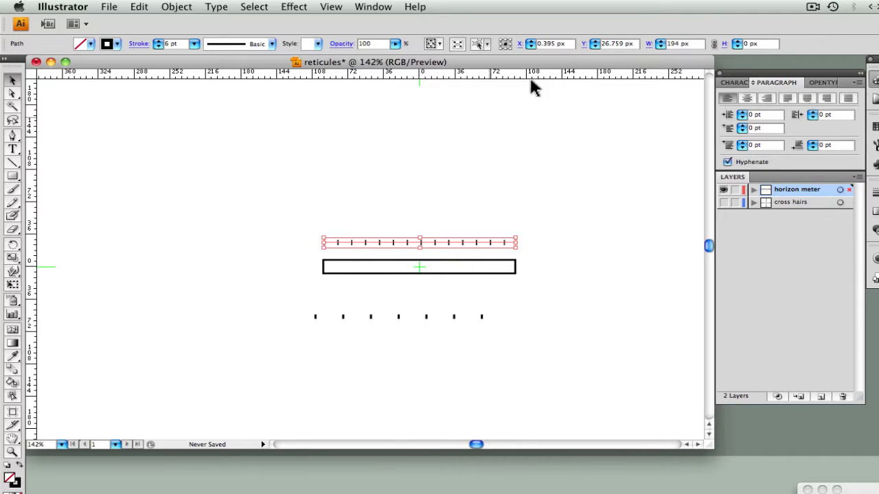
double_click(543, 43)
text(0)
key(Return)
key(shift+Down)
key(shift+Down)
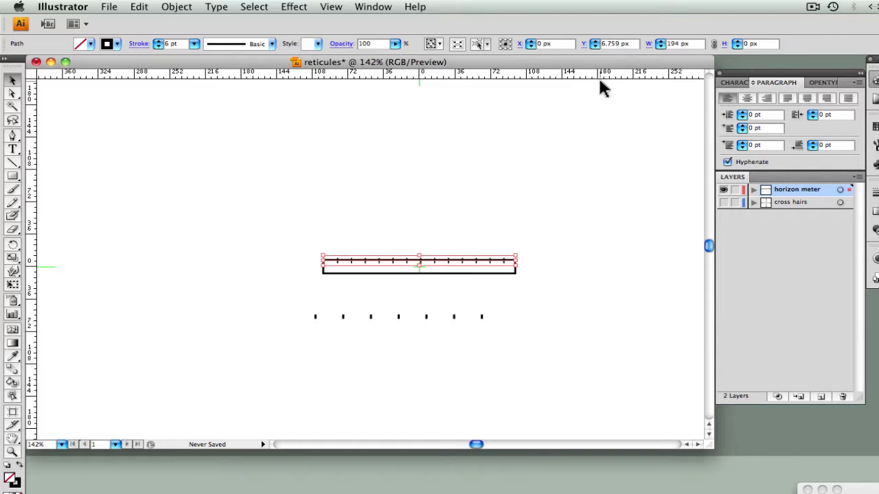
key(Down)
key(Down)
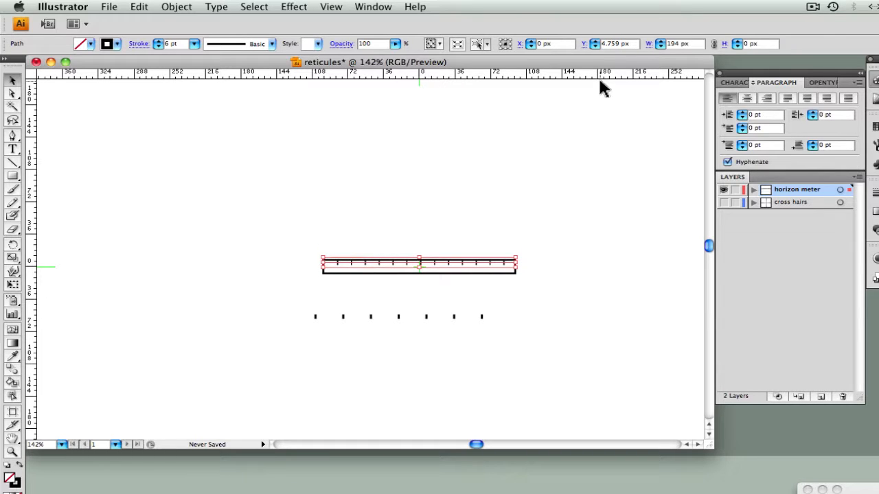
key(Down)
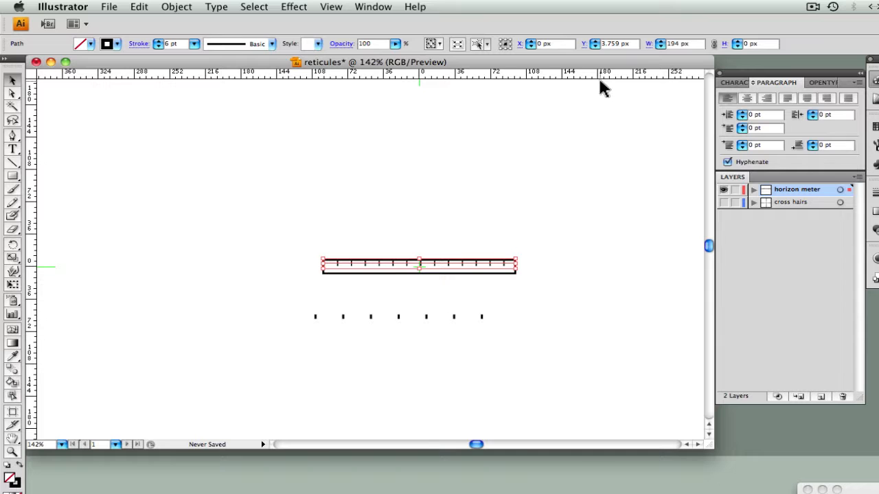
Set the lower dashed line's X position to 0 px and nudge it up to just inside the rectangle's bottom edge.
click(426, 316)
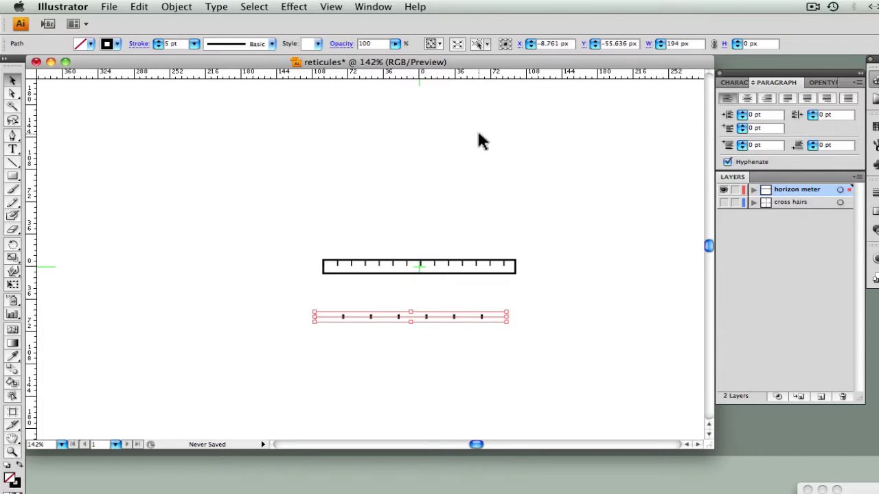
drag(558, 44, 517, 43)
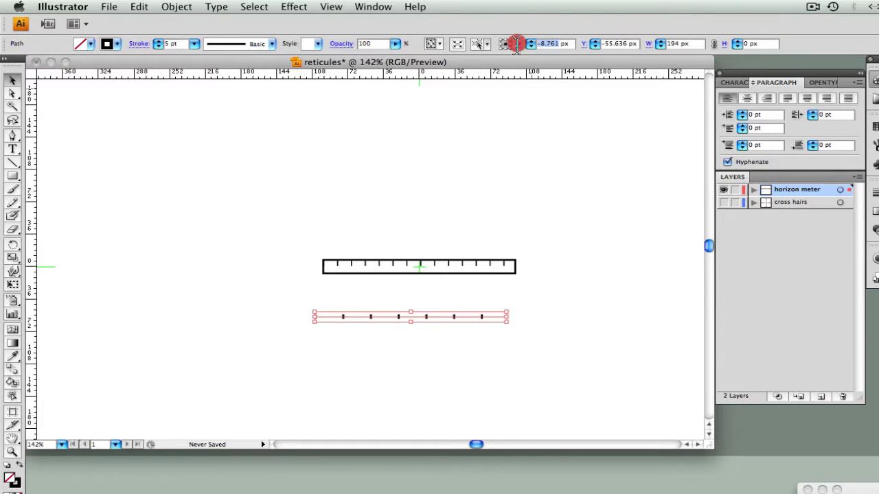
text(0)
key(Return)
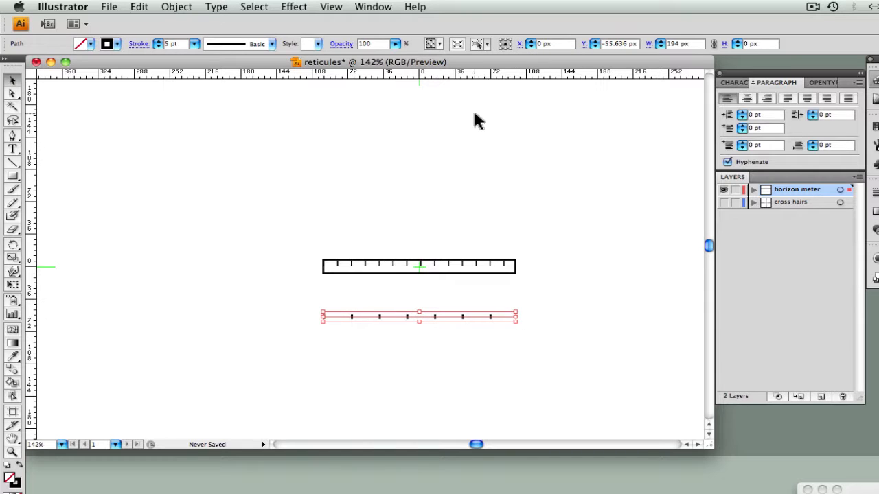
key(Up)
key(Up)
key(Up)
key(Up)
key(Up)
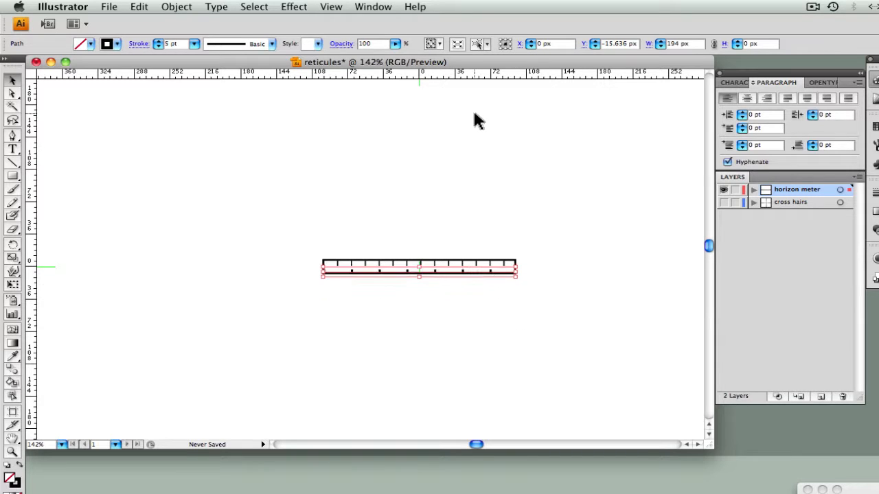
click(151, 287)
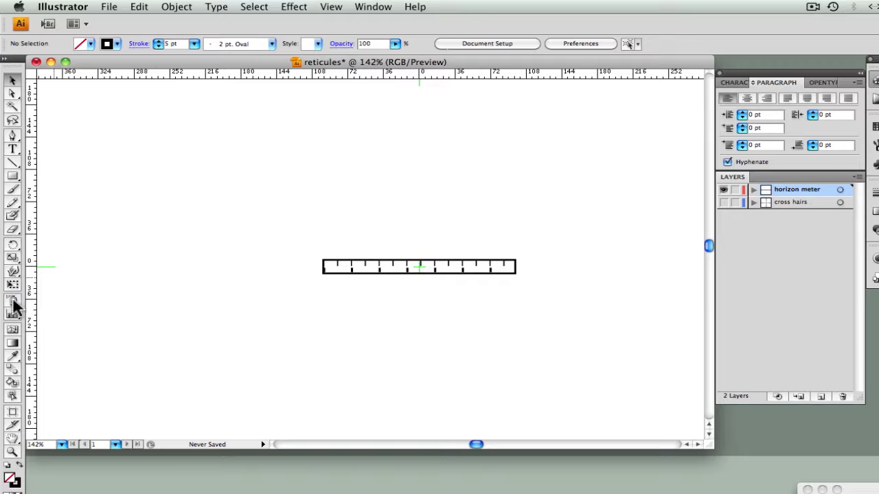
click(13, 148)
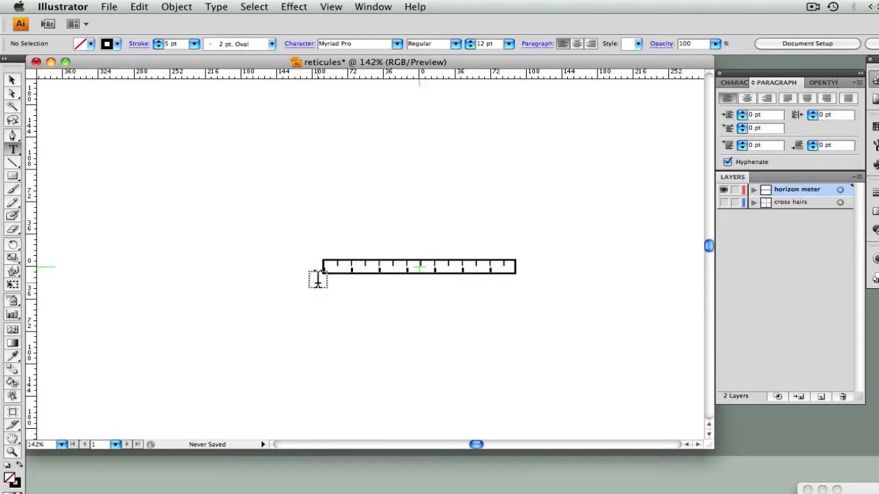
drag(308, 281, 529, 298)
click(393, 46)
click(392, 46)
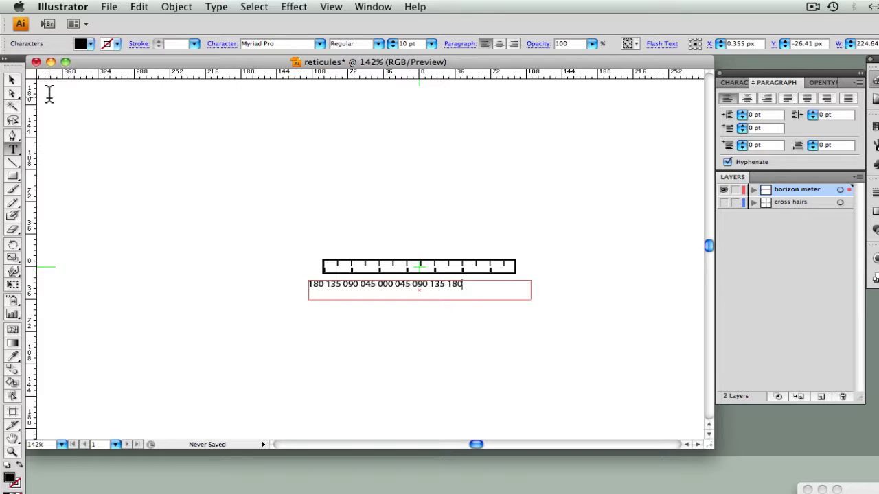
click(11, 80)
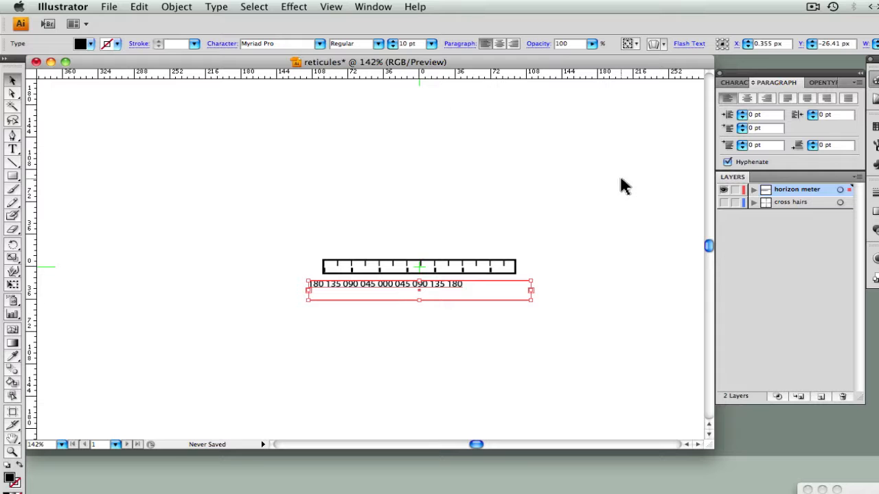
Justify all lines of the degree text and narrow its frame from both sides to match the meter's width.
triple_click(447, 284)
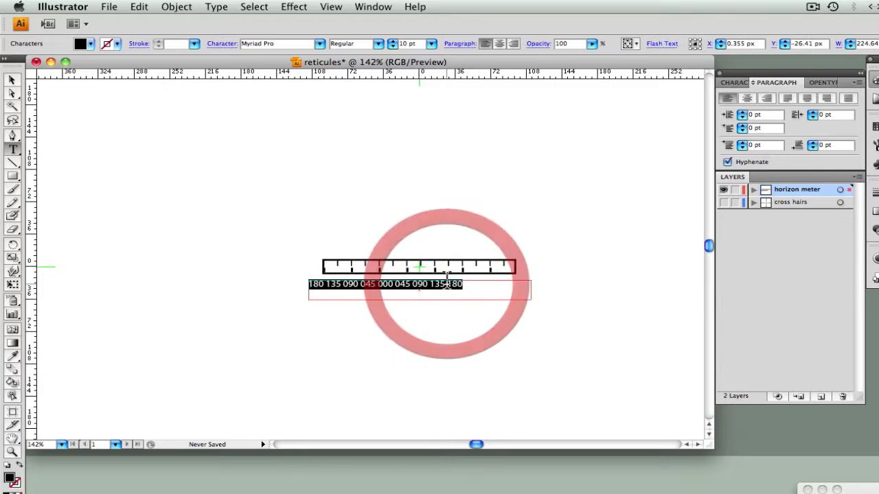
click(848, 98)
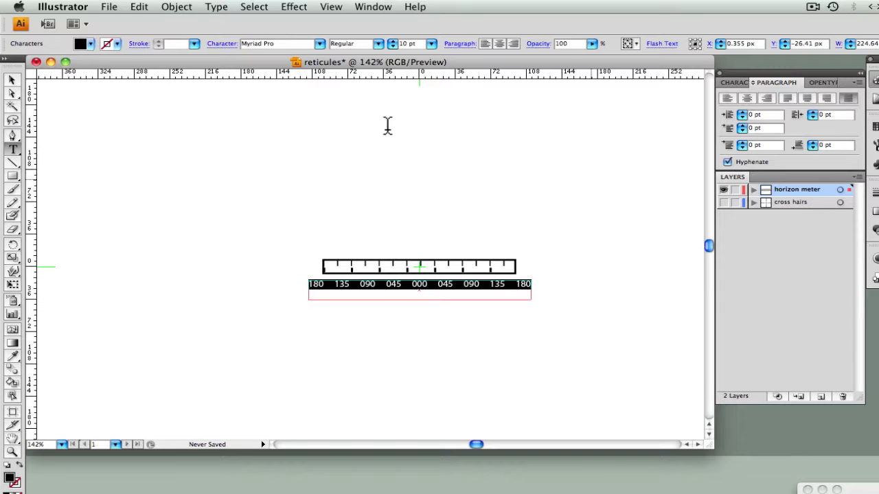
click(12, 80)
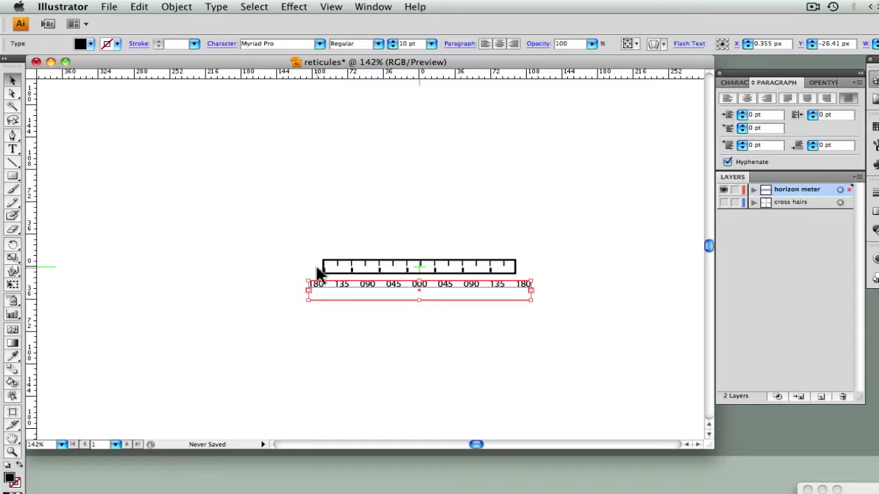
drag(308, 289, 316, 290)
drag(532, 291, 523, 291)
click(505, 322)
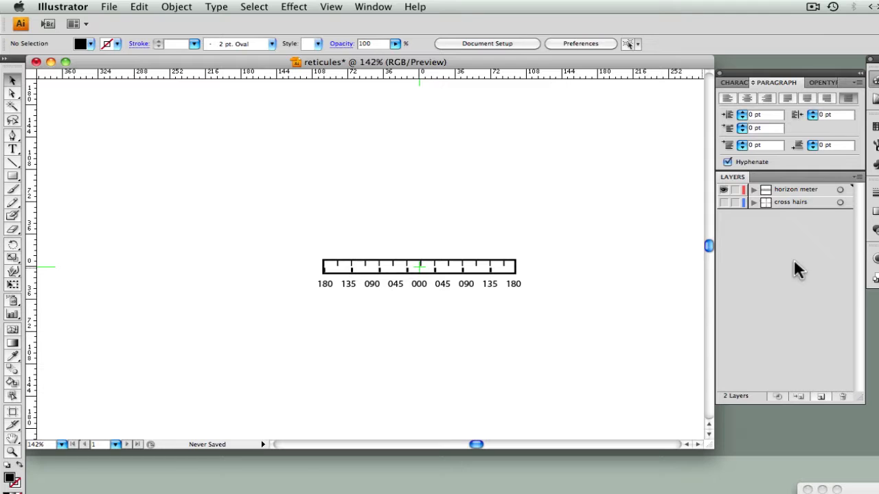
Create a new layer named "horizon pointer".
click(820, 398)
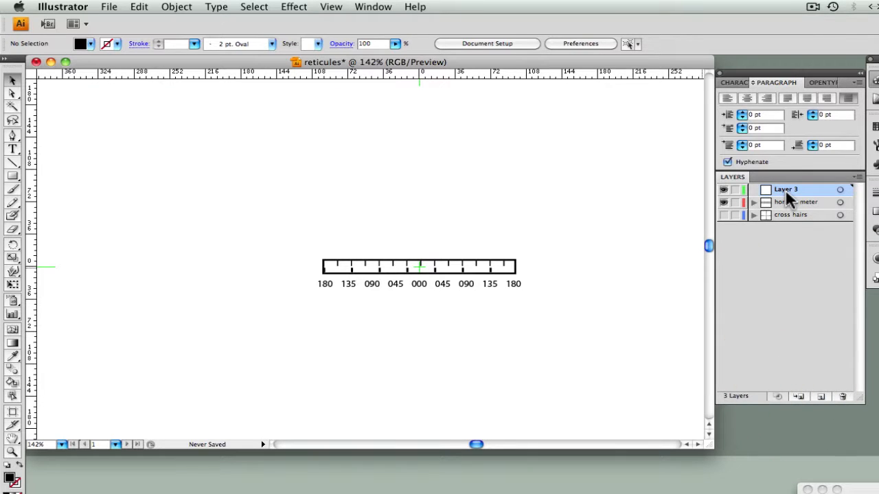
double_click(786, 190)
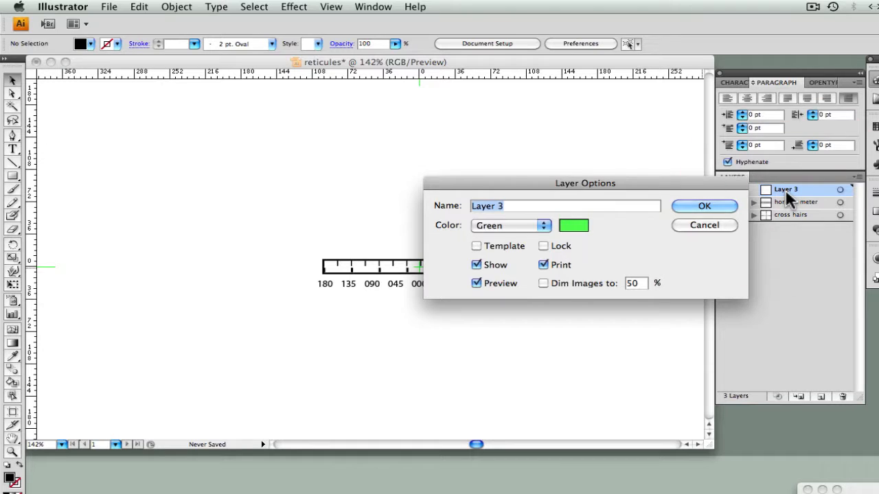
text(horizon pointer)
key(Return)
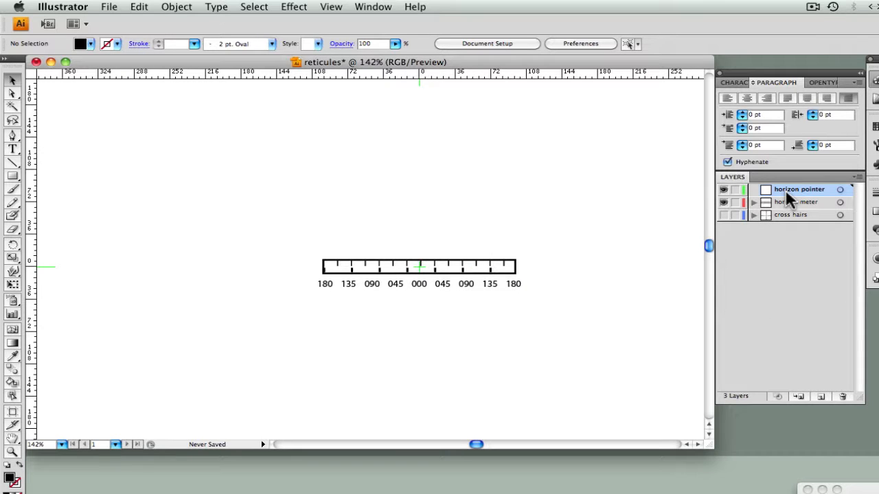
Draw a horizontal line 5 px long at 0° above the meter on the horizon pointer layer.
click(15, 164)
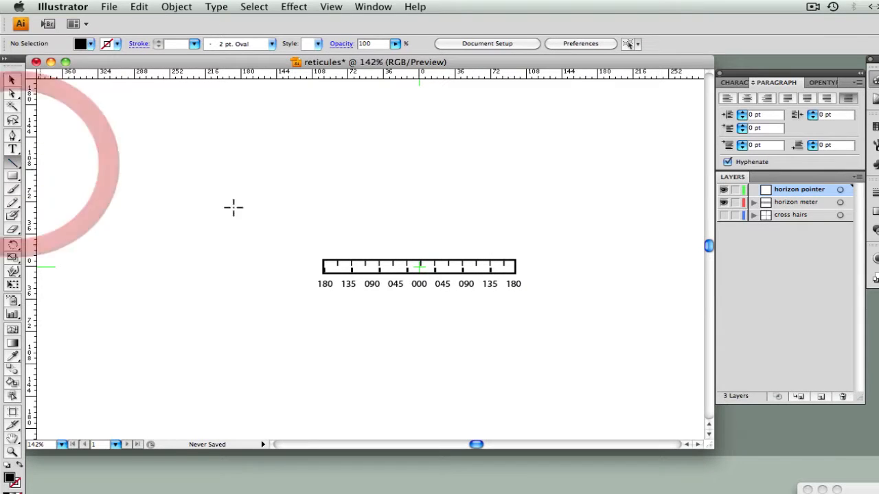
click(389, 241)
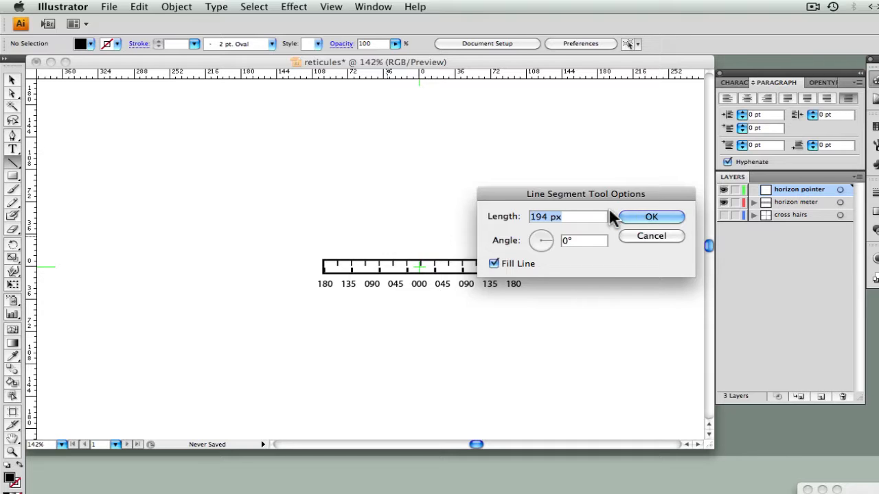
text(5)
key(Return)
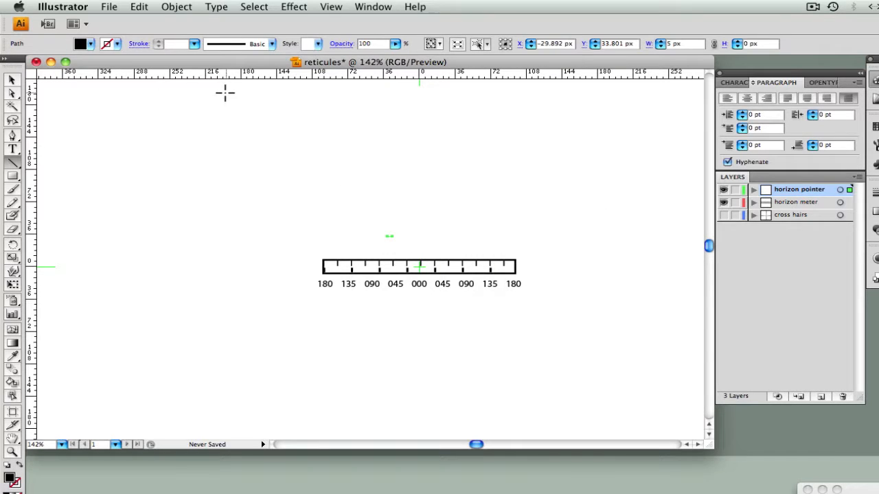
Give the short line a black stroke with no fill and set its stroke weight to 18 pt.
click(137, 45)
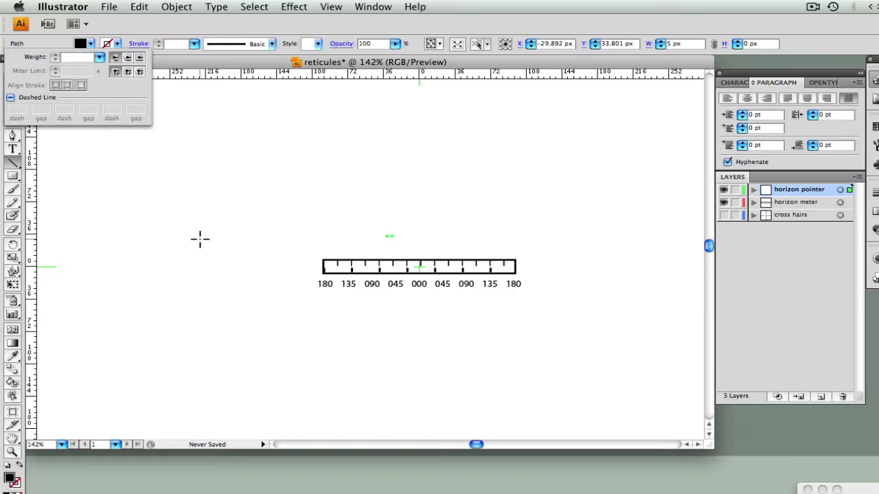
click(13, 452)
drag(343, 222, 409, 272)
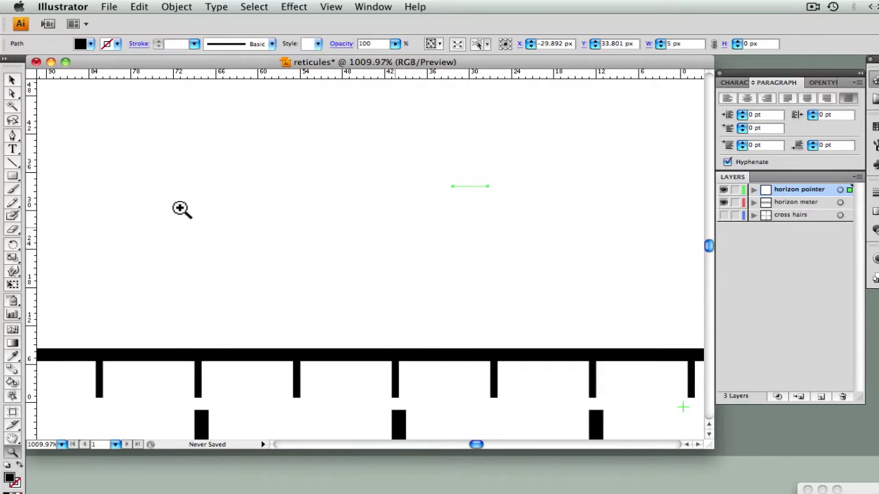
click(11, 80)
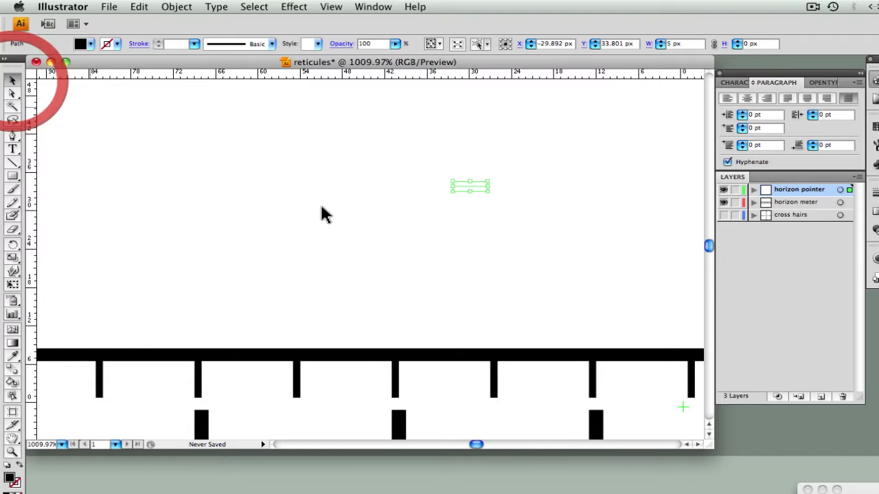
click(461, 184)
drag(426, 176, 522, 219)
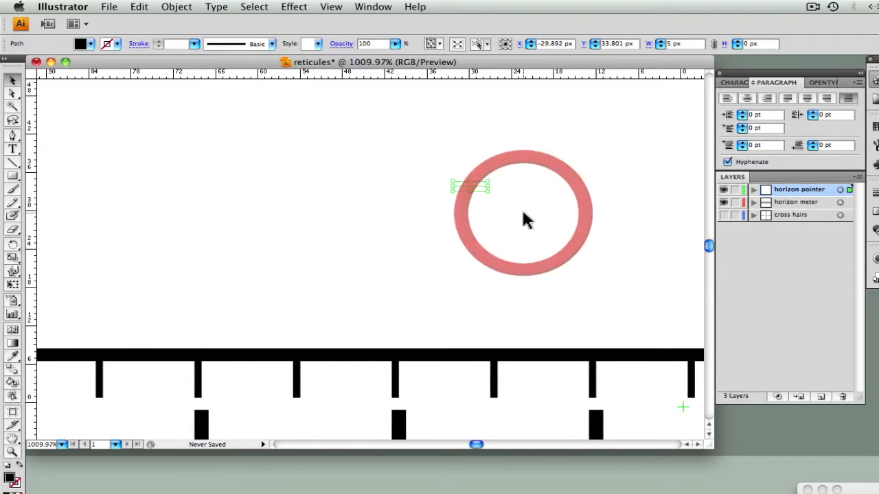
click(116, 46)
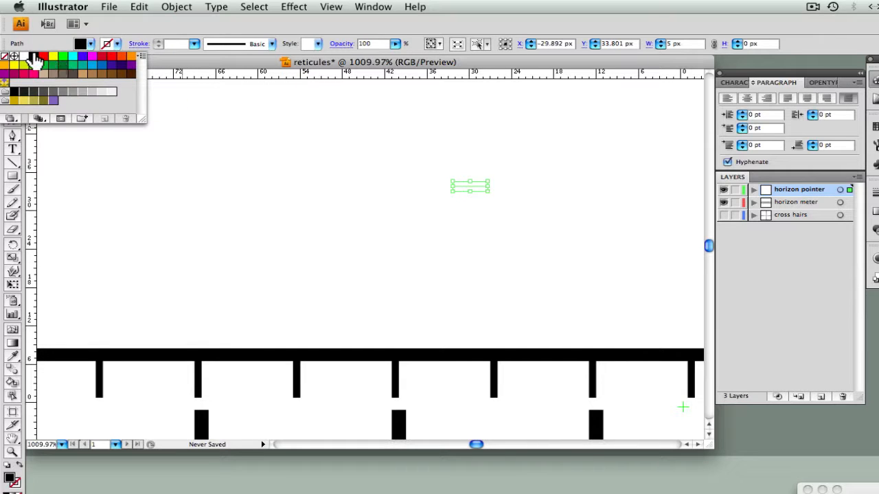
click(33, 59)
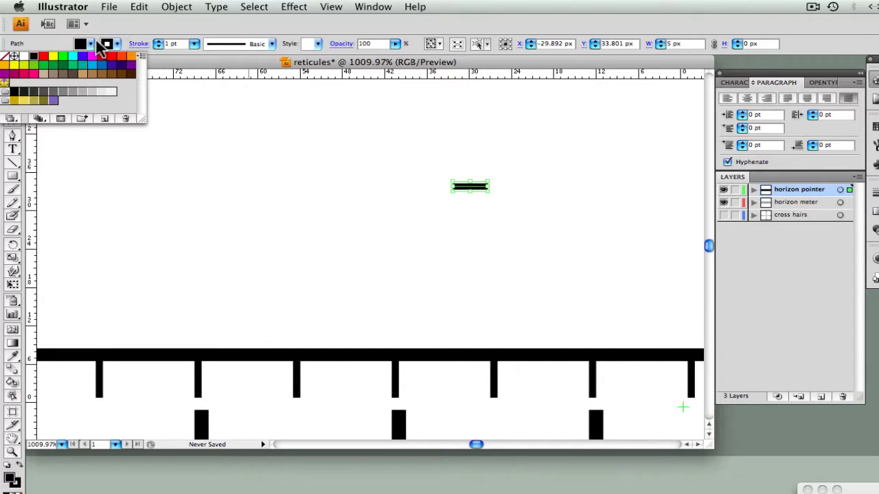
click(91, 45)
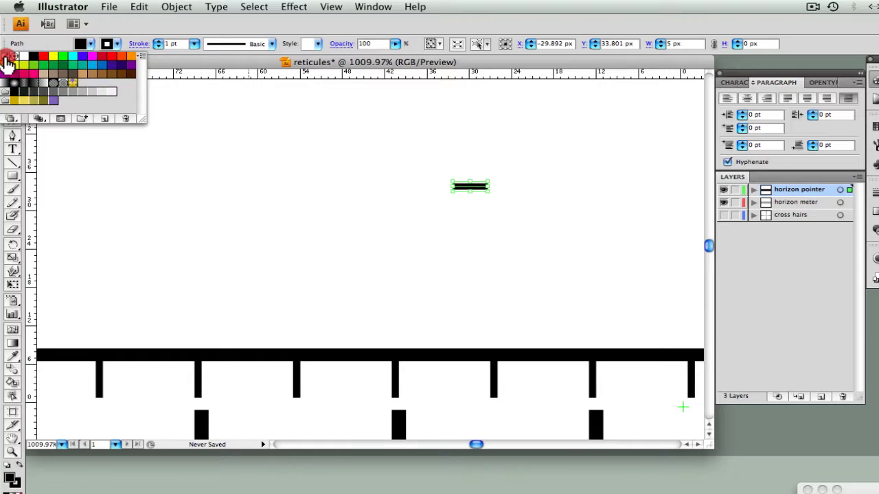
click(5, 56)
click(139, 43)
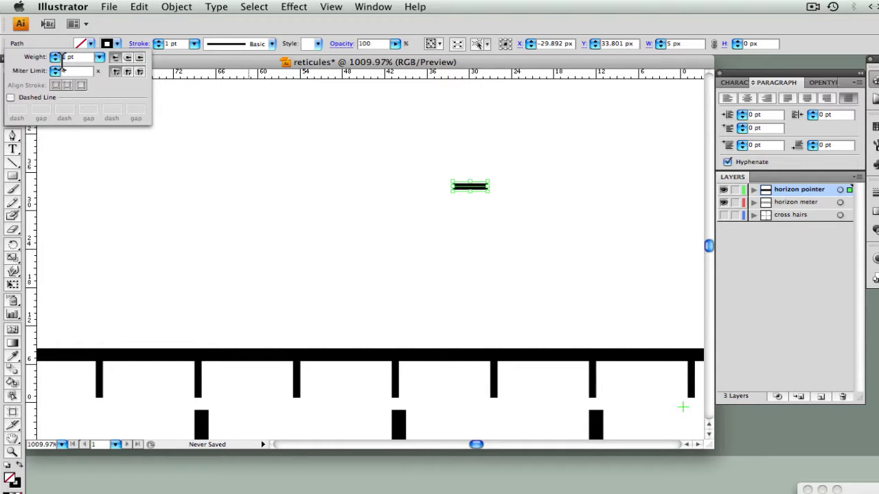
key(Return)
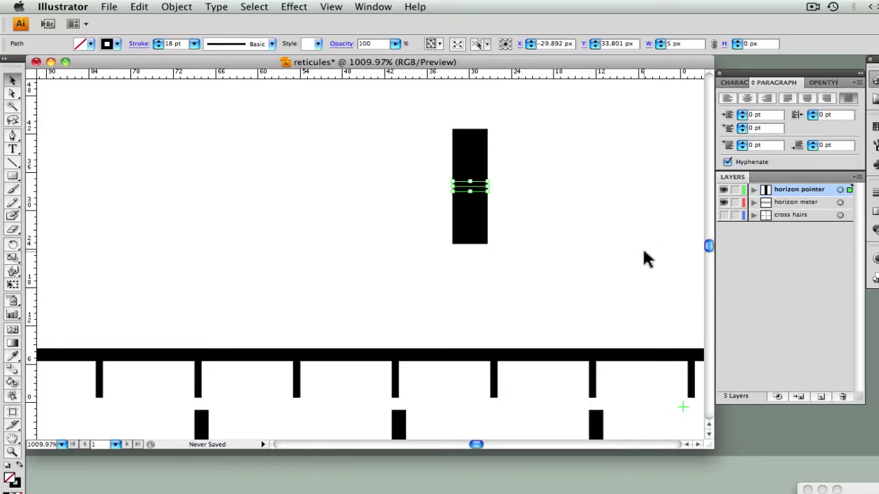
Move the thick pointer line onto the middle of the meter, above the 000 label.
key(super+0)
click(12, 82)
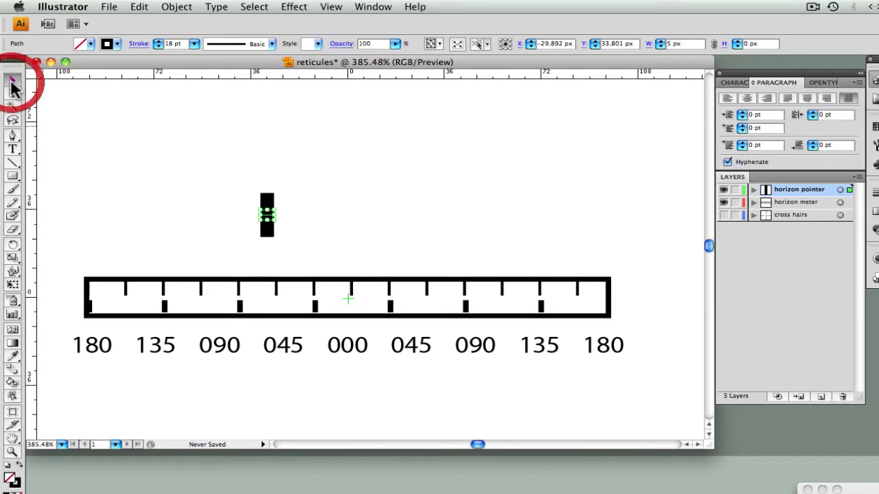
drag(268, 217, 354, 301)
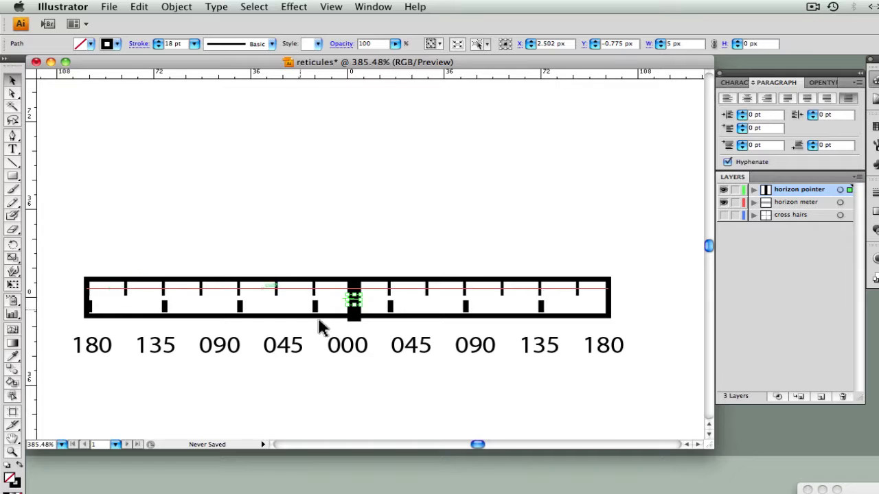
Increase the pointer's stroke weight to 22 pt, nudge it up 1 px and deselect it.
click(158, 41)
click(158, 41)
click(158, 41)
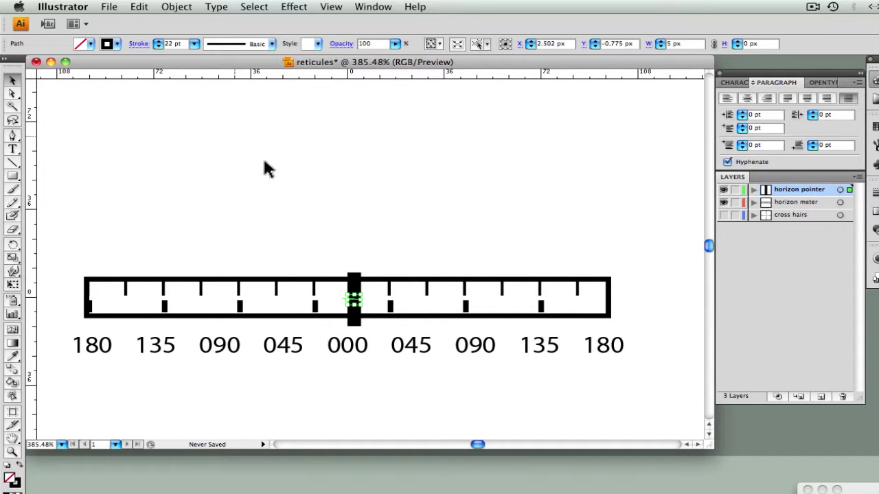
key(Up)
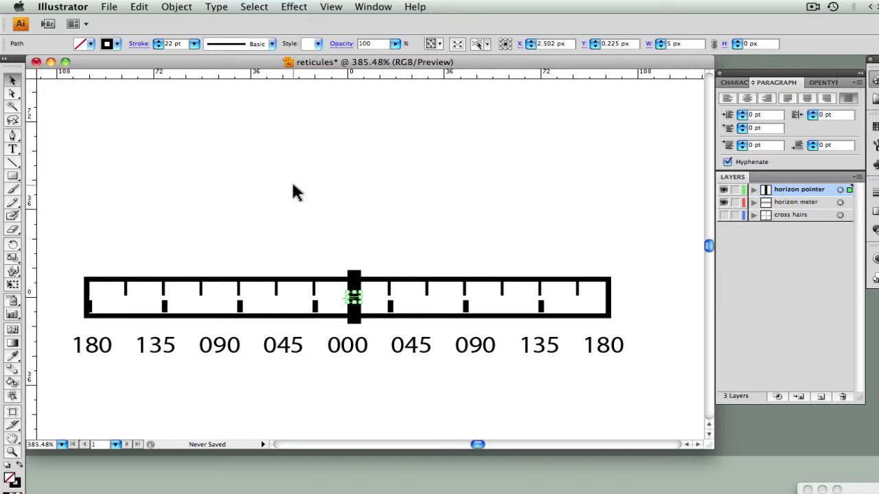
click(293, 186)
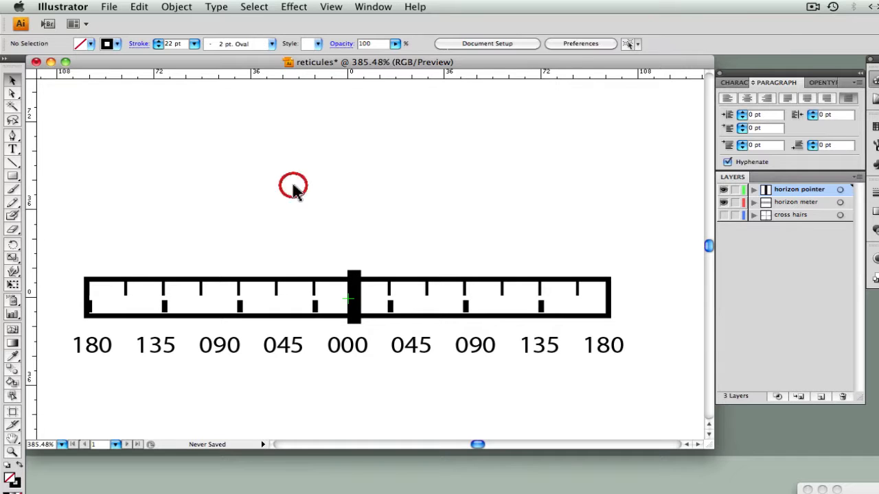
Hide the horizon meter and horizon pointer layers.
click(723, 202)
click(723, 190)
key(super+y)
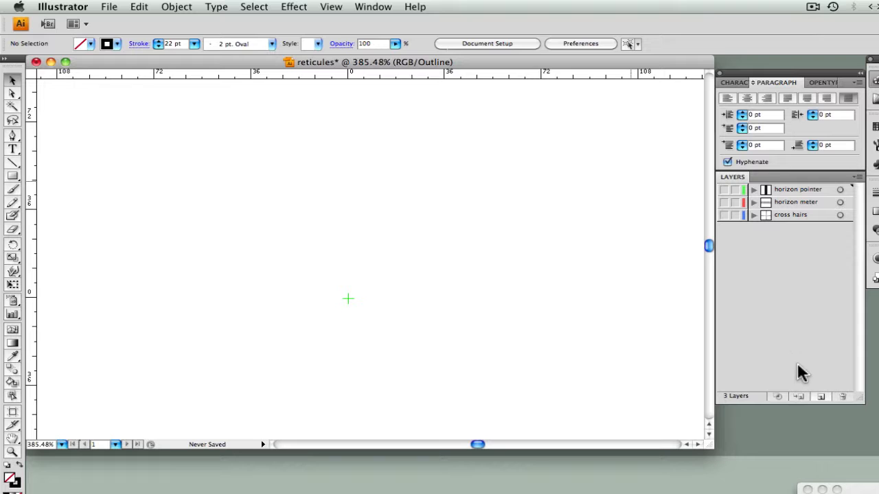
Add a new layer above the horizon pointer layer and name it horizon base.
click(821, 396)
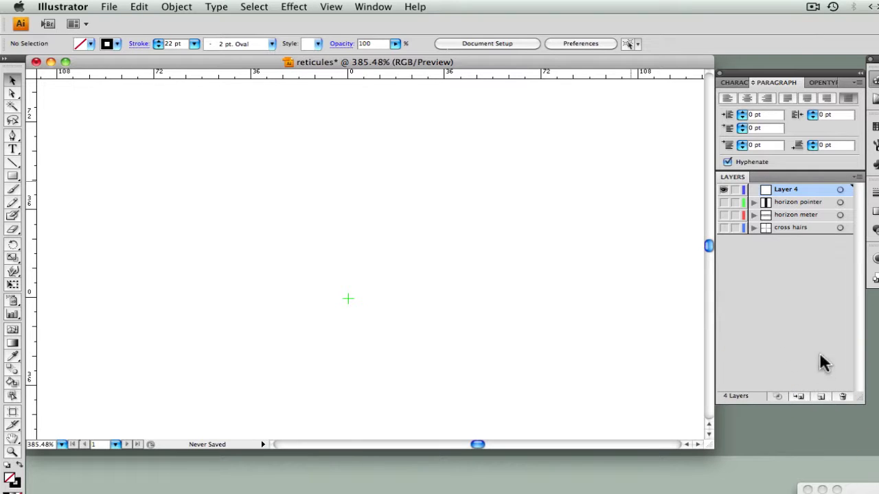
double_click(787, 189)
text(horizon base)
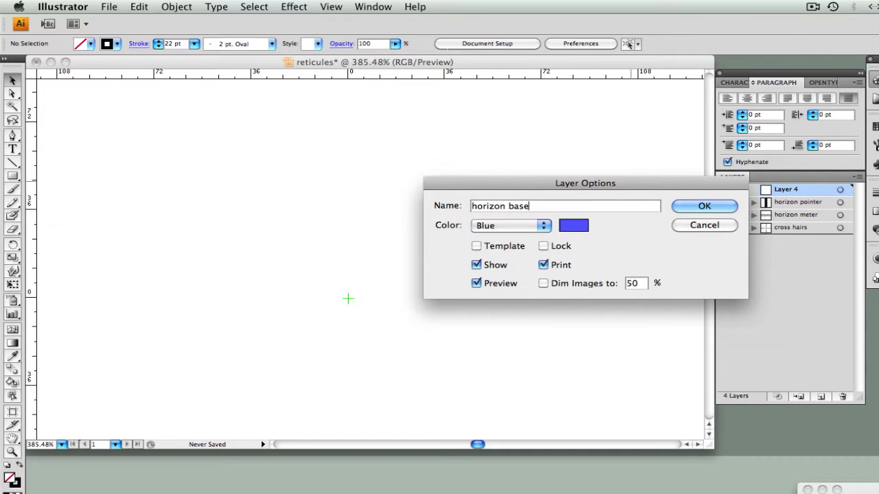
key(Return)
Draw a 198 × 34 px rectangle centred on the artboard's center mark on the horizon base layer.
click(13, 175)
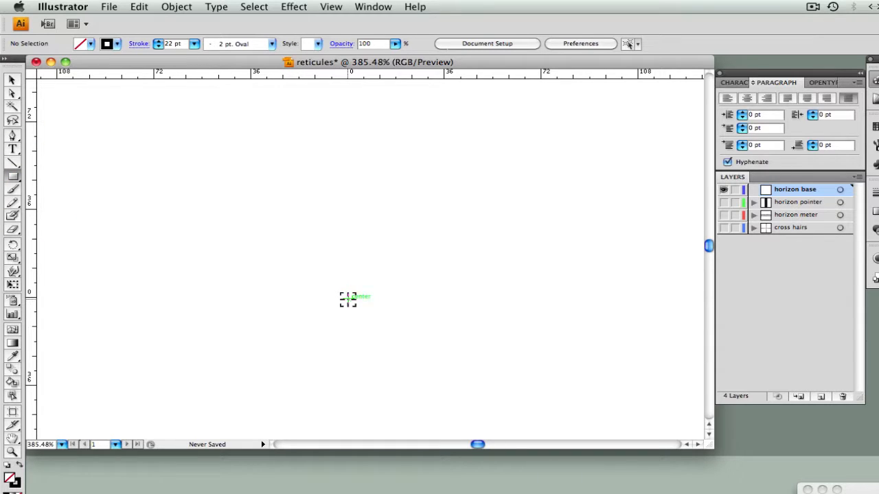
click(348, 300)
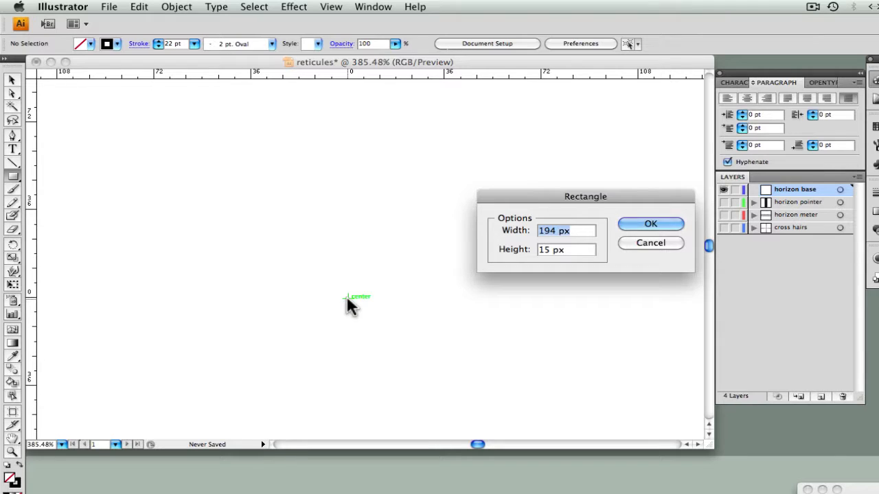
text(198)
key(Tab)
text(34)
key(Return)
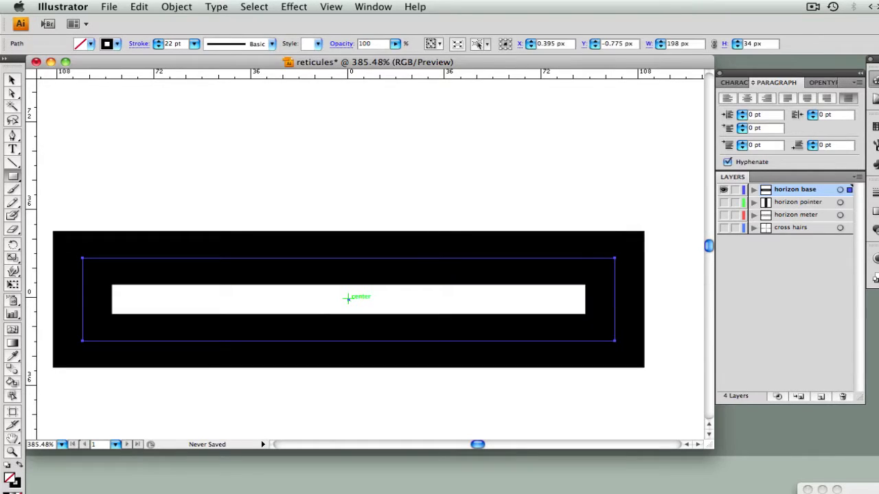
Give the rectangle a 1 pt dashed stroke with 3 pt dashes and 6 pt gaps.
drag(173, 43, 142, 43)
text(2)
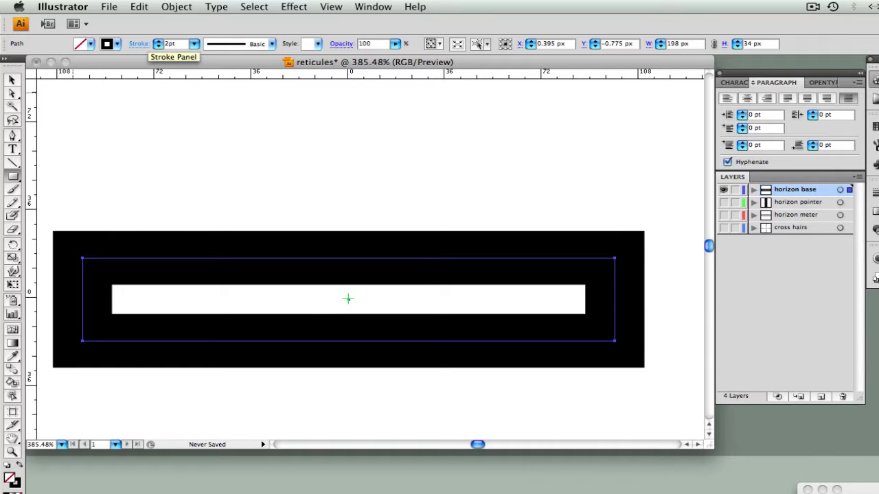
key(Return)
click(138, 43)
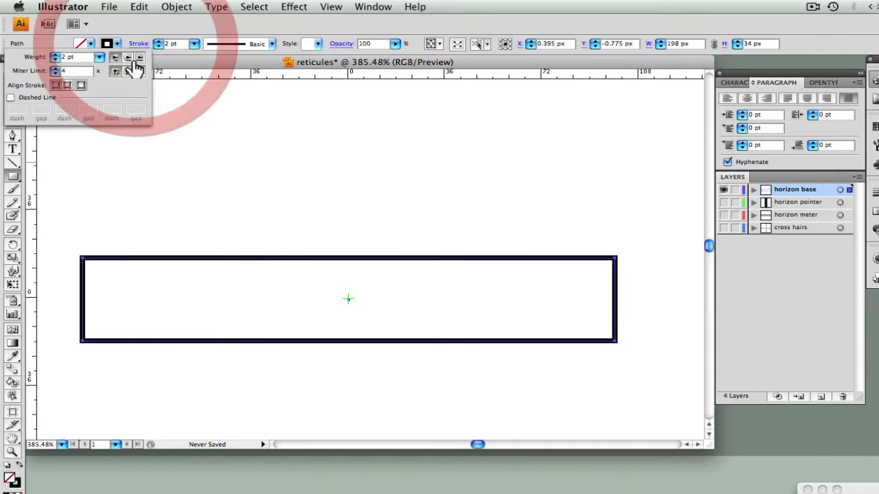
click(10, 98)
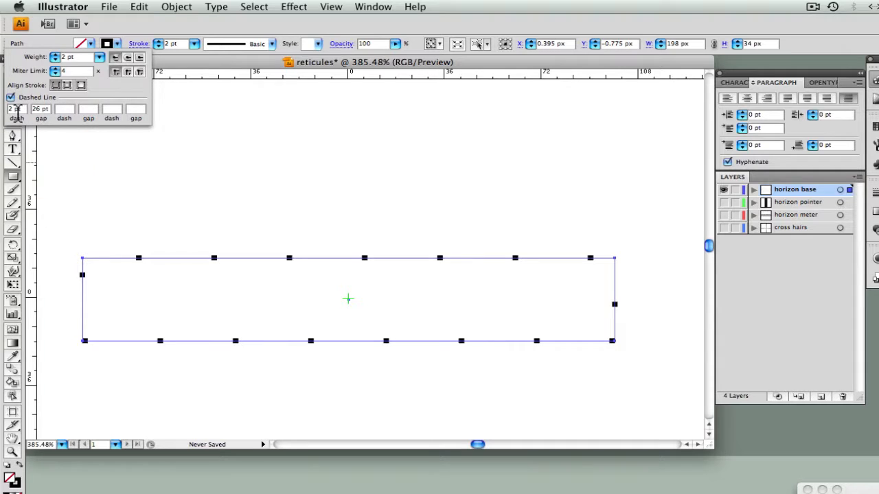
click(5, 110)
key(Tab)
text(6)
key(Return)
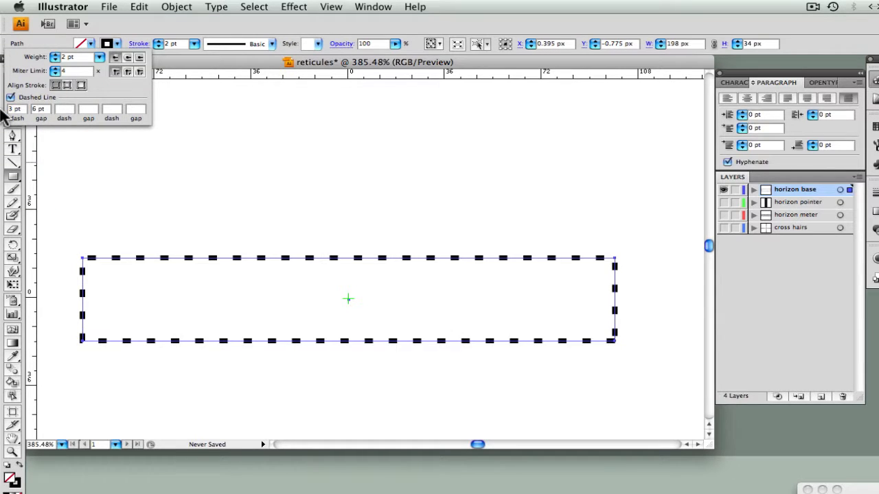
click(55, 60)
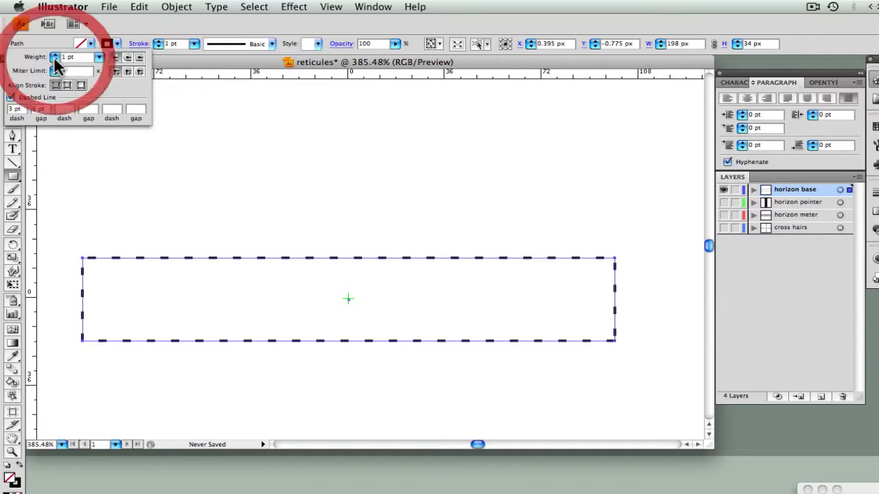
Add another layer above horizon base and name it horizon meter.
click(822, 398)
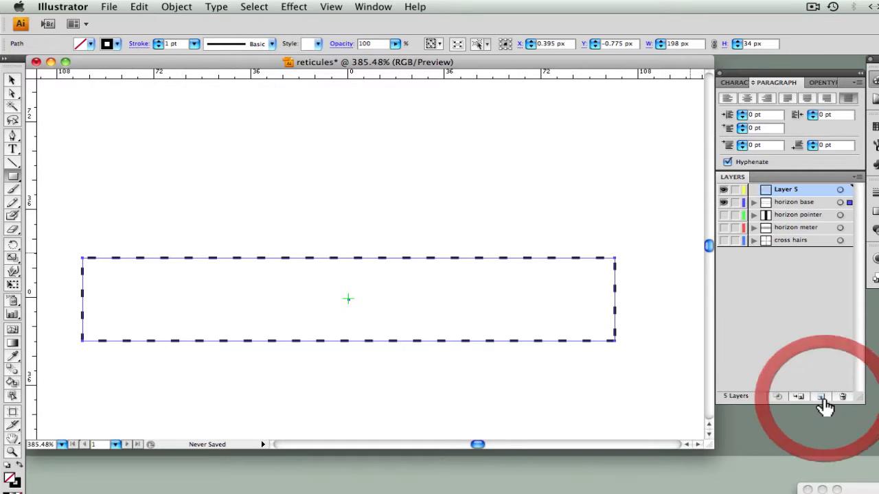
double_click(789, 190)
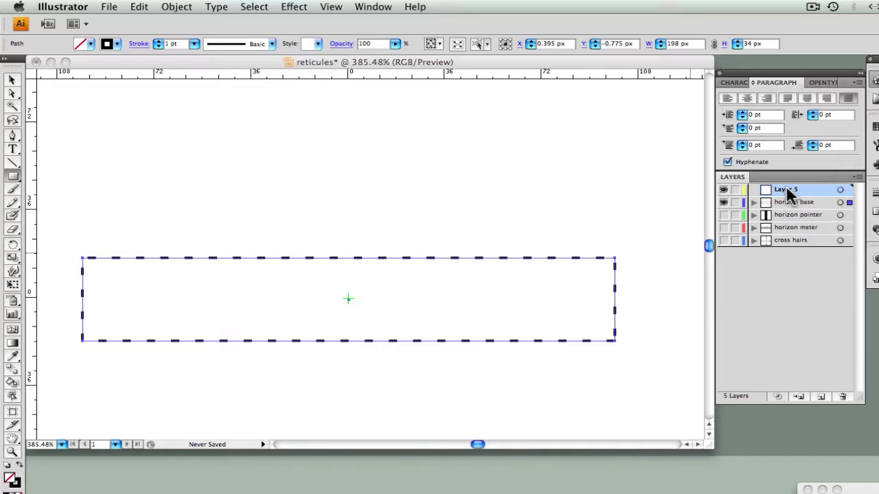
text(horizon)
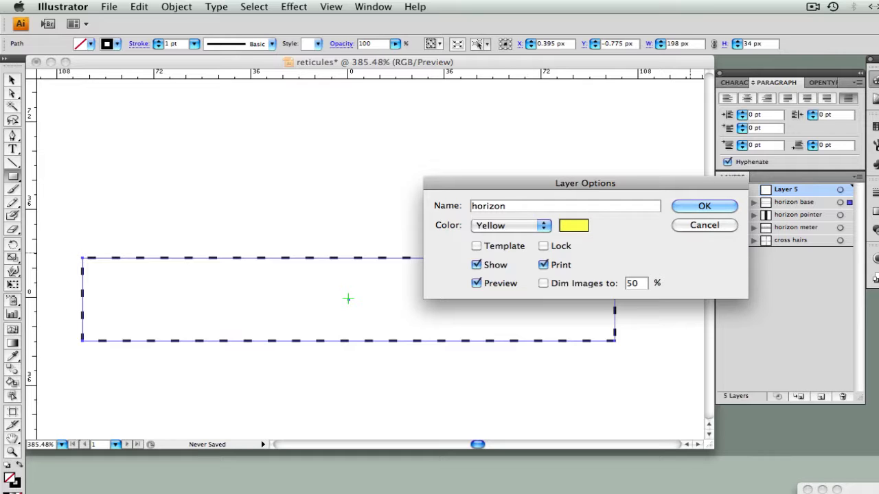
text(meter)
key(Return)
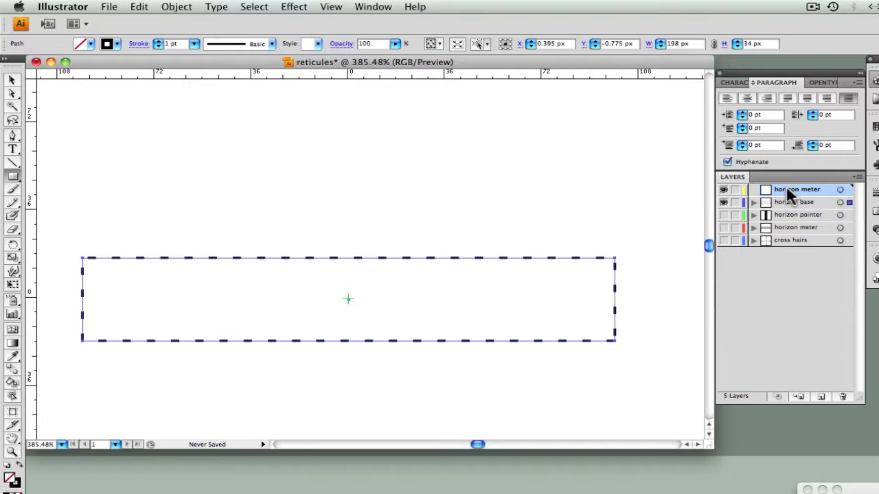
Rename the horizon pointer layer as compass pointer.
double_click(813, 216)
click(503, 206)
double_click(471, 206)
text(compass pointer)
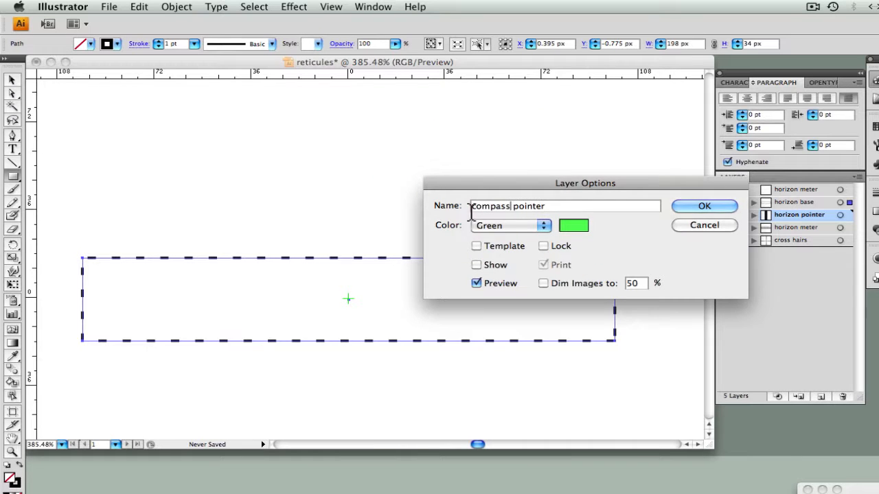
key(Return)
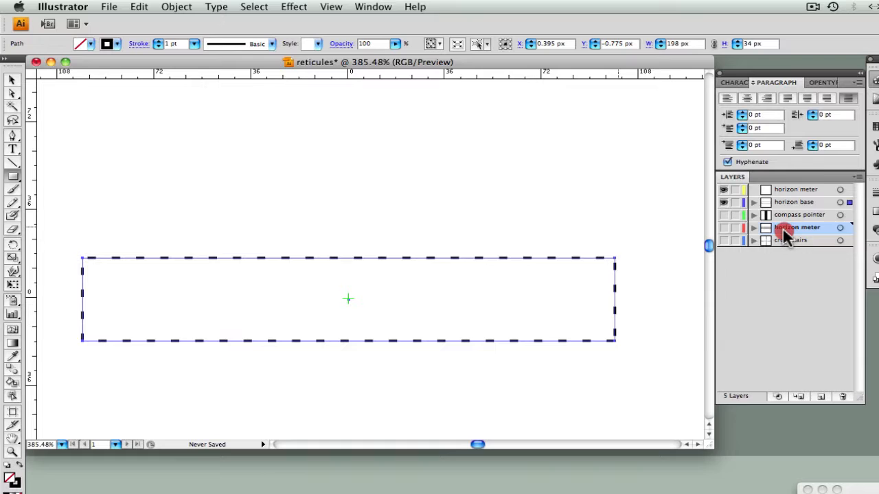
Rename the older horizon meter layer, just above cross hairs, as compass meter.
double_click(786, 234)
click(505, 206)
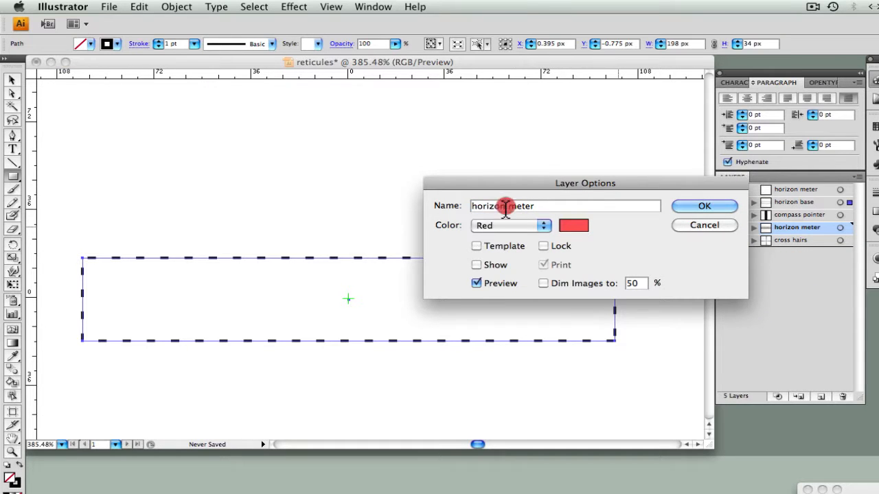
drag(505, 206, 425, 199)
text(comnpass)
key(Left)
key(Left)
key(BackSpace)
key(Right)
key(Right)
key(Right)
key(Right)
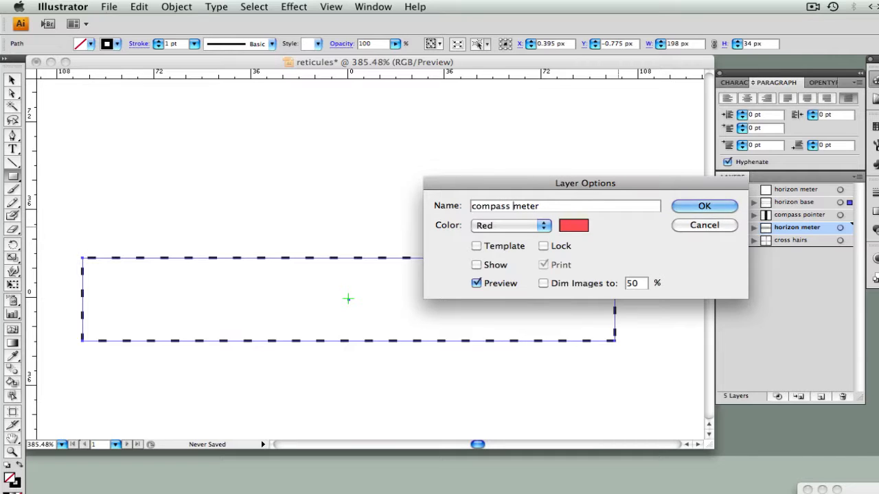
key(Return)
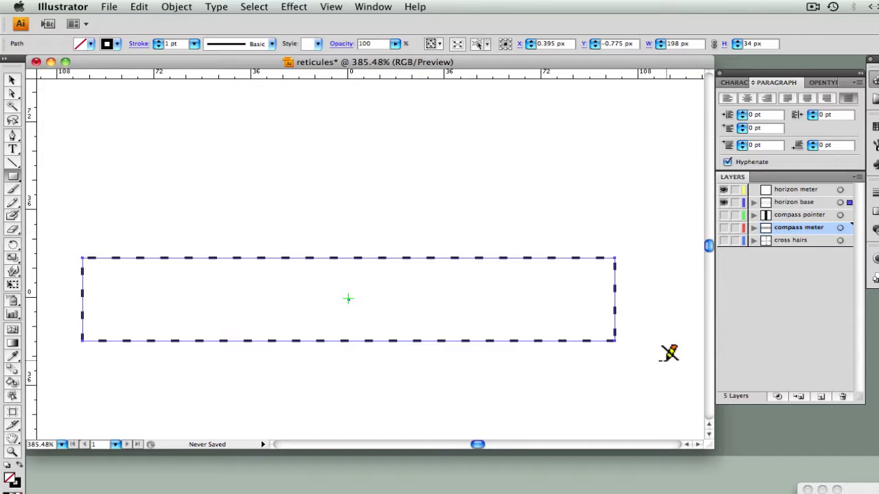
On the horizon meter layer, draw a centred 198 × 34 px rectangle and turn off its dashed line.
double_click(796, 188)
click(696, 209)
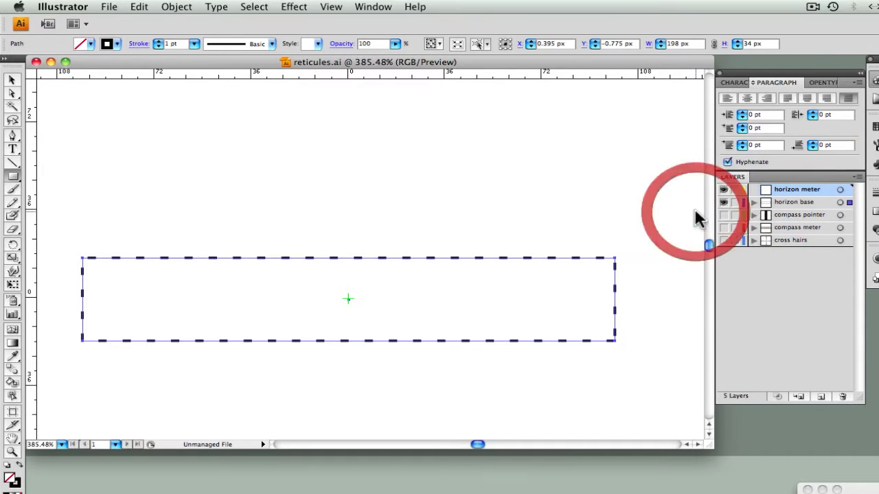
click(724, 203)
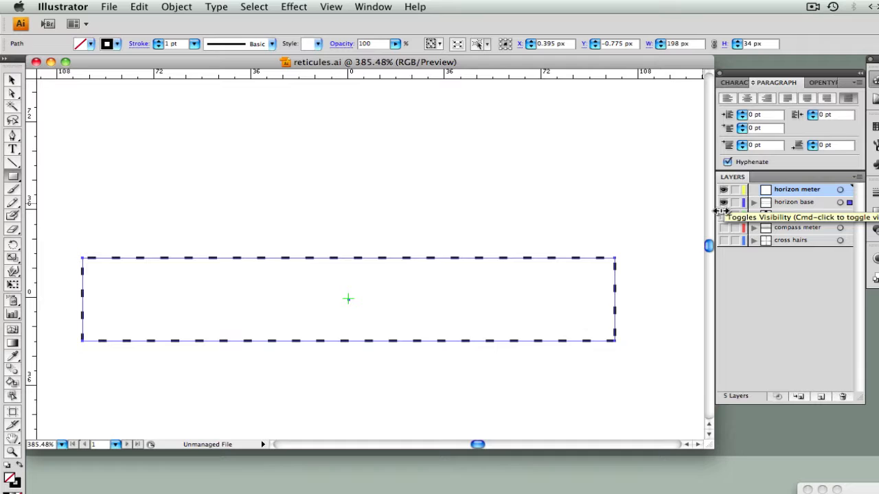
click(349, 297)
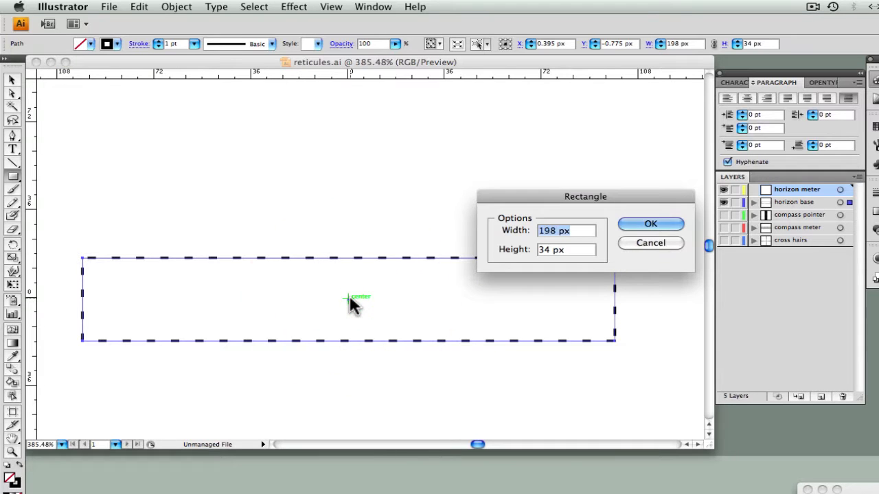
click(642, 226)
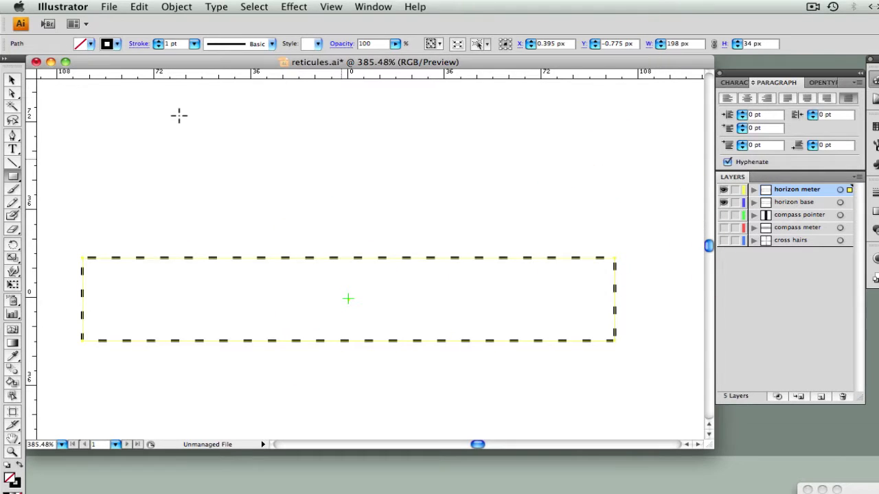
click(134, 44)
click(10, 97)
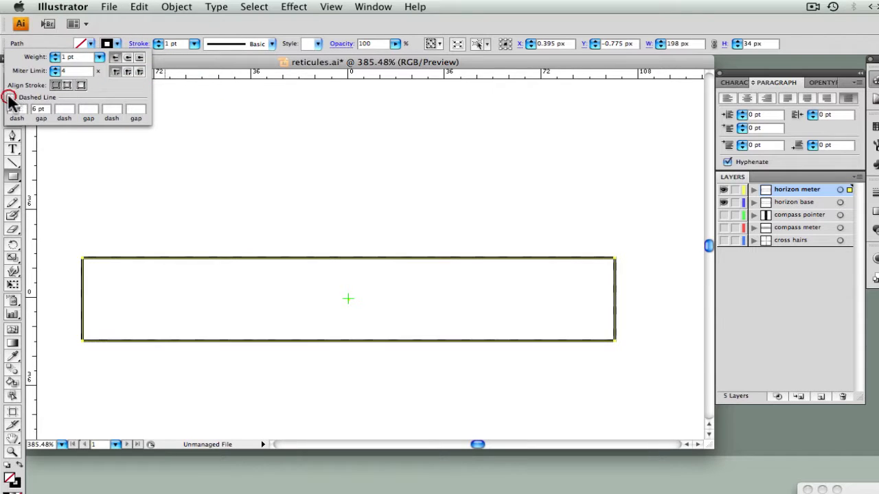
Draw a vertical line through the rectangle's middle and diagonals from its top center to both bottom corners.
click(14, 165)
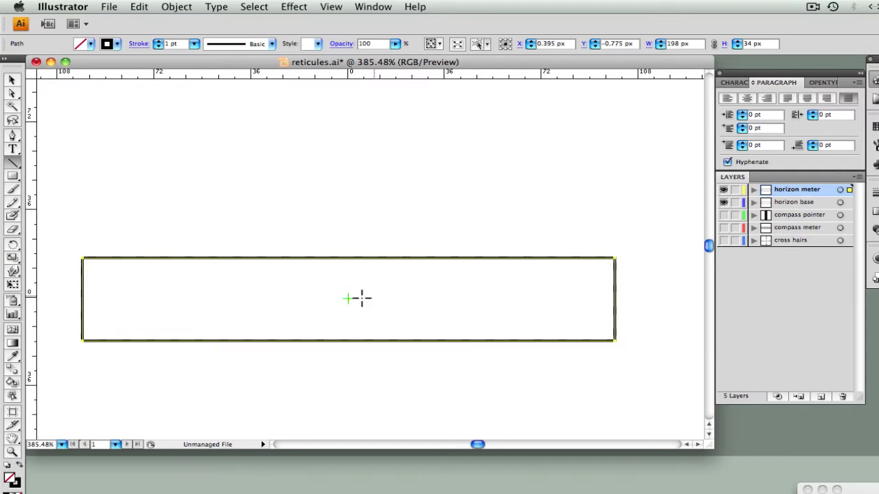
drag(348, 258, 351, 340)
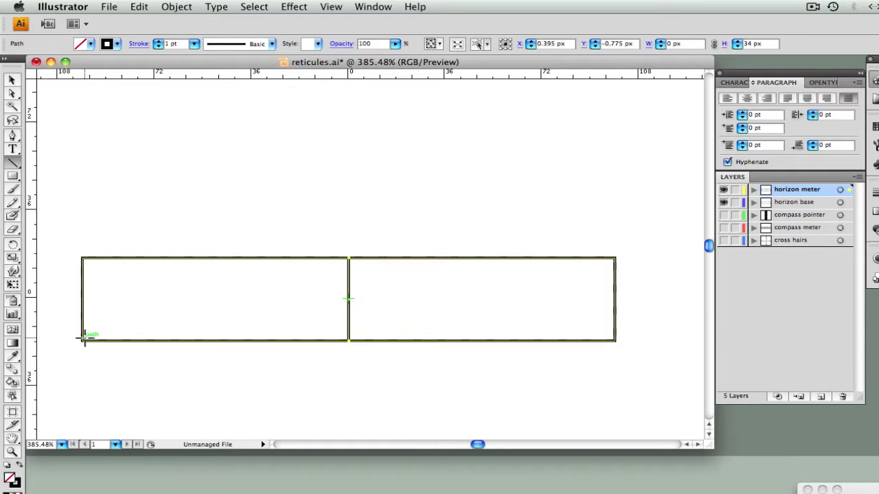
drag(82, 340, 616, 340)
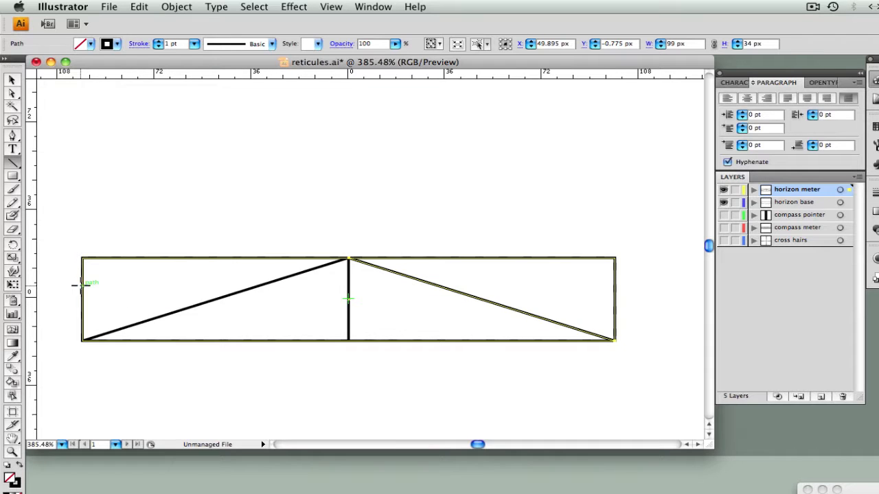
Draw two horizontal lines across the rectangle and two inner diagonals from its top center to the bottom edge.
mouse_move(82, 280)
mouse_down()
mouse_move(253, 294)
mouse_move(616, 282)
mouse_up()
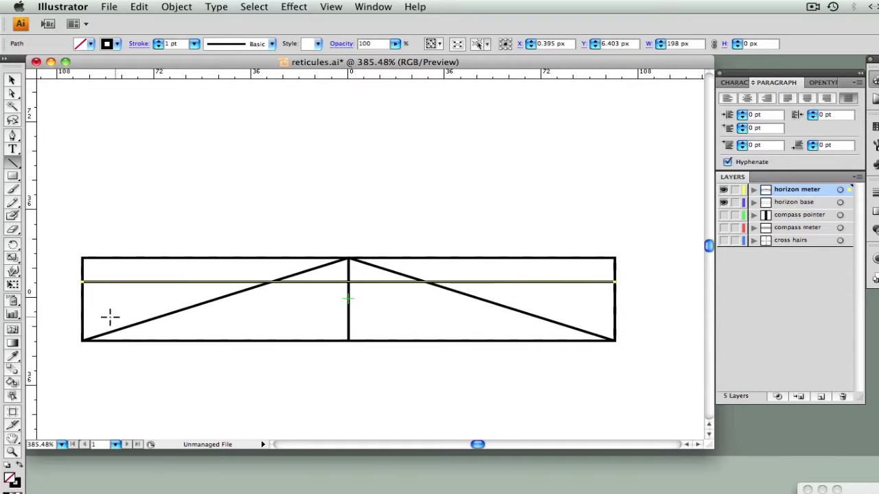
drag(82, 313, 343, 326)
drag(342, 326, 520, 317)
Move the bottom anchor point of the right inner diagonal 10 px to the right and deselect it.
click(442, 341)
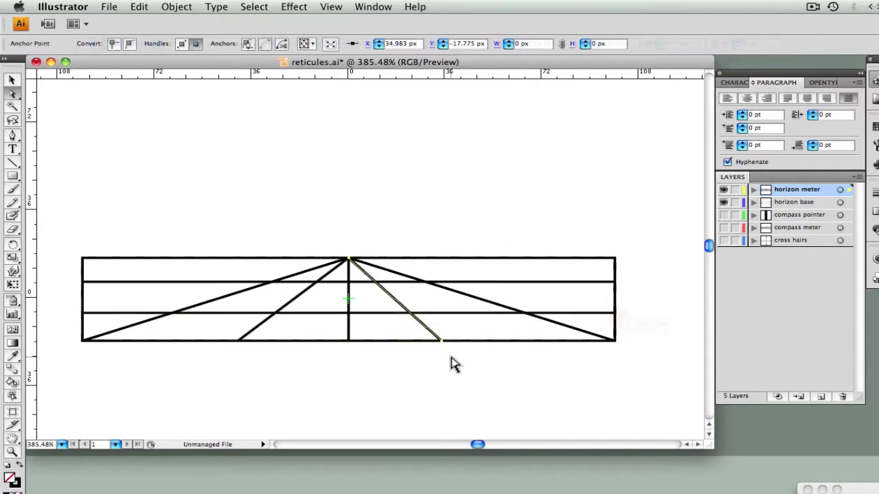
key(shift+Right)
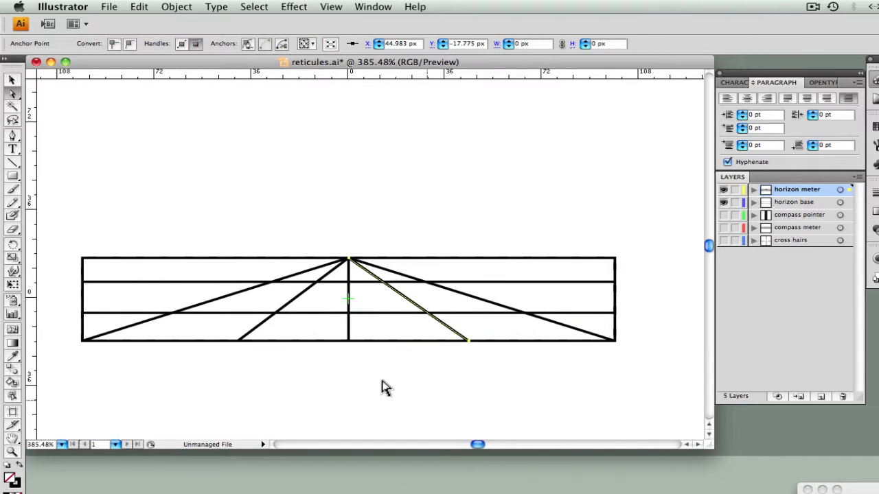
click(315, 242)
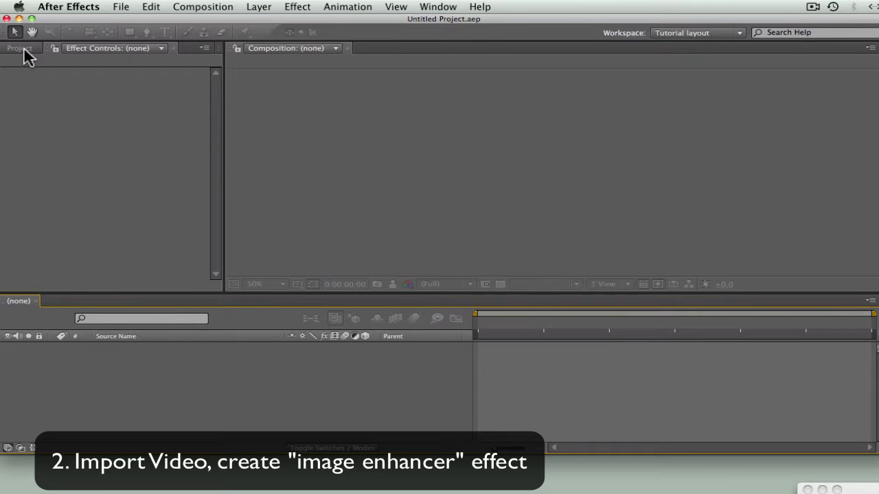
Switch to After Effects and save the untitled project as Diver Mask Tute.aep in the HMAF Tutorials folder.
click(20, 48)
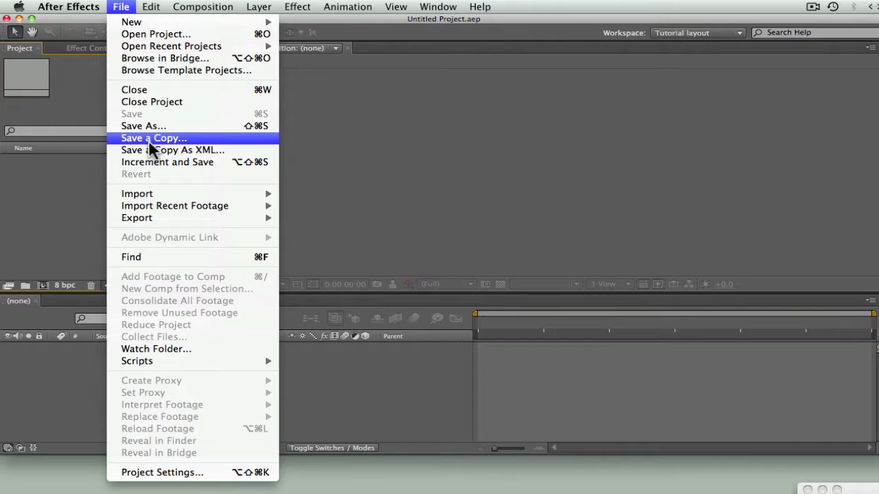
click(150, 126)
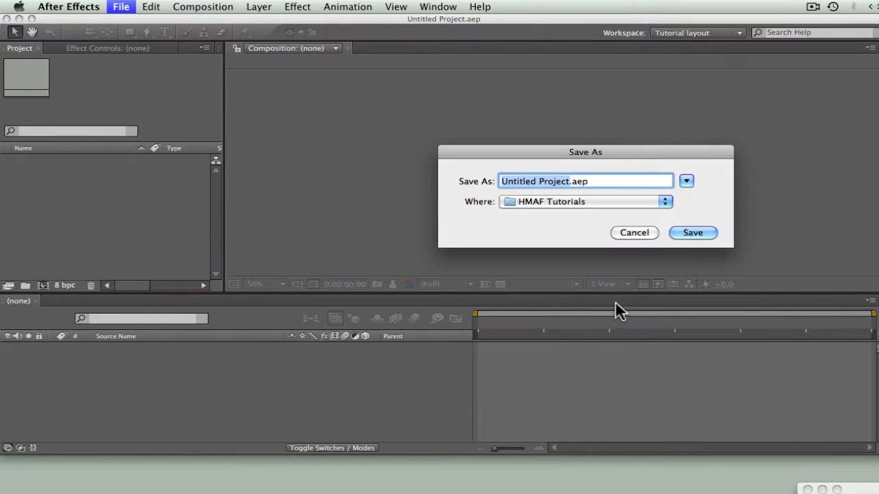
text(Diver )
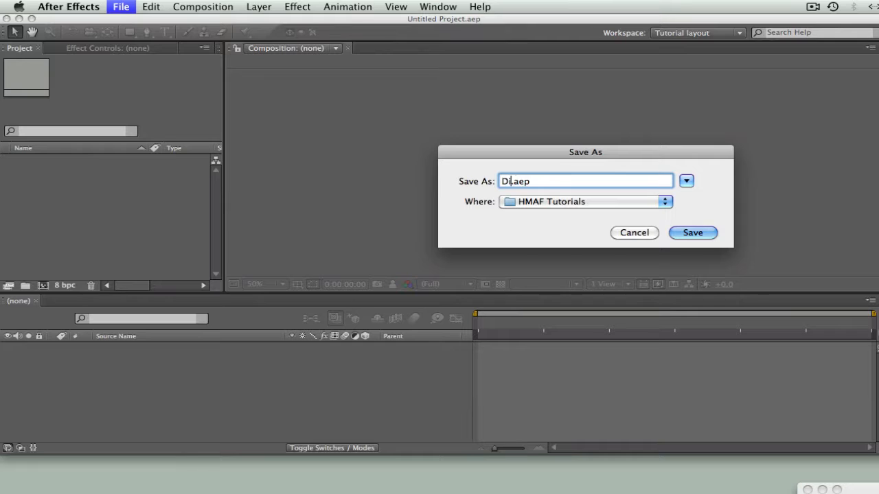
text(Mask)
text( Tute)
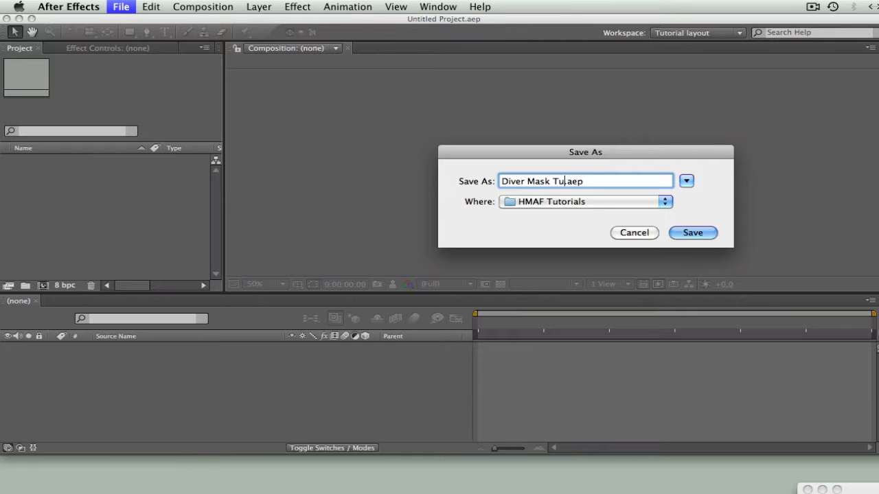
key(Return)
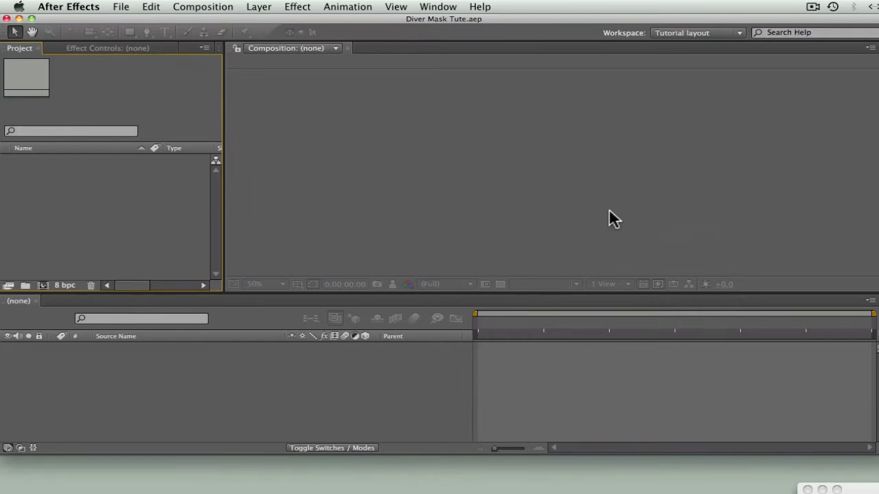
Import the NAVY TEASER video file from the HMAF Tutorials folder as footage.
right_click(65, 215)
mouse_move(146, 257)
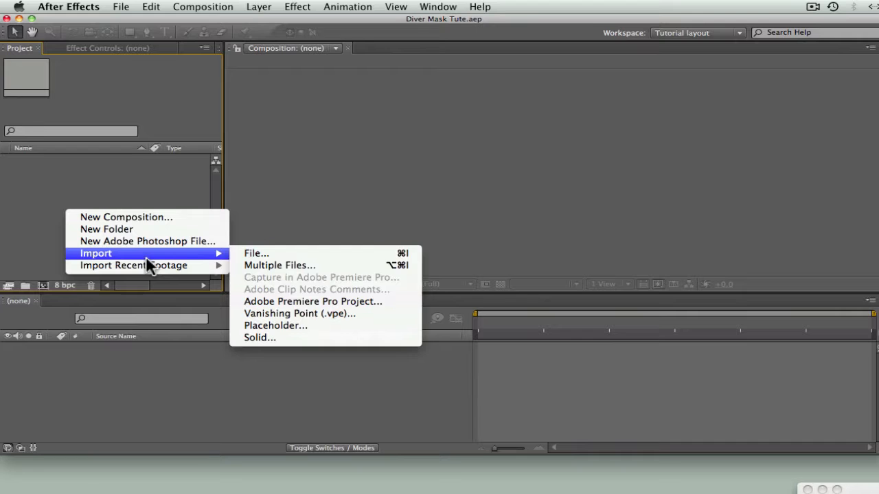
click(252, 254)
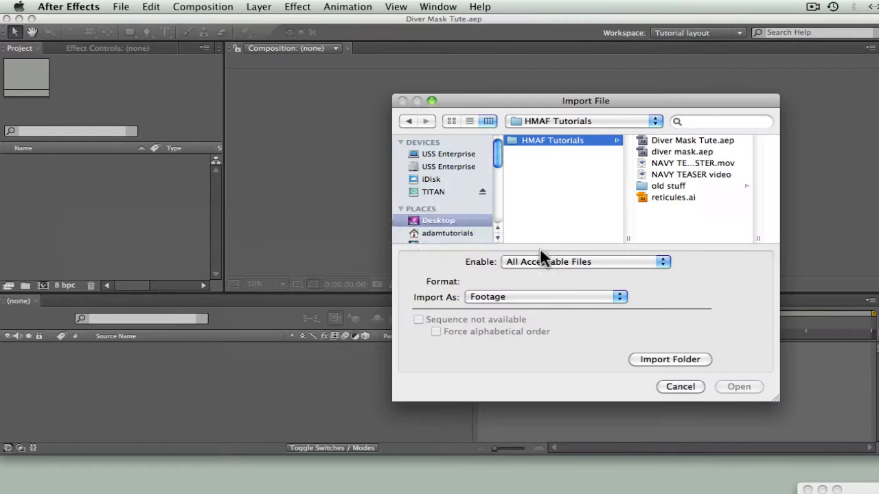
click(695, 175)
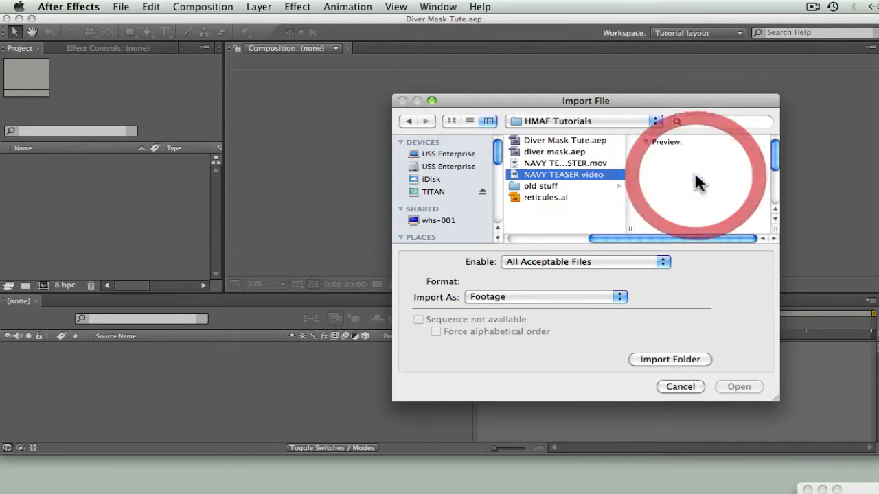
click(738, 386)
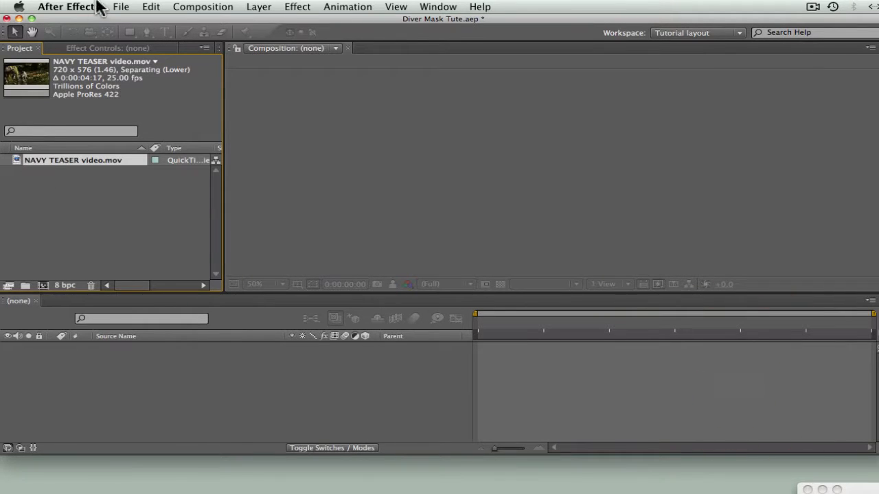
Import reticules.ai from the HMAF Tutorials folder as a composition and deselect it in the project.
right_click(64, 249)
mouse_move(220, 294)
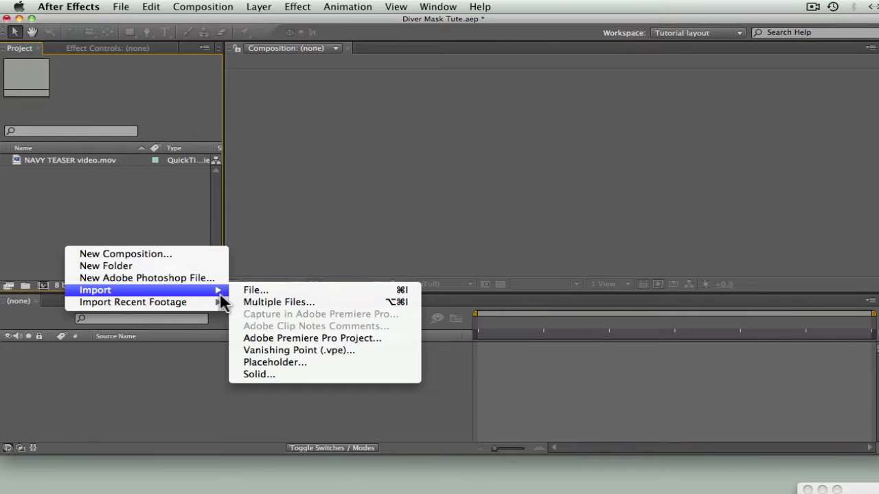
click(265, 294)
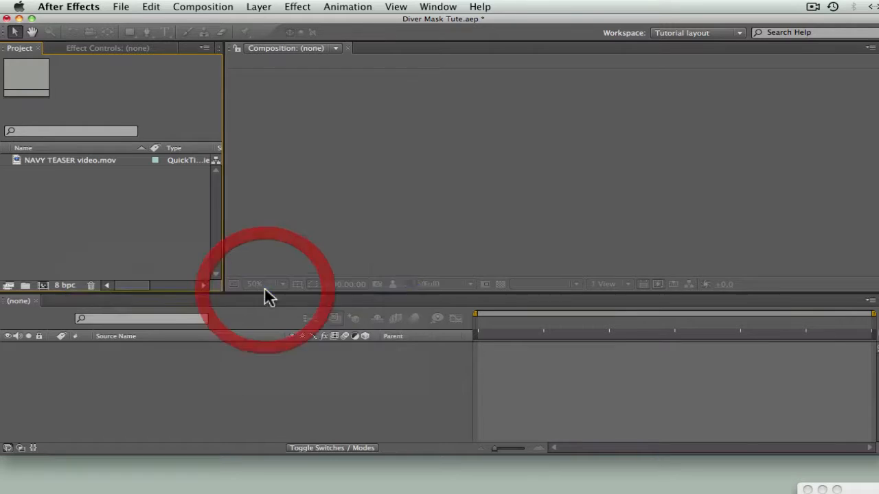
click(662, 199)
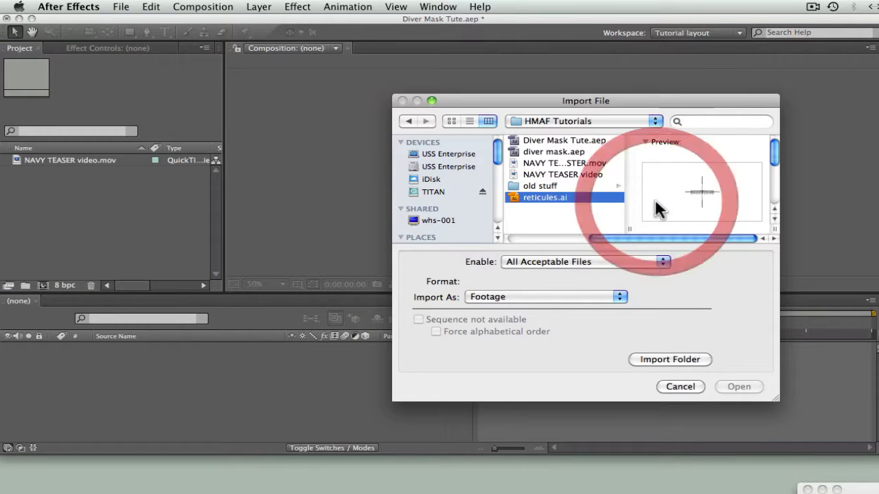
click(564, 297)
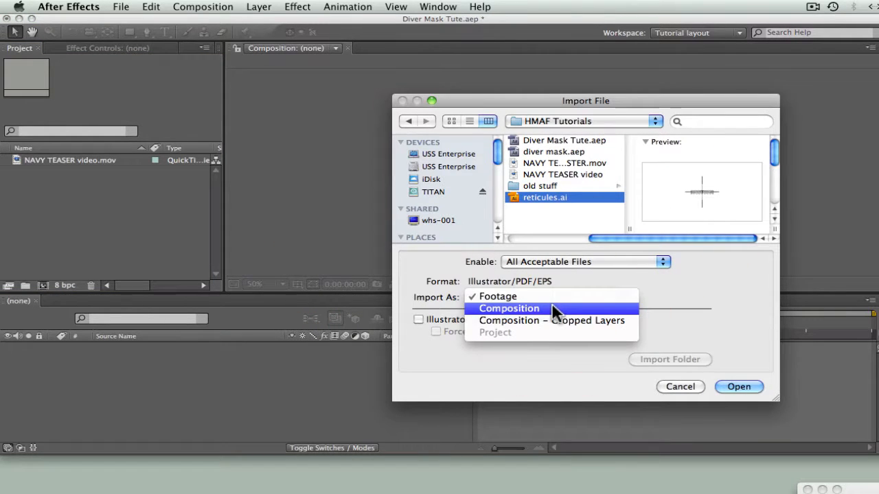
click(553, 307)
click(729, 386)
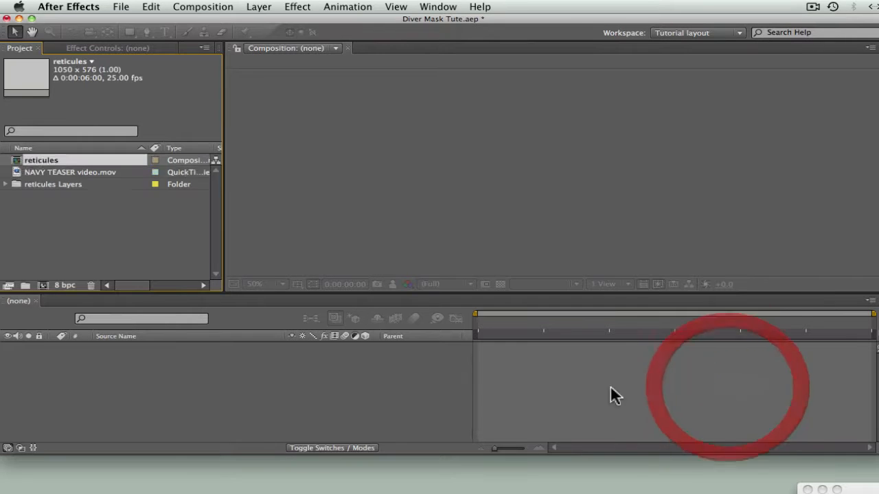
click(107, 246)
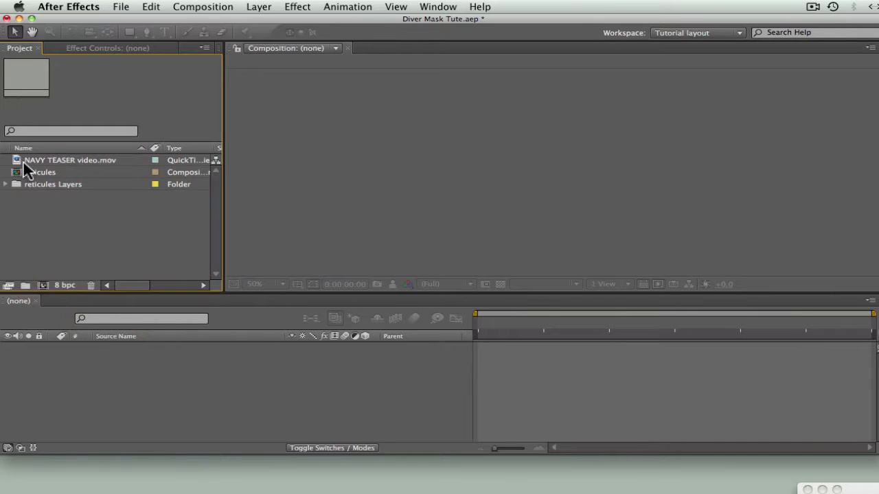
Create a new composition from NAVY TEASER video.mov and rename the composition FINAL.
drag(19, 162, 45, 286)
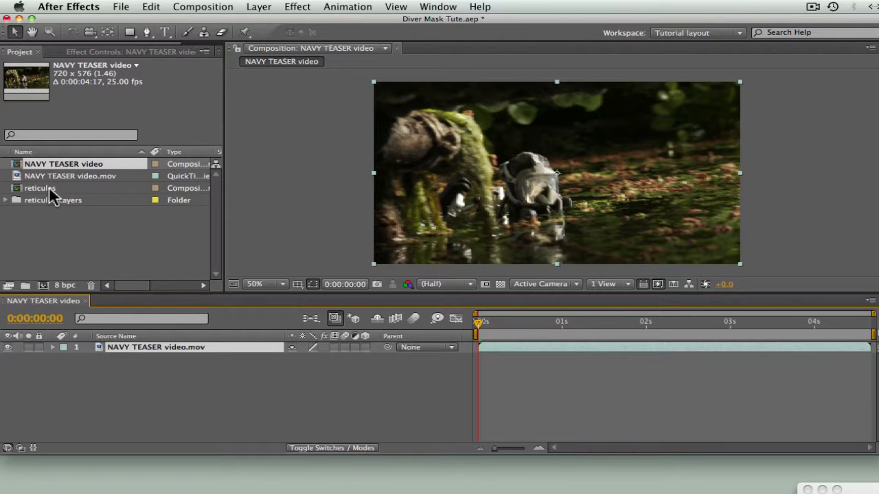
click(41, 161)
key(Return)
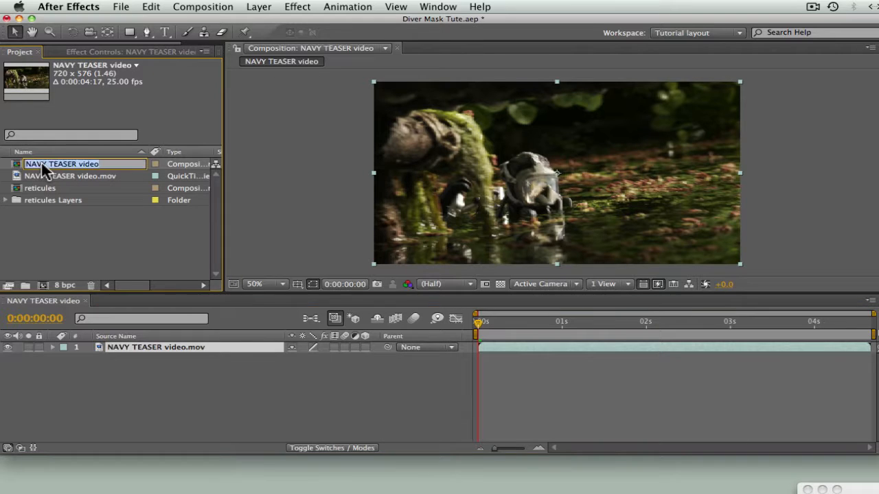
text(Fi)
click(39, 230)
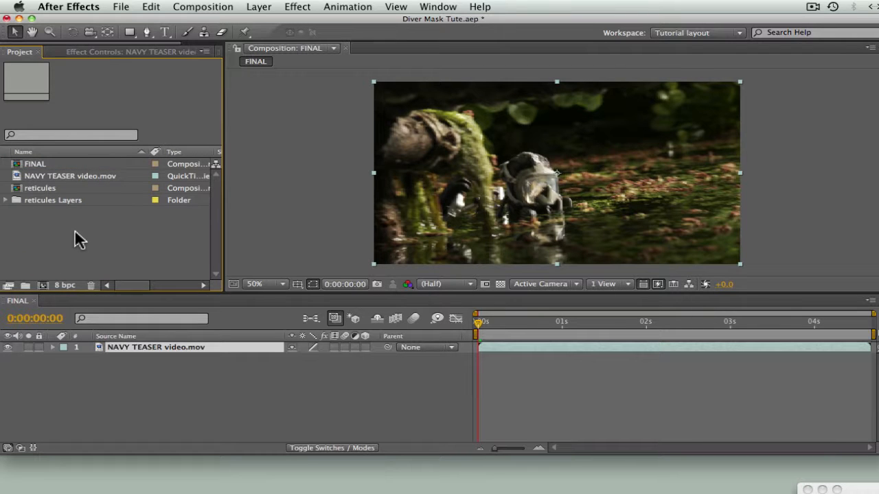
Create a project folder called Precomps and move the reticules composition into it.
click(27, 282)
text(Precomp)
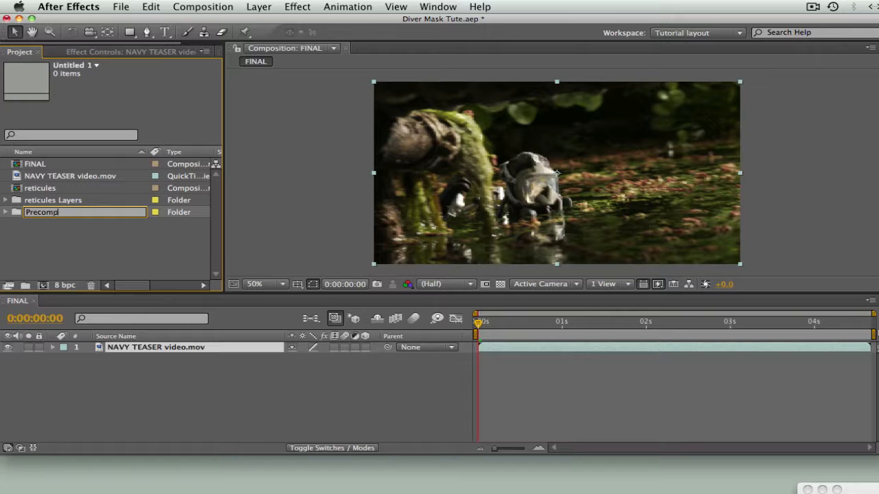
text(s)
click(59, 252)
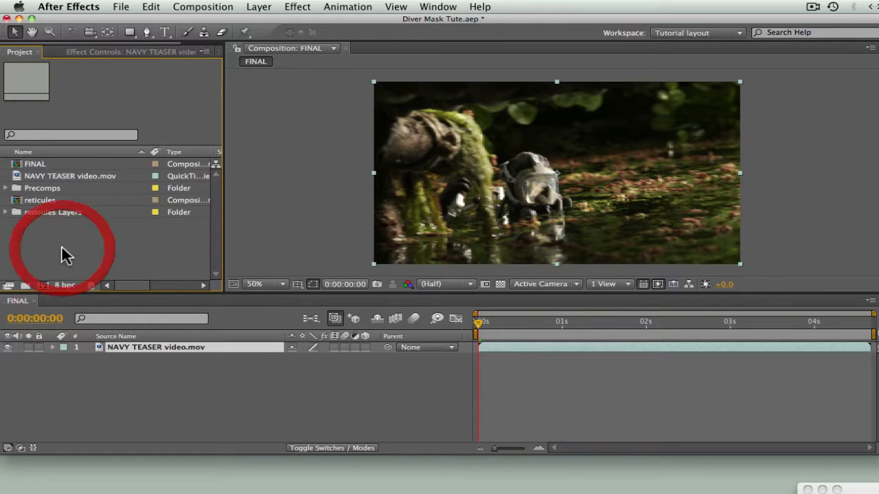
drag(19, 206, 23, 189)
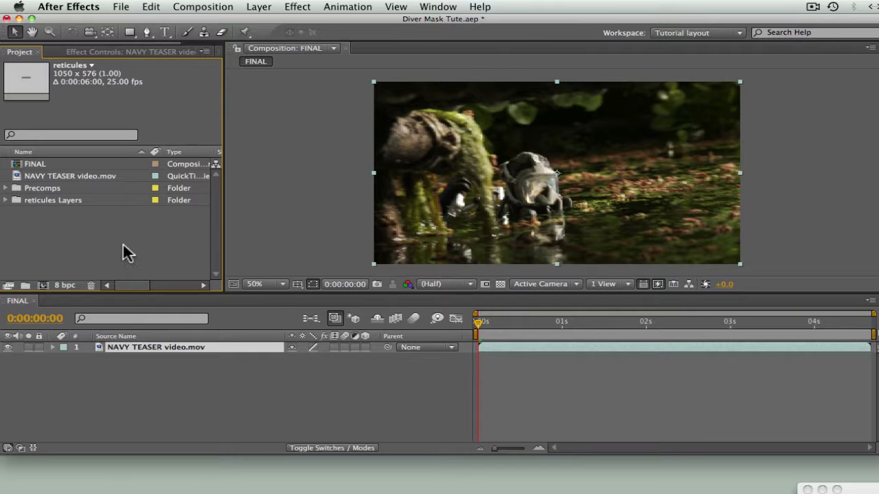
Duplicate the NAVY TEASER video.mov layer in the FINAL composition and name the upper copy VIDEO dry.
click(129, 347)
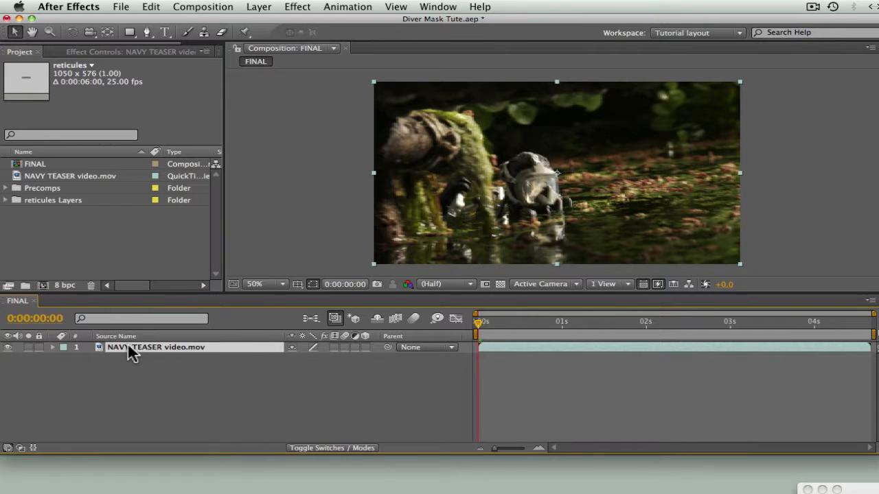
key(super+d)
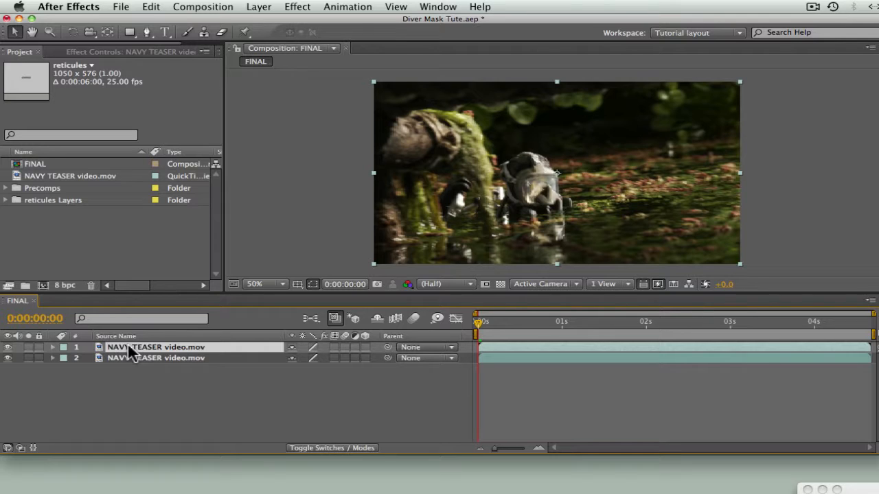
key(Return)
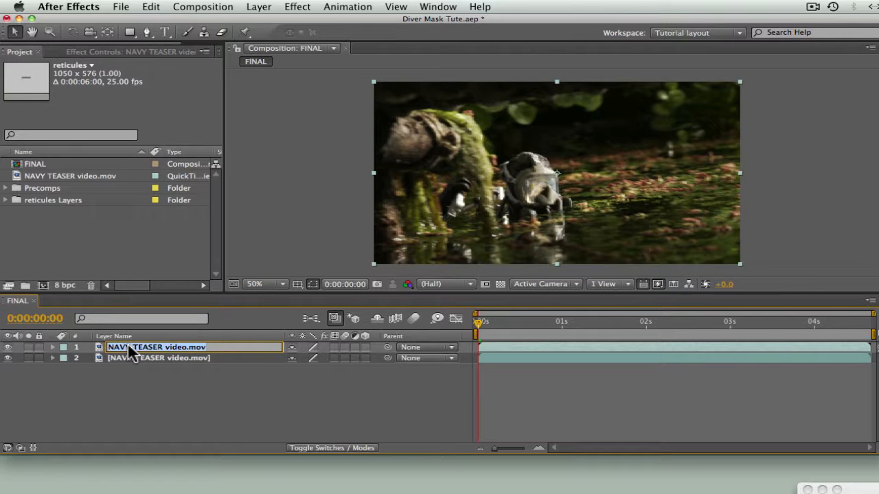
text(VIDEO dry)
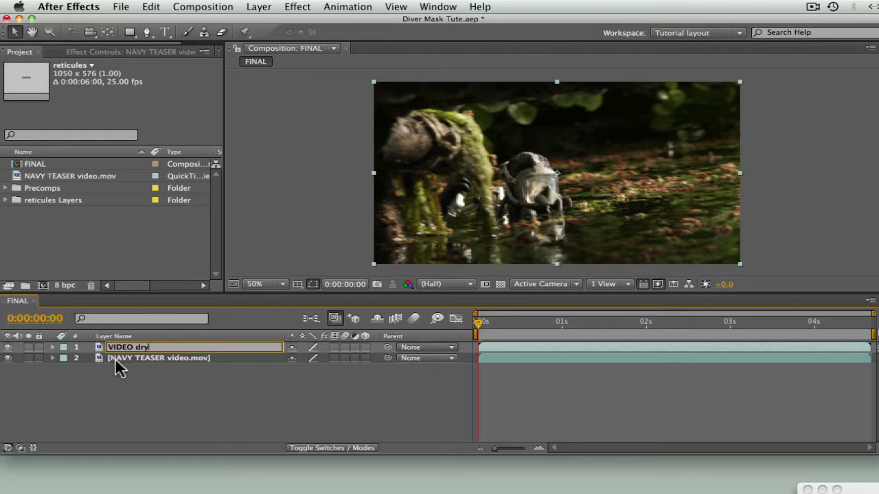
Rename the lower NAVY TEASER video.mov layer VIDEO wet.
click(115, 358)
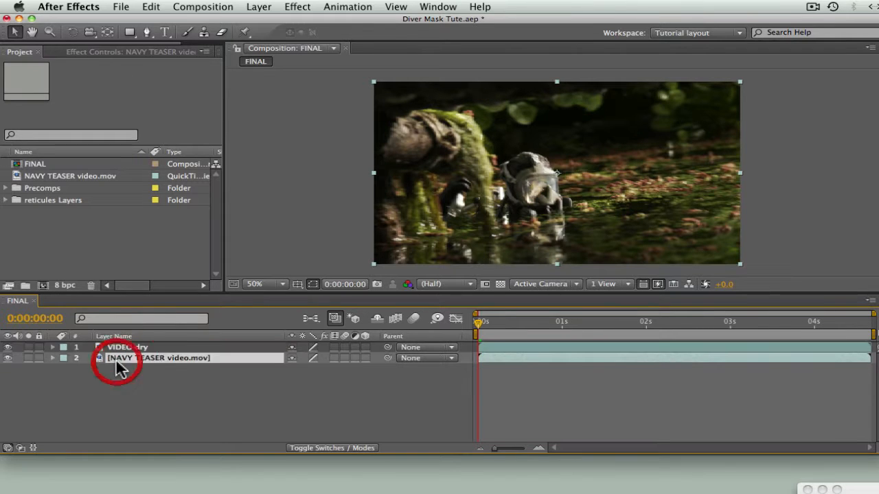
key(Return)
text(VIDEO)
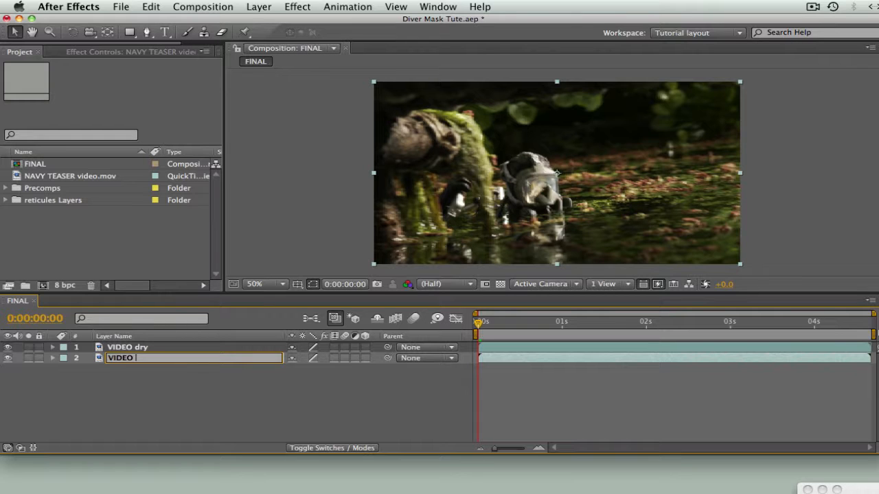
text( wet)
key(Return)
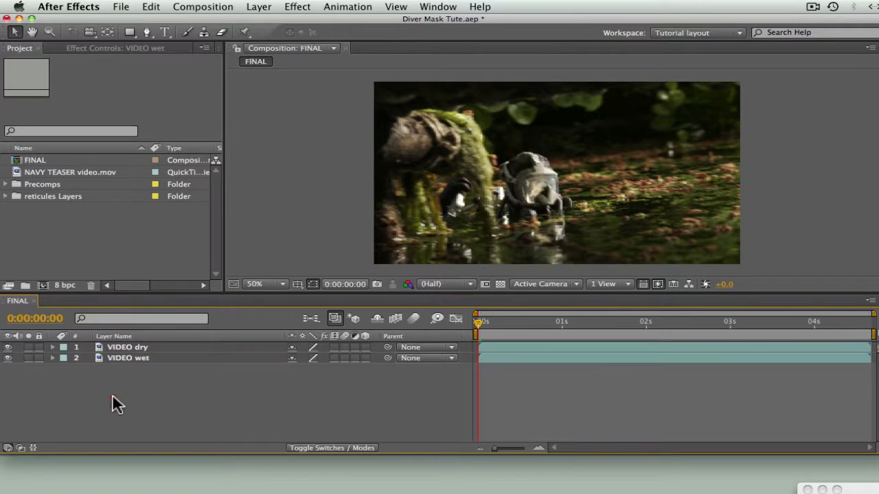
Hide the VIDEO dry layer and, with the time at 0:00:01:07, apply the Tint colour correction effect to VIDEO wet.
click(7, 347)
click(585, 324)
click(121, 360)
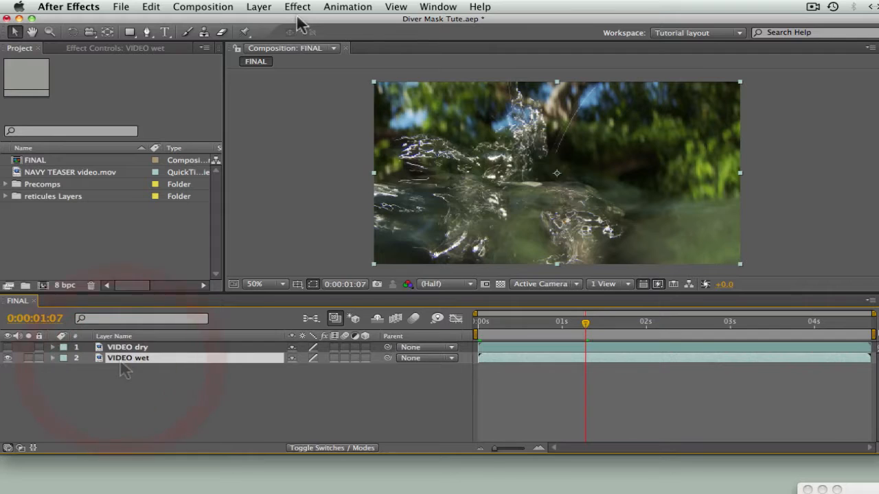
click(297, 7)
mouse_move(343, 114)
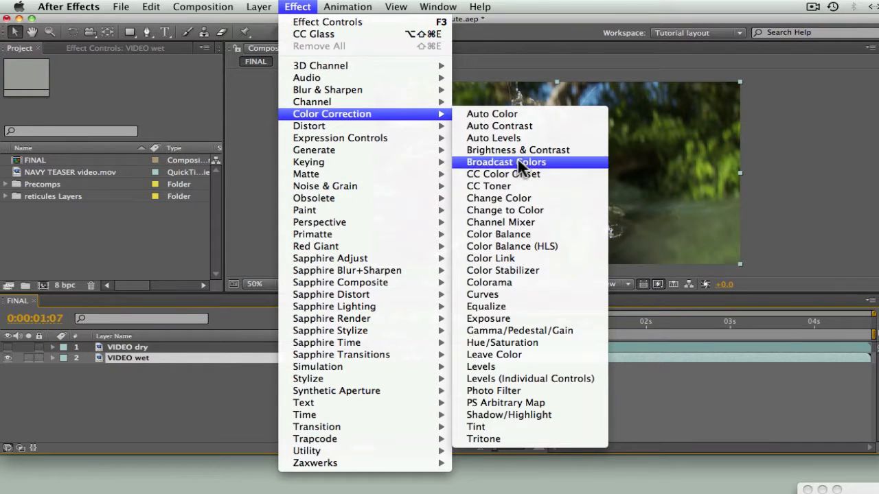
click(518, 426)
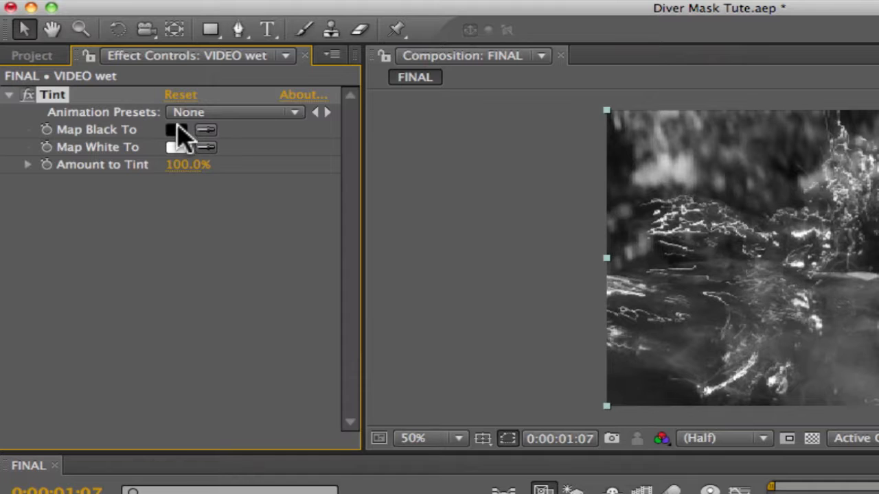
Set the Tint effect's Map Black To colour to R 122, G 145, B 162.
click(176, 130)
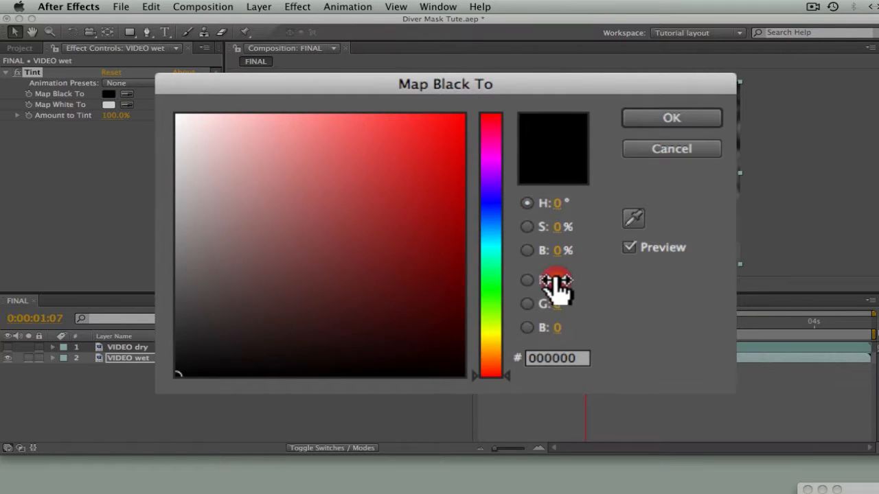
click(556, 281)
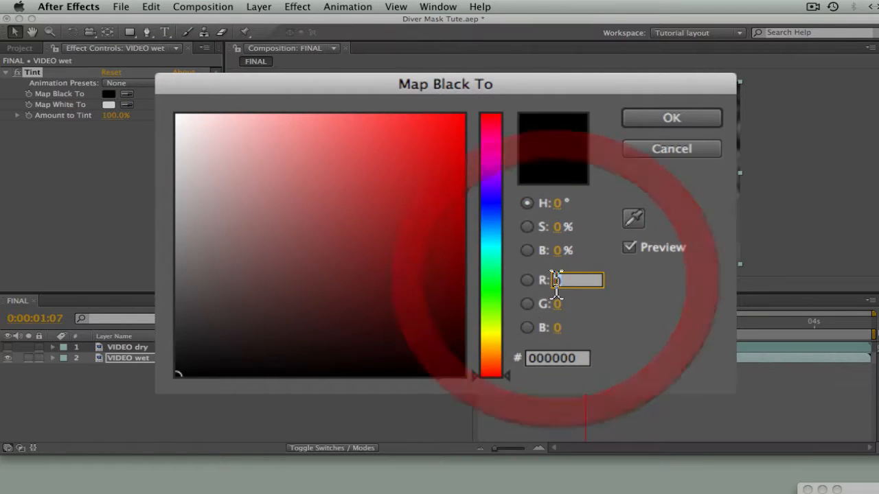
text(122)
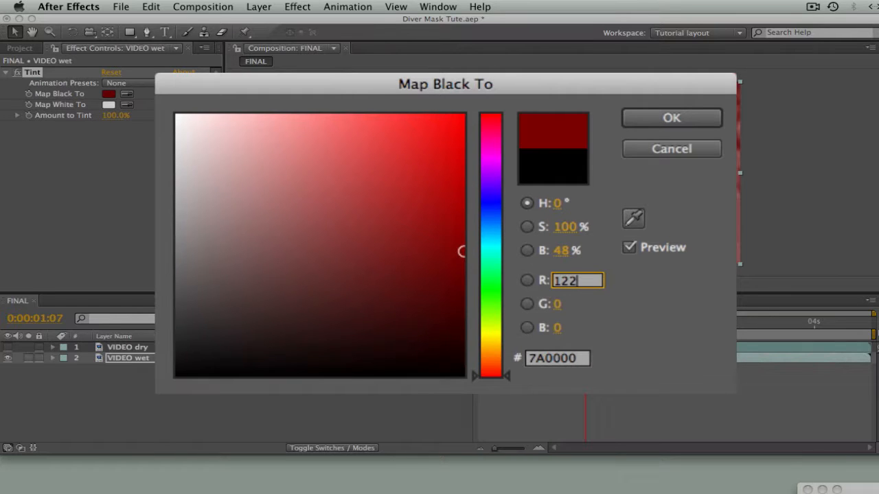
key(Tab)
text(145)
key(Tab)
text(162)
key(Return)
key(Caps_Lock)
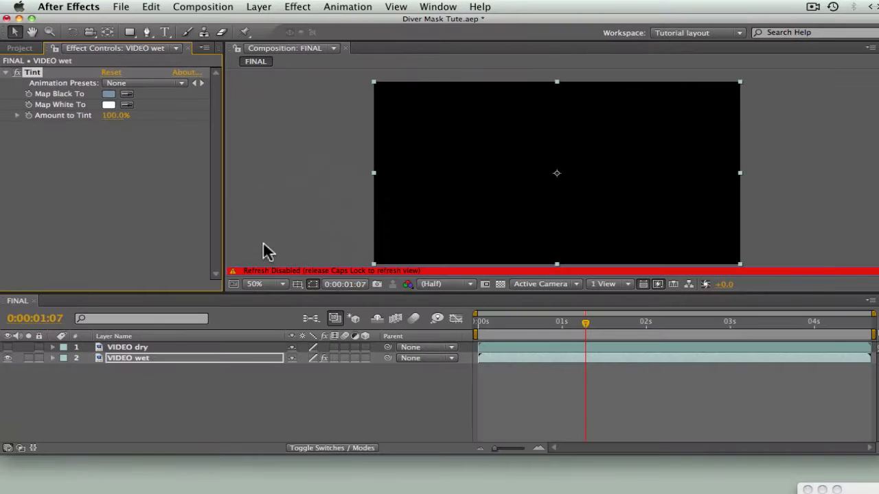
Refresh the composition view and set the Tint effect's Map White To colour to black (000000).
key(Caps_Lock)
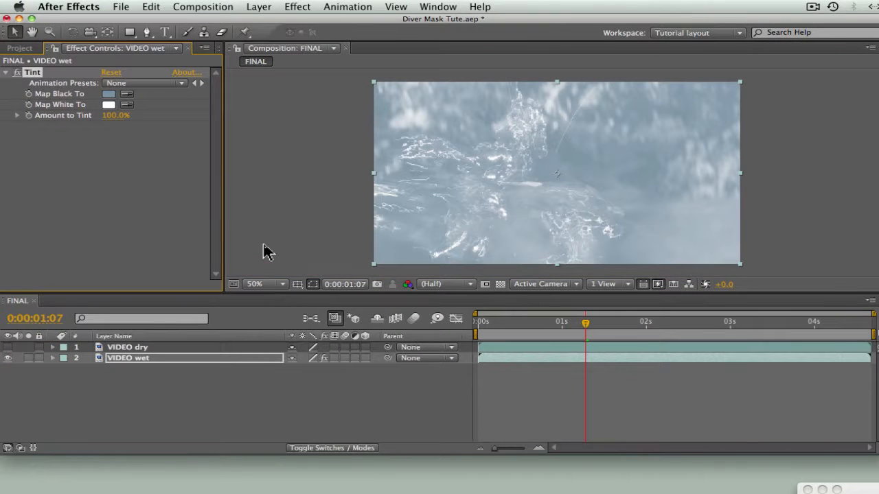
click(108, 105)
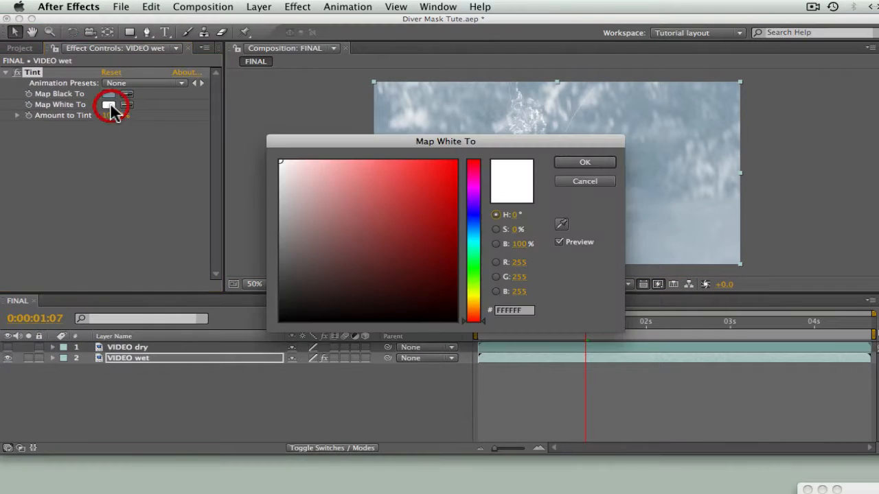
drag(326, 305, 247, 341)
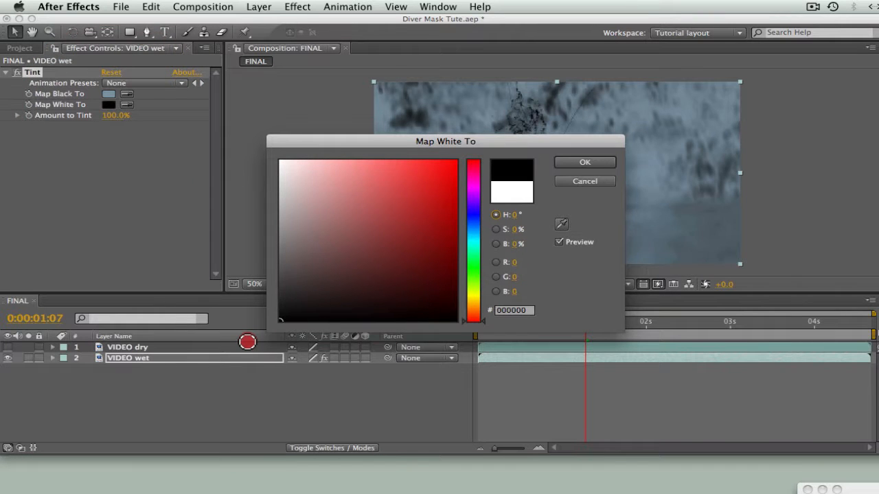
click(592, 165)
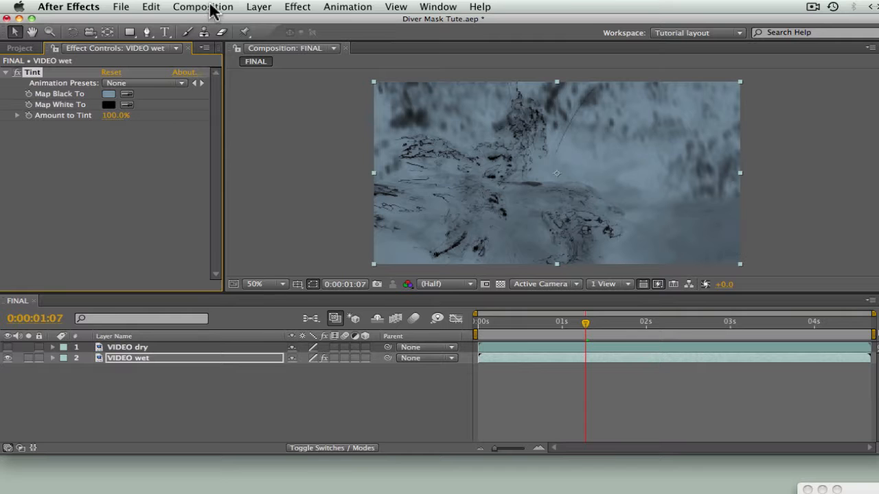
Apply the Add Grain effect to VIDEO wet with Final Output viewing mode and the Kodak Vision 800T (5289) preset.
click(289, 8)
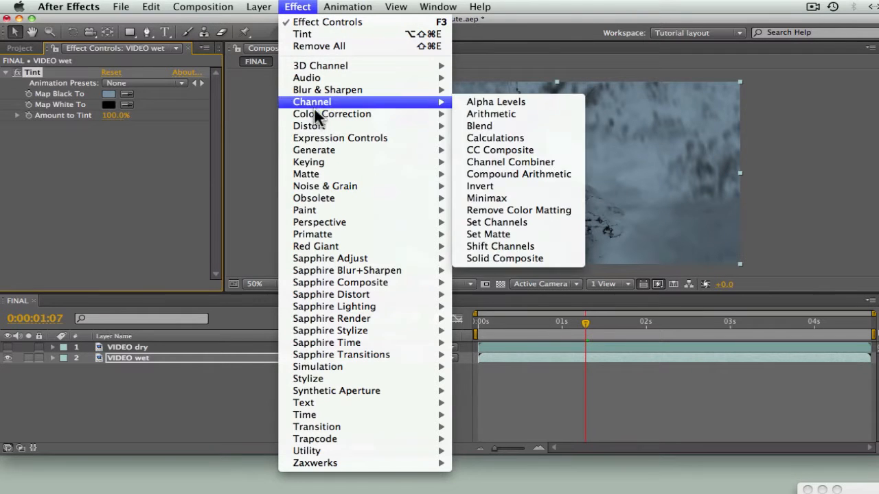
mouse_move(330, 188)
click(491, 186)
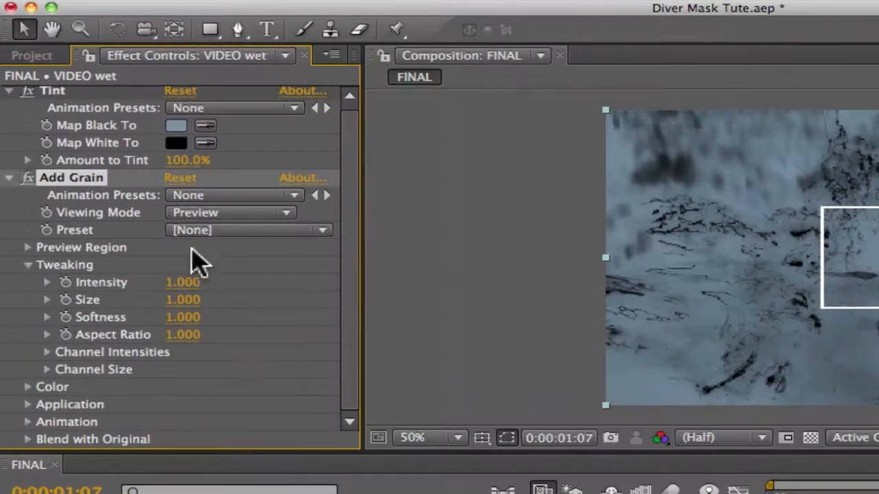
click(227, 213)
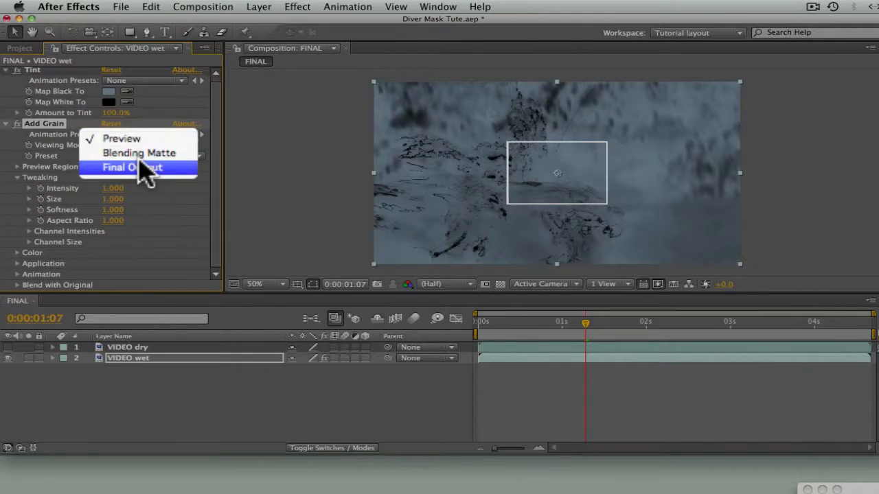
click(144, 169)
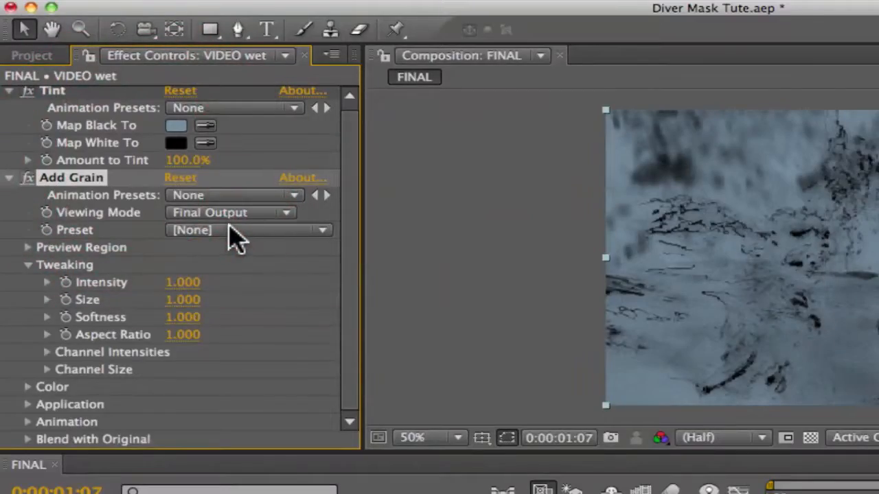
click(144, 157)
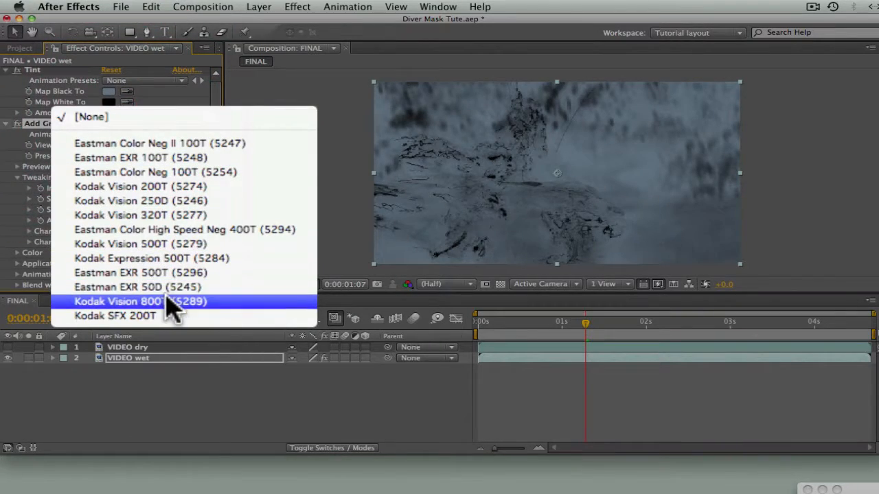
click(172, 302)
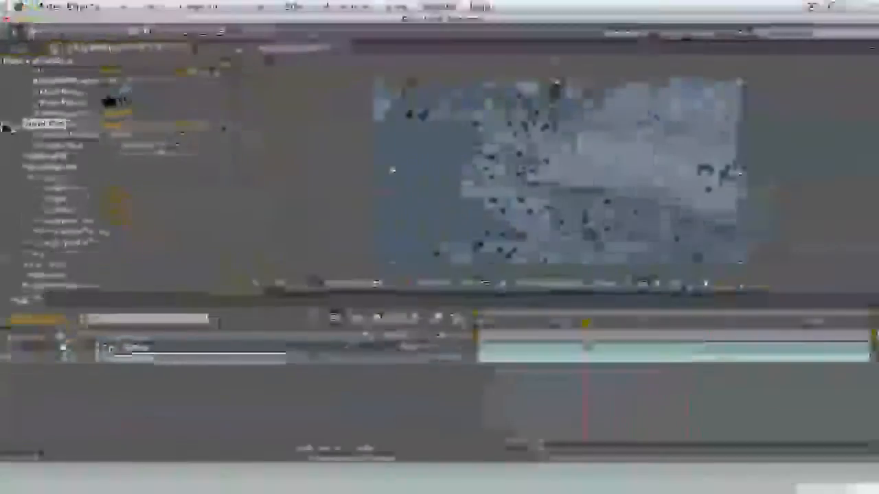
click(9, 178)
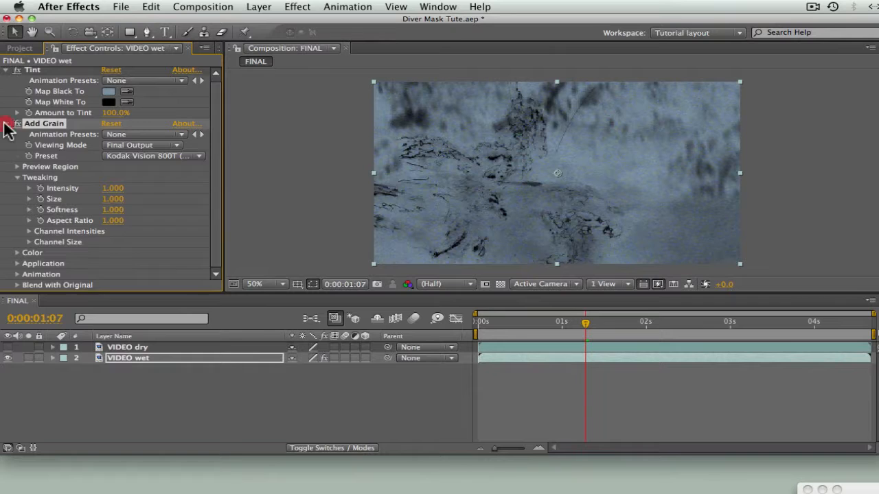
Create a new adjustment layer and place it between the VIDEO dry and VIDEO wet layers.
click(261, 9)
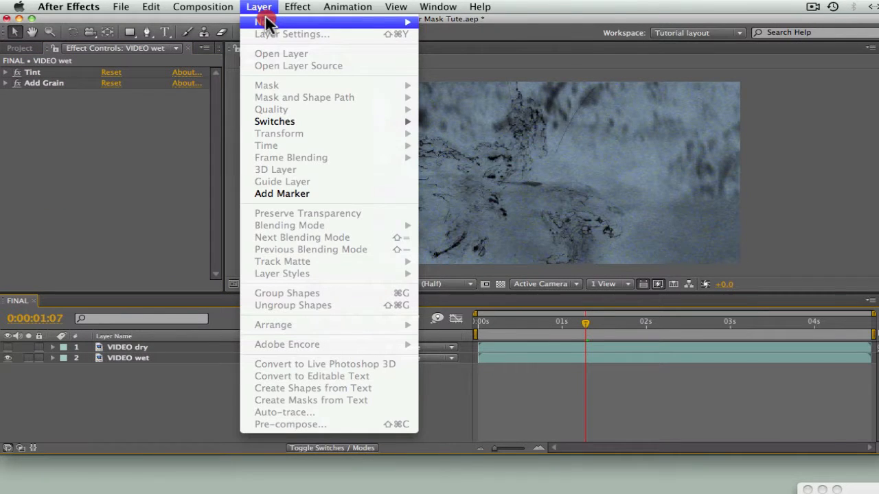
mouse_move(402, 23)
click(471, 38)
drag(469, 39, 501, 101)
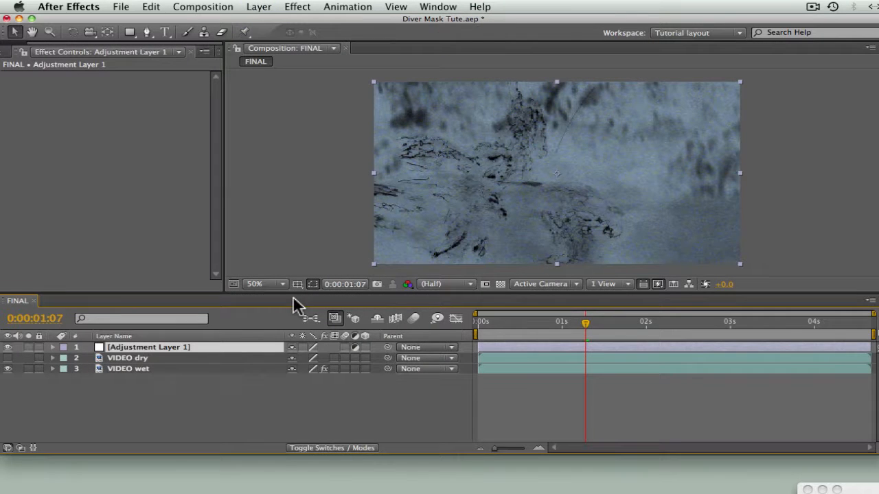
drag(133, 347, 136, 363)
Rename the adjustment layer BLUE Adjustment Layer 1.
click(138, 361)
key(Return)
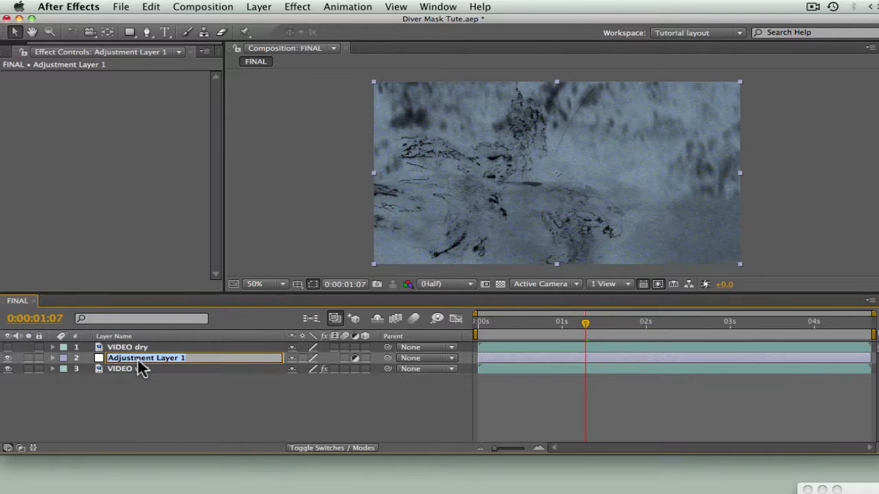
click(109, 357)
text(BLUE)
click(97, 369)
Apply Hue/Saturation to the BLUE adjustment layer with Colorize on, hue 174°, saturation 60 and lightness -5.
click(298, 7)
mouse_move(336, 110)
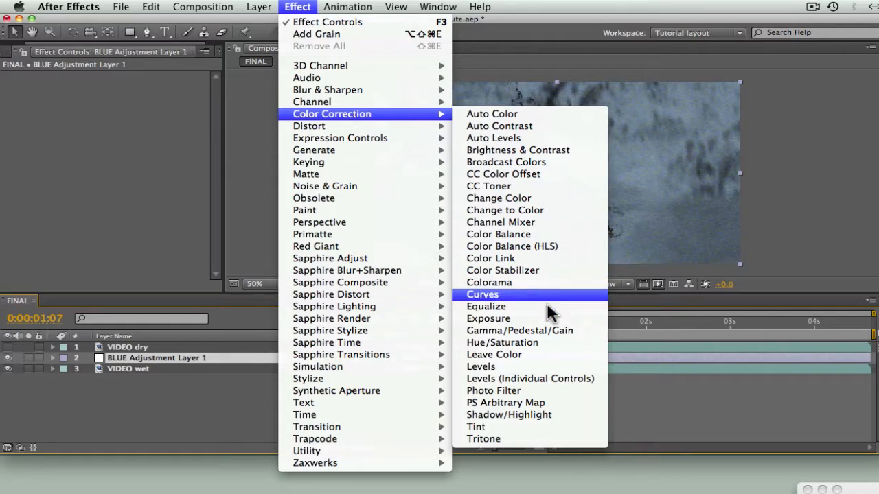
click(553, 343)
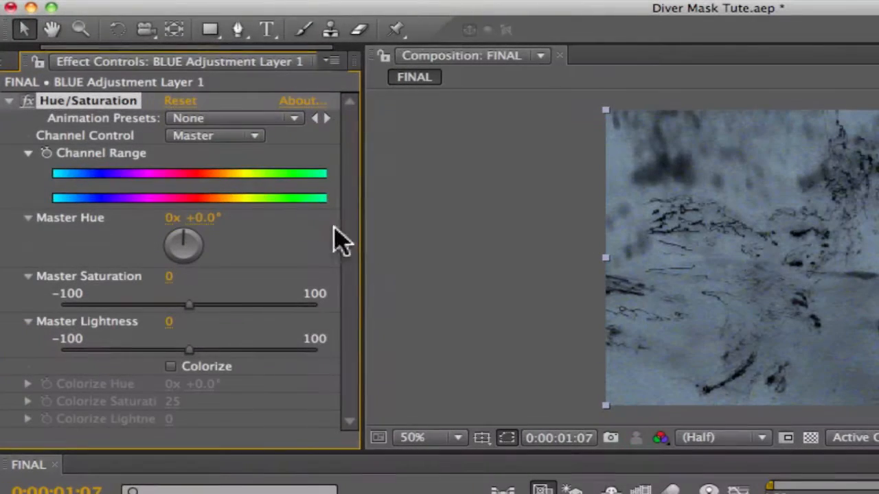
click(171, 367)
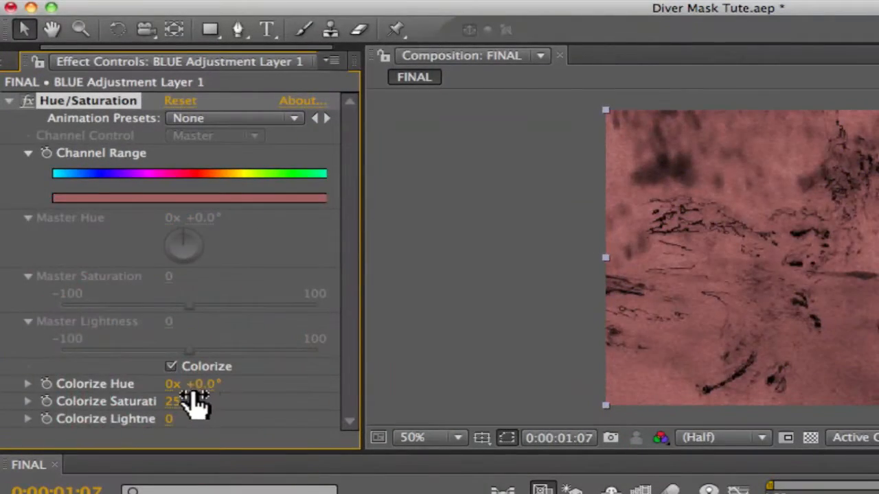
click(198, 385)
key(Tab)
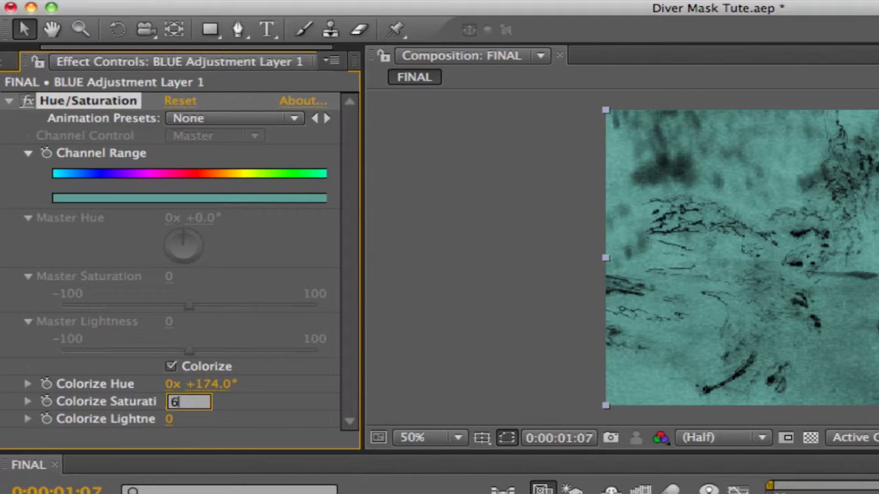
key(Tab)
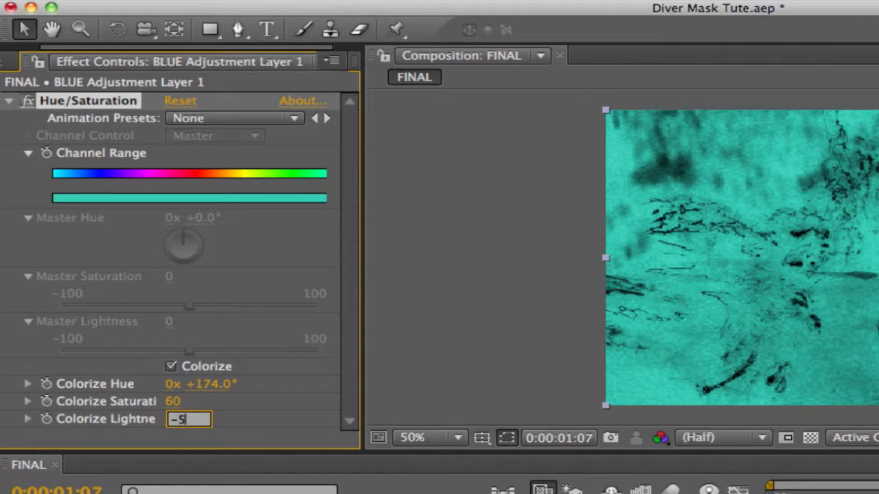
key(Return)
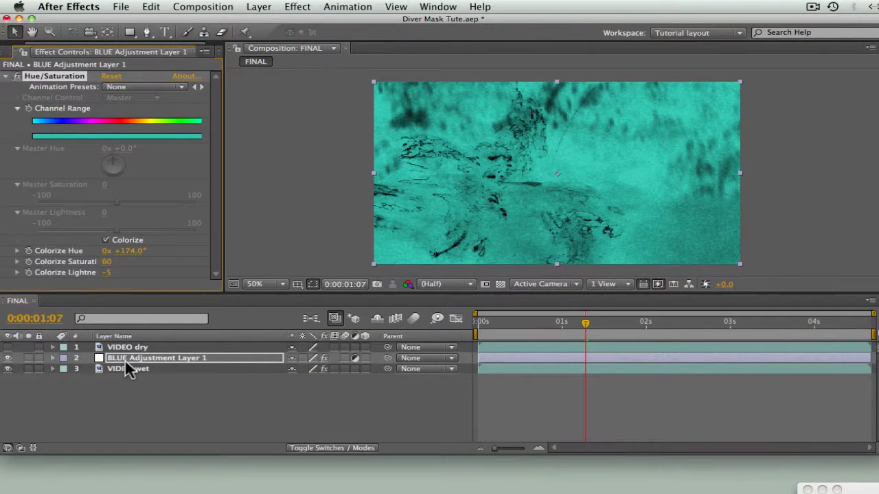
click(154, 405)
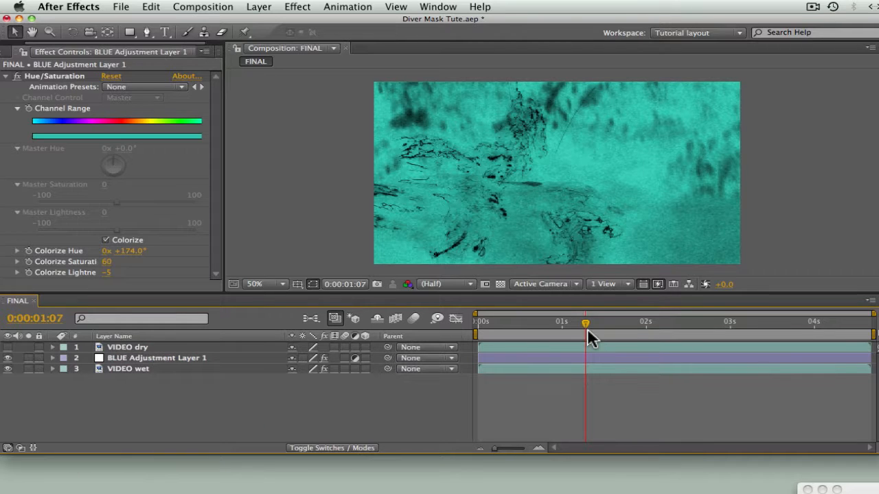
Make the VIDEO dry layer visible again and set the current time to 0:00:01:08.
mouse_move(583, 327)
mouse_down()
mouse_move(547, 327)
mouse_move(650, 330)
mouse_move(582, 328)
mouse_up()
click(8, 347)
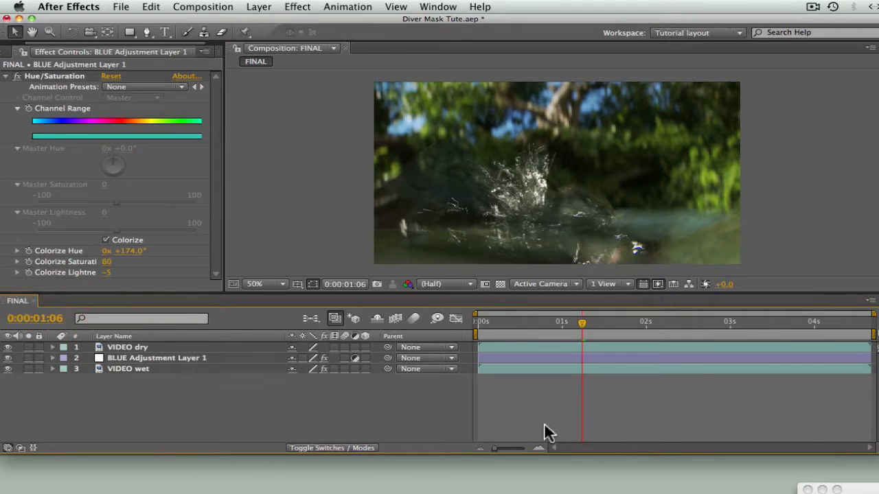
key(super+Tab)
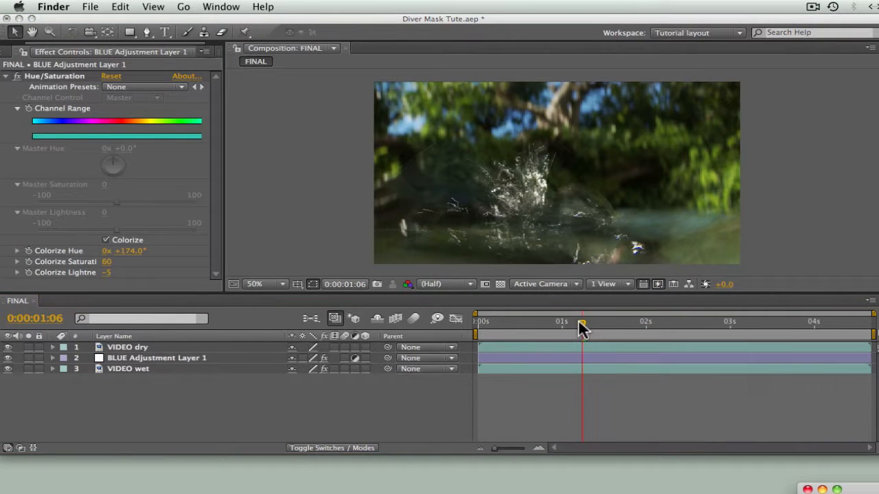
click(564, 326)
drag(563, 328, 589, 323)
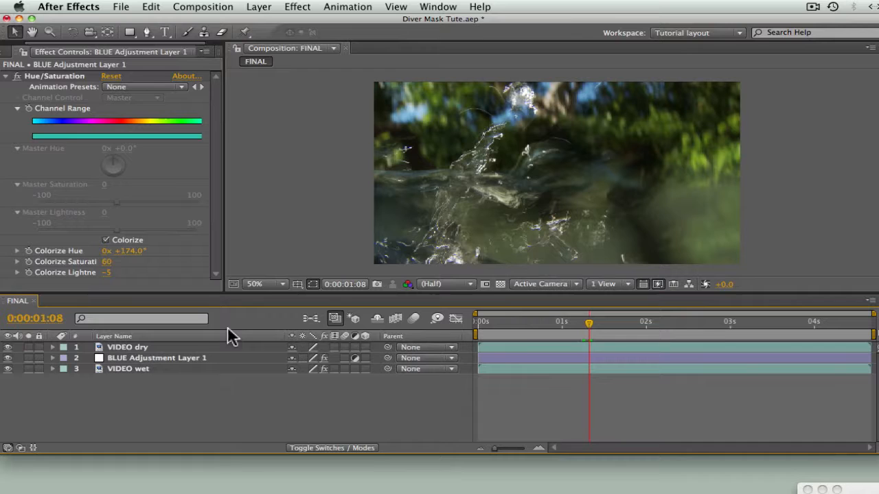
Draw a closed Pen mask on VIDEO dry that follows the curved waterline and encloses the lower part of the frame.
click(180, 347)
click(148, 32)
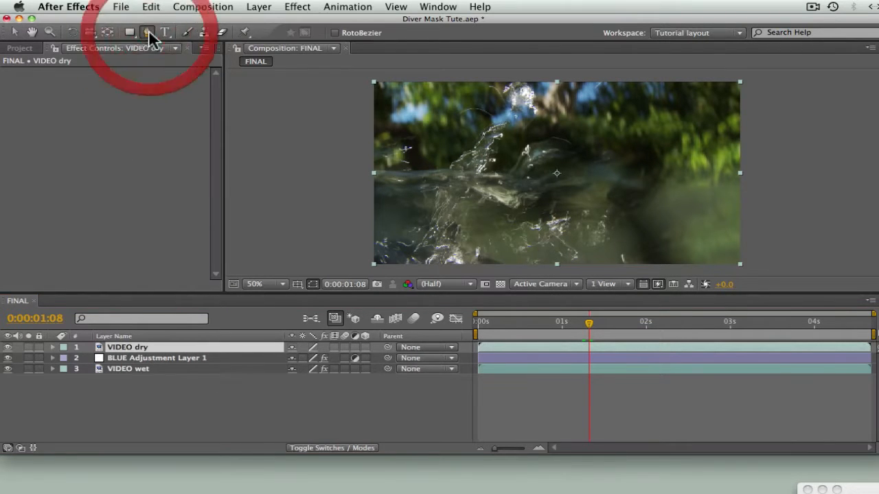
click(324, 176)
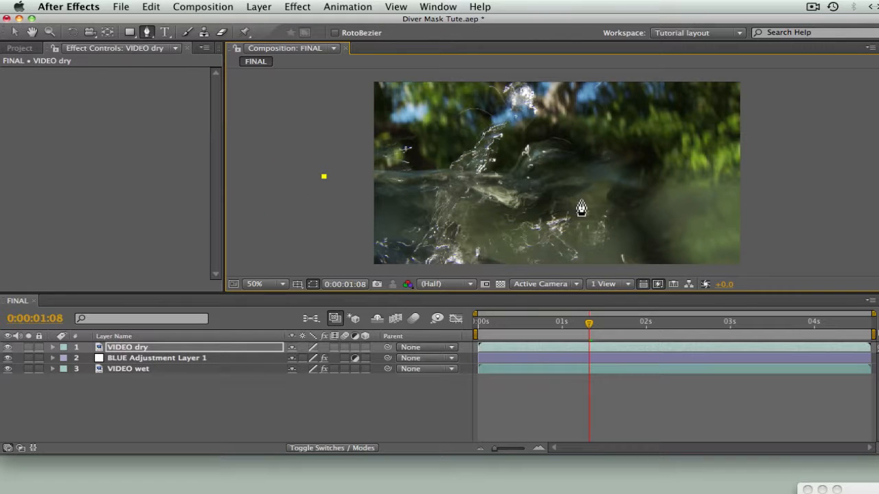
drag(604, 210, 727, 268)
mouse_move(690, 185)
mouse_down()
mouse_move(709, 187)
mouse_move(693, 193)
mouse_move(728, 178)
mouse_up()
click(767, 165)
drag(778, 167, 788, 163)
click(812, 273)
click(297, 271)
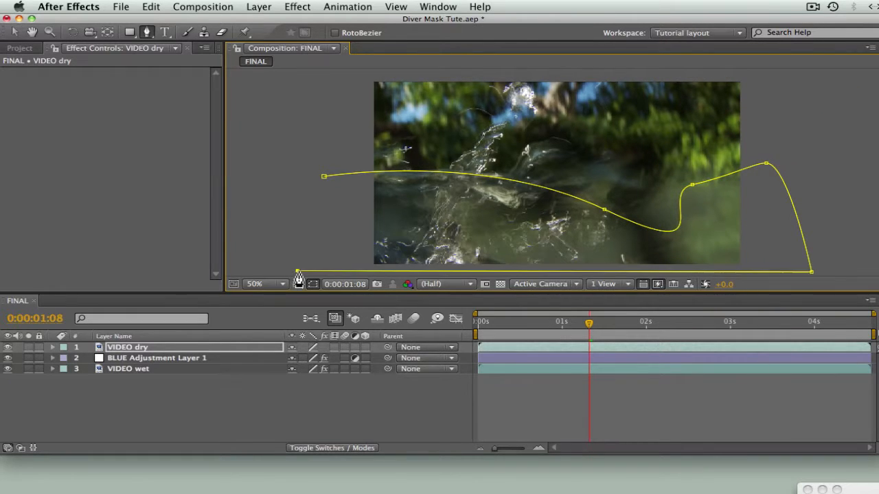
click(323, 177)
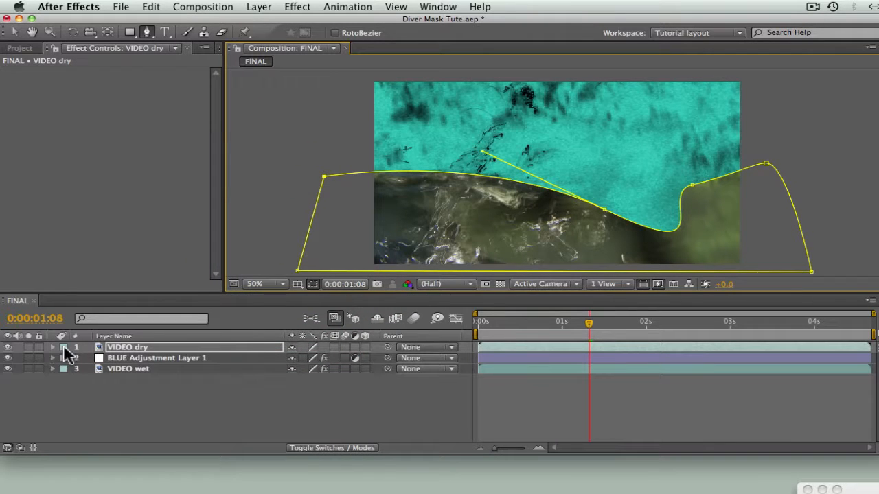
Set the mode of VIDEO dry's Mask 1 to Subtract.
click(52, 347)
click(65, 358)
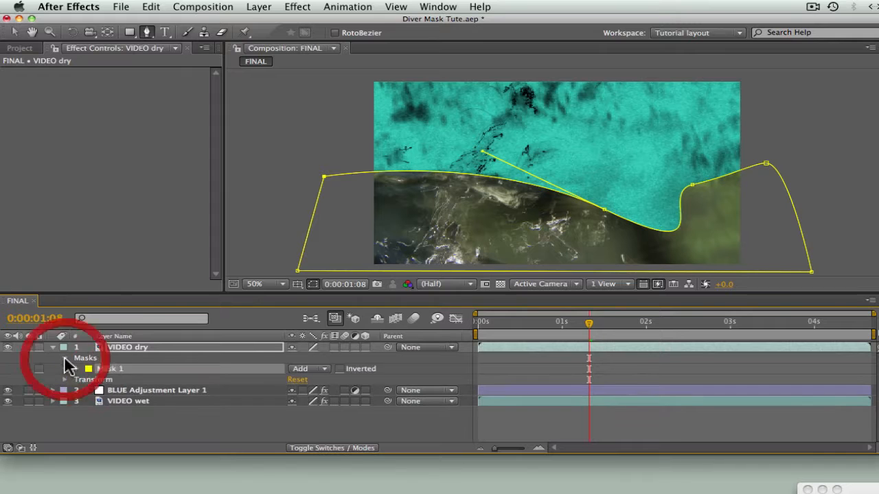
click(303, 374)
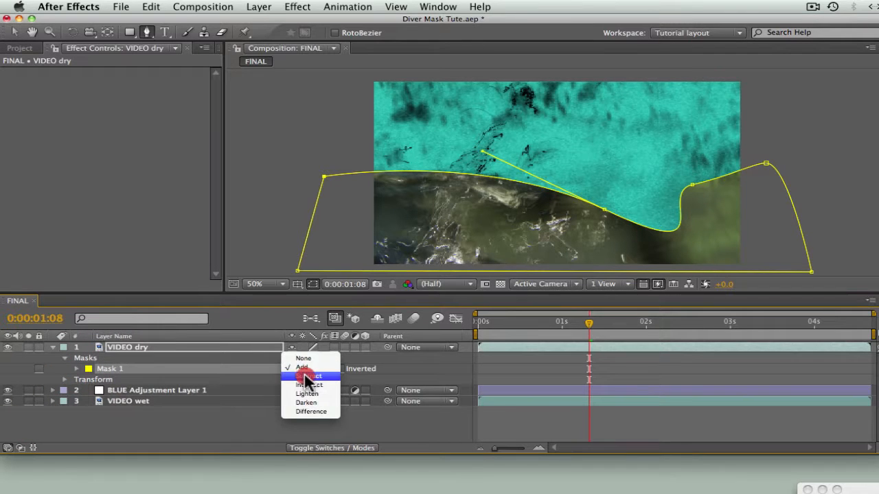
click(309, 380)
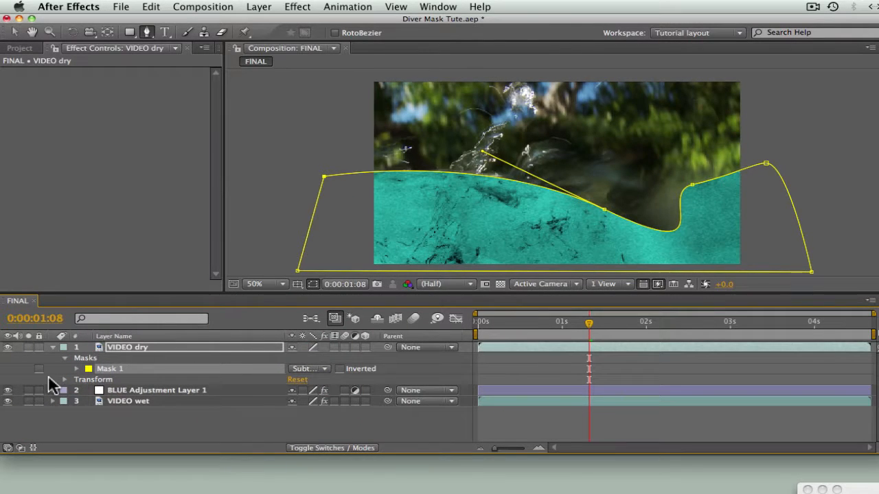
Set the Mask Feather of VIDEO dry's Mask 1 to 85 pixels.
click(76, 369)
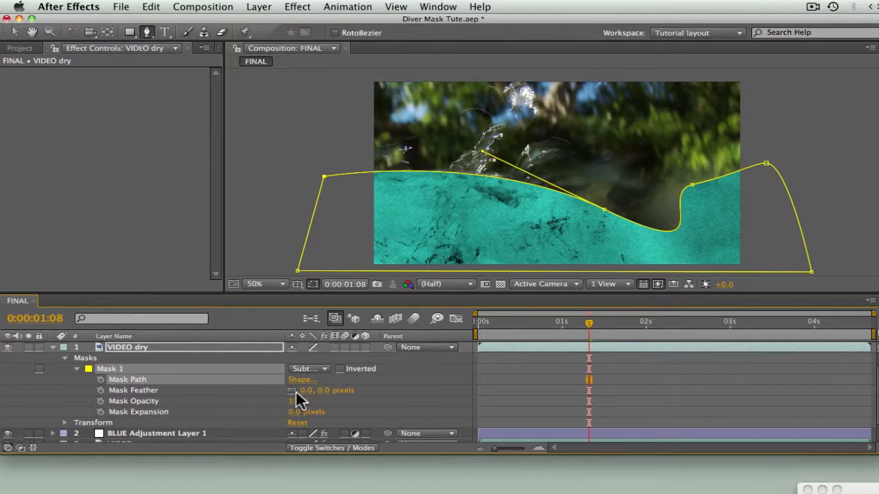
drag(327, 397, 387, 388)
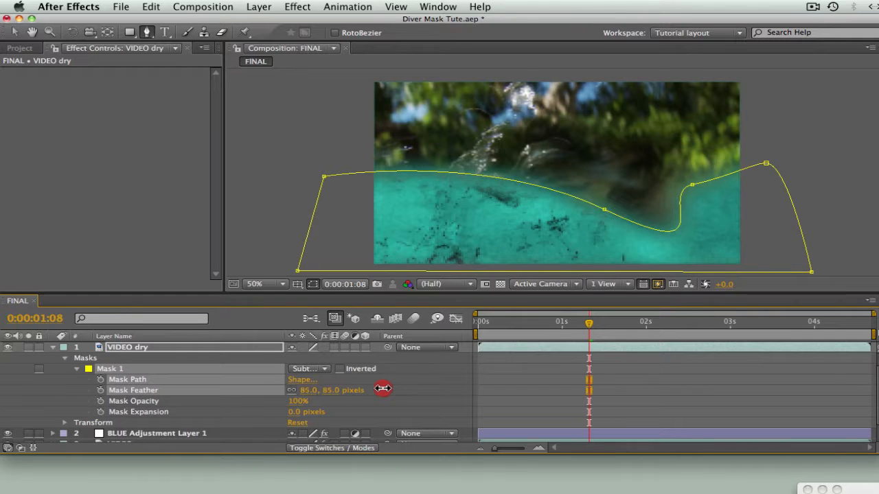
drag(383, 389, 383, 389)
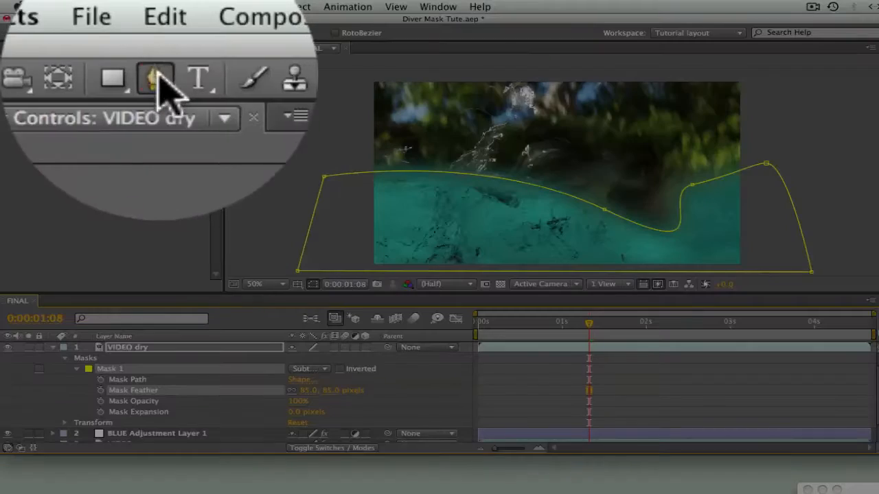
Reshape Mask 1's waterline with the Convert Vertex tool, flattening the dip's curve and turning its middle point into a corner.
drag(147, 32, 172, 79)
drag(691, 183, 670, 199)
drag(726, 268, 682, 219)
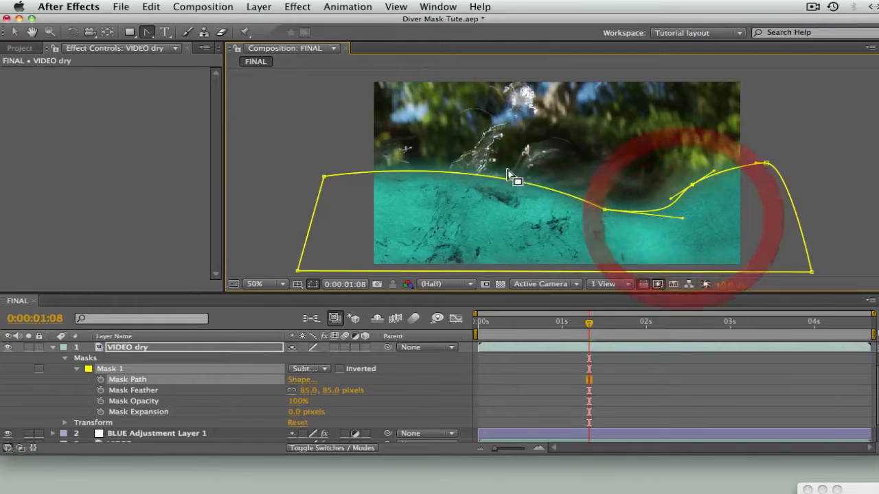
click(603, 210)
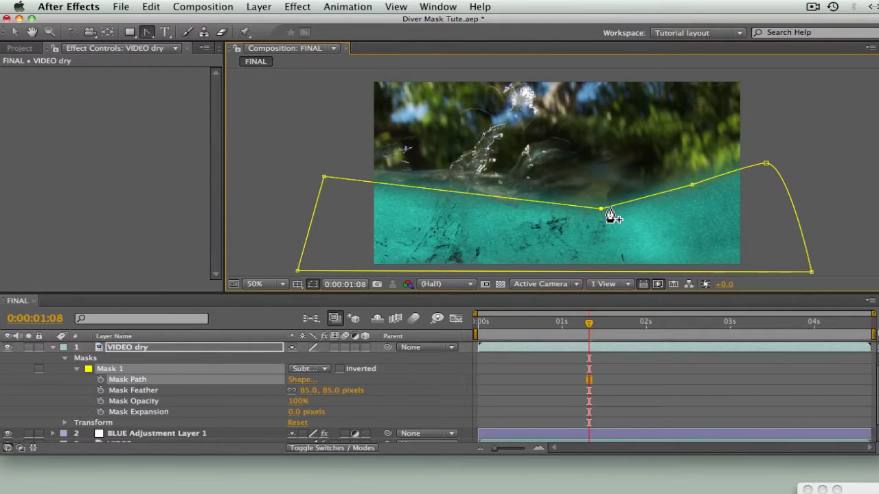
Curve the upper edge of Mask 1 on VIDEO dry along the waterline and start keyframing its Mask Path at 0:00:01:08.
drag(694, 187, 546, 217)
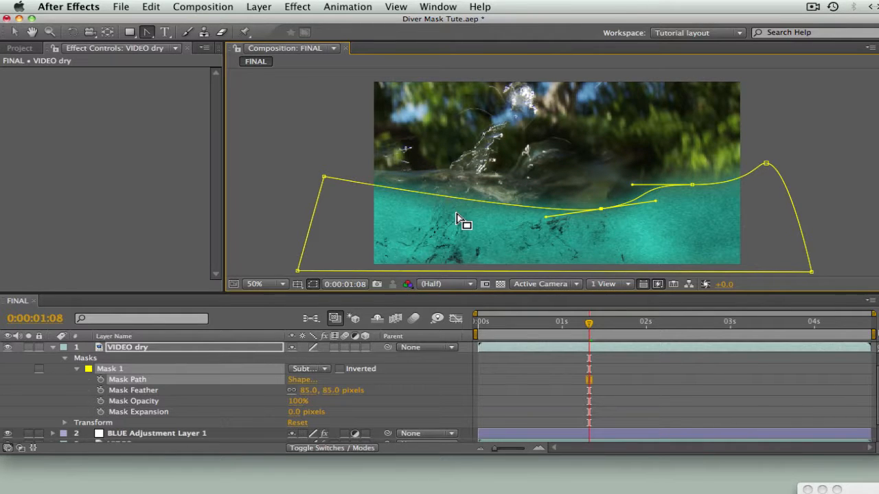
drag(327, 181, 255, 222)
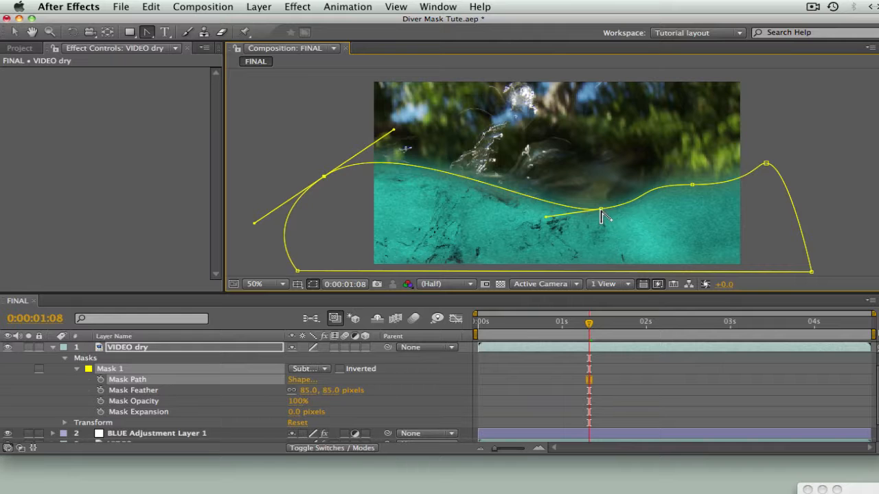
drag(601, 209, 573, 204)
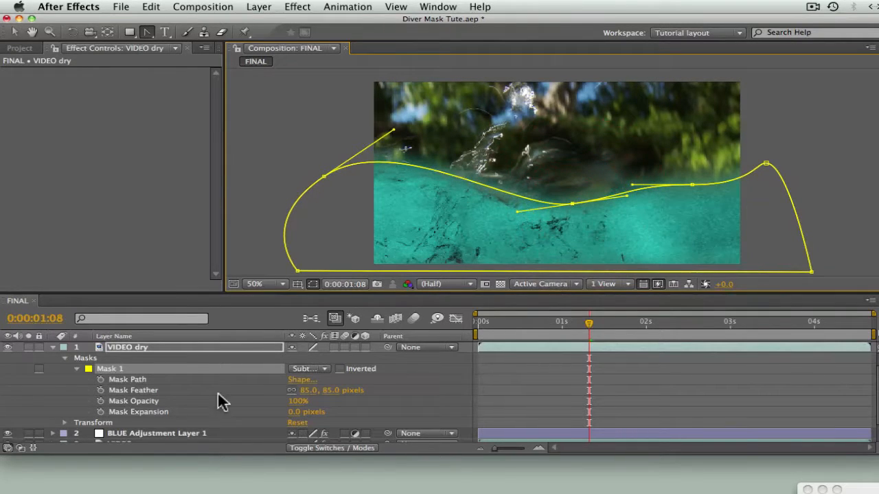
click(101, 379)
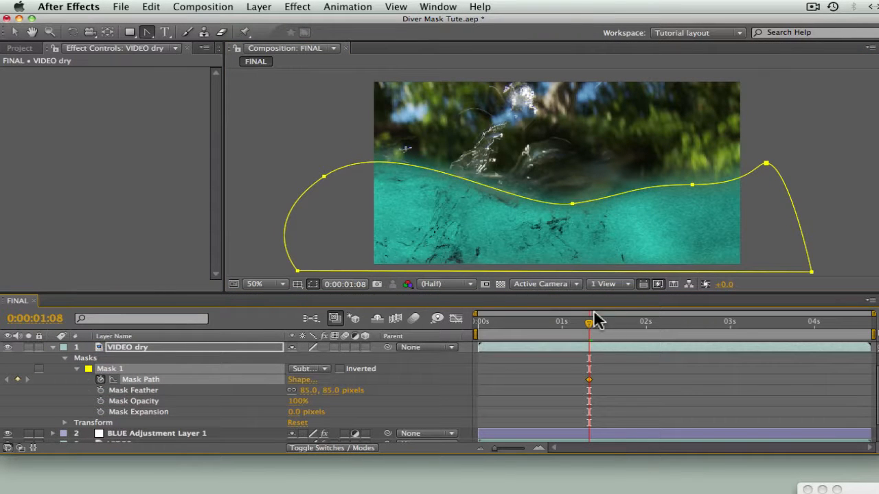
At 0:00:01:04, lower the upper points of VIDEO dry's mask to the receding waterline near the frame's bottom edge.
drag(588, 328, 577, 328)
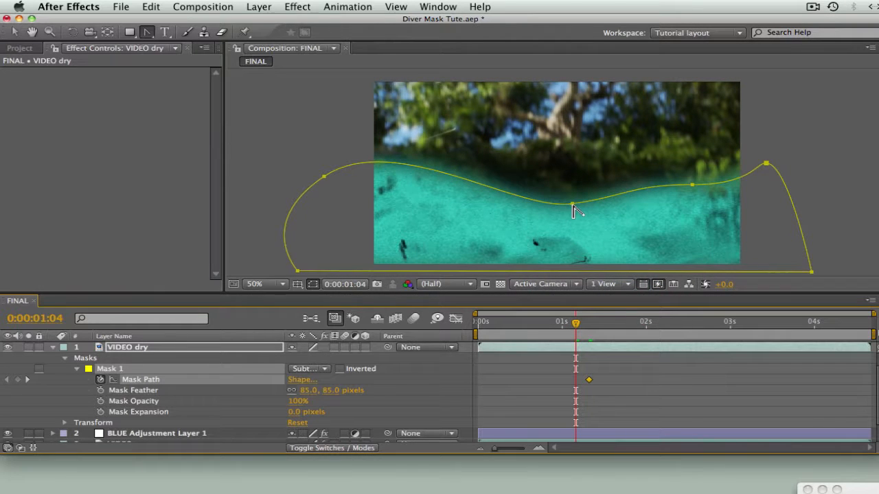
drag(573, 210, 579, 265)
drag(694, 186, 743, 251)
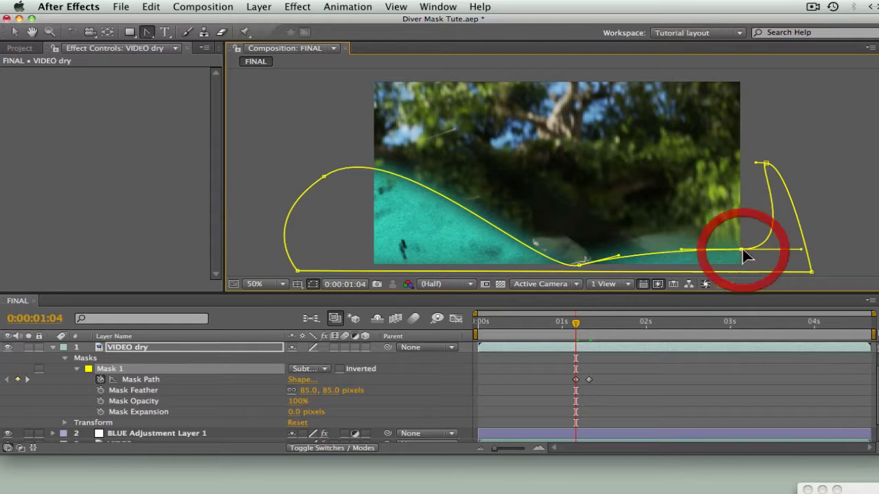
drag(767, 164, 803, 232)
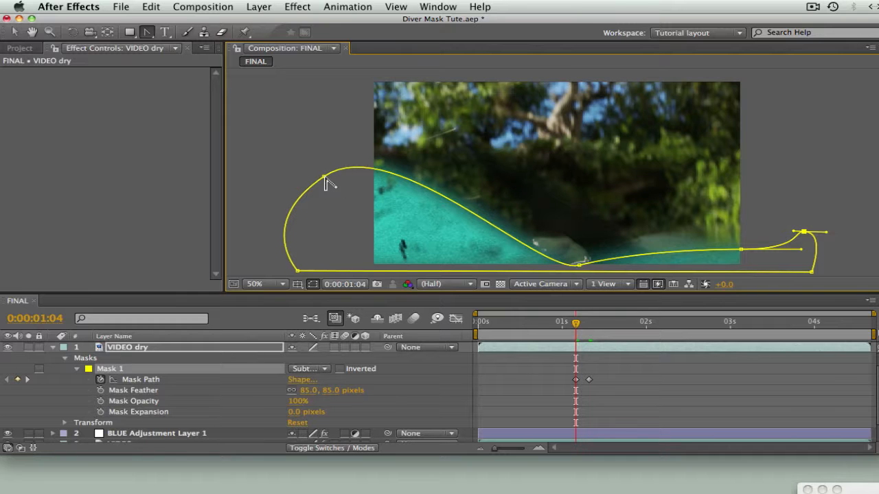
drag(327, 181, 297, 278)
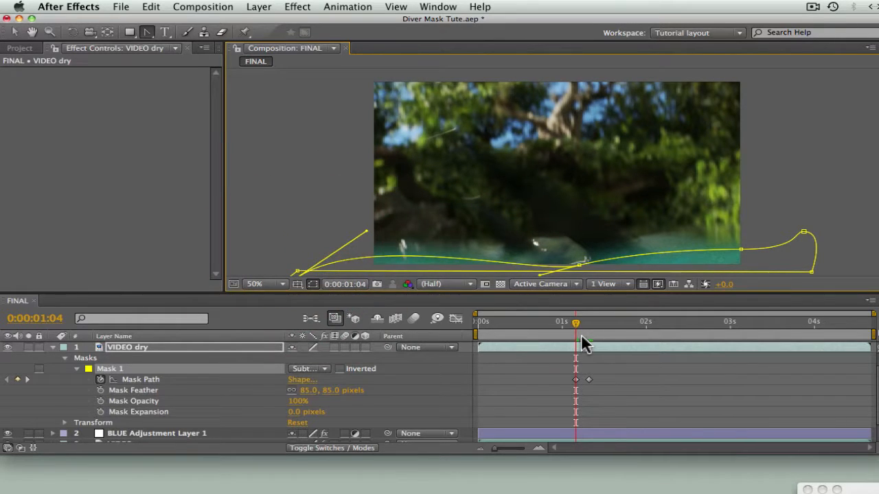
Collapse the VIDEO dry layer and trim its out point to 0:00:01:20.
click(577, 334)
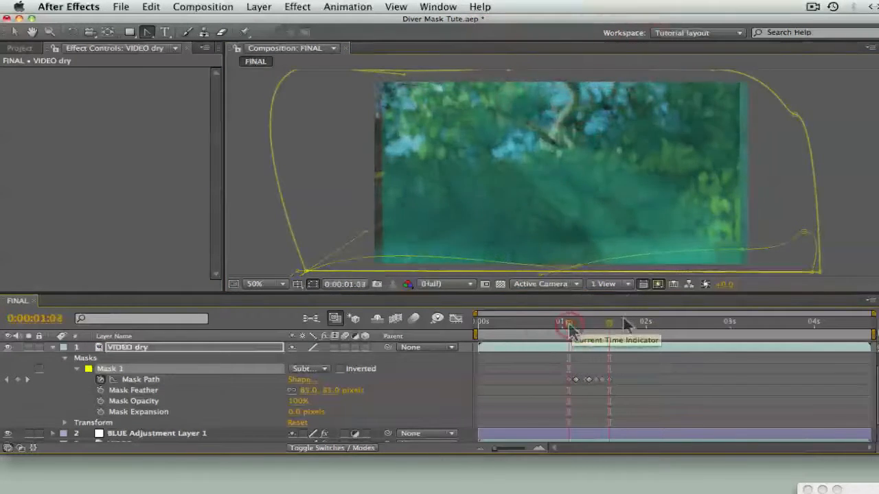
drag(609, 328, 629, 334)
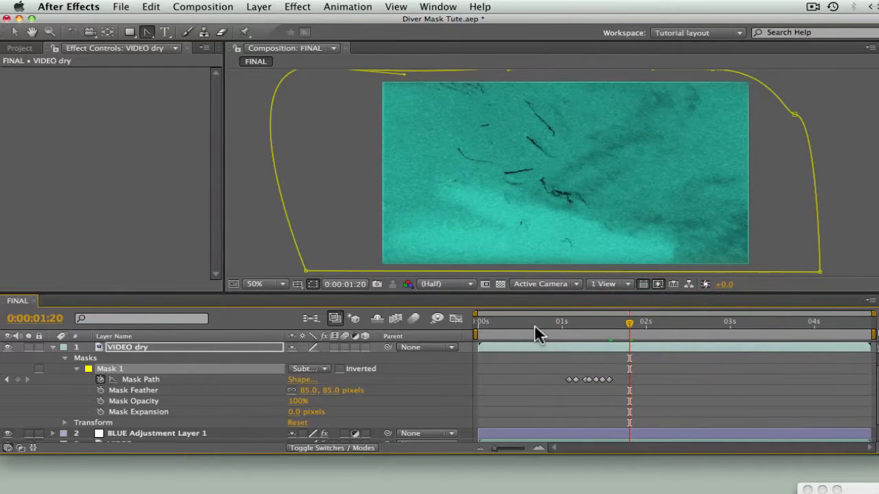
click(54, 346)
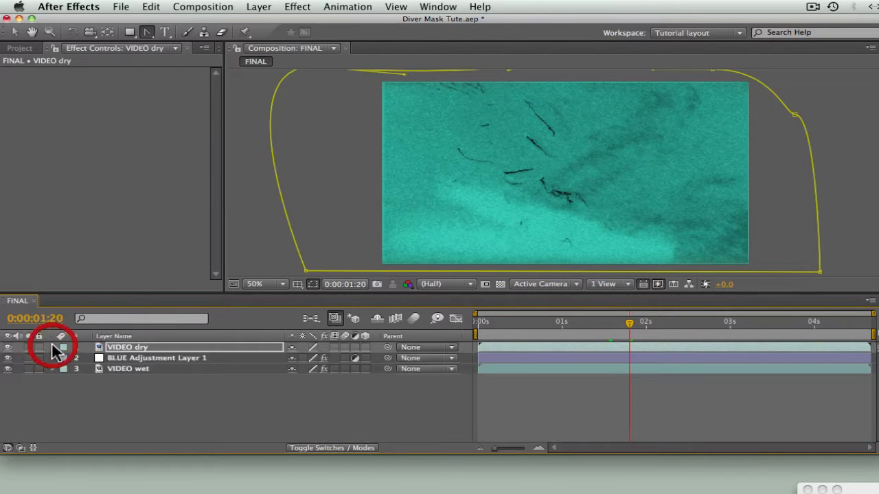
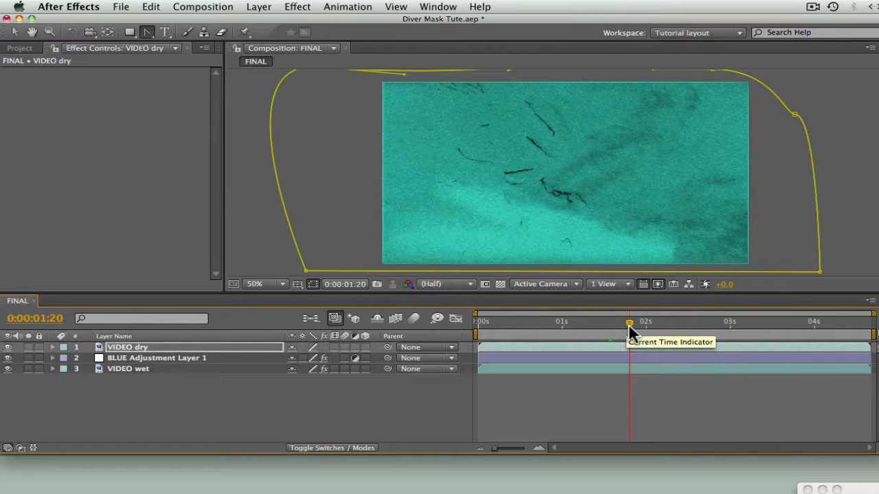
key(super+bracketright)
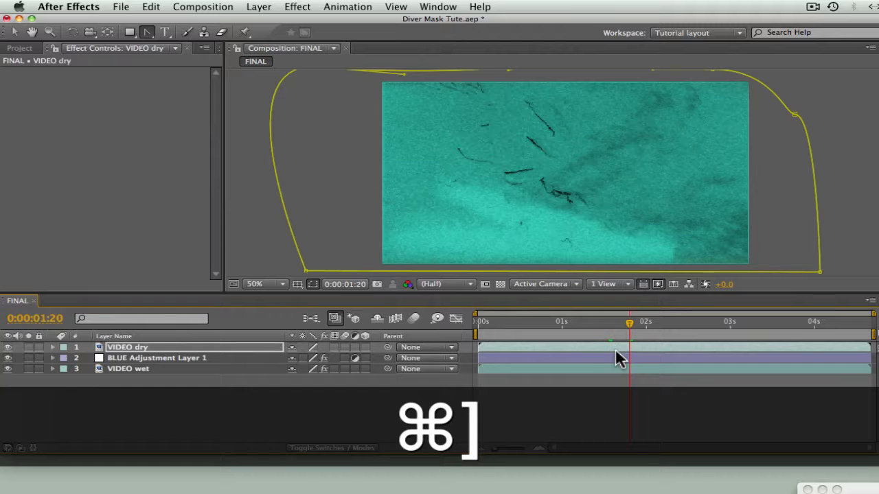
click(612, 346)
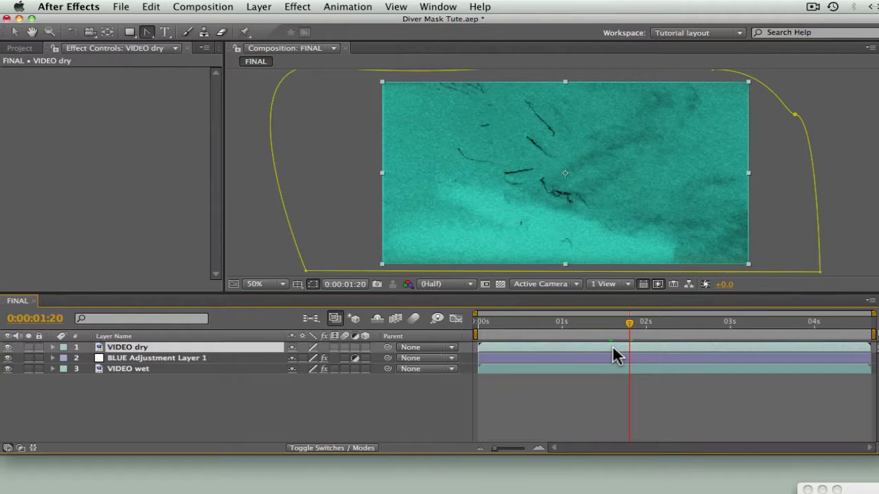
key(alt+bracketright)
Go back to 0:00:00:05 and add a black 720 x 576 px solid named "Visor - black".
drag(632, 333, 495, 331)
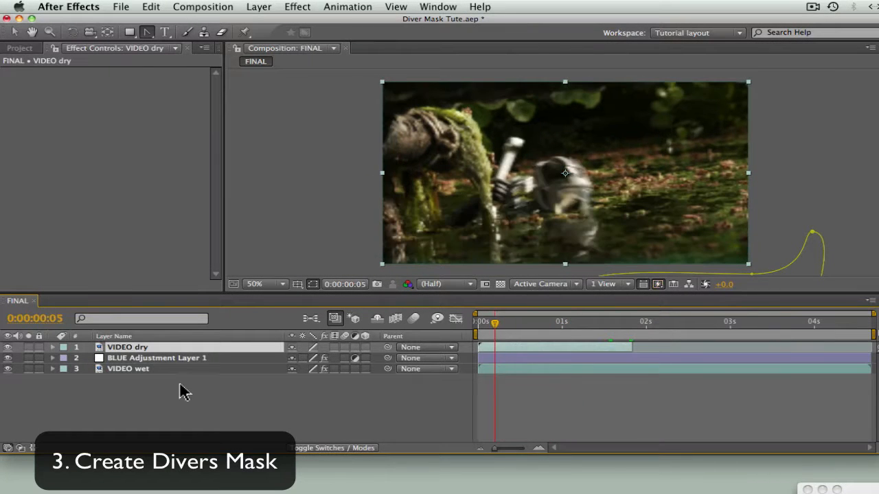
click(177, 393)
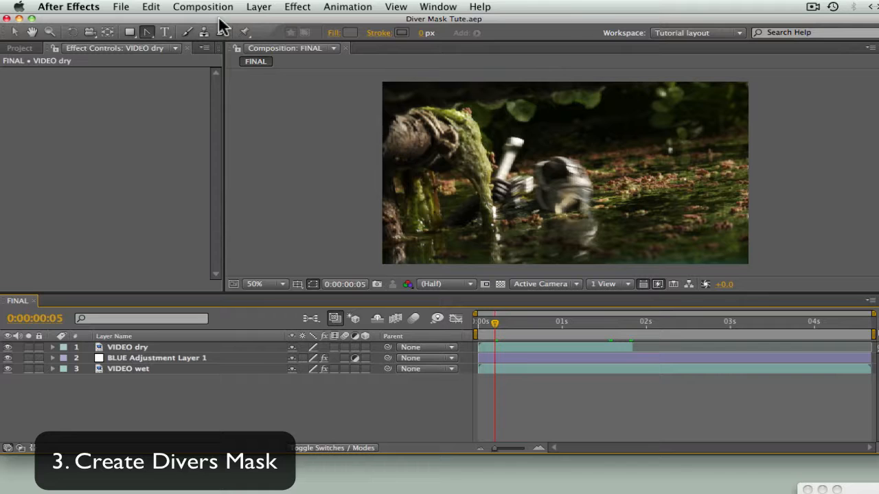
click(261, 9)
mouse_move(274, 24)
click(447, 38)
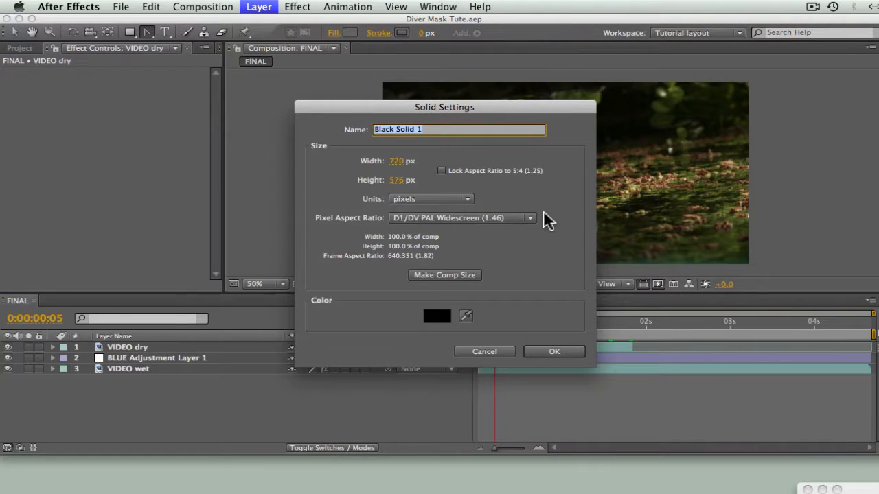
text(Visor - black)
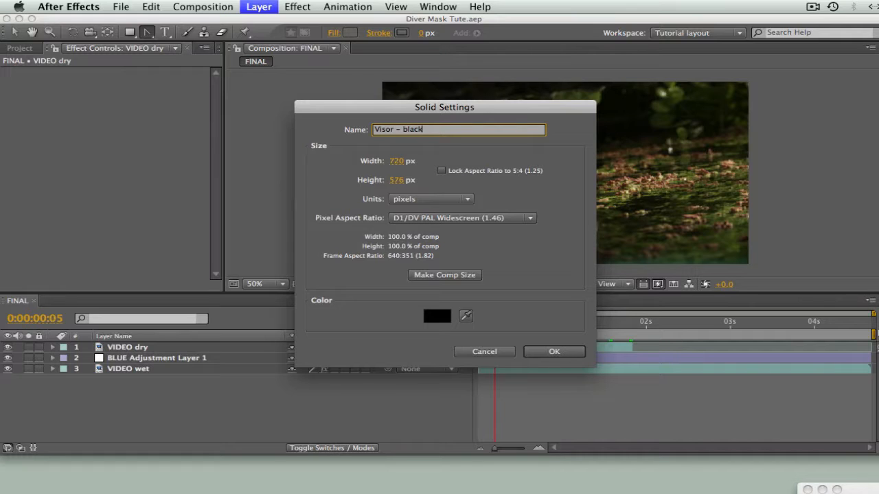
key(Return)
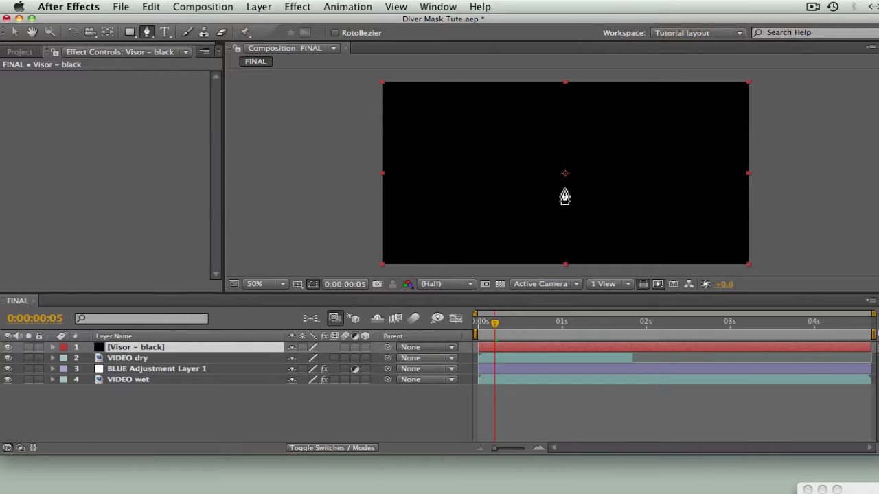
Draw a closed diving-visor outline with a nose notch on the Visor - black solid using the Pen tool.
click(565, 191)
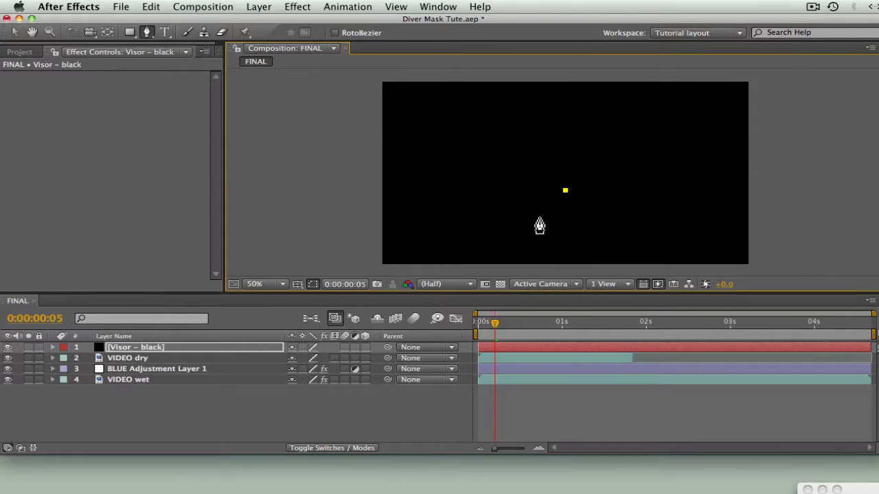
click(541, 209)
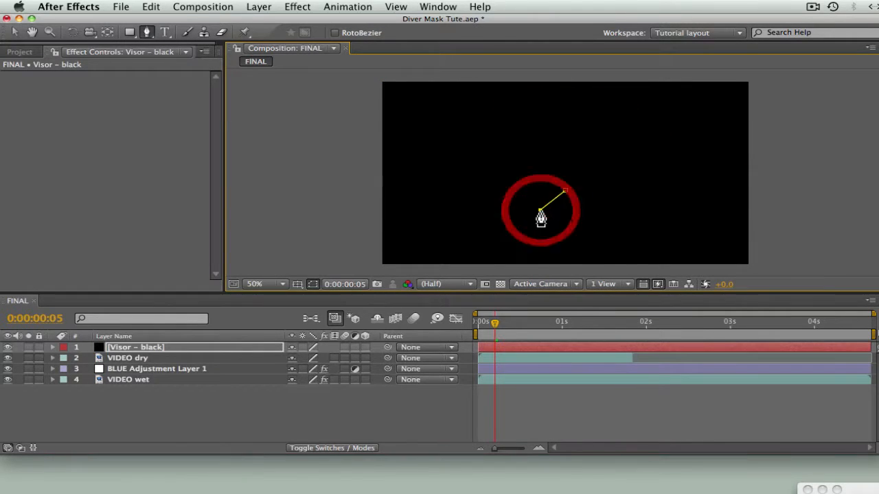
click(469, 221)
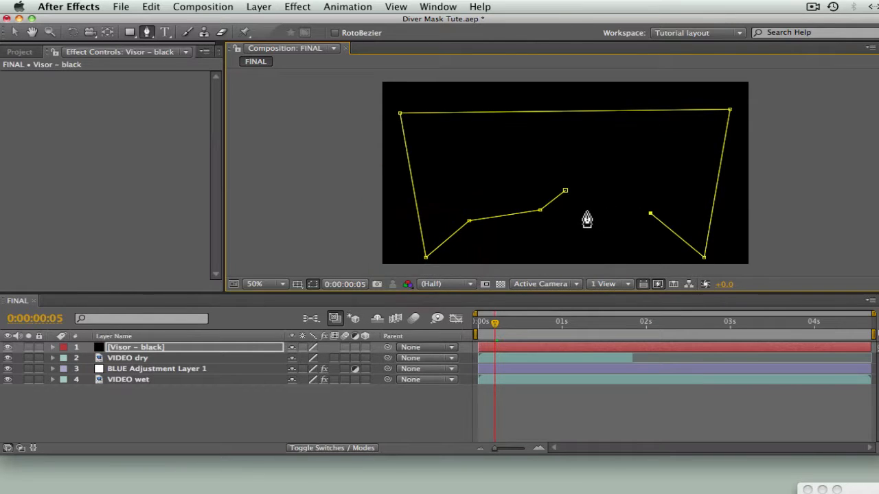
click(586, 211)
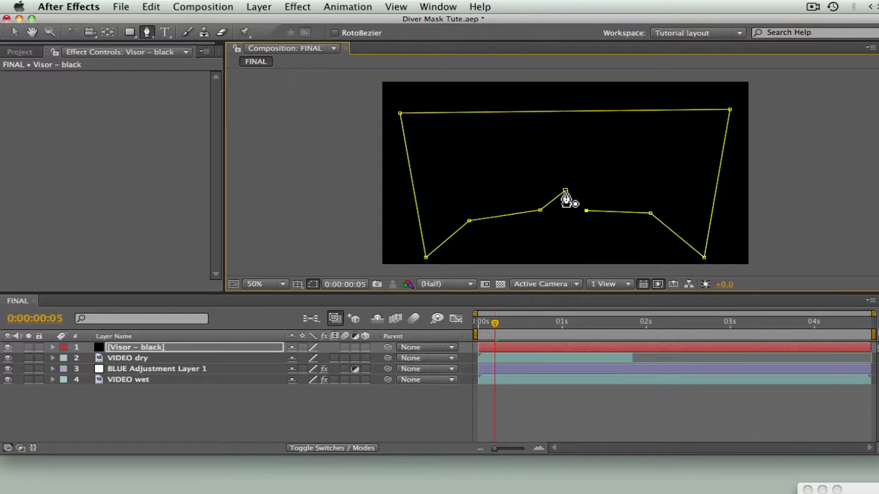
click(565, 191)
Set the mode of Mask 1 on the Visor - black layer to Subtract.
click(53, 347)
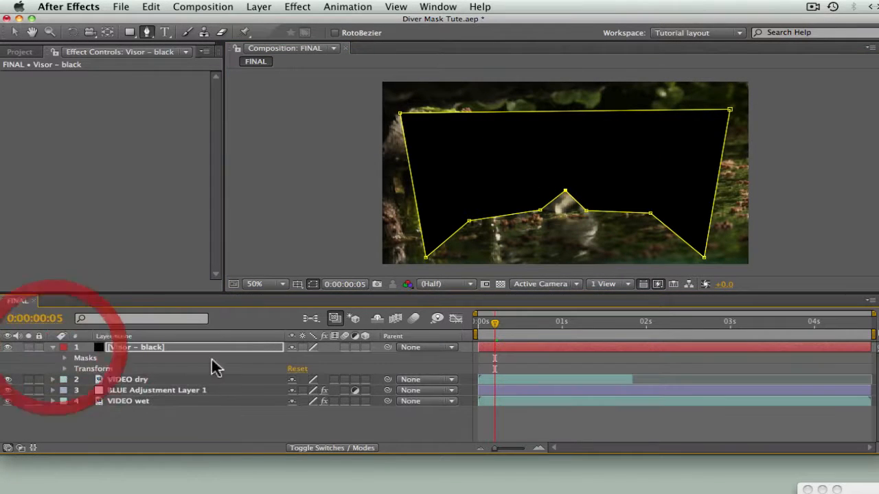
click(65, 357)
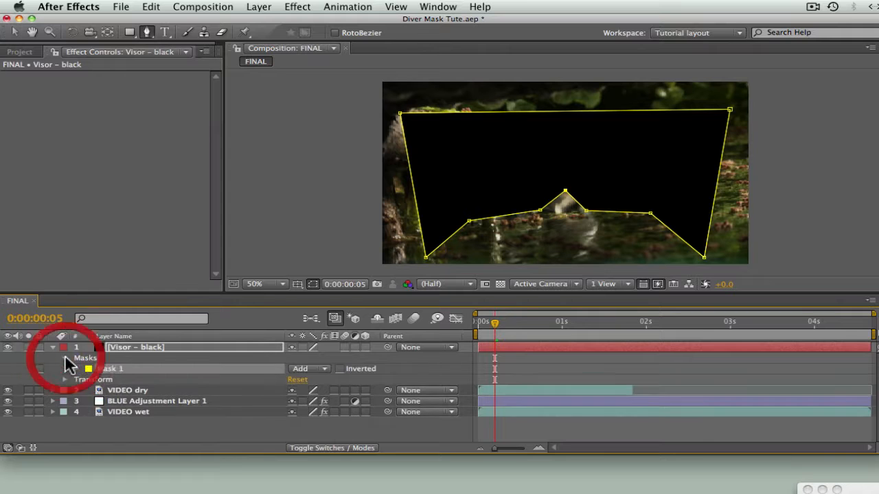
click(312, 371)
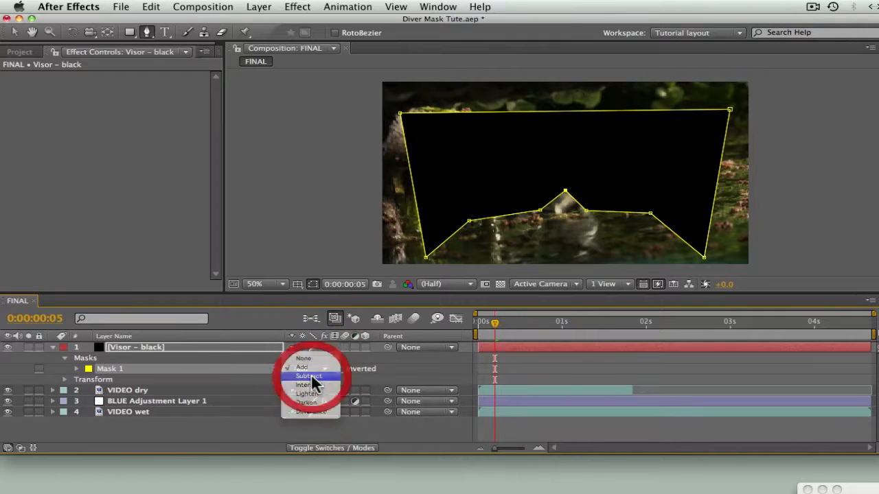
click(312, 380)
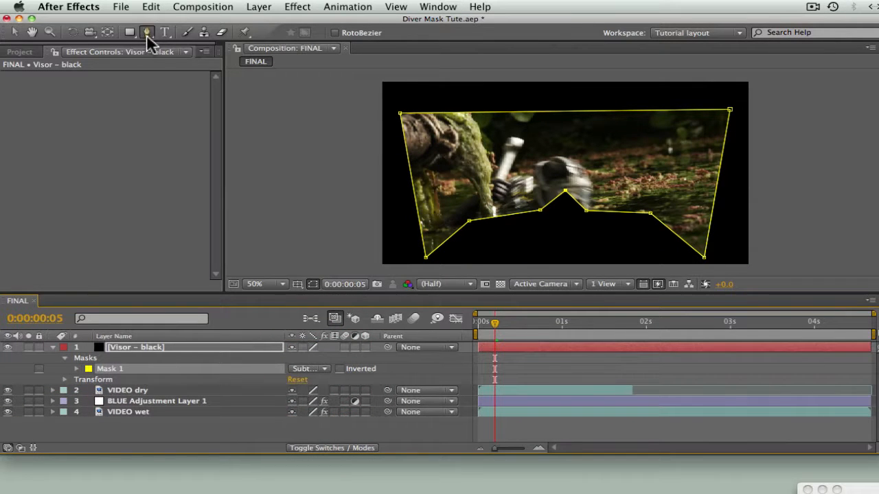
Convert the corner points of the Visor - black mask to smooth curves with the Convert Vertex tool, shaping a rounded diving-mask outline.
drag(145, 32, 197, 74)
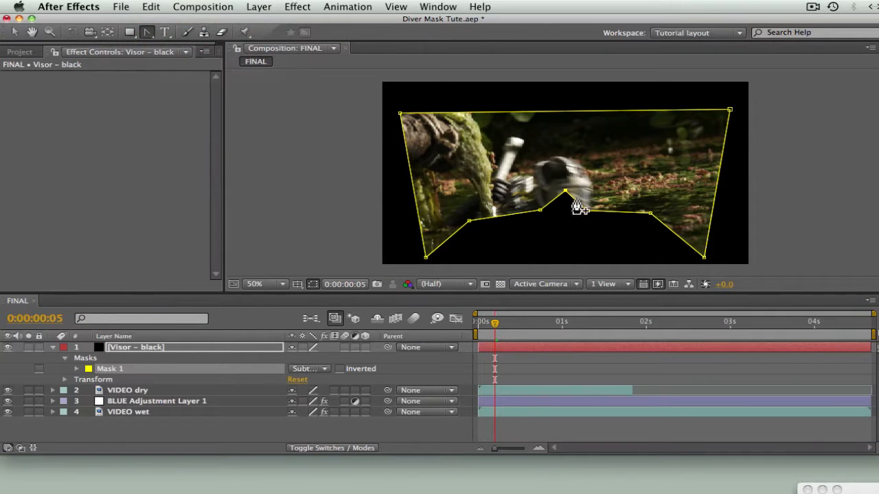
drag(565, 192, 584, 196)
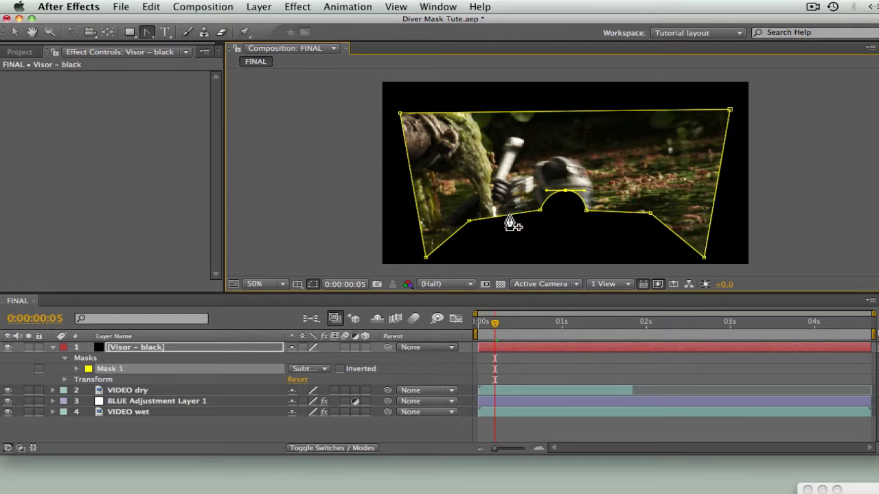
key(grave)
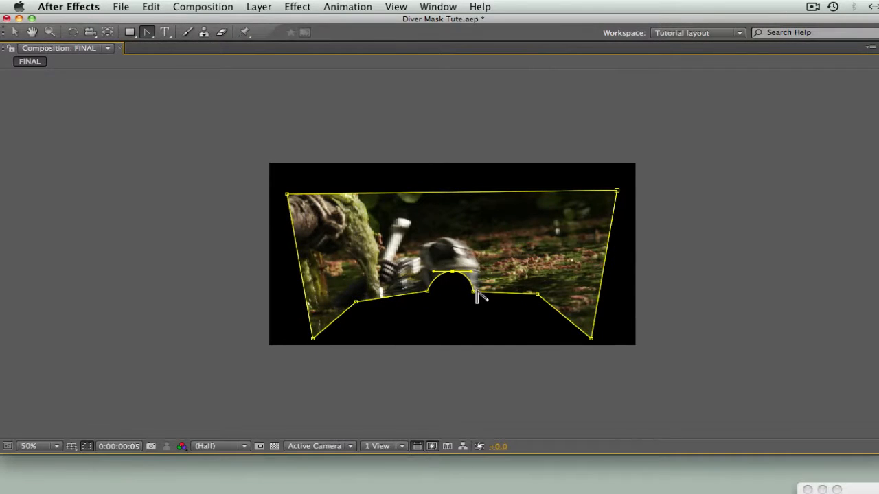
click(52, 446)
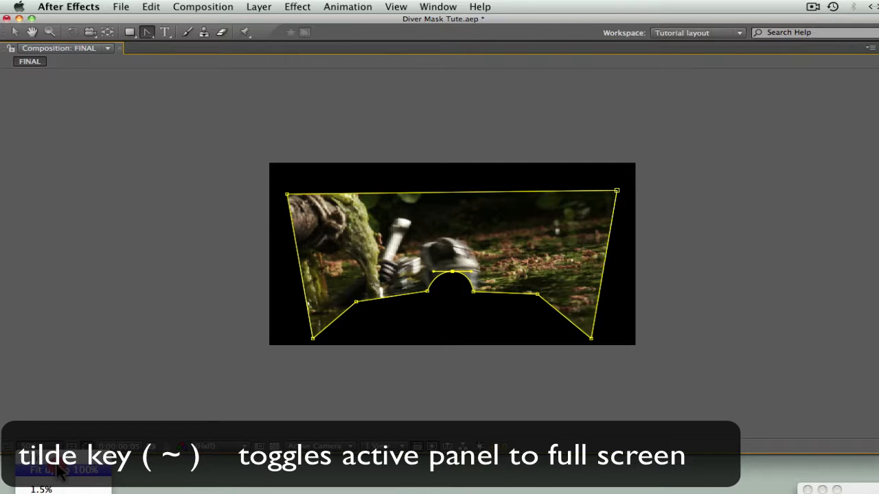
click(58, 470)
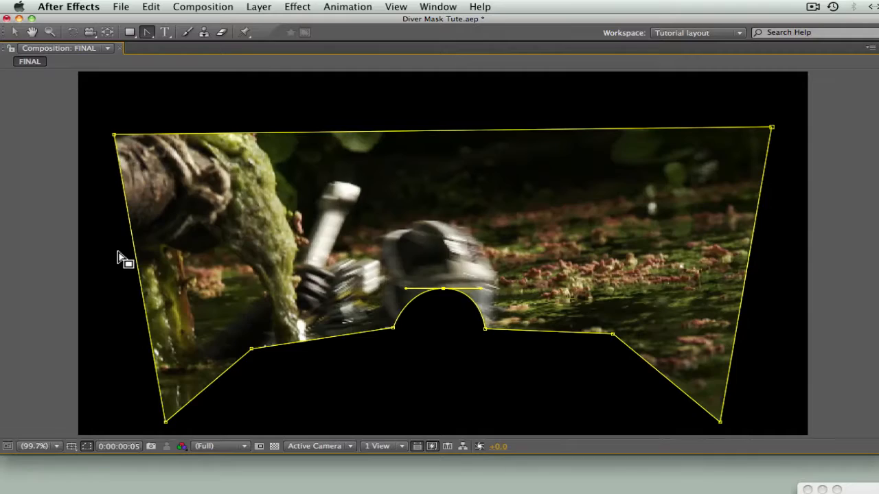
mouse_move(393, 329)
mouse_down()
mouse_move(380, 345)
mouse_move(419, 305)
mouse_move(447, 302)
mouse_move(428, 304)
mouse_move(421, 290)
mouse_up()
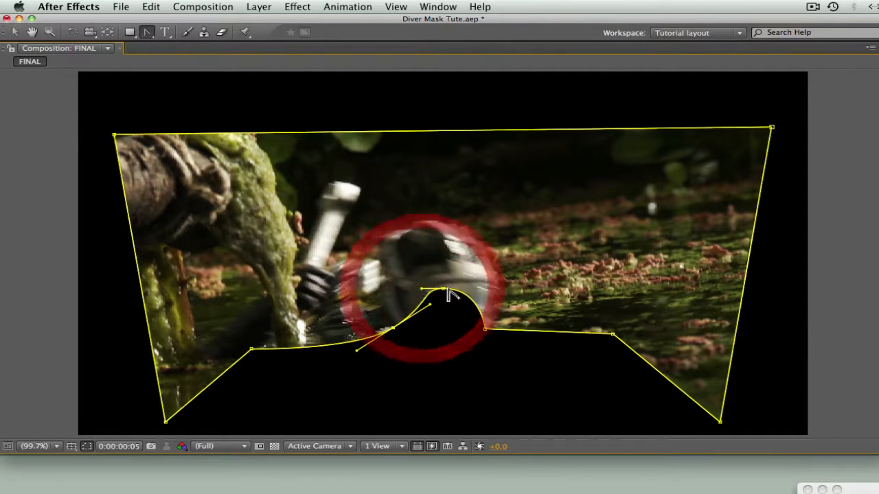
click(443, 289)
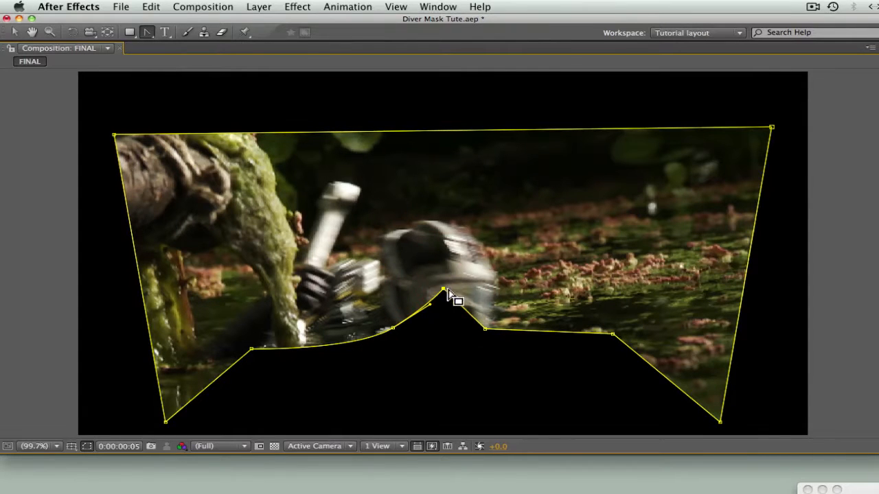
click(457, 289)
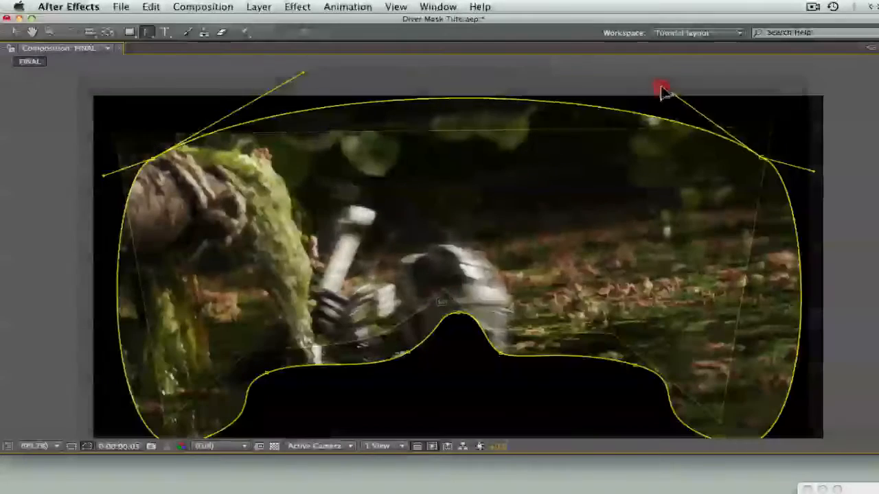
drag(662, 90, 672, 93)
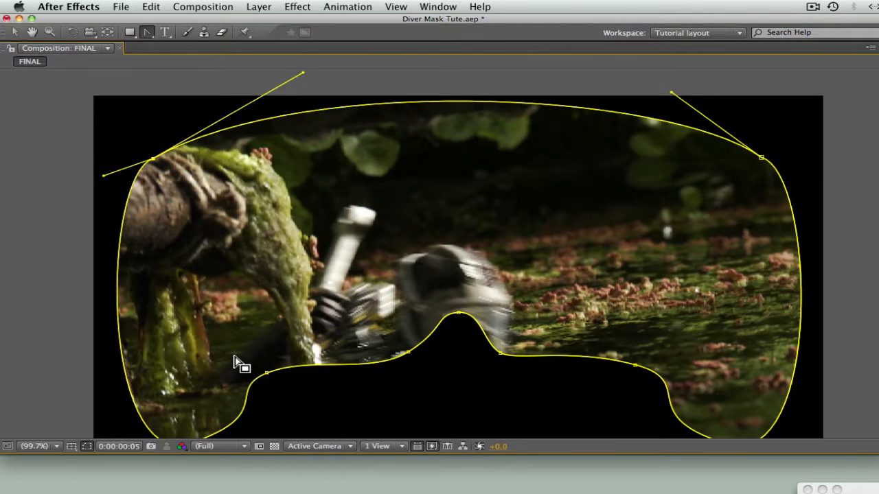
key(grave)
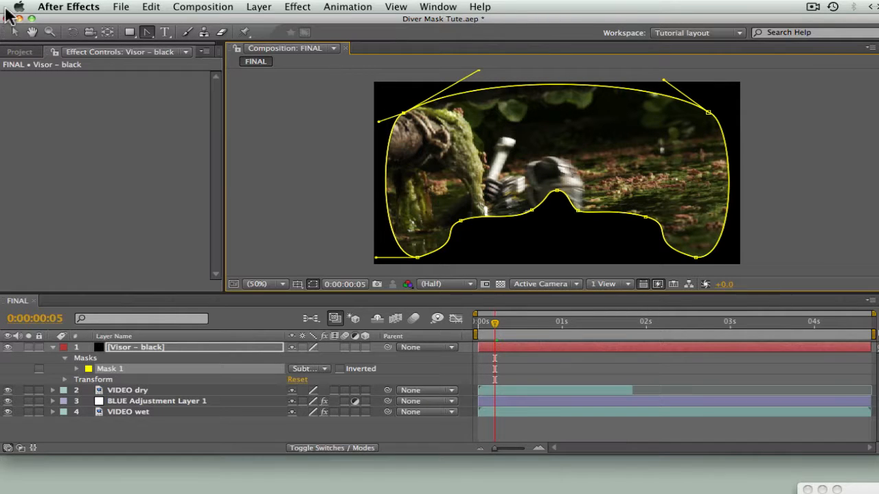
click(14, 33)
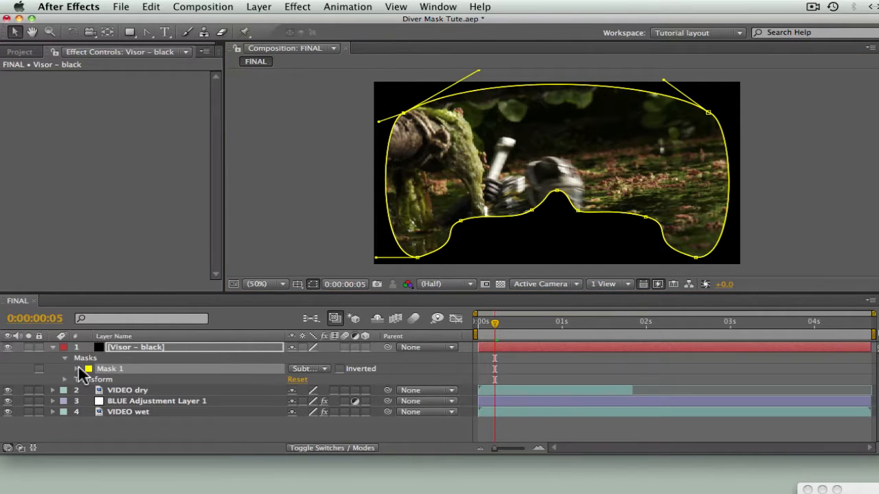
Set the Mask Feather of Mask 1 on the Visor - black layer to 3 pixels and collapse the layer.
click(77, 369)
click(306, 390)
text(3)
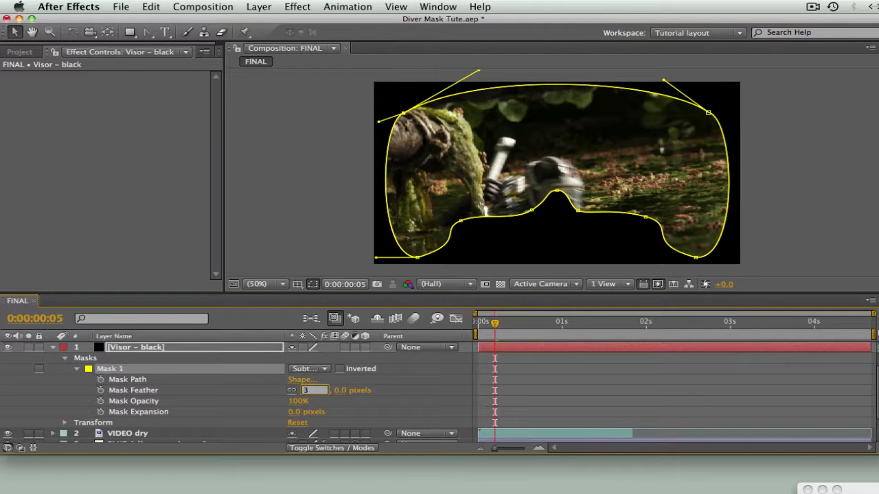
key(Return)
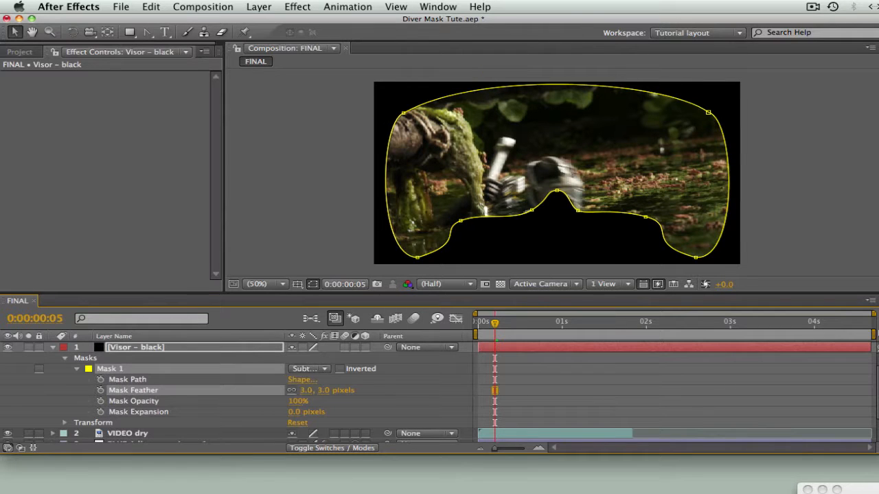
click(52, 348)
Duplicate the Visor - black layer and select the lower copy.
click(142, 348)
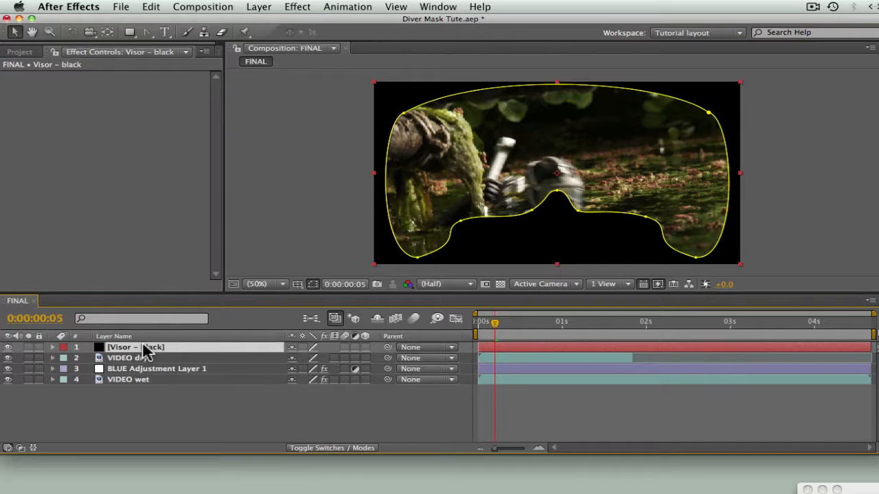
key(super+d)
click(151, 359)
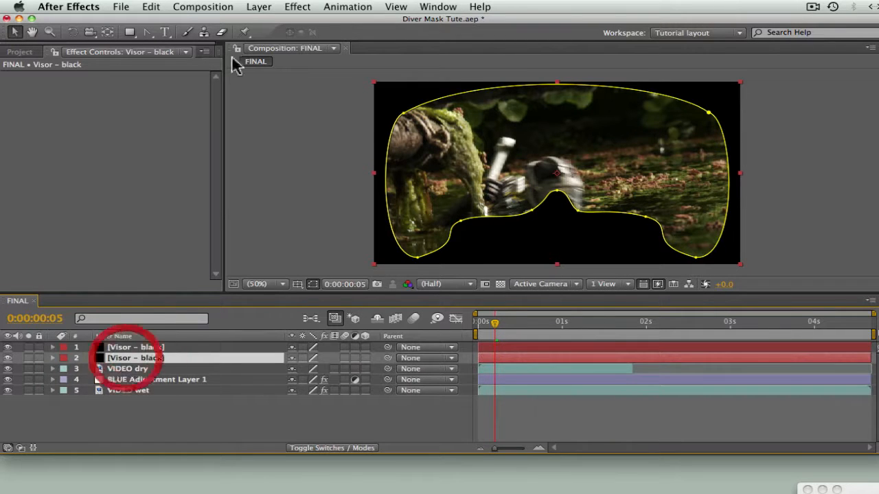
Change the lower copy's solid settings to a new dark grey (302F2F) solid named "Visor - shadow".
click(259, 12)
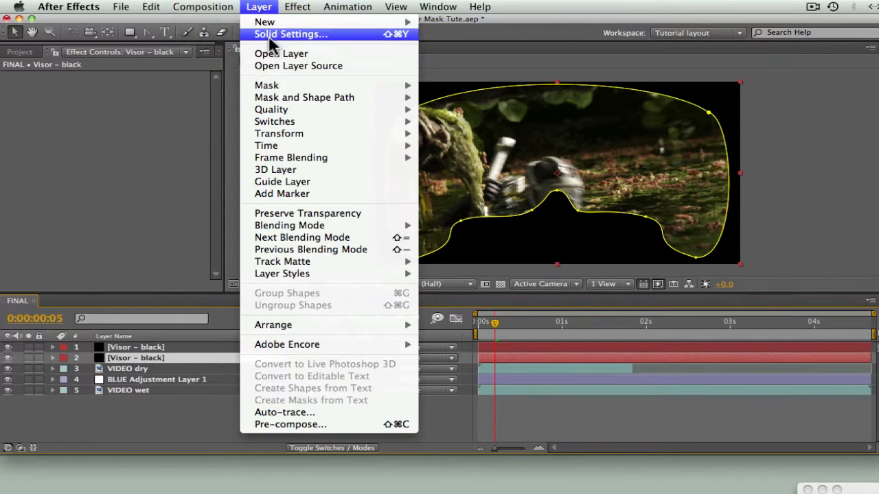
click(268, 32)
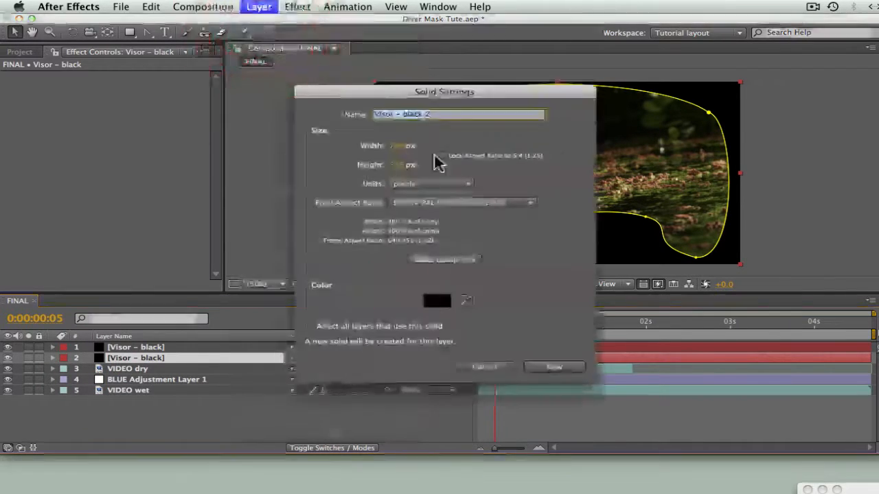
click(438, 115)
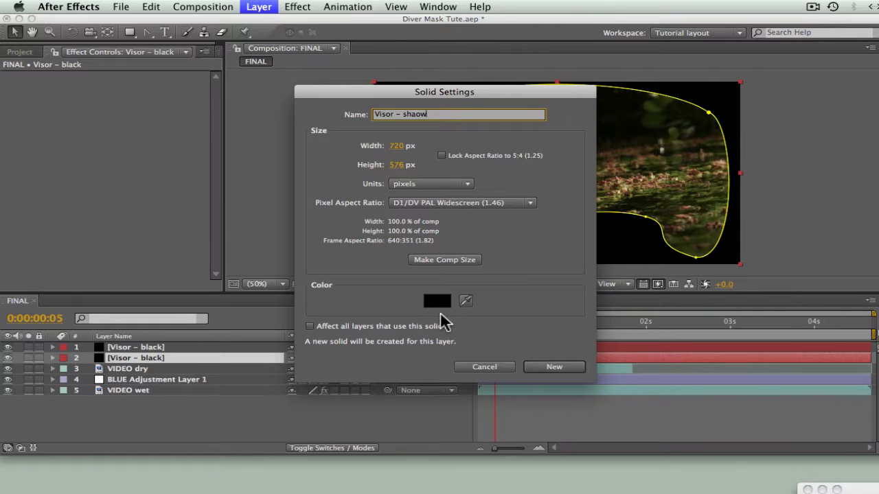
click(437, 300)
drag(284, 296, 284, 294)
drag(201, 324, 201, 321)
key(Return)
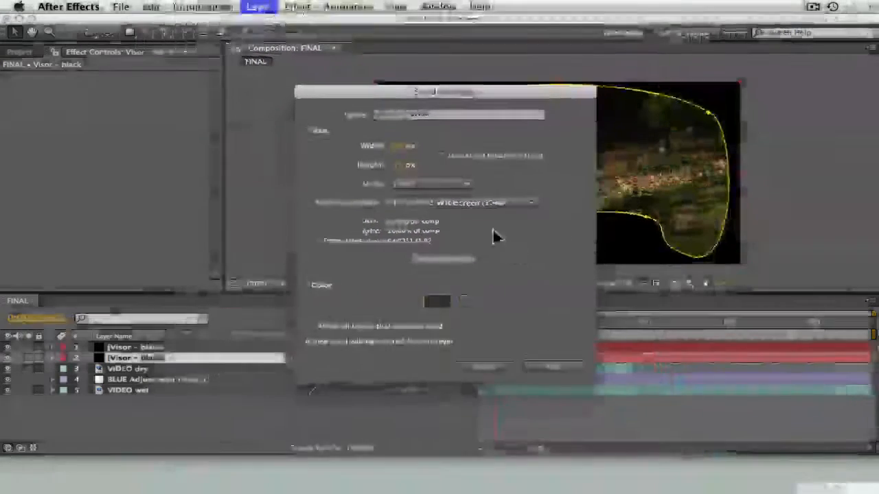
click(546, 371)
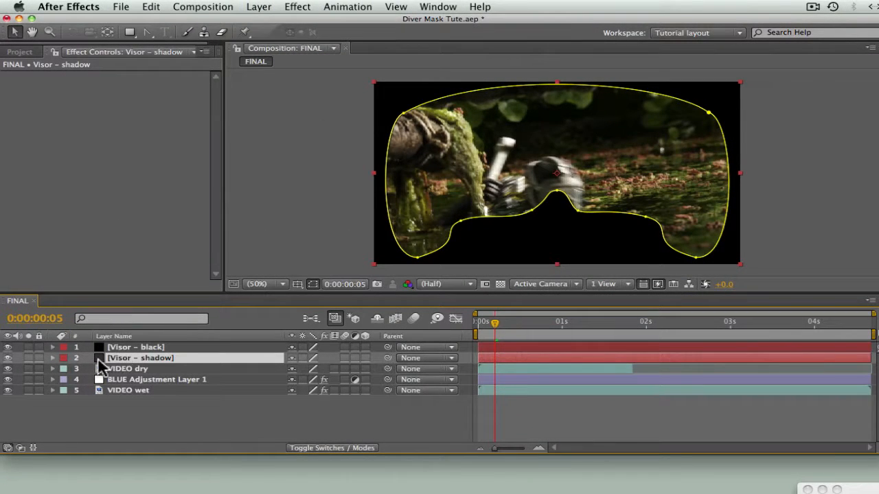
Set Mask 1 on the Visor - shadow layer to a Mask Feather of 2 pixels and a Mask Expansion of -7 pixels.
click(53, 358)
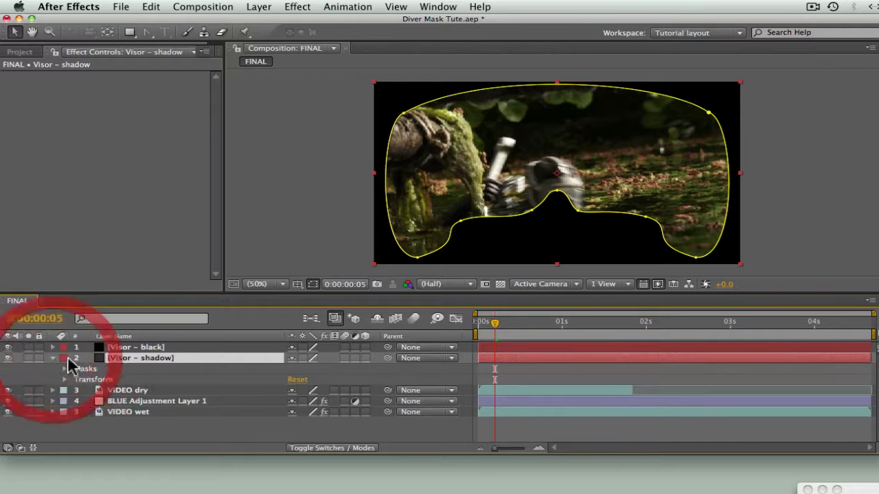
click(65, 368)
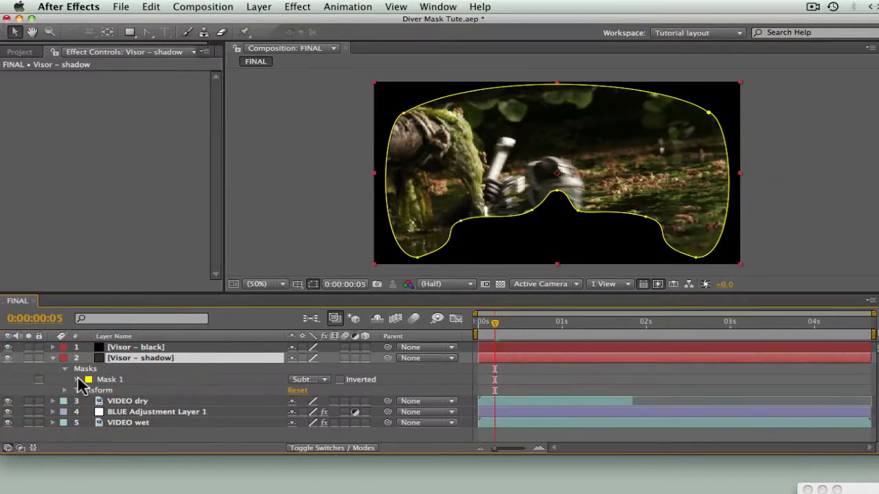
click(76, 380)
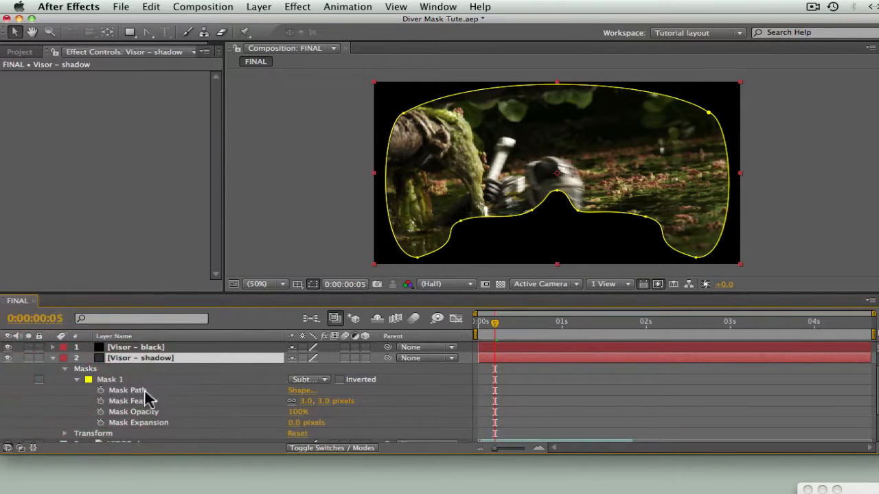
click(305, 401)
text(2)
click(284, 420)
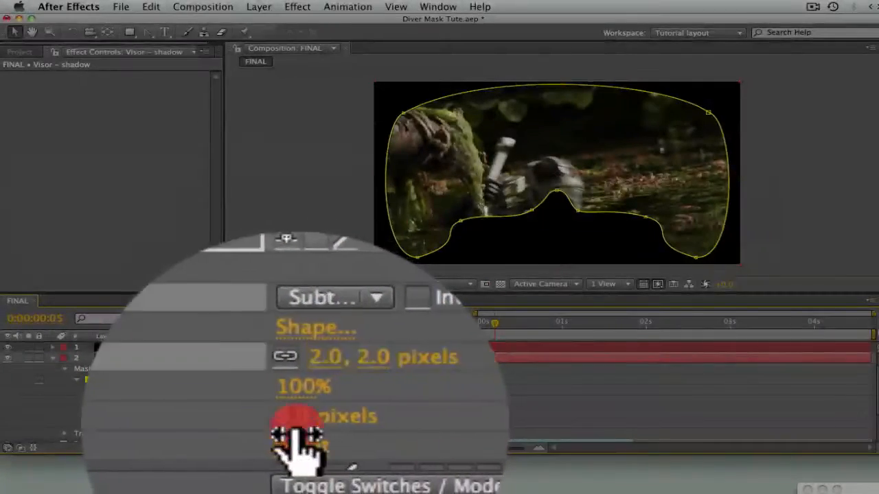
text(-7)
key(Return)
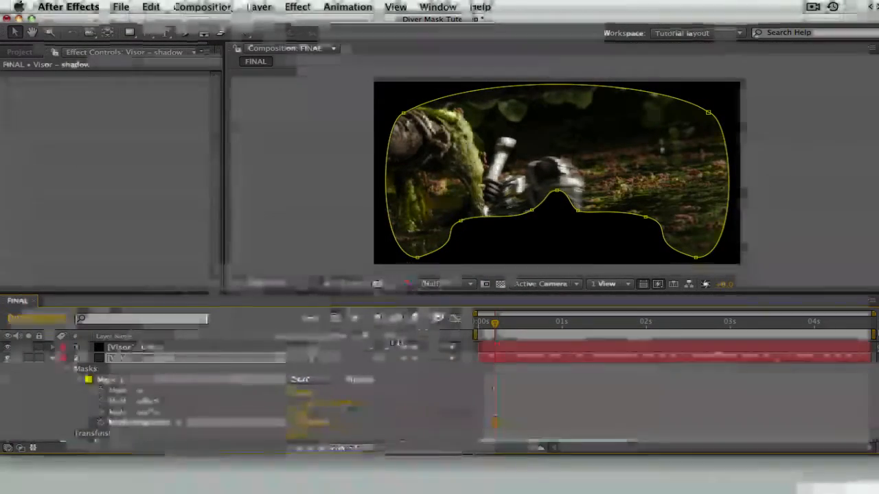
Inspect the shadow edge around the visor's nose notch at 100% magnification, restore the fitted view, and collapse the Visor - shadow layer.
click(281, 282)
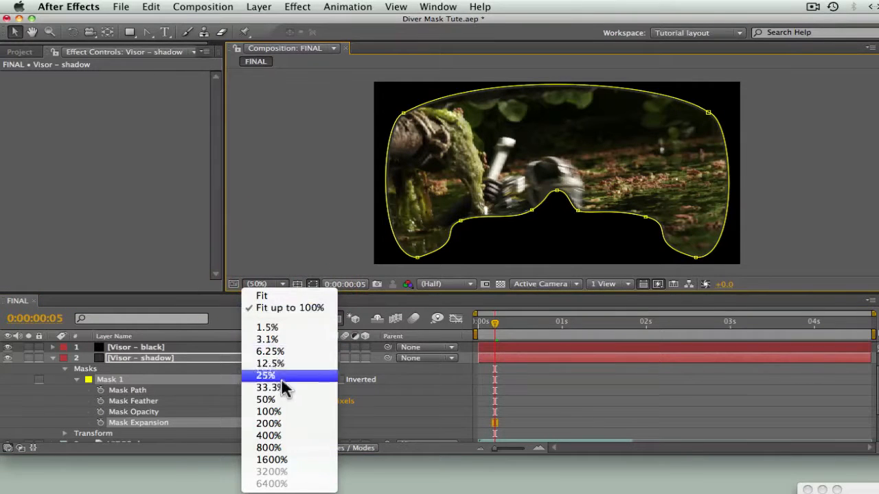
click(284, 412)
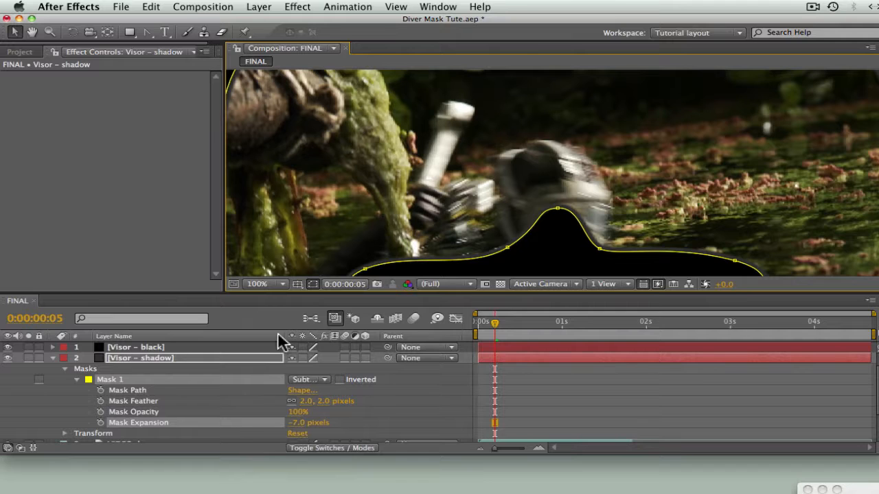
click(55, 421)
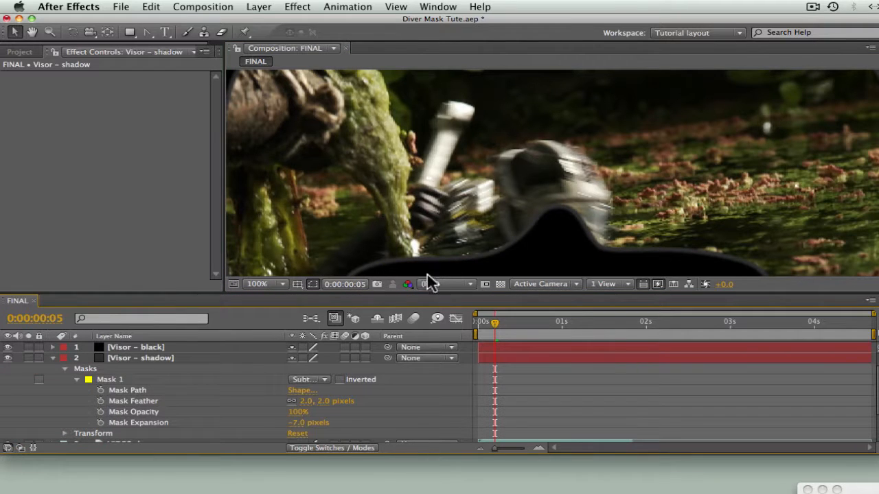
click(282, 284)
click(283, 305)
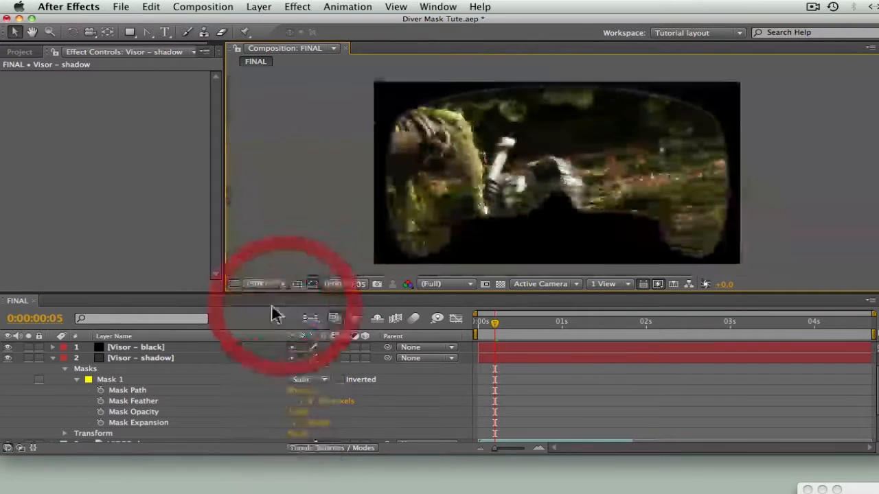
click(53, 357)
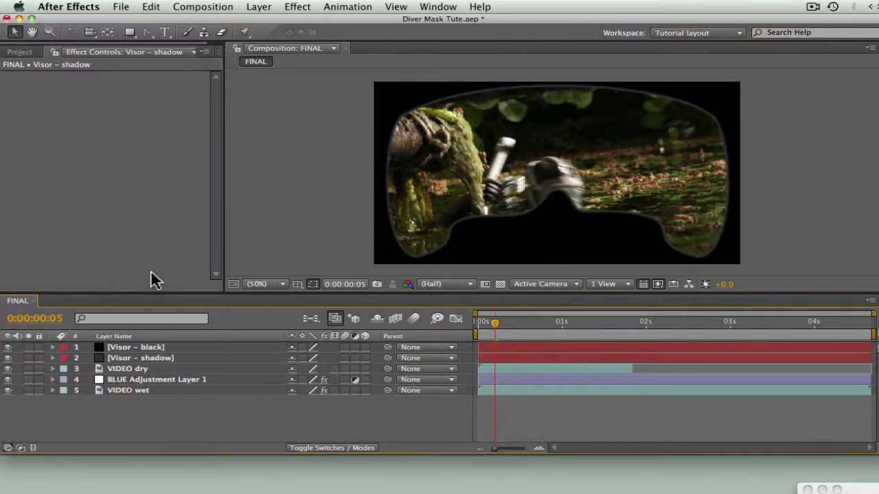
Create a black (000000) solid named "glass edge stroke" and place it directly below the Visor - shadow layer.
click(265, 8)
mouse_move(406, 24)
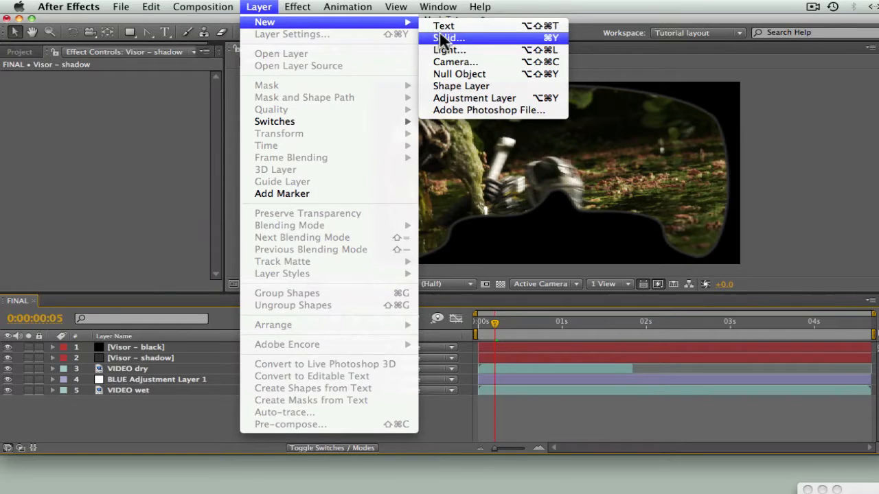
click(441, 37)
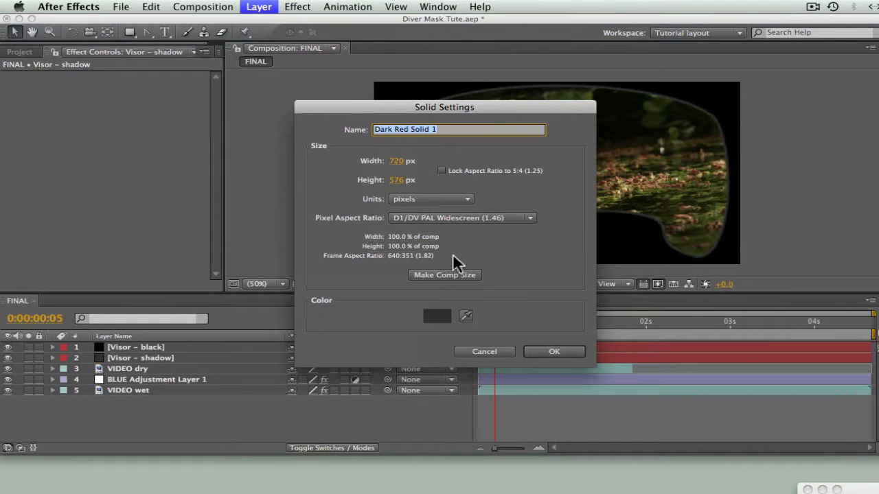
click(440, 320)
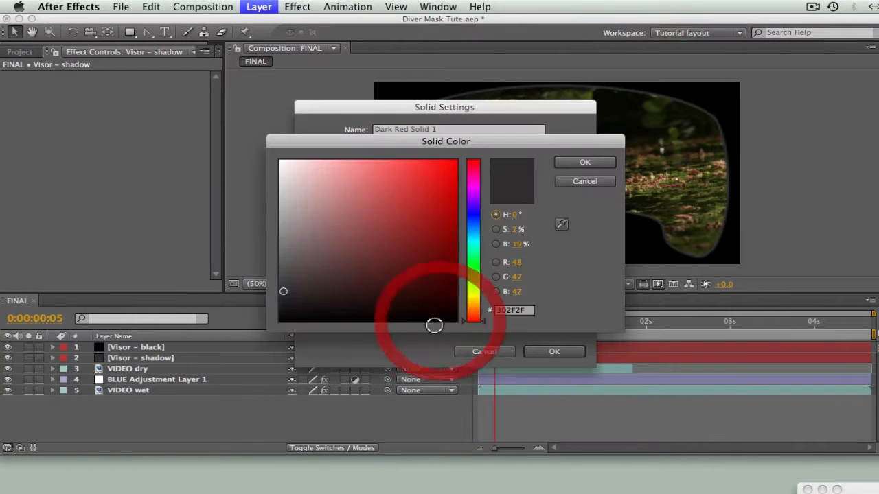
click(281, 321)
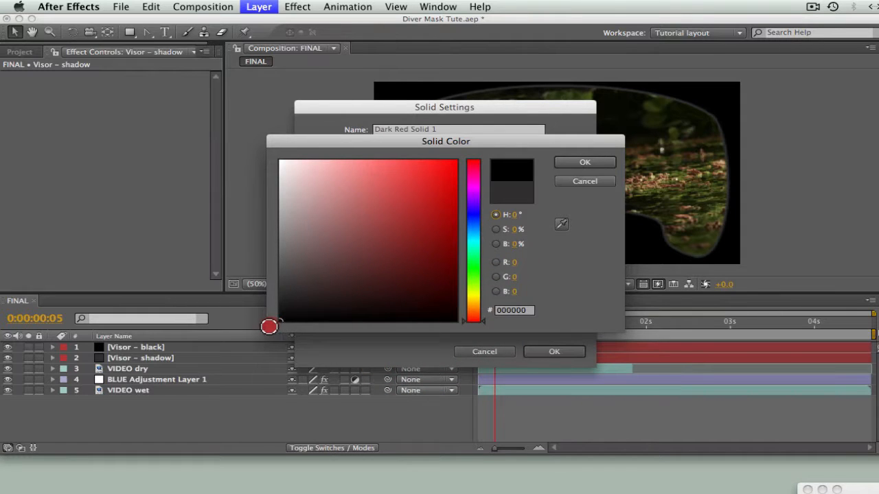
click(584, 163)
click(449, 131)
text(glass edge stroke)
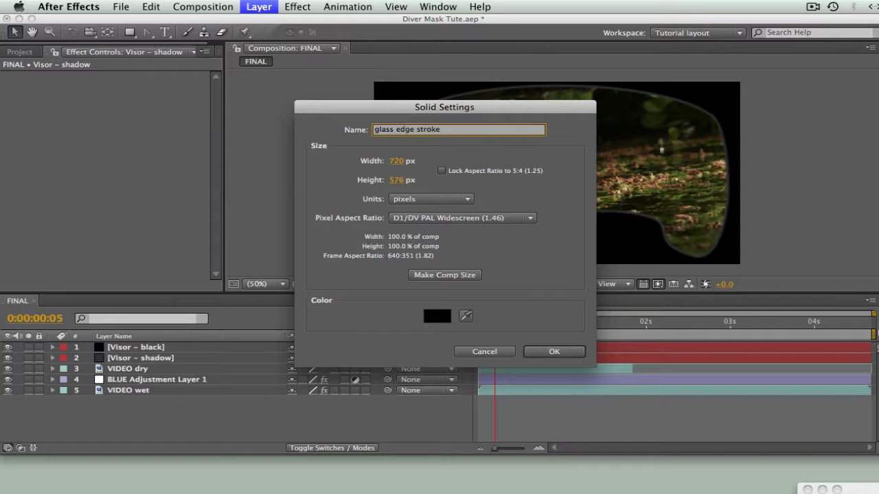
key(Return)
drag(167, 349, 162, 373)
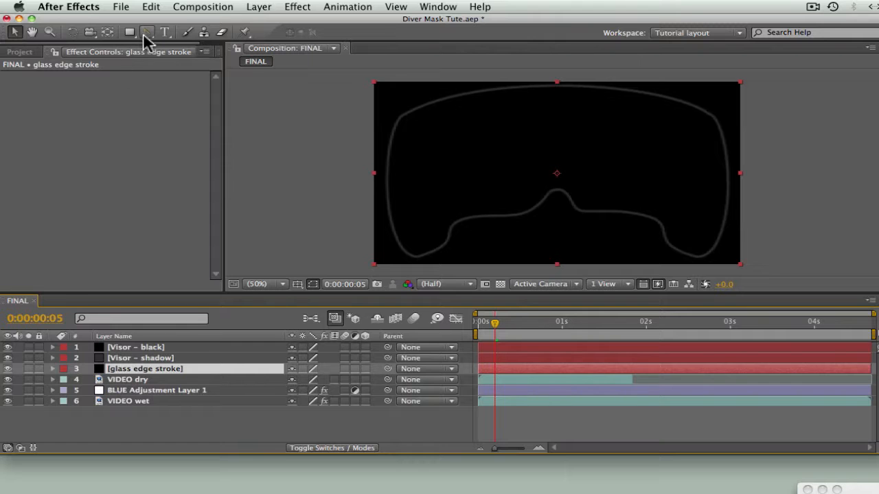
Draw an open four-point Pen mask on the glass edge stroke layer, with slanted sides crossing both visor lenses and a segment along the frame's upper edge.
drag(148, 36, 180, 31)
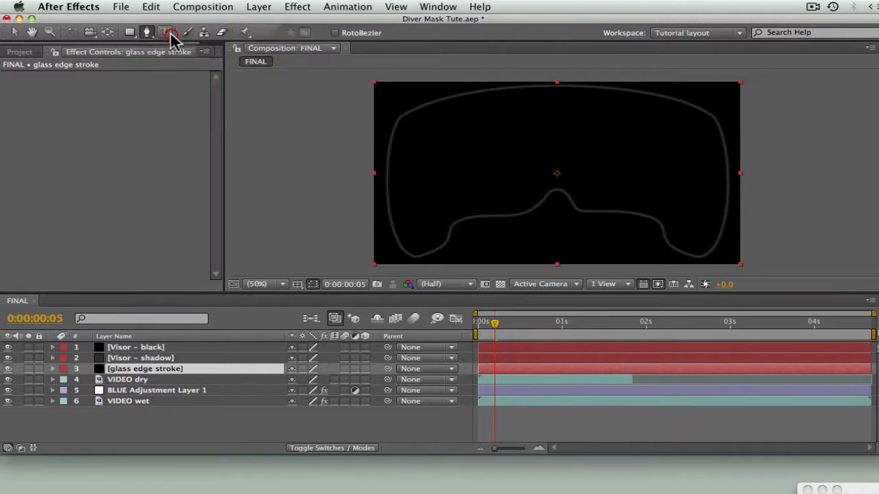
click(461, 266)
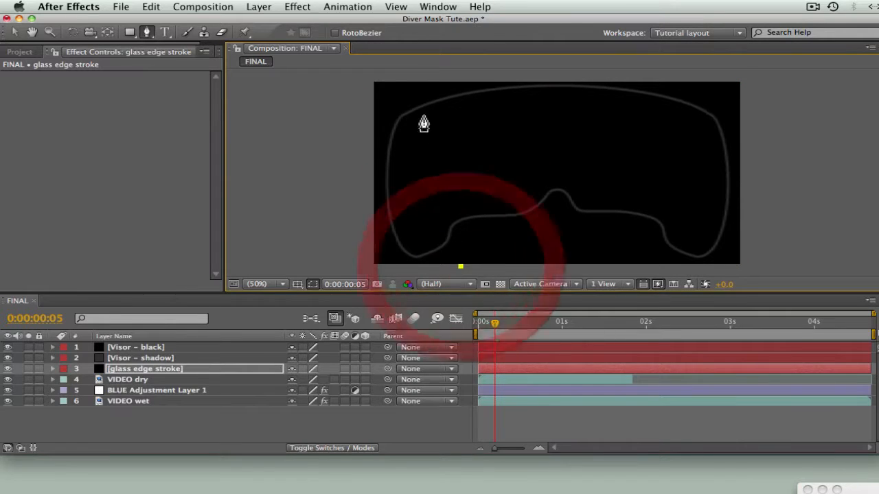
click(423, 82)
click(679, 73)
click(657, 269)
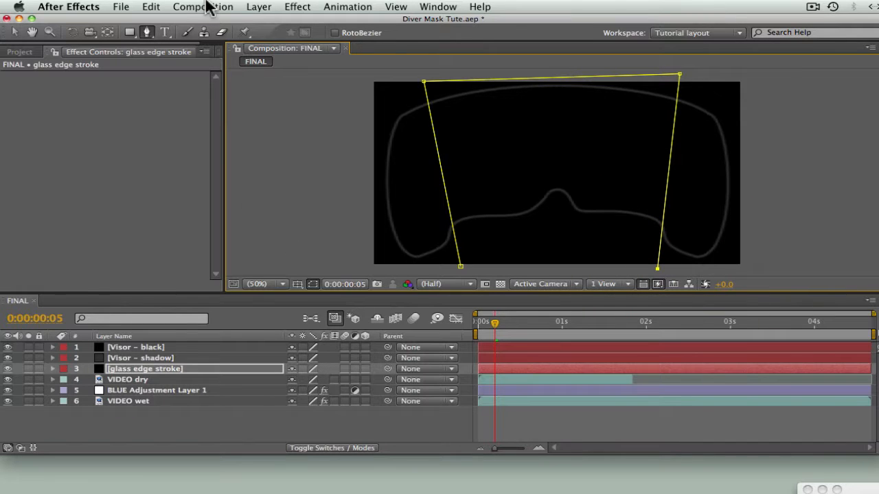
Apply the Generate Stroke effect to the glass edge stroke layer's mask path.
click(300, 8)
mouse_move(326, 119)
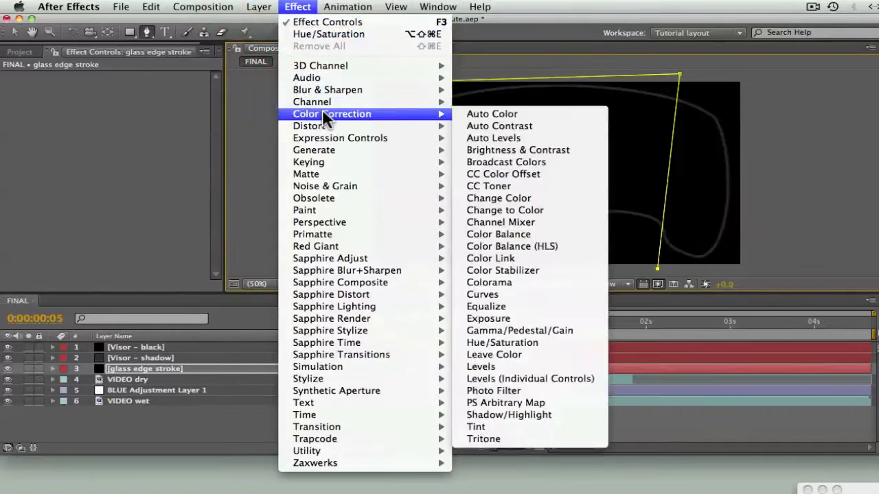
mouse_move(315, 146)
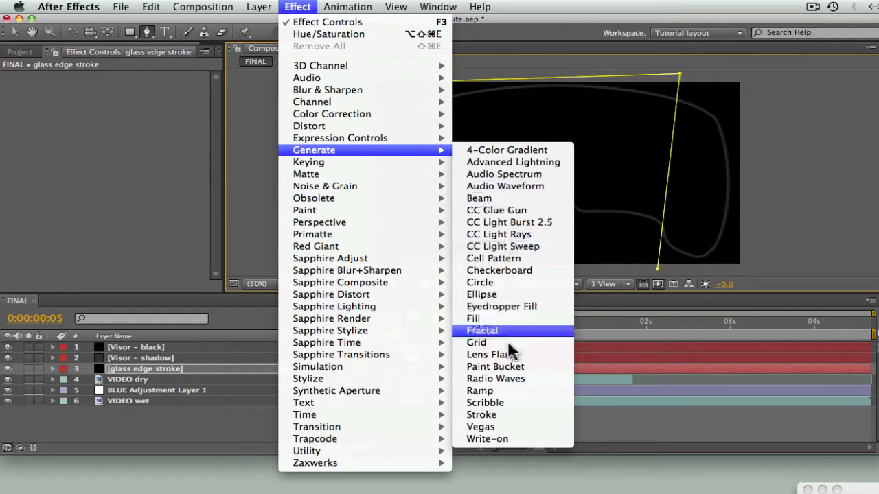
click(505, 414)
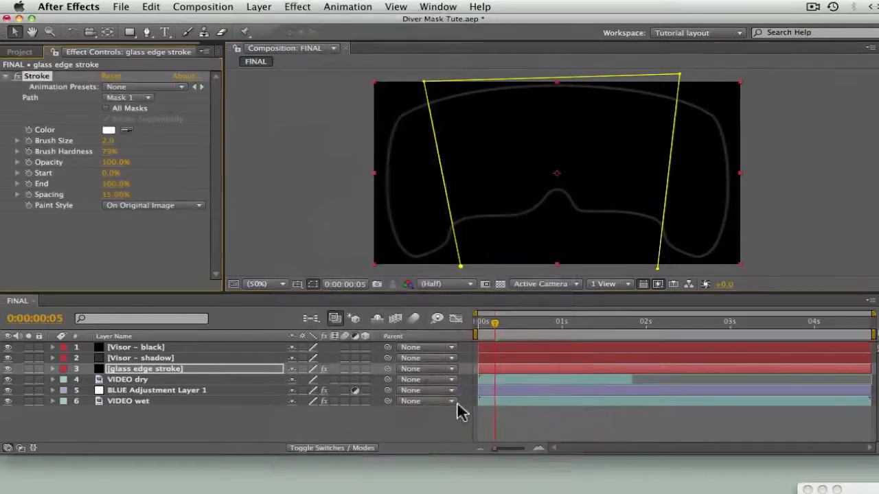
Set the Stroke effect's colour to light grey with R, G and B all at 207.
click(109, 131)
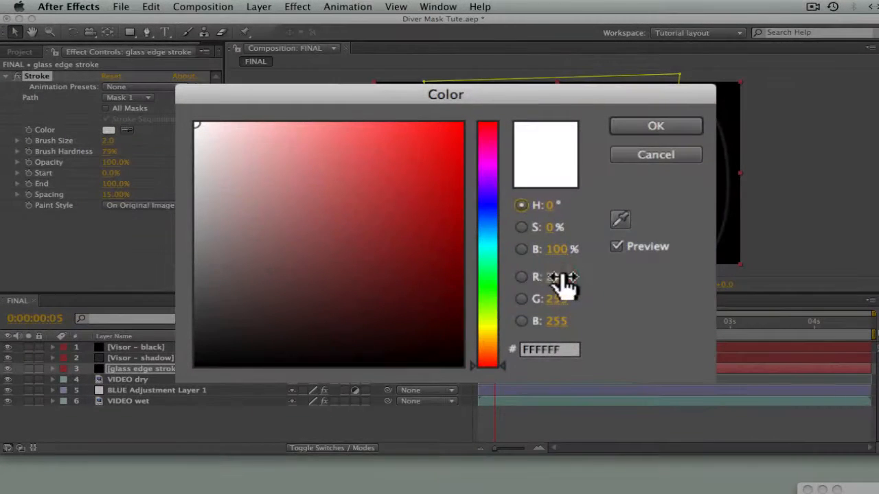
click(556, 277)
text(207)
key(Tab)
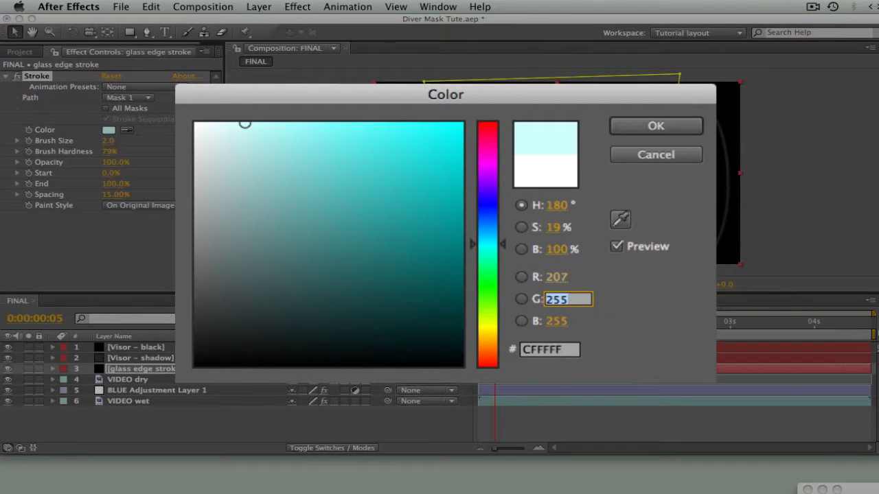
text(207)
key(Tab)
text(207)
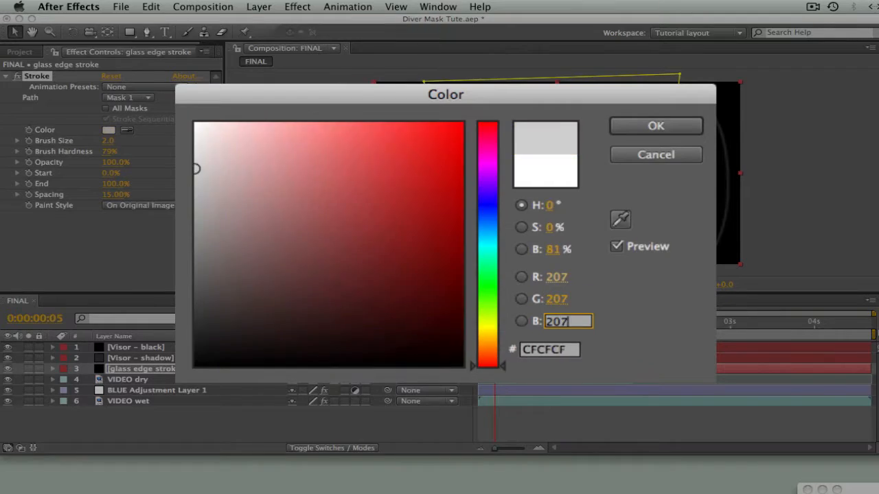
key(Return)
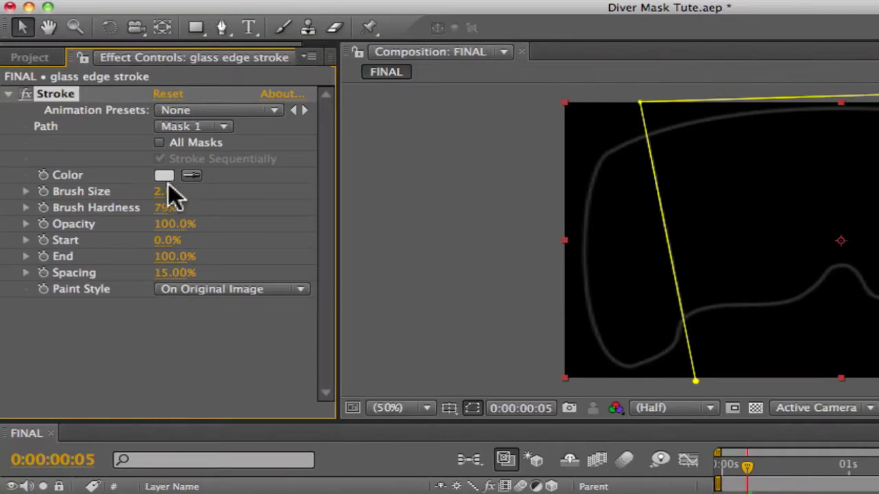
Set the stroke's Brush Size to 7 and Brush Hardness to 0%, and deselect the layer.
click(108, 141)
key(Tab)
text(0)
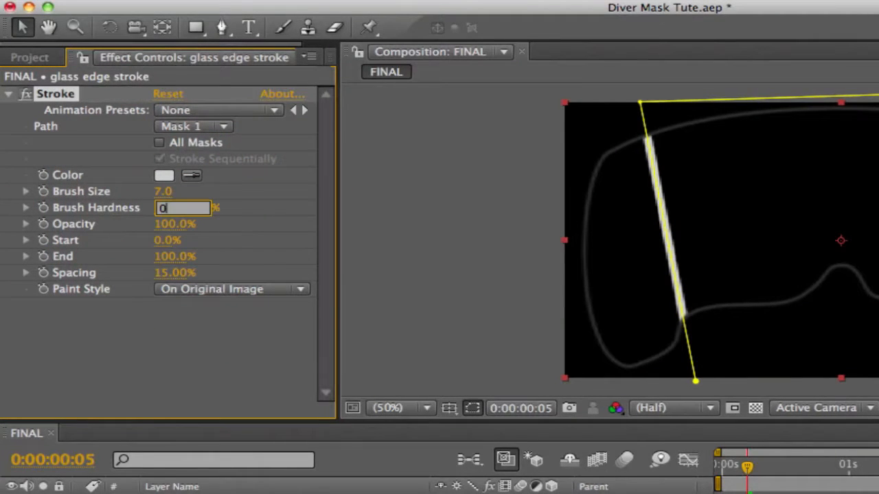
click(199, 337)
click(384, 163)
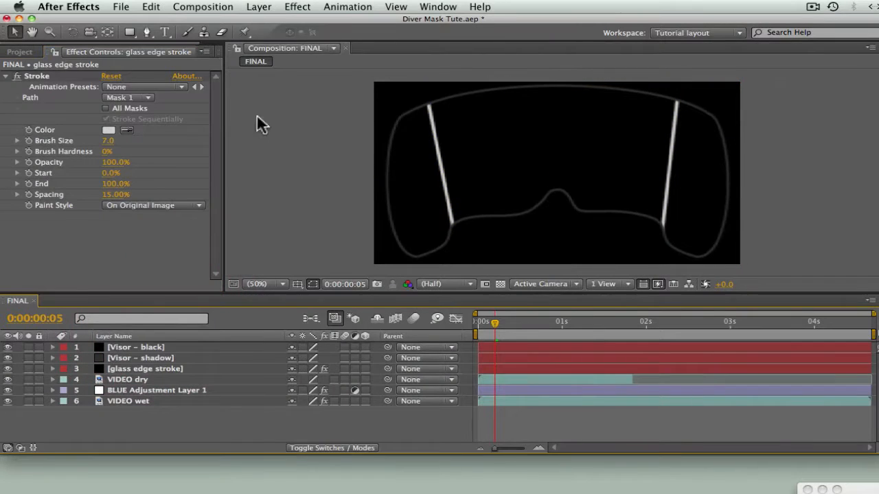
Add an adjustment layer directly below the glass edge stroke layer and rename it "Glass edge Distort".
click(258, 10)
mouse_move(405, 22)
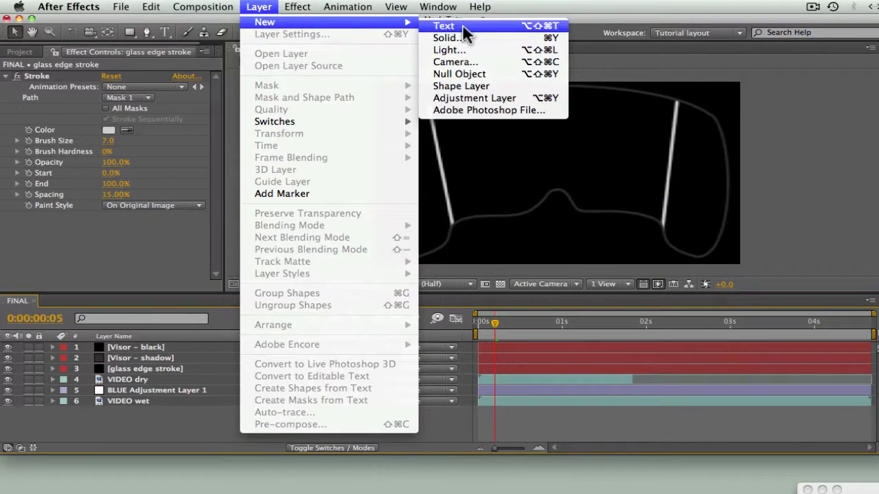
click(468, 96)
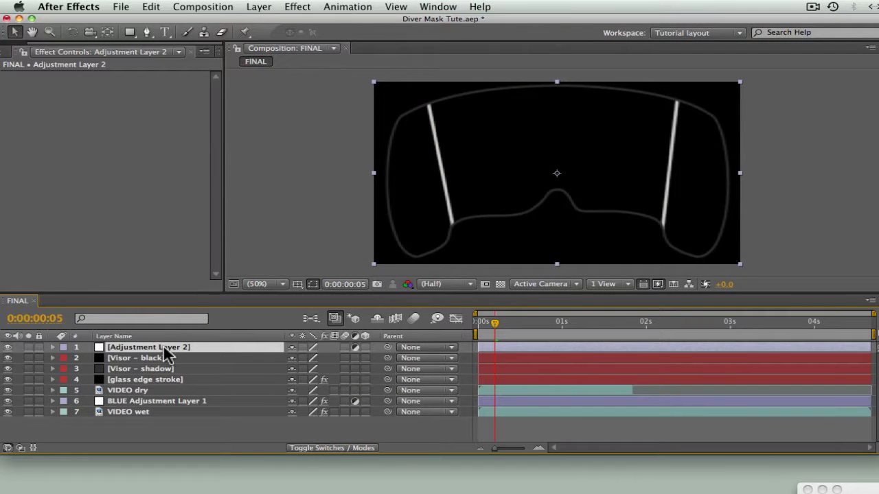
drag(165, 353, 166, 385)
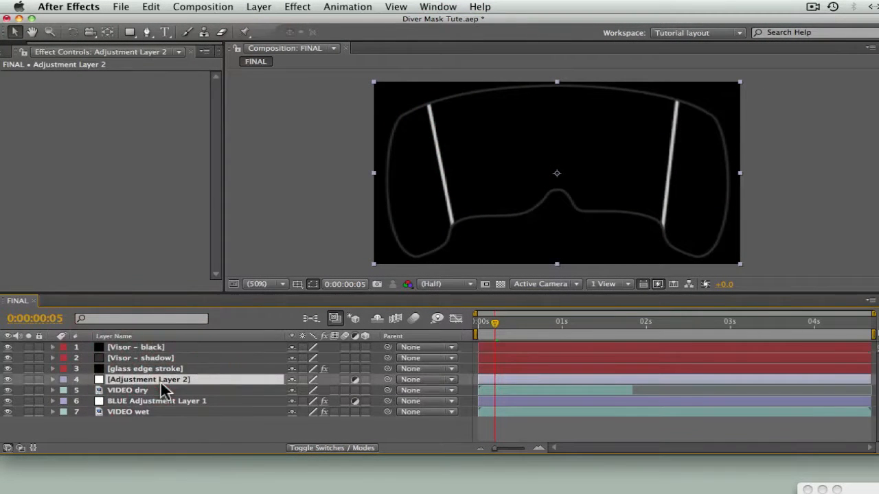
click(187, 383)
key(Return)
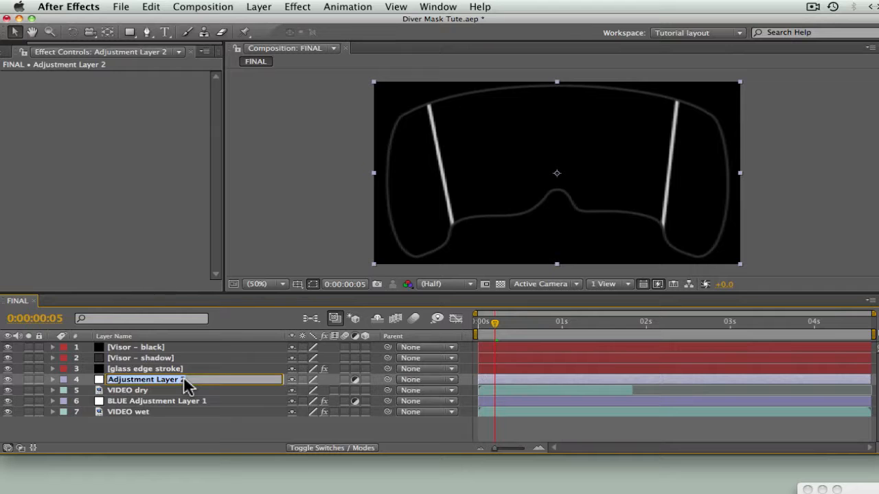
text(Glass)
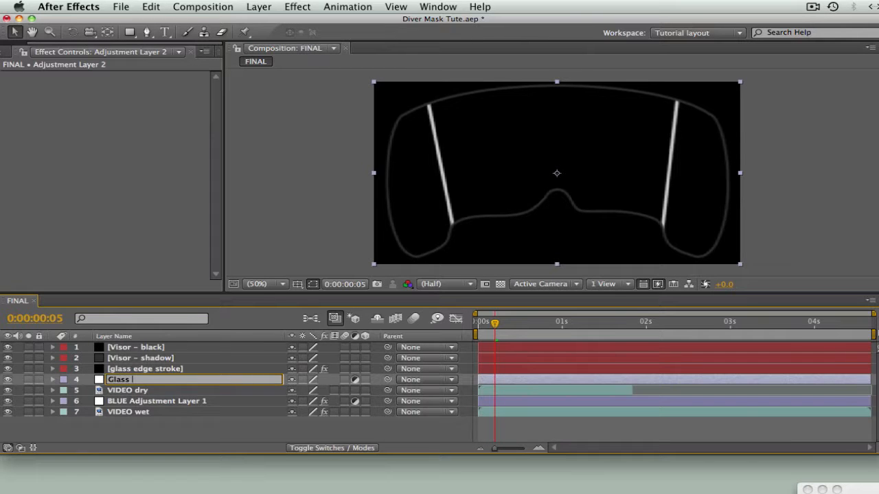
text( edge Distort)
key(Return)
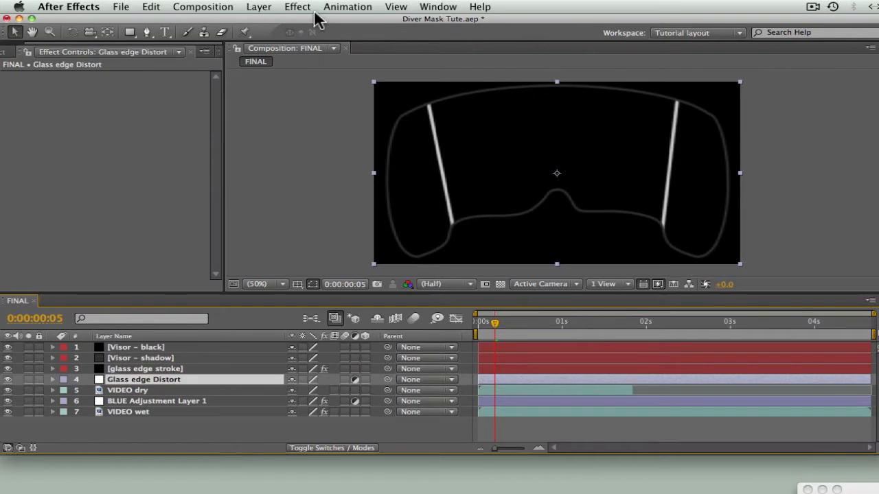
Apply Displacement Map to the Glass edge Distort layer with glass edge stroke as its map layer, and hide the glass edge stroke layer.
click(298, 6)
mouse_move(333, 105)
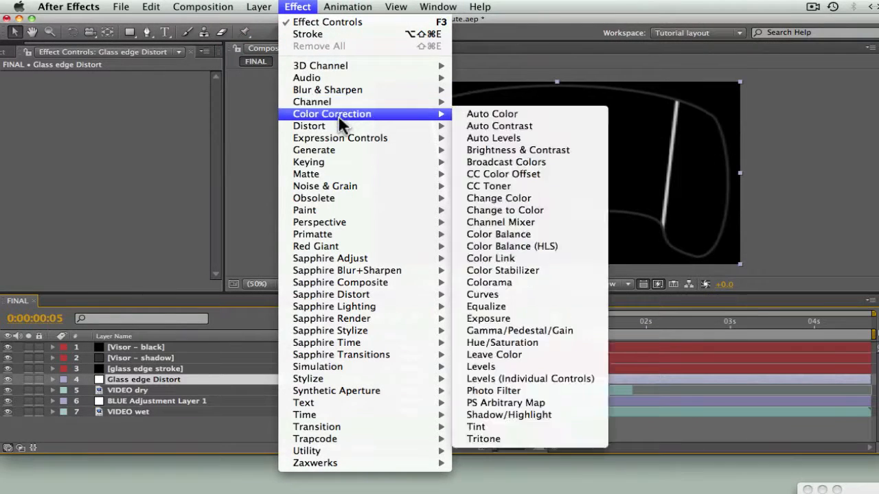
mouse_move(397, 127)
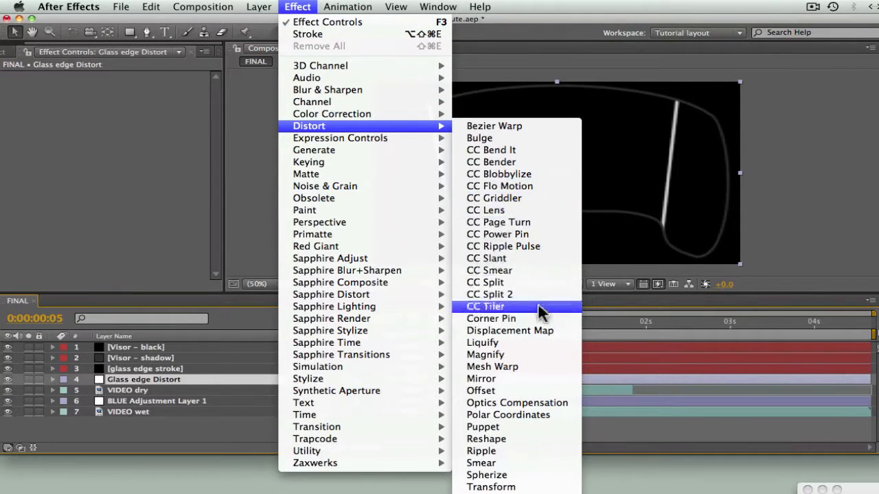
click(537, 331)
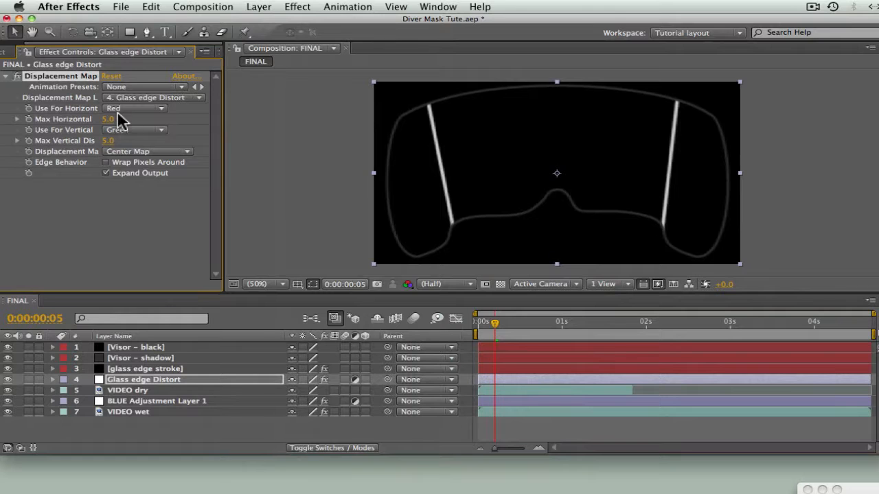
click(140, 97)
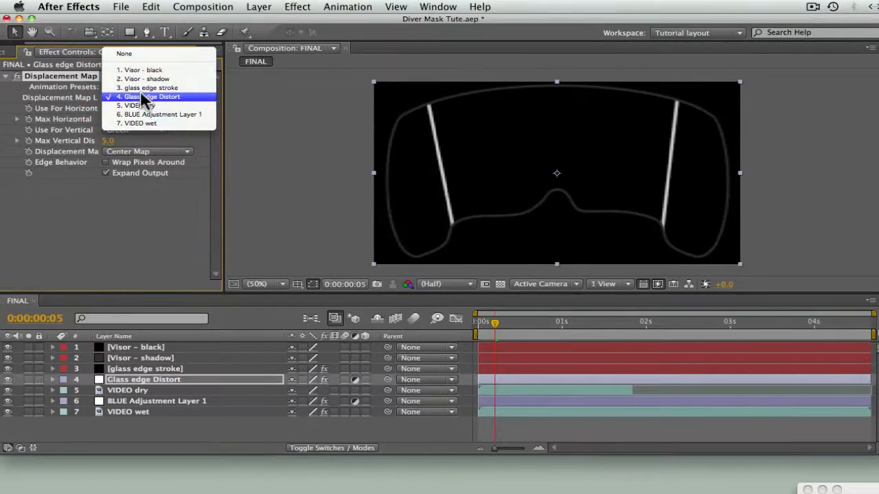
click(141, 90)
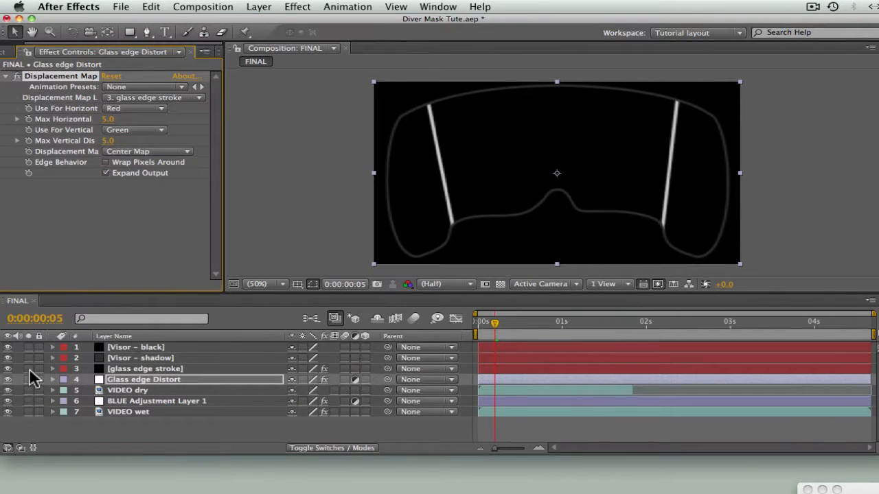
click(7, 368)
Set the Displacement Map to use Alpha for horizontal displacement, with a maximum horizontal displacement of 0 and a maximum vertical displacement of 10.
click(274, 411)
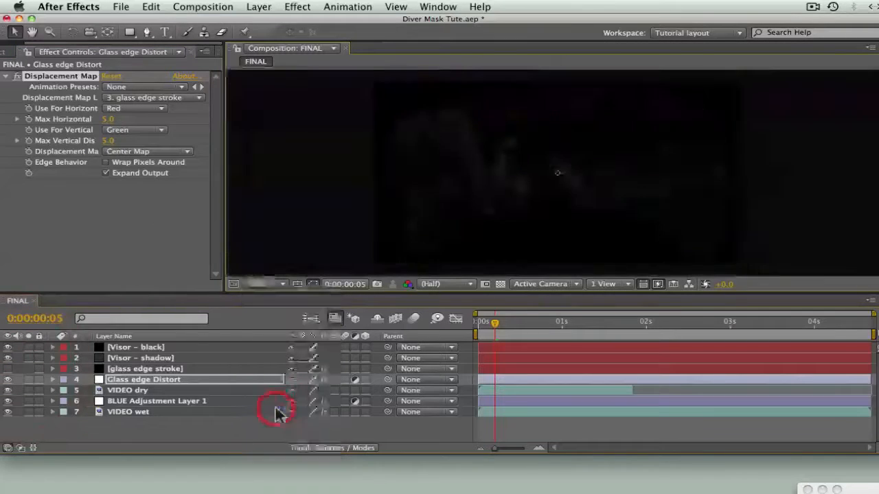
click(163, 109)
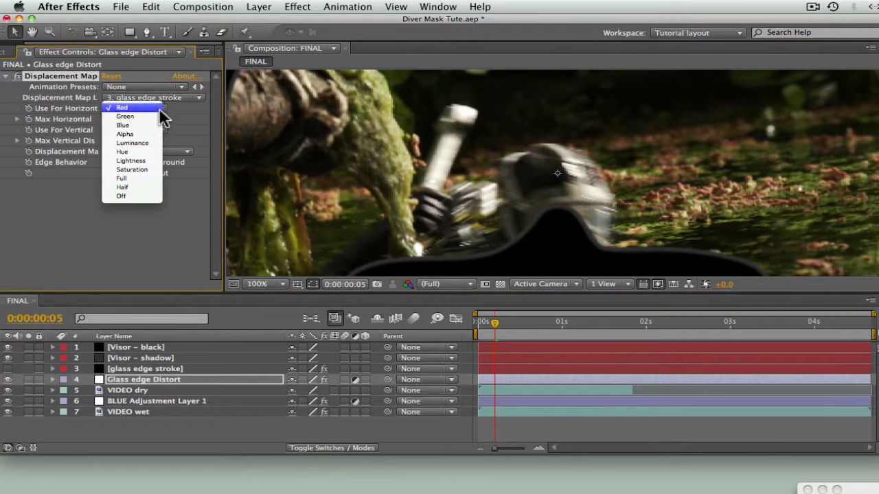
click(135, 135)
click(109, 119)
text(0)
click(108, 141)
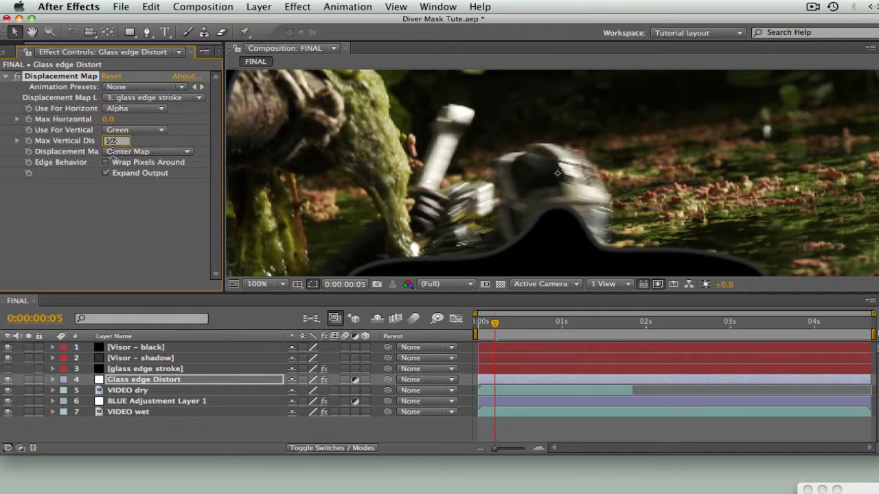
key(Return)
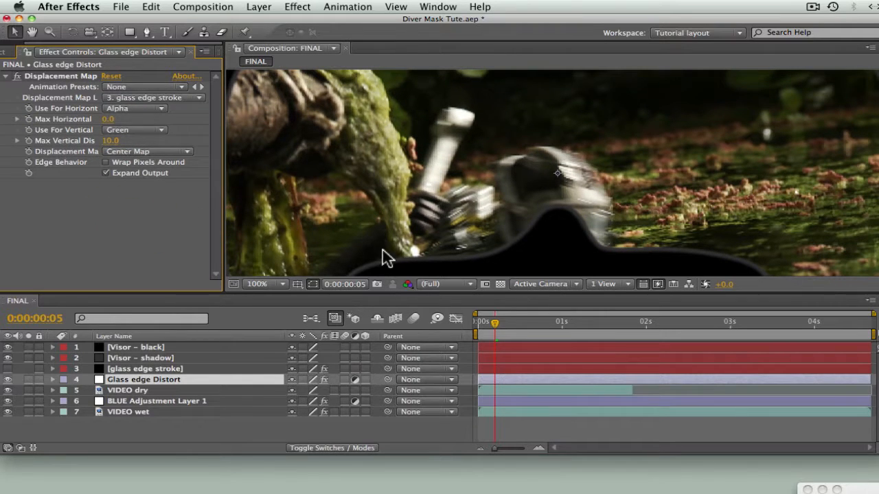
Compare the footage with the Glass edge Distort layer hidden and shown, and select the glass edge stroke layer.
click(8, 381)
click(8, 381)
click(9, 381)
click(8, 381)
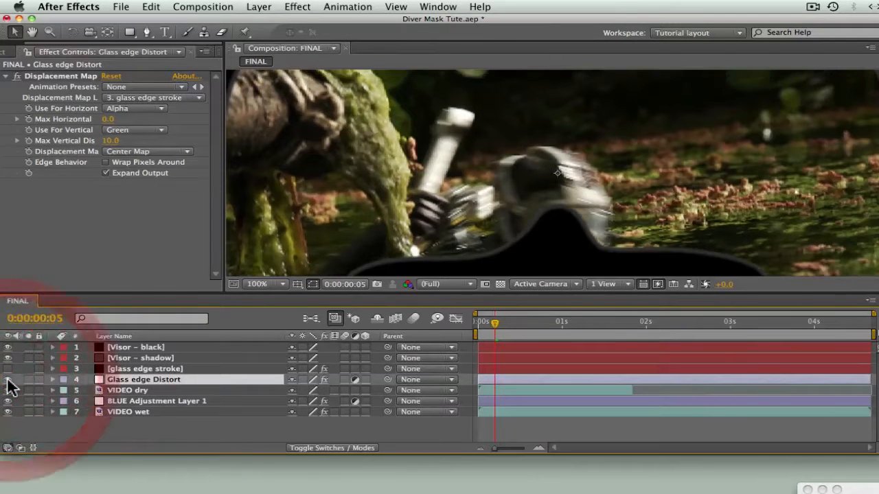
click(152, 369)
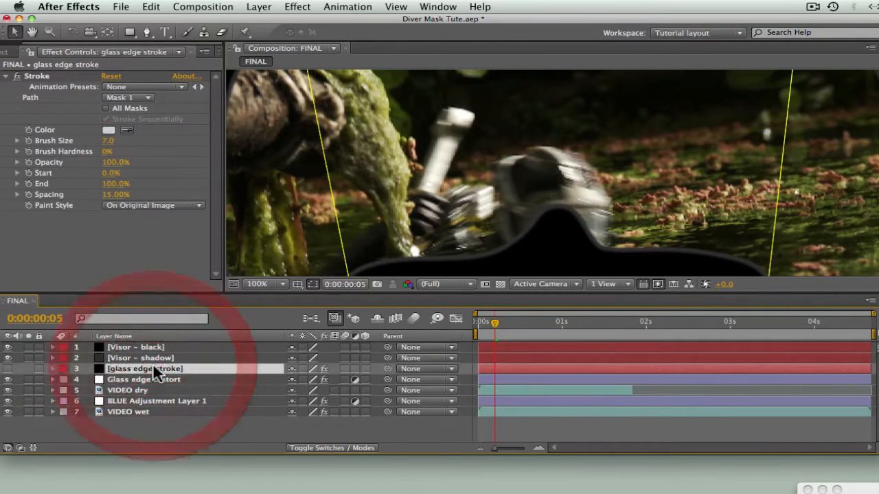
Show the glass edge stroke layer and pre-compose it as glass edge stroke Comp 1, moving all attributes into the new composition.
click(8, 371)
click(259, 6)
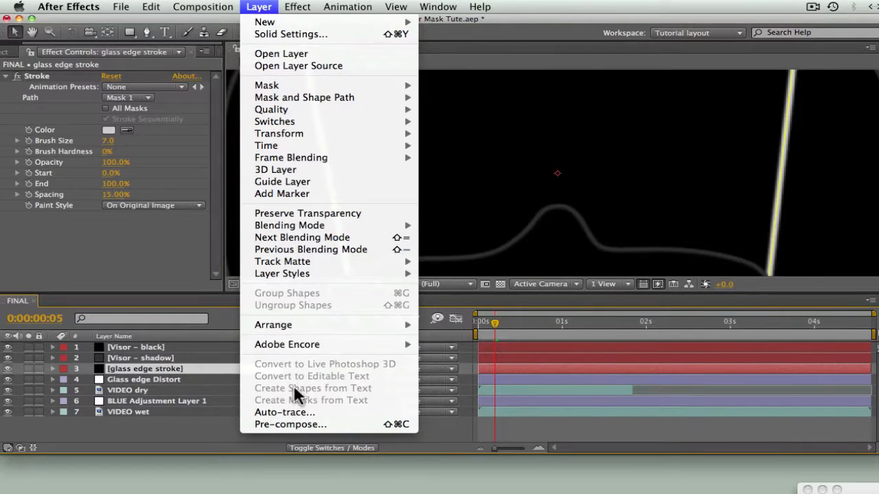
click(294, 424)
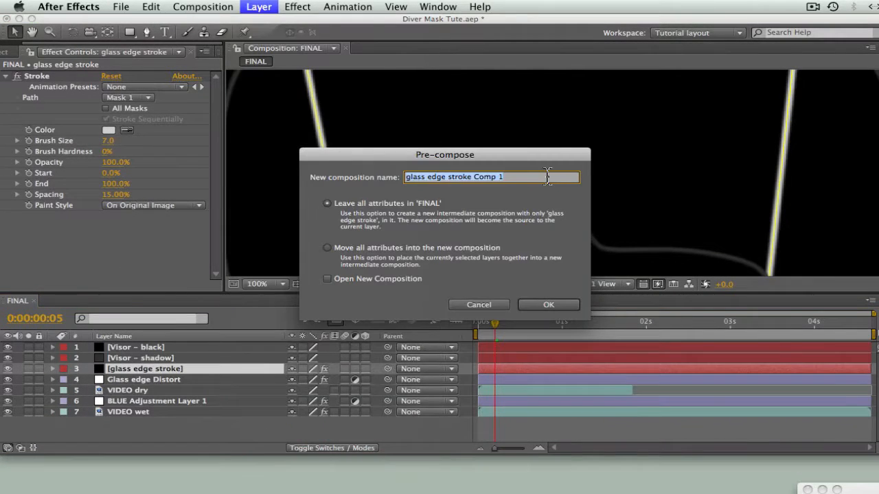
click(426, 247)
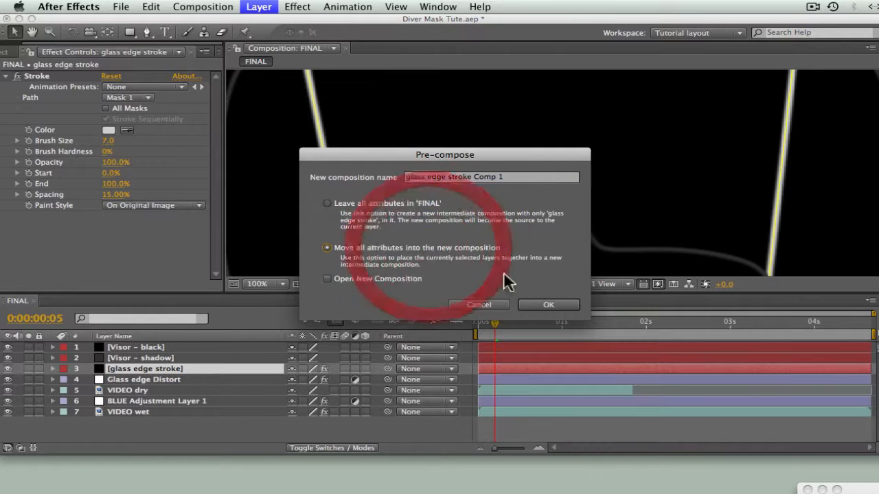
click(544, 304)
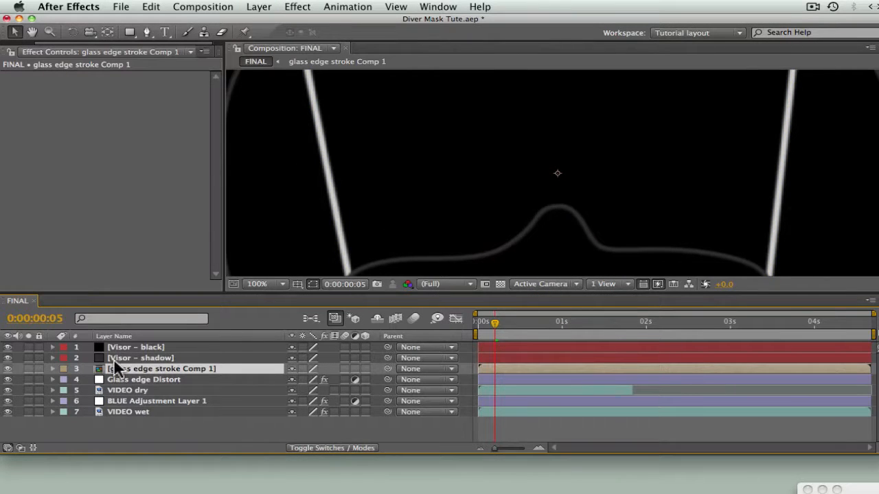
Hide glass edge stroke Comp 1 and choose it as the map layer in the Glass edge Distort layer's Displacement Map.
click(125, 380)
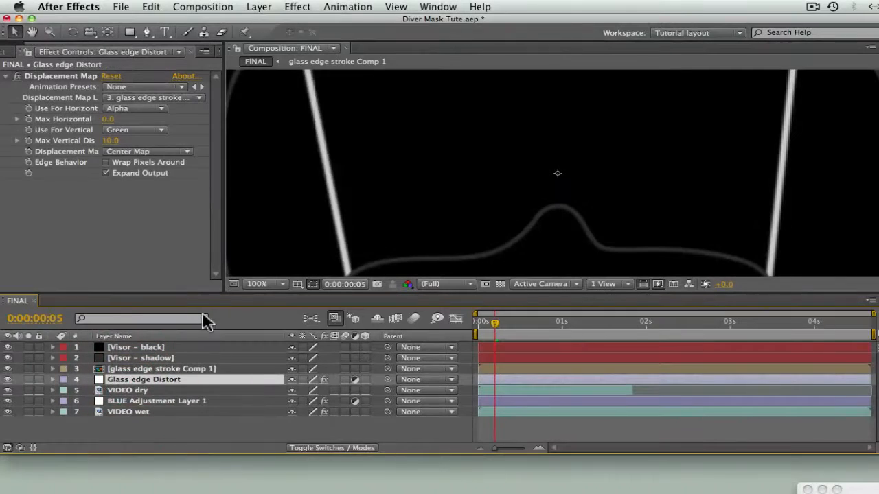
click(7, 369)
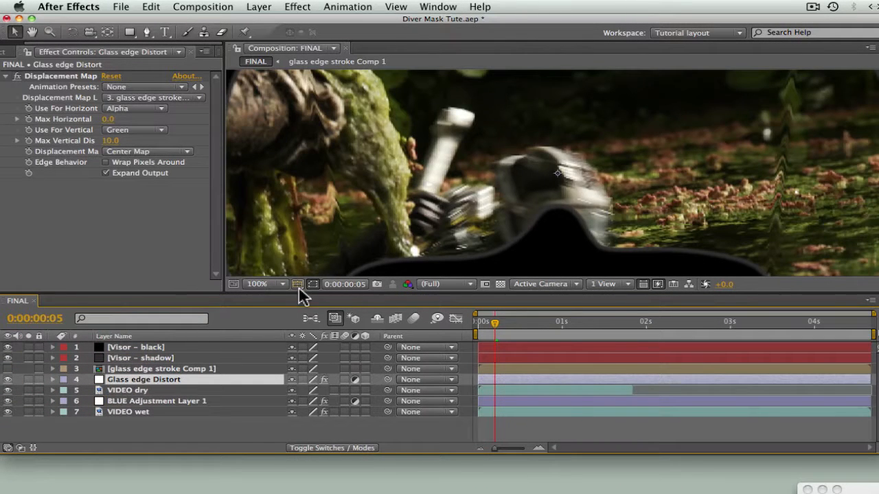
click(198, 99)
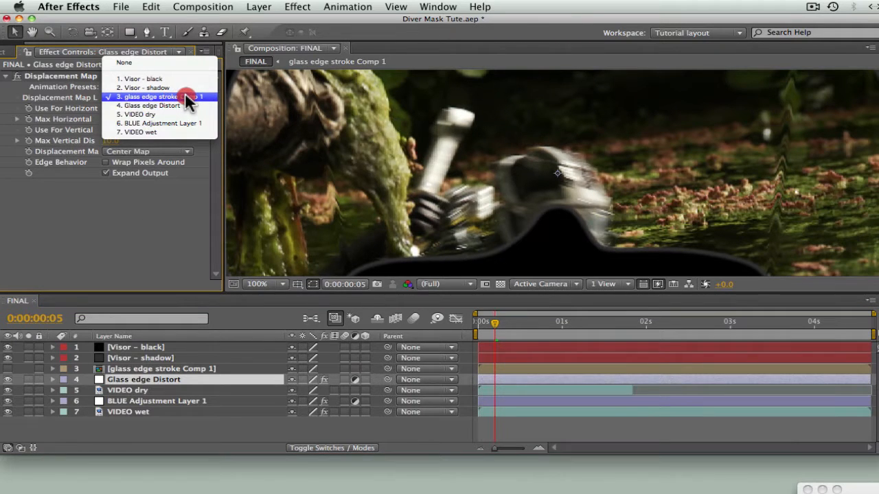
click(190, 98)
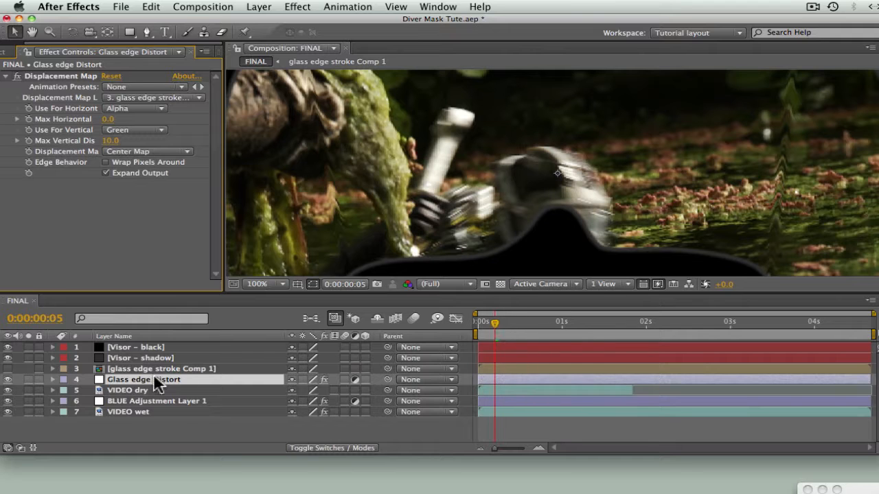
Compare the footage with Glass edge Distort hidden and shown, and preview the whole visor in playback.
click(8, 381)
click(8, 381)
click(8, 380)
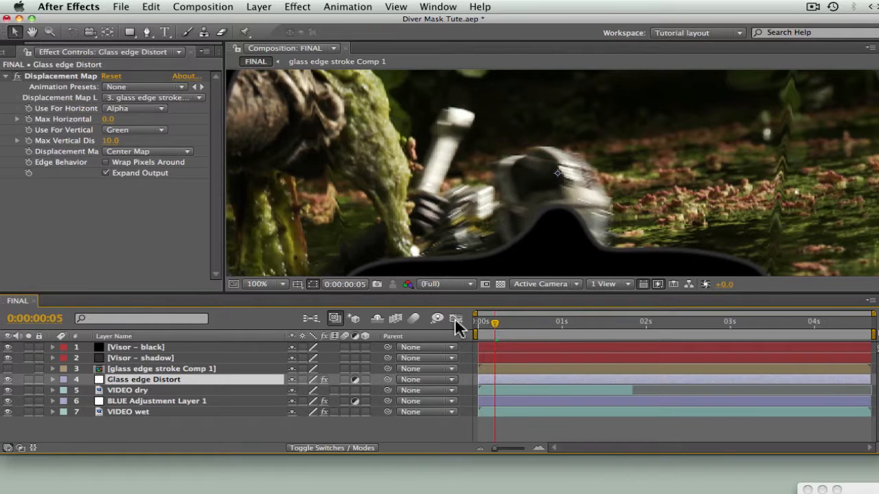
drag(284, 288, 288, 311)
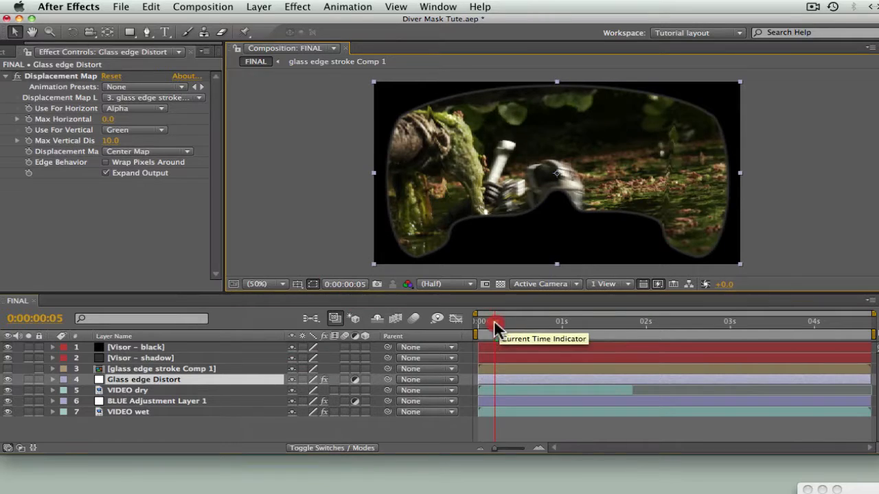
key(space)
Add an adjustment layer directly below Glass edge Distort and rename it "Visor warp".
click(199, 8)
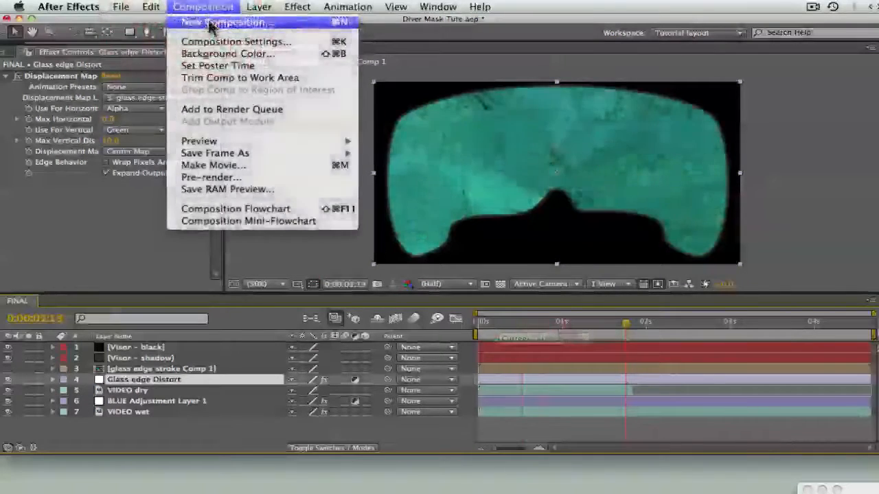
mouse_move(259, 7)
mouse_move(265, 23)
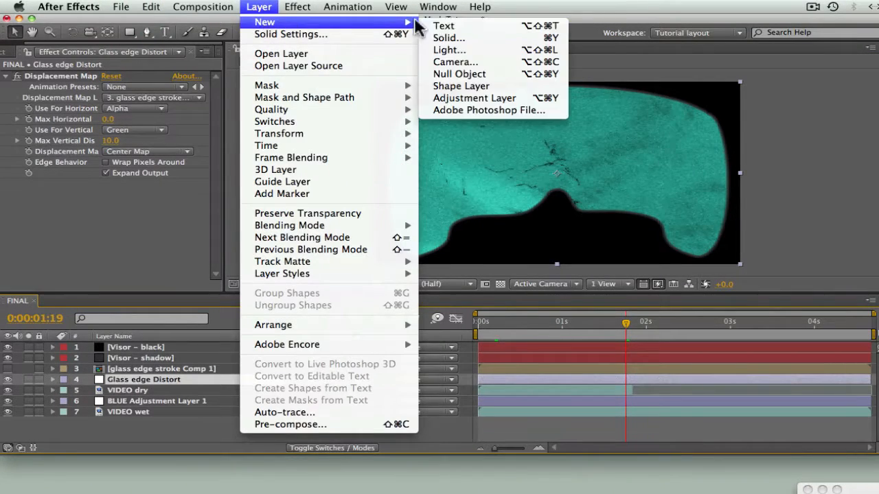
click(473, 97)
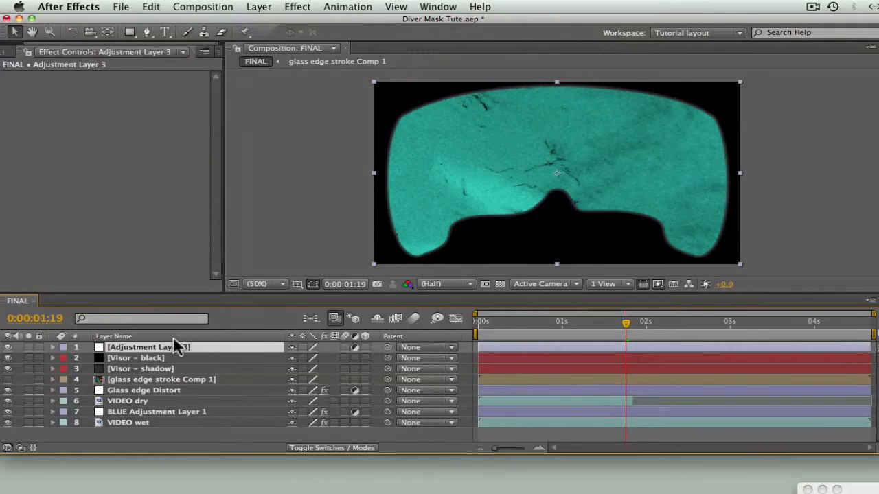
drag(172, 352, 137, 397)
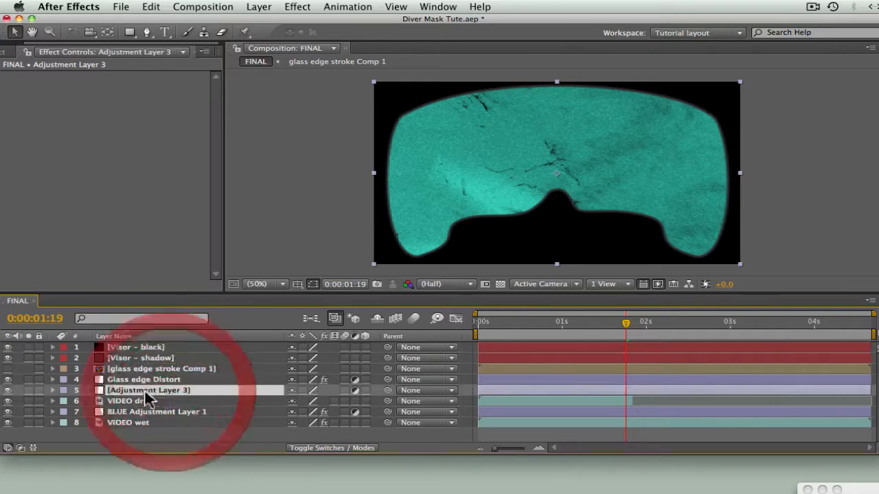
key(Return)
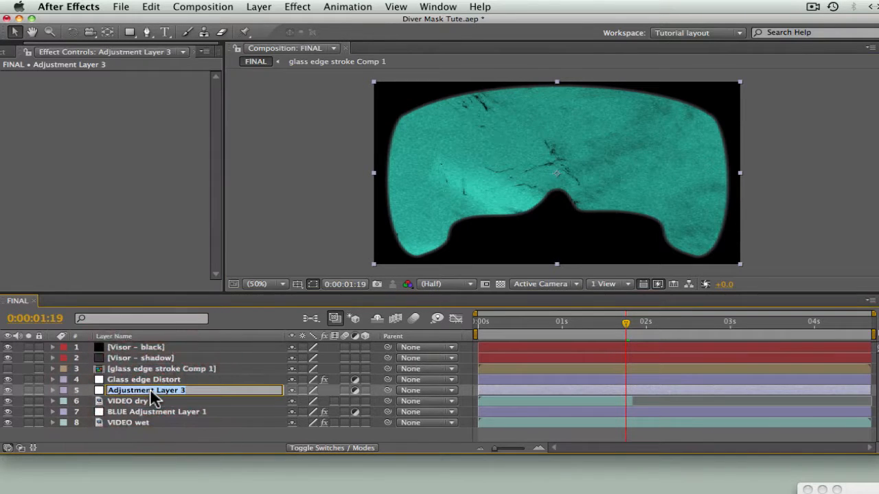
text(Visor warp)
key(Return)
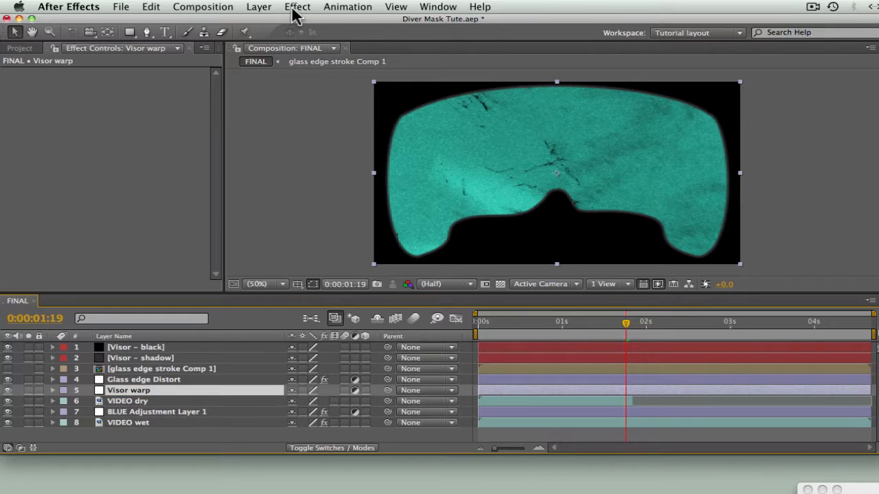
Apply Mesh Warp to the Visor warp layer and set its rows to 1 at 0:00:00:16.
click(296, 9)
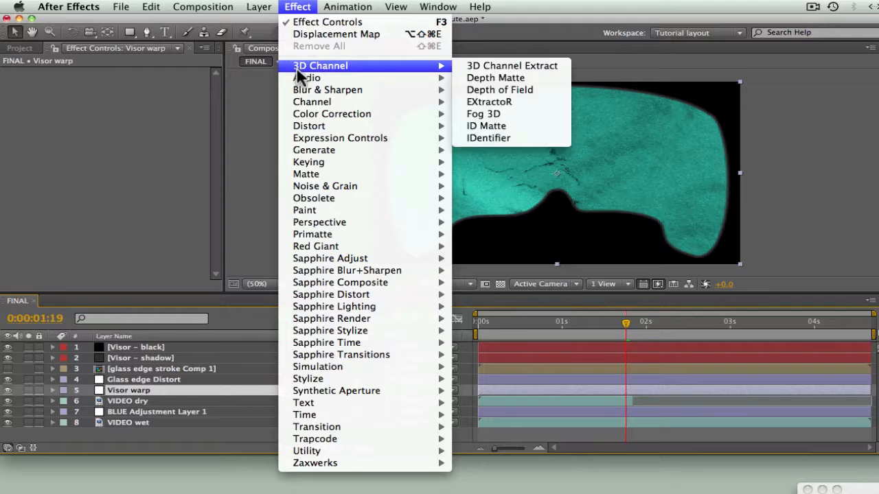
mouse_move(315, 129)
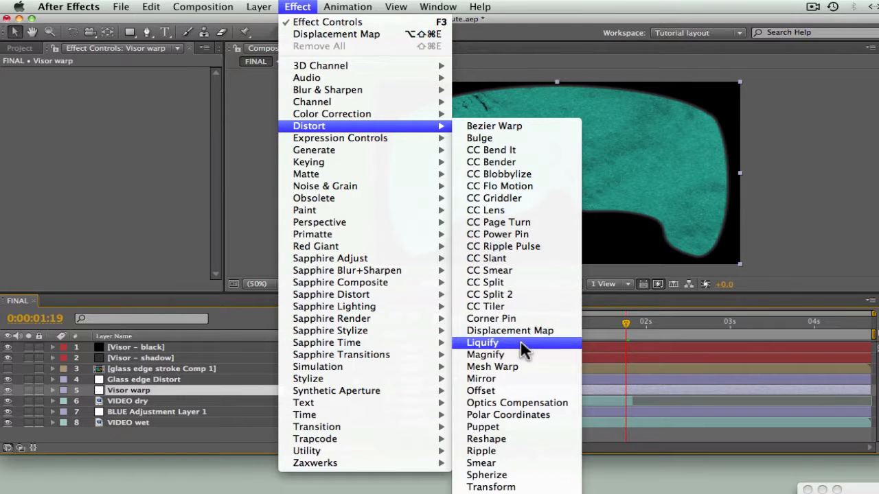
click(521, 368)
click(514, 324)
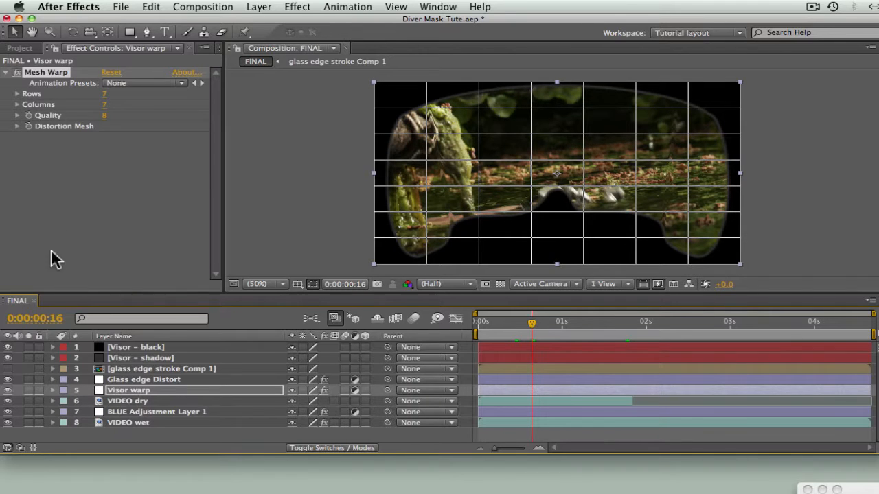
click(104, 94)
text(1)
click(107, 144)
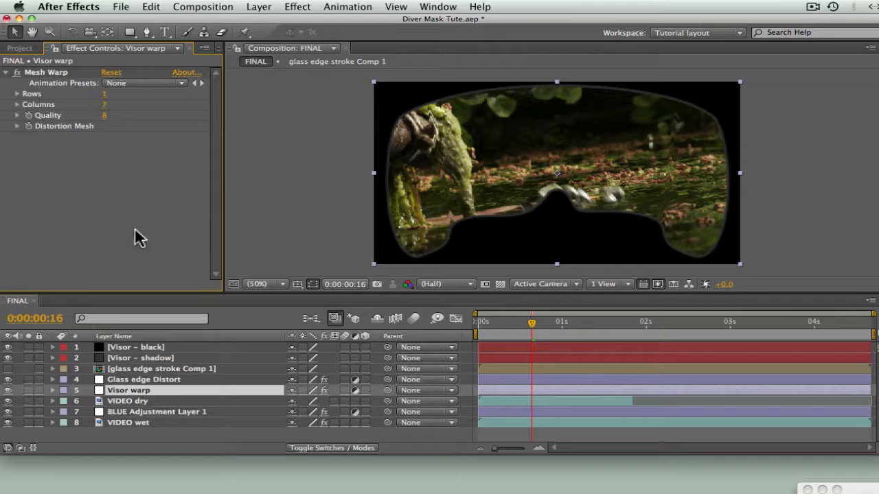
Show glass edge stroke Comp 1 as a guide and slant the two leftmost inner mesh lines along the left glass edge.
click(8, 368)
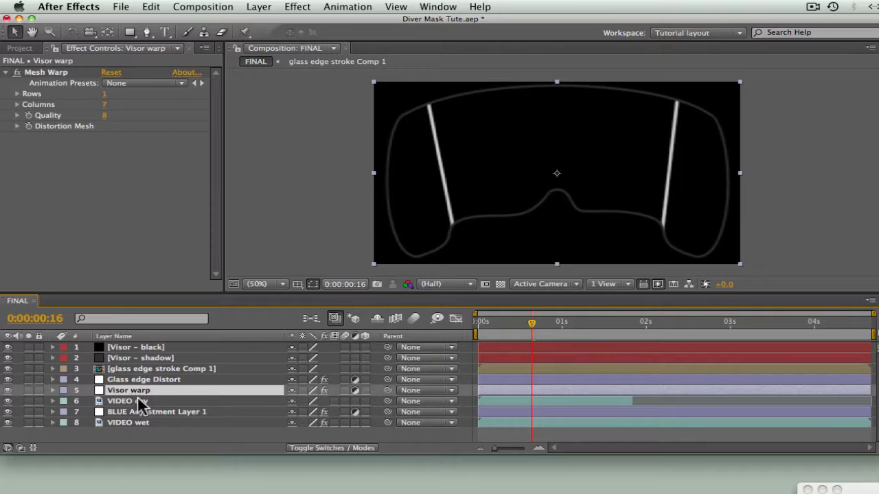
click(49, 73)
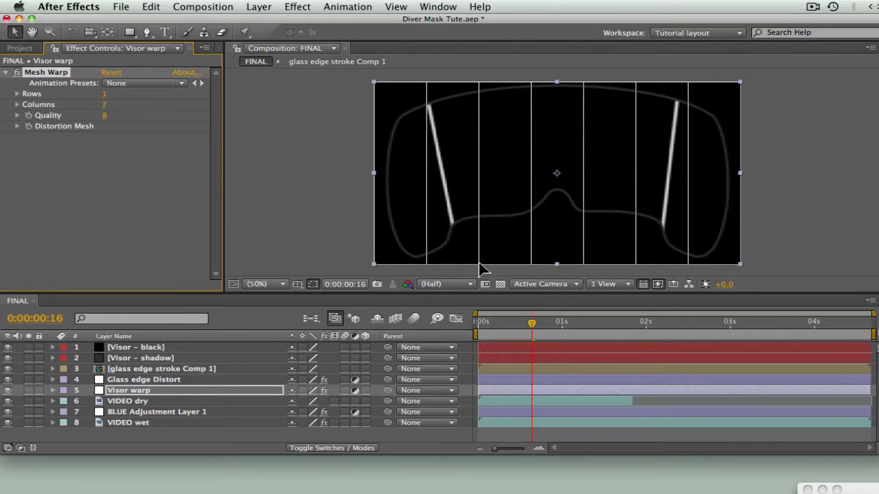
drag(479, 264, 486, 262)
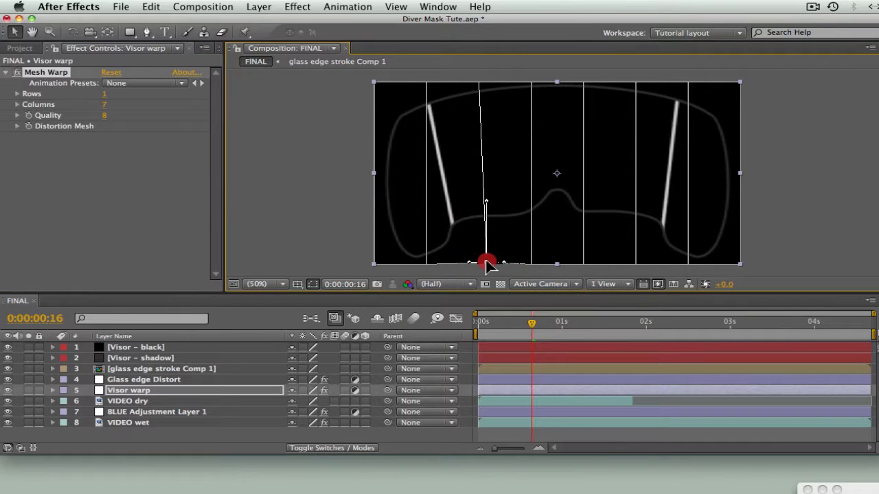
click(426, 264)
drag(427, 267, 438, 265)
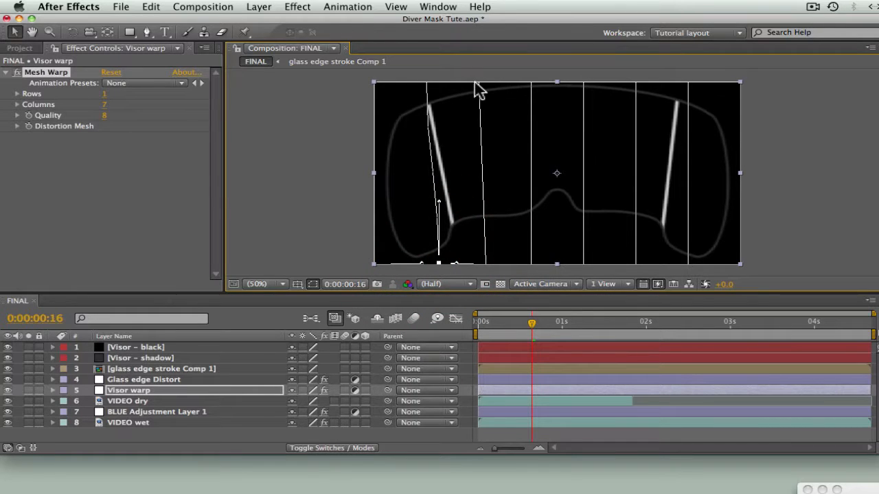
drag(426, 82, 419, 82)
drag(439, 264, 440, 263)
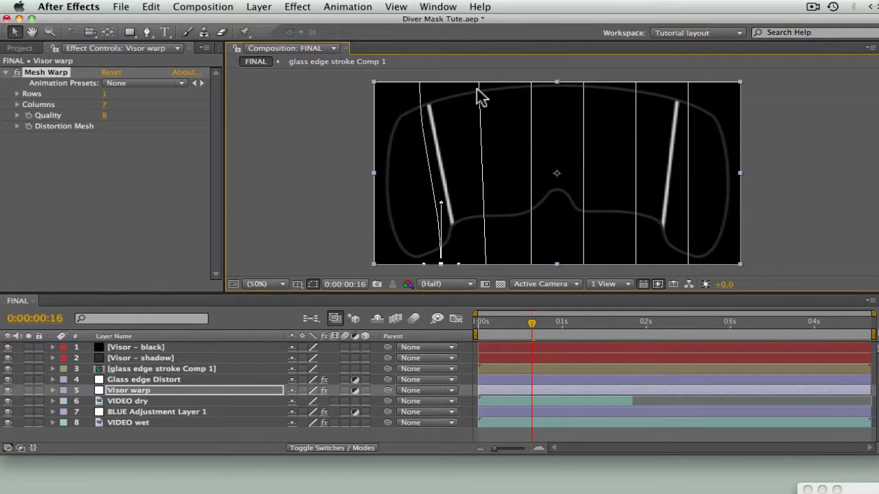
drag(479, 83, 477, 83)
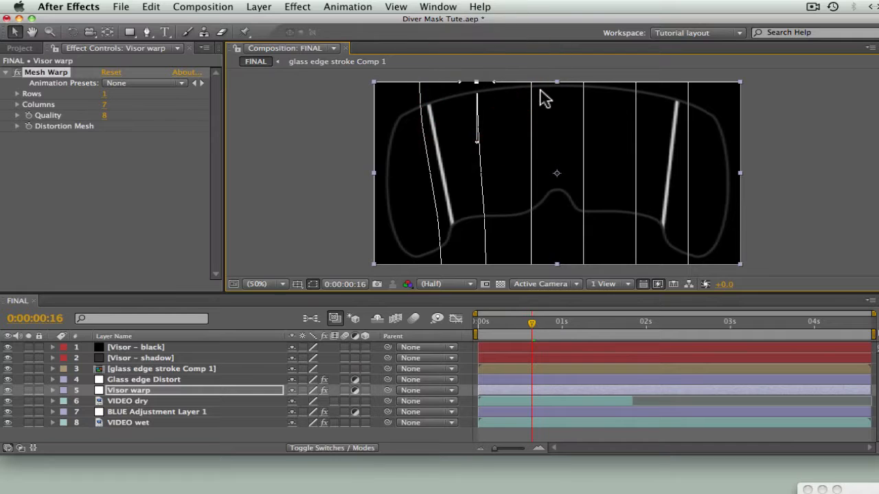
Pull the outer mesh corners beyond the frame and slant the two rightmost inner mesh lines along the right glass edge.
drag(366, 76, 741, 268)
drag(741, 266, 742, 273)
drag(742, 272, 740, 270)
drag(740, 270, 740, 272)
drag(740, 272, 741, 272)
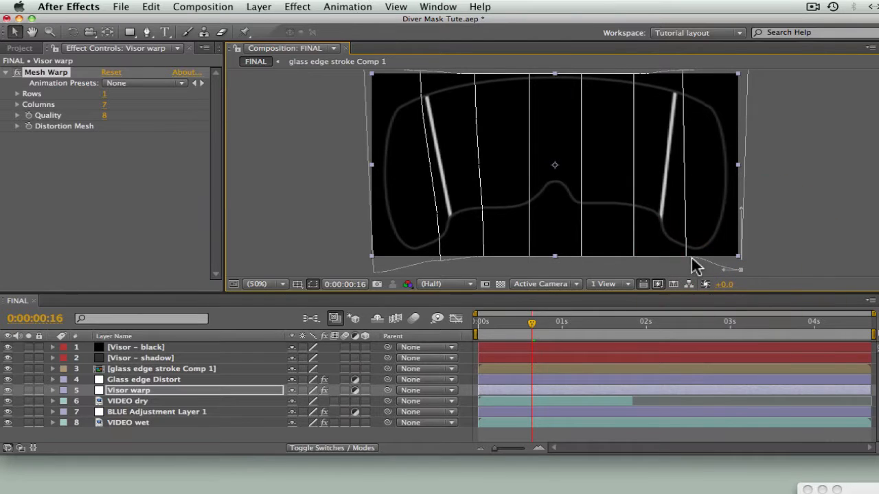
drag(689, 260, 627, 257)
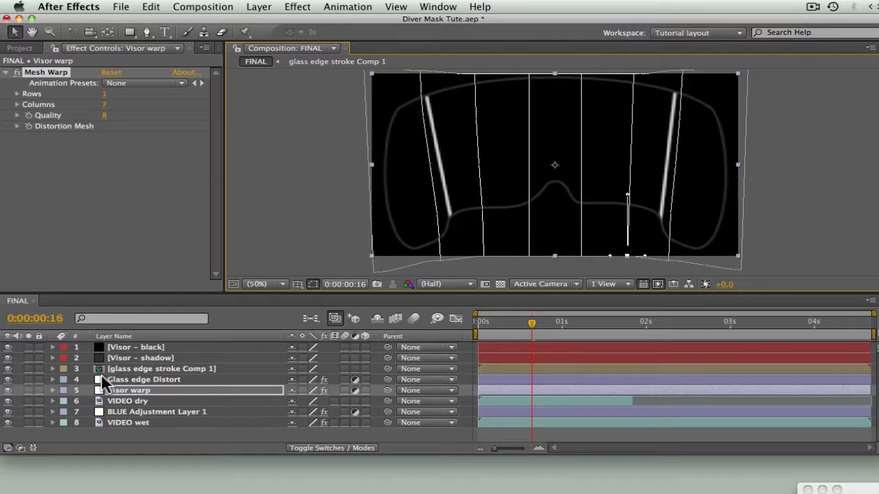
Hide the glass edge stroke Comp 1 layer and enlarge the composition view at 0:00:00:05.
click(8, 369)
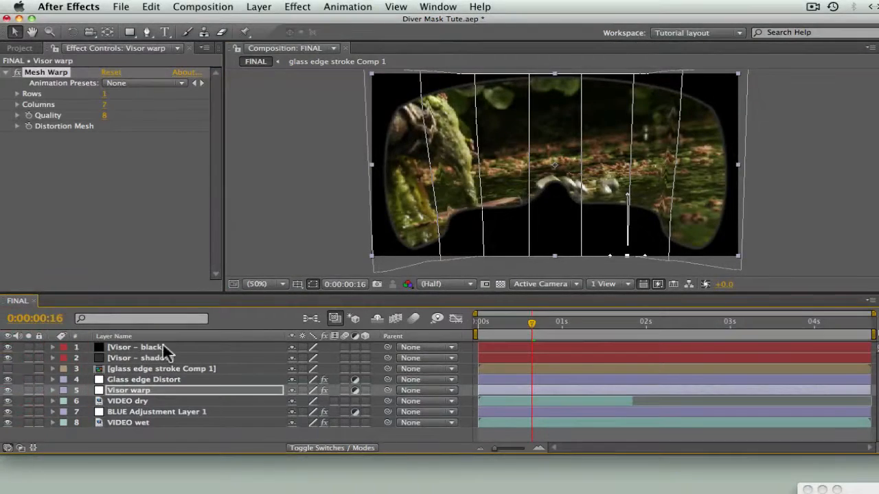
click(137, 208)
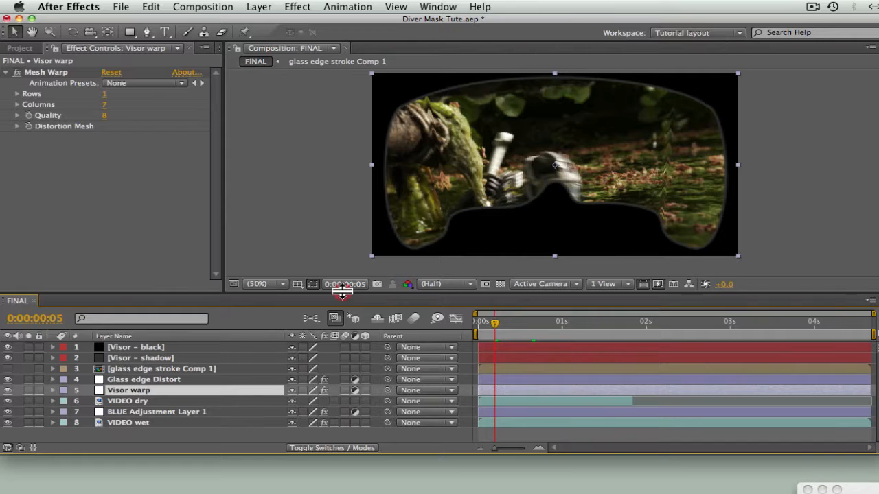
drag(342, 292, 344, 334)
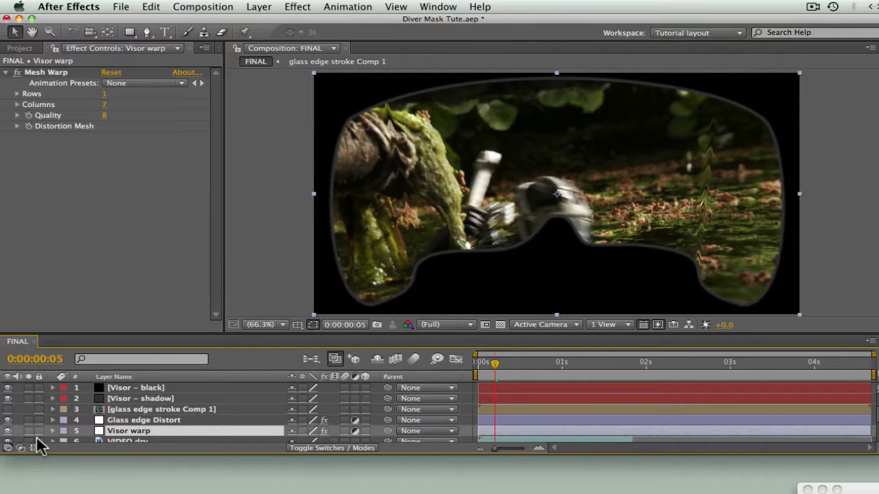
Compare the footage repeatedly with the Visor warp layer hidden and shown.
click(8, 431)
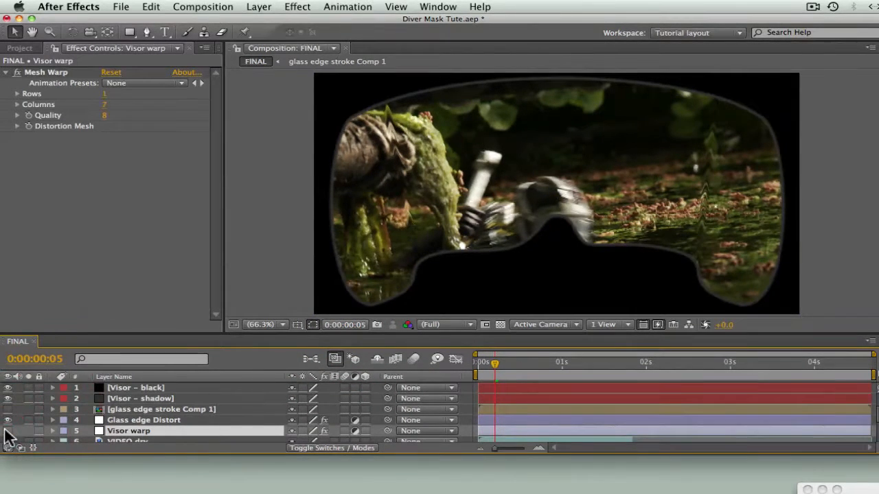
click(7, 432)
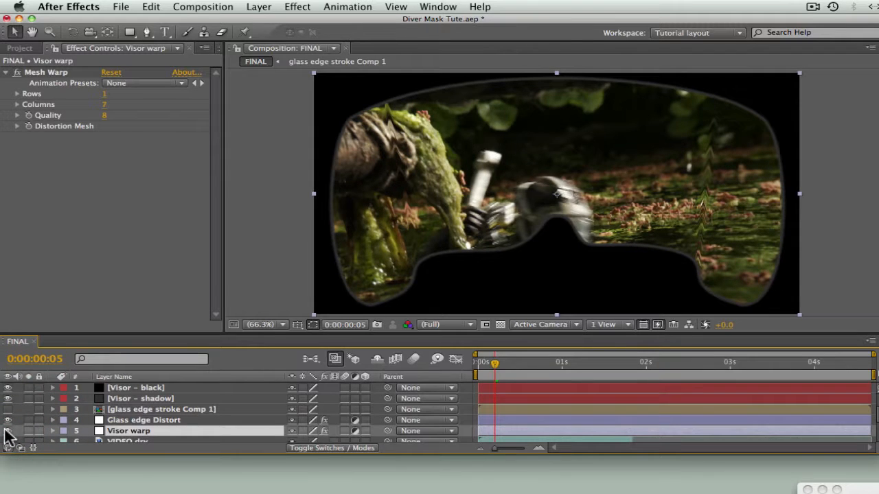
click(7, 431)
click(8, 432)
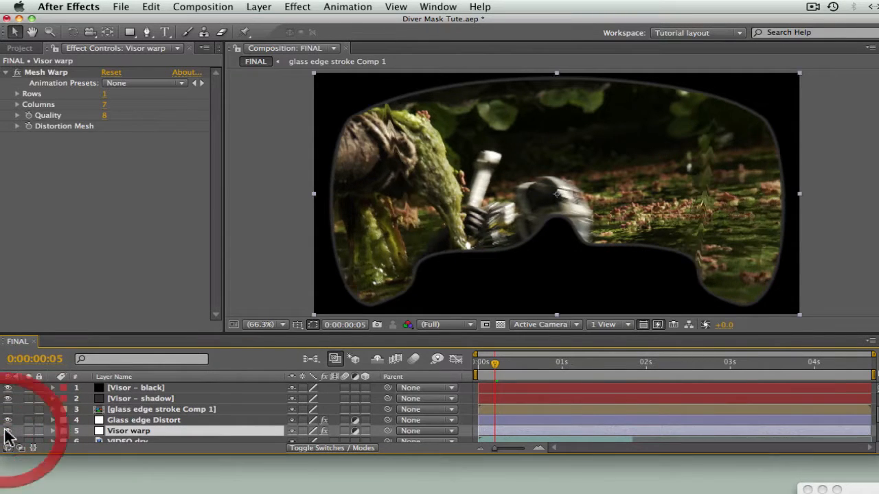
click(7, 431)
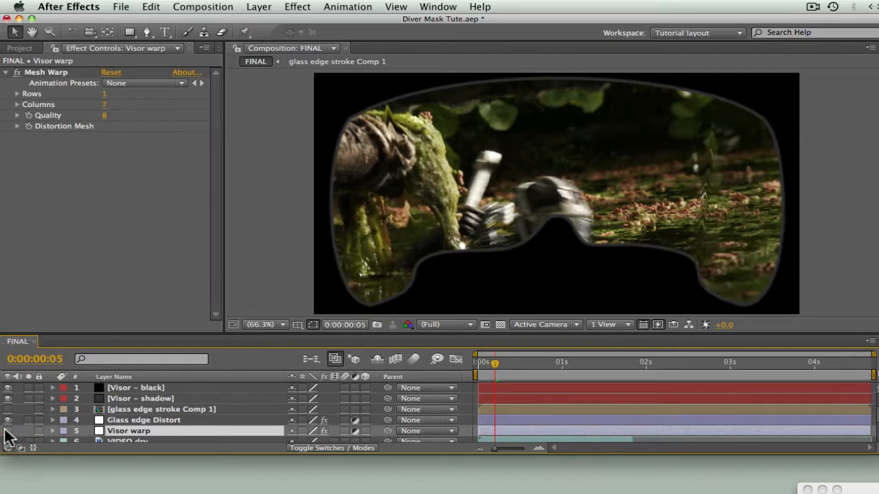
Show the Visor warp layer, advance to 0:00:00:06 and enlarge the timeline area until all eight layers fit.
click(8, 432)
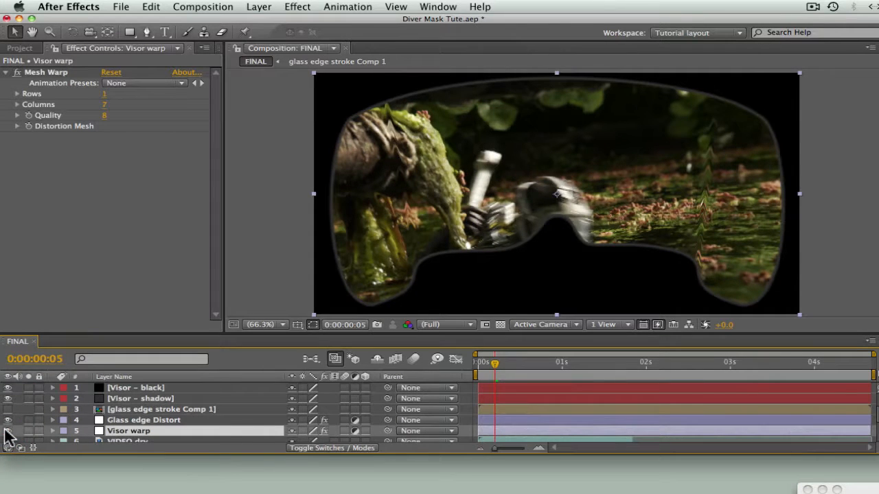
key(Page_Down)
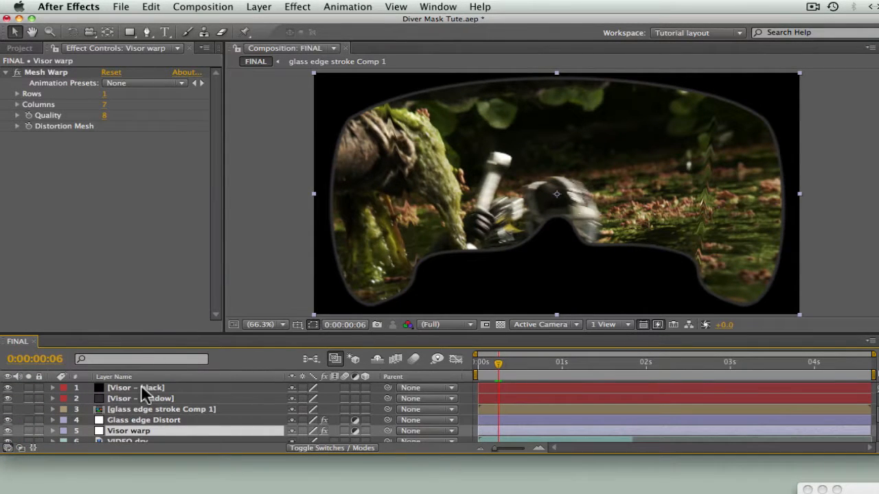
drag(335, 329, 334, 286)
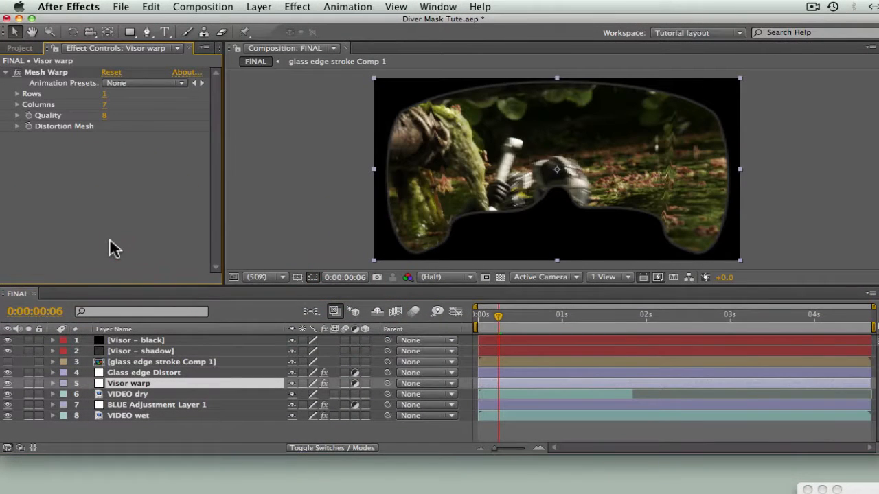
Create a new composition named droplet with a width and height of 100 px.
click(19, 48)
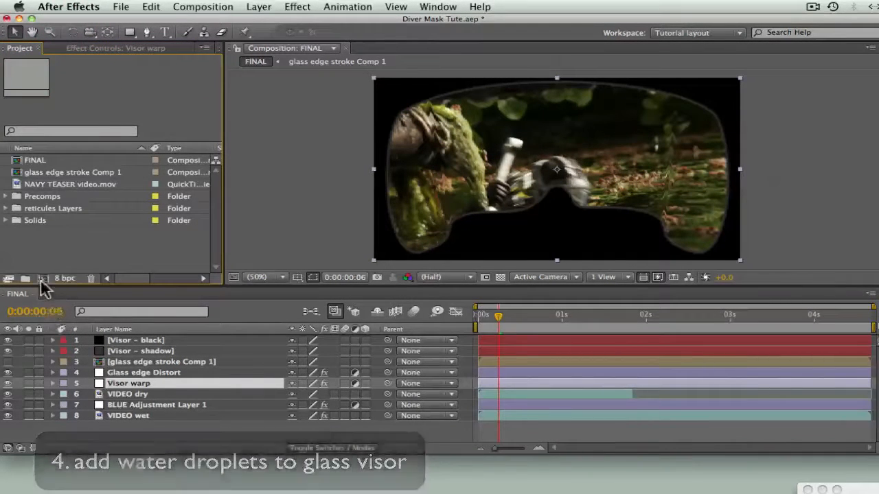
click(42, 279)
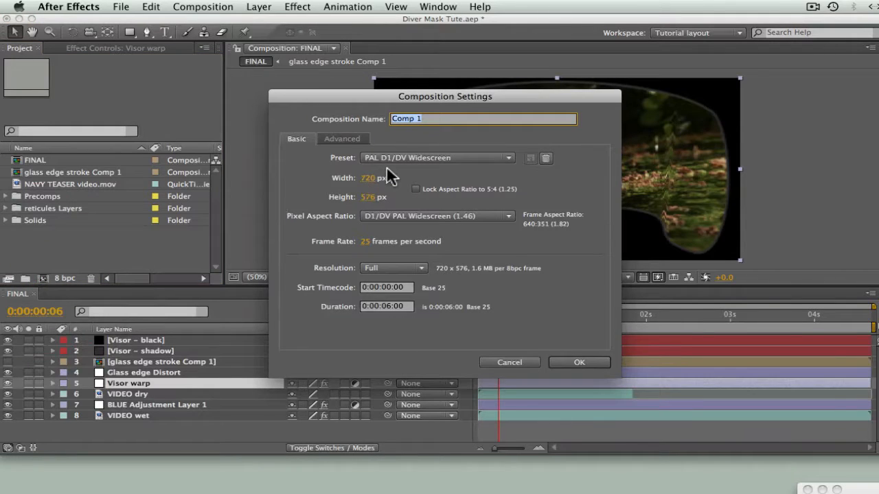
text(droplet)
click(368, 178)
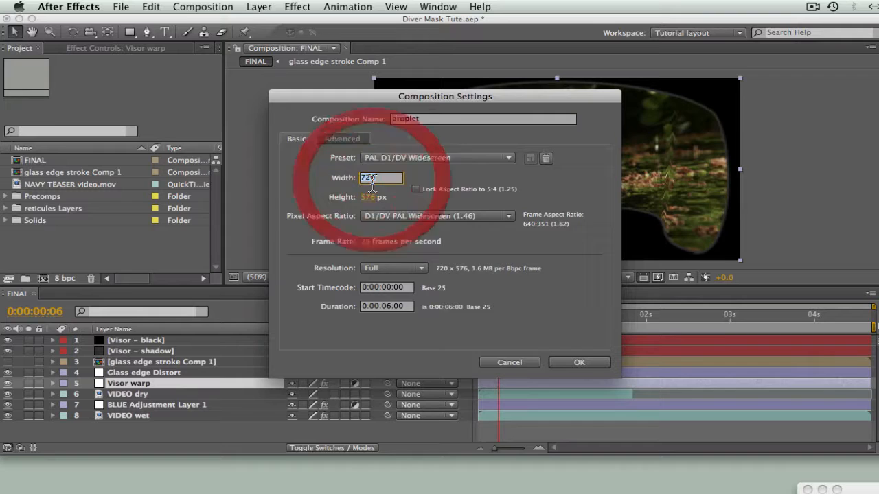
text(100)
key(Tab)
text(100)
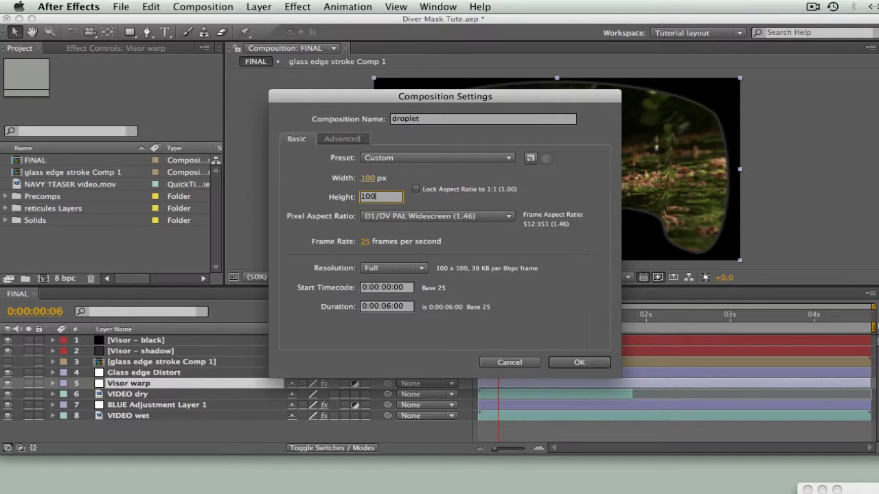
key(Return)
Draw a closed, irregular rounded droplet shape in the middle of the droplet composition with the Pen tool.
click(147, 34)
drag(546, 112, 675, 195)
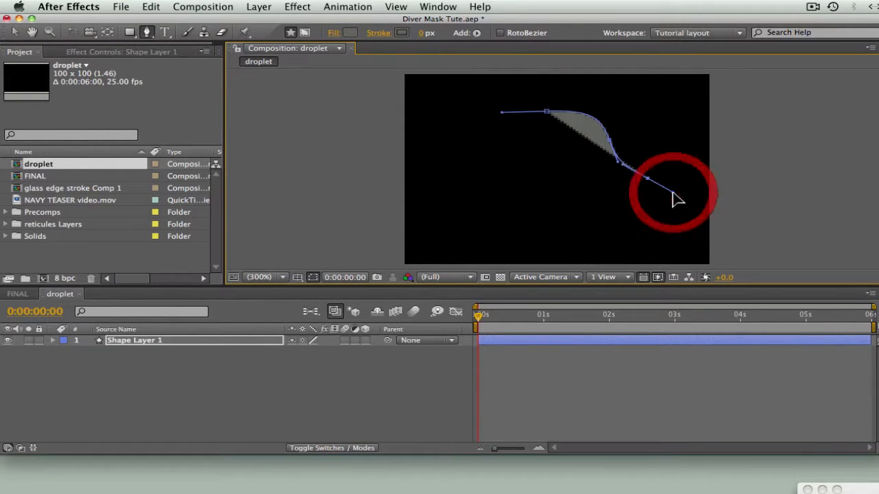
drag(597, 245, 581, 249)
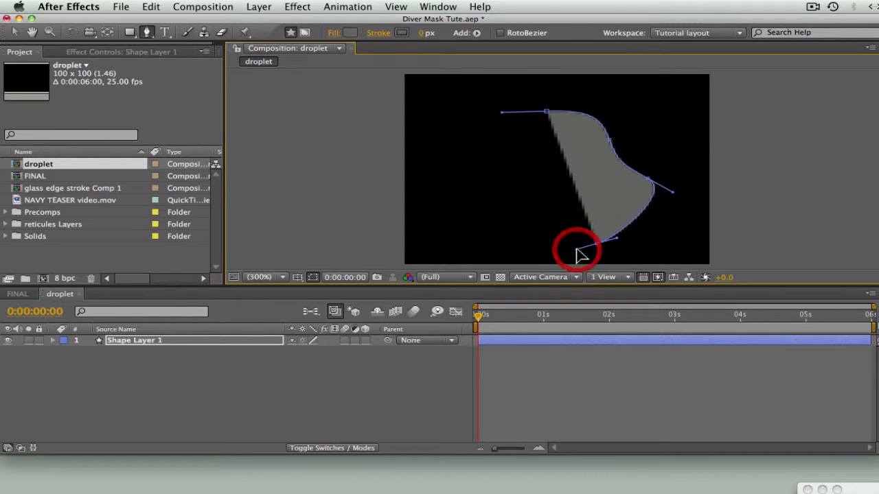
click(483, 210)
drag(482, 209, 482, 166)
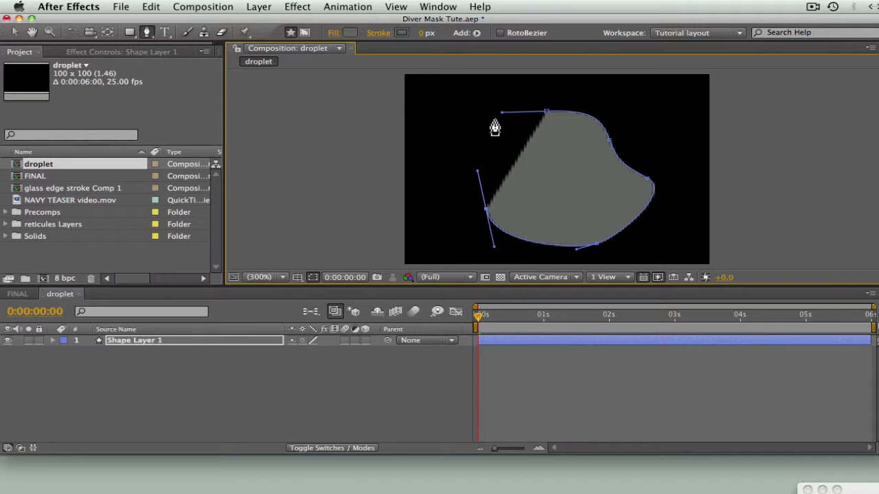
drag(546, 114, 614, 116)
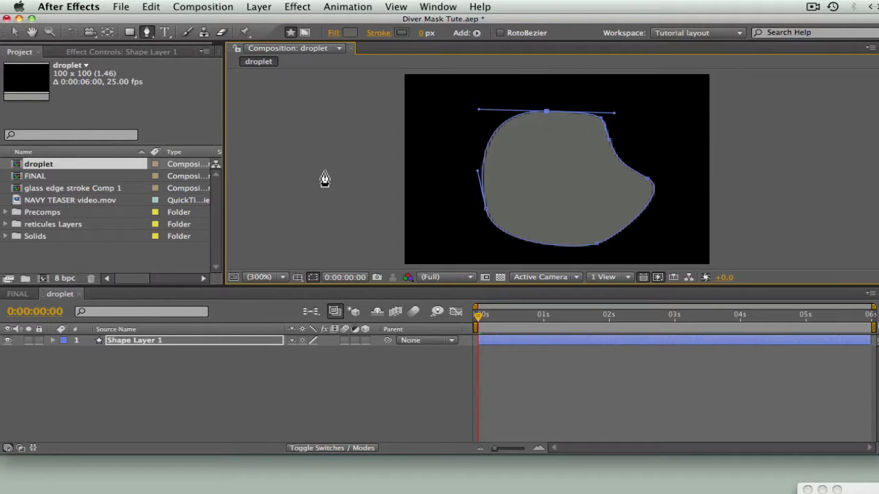
Add a Bevel and Emboss layer style to the droplet shape layer and expand its settings.
click(259, 6)
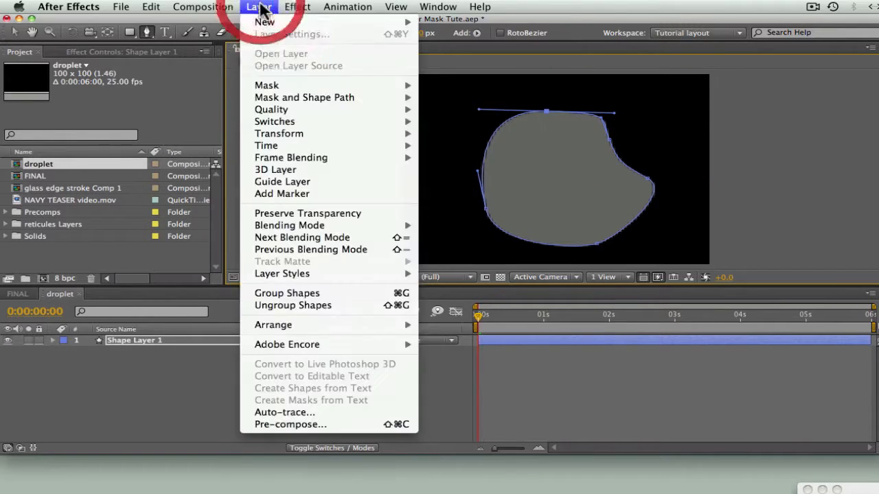
mouse_move(281, 273)
click(530, 364)
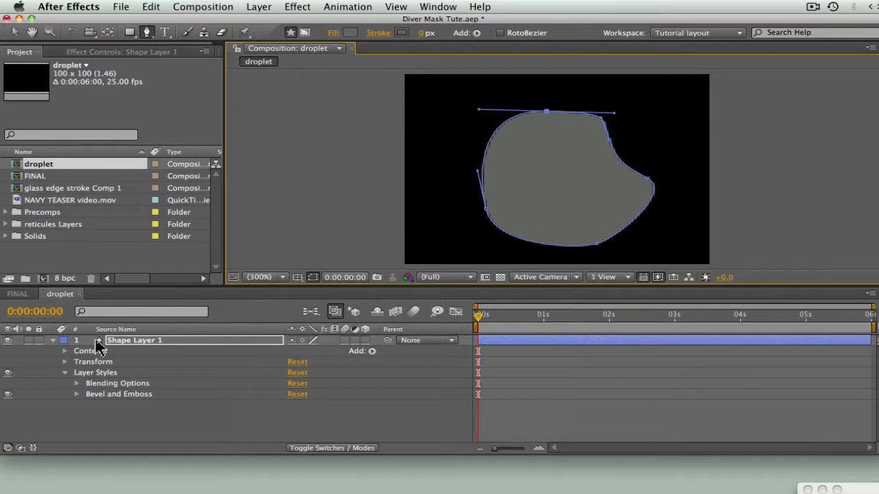
click(76, 394)
scroll(76, 389, down, 3)
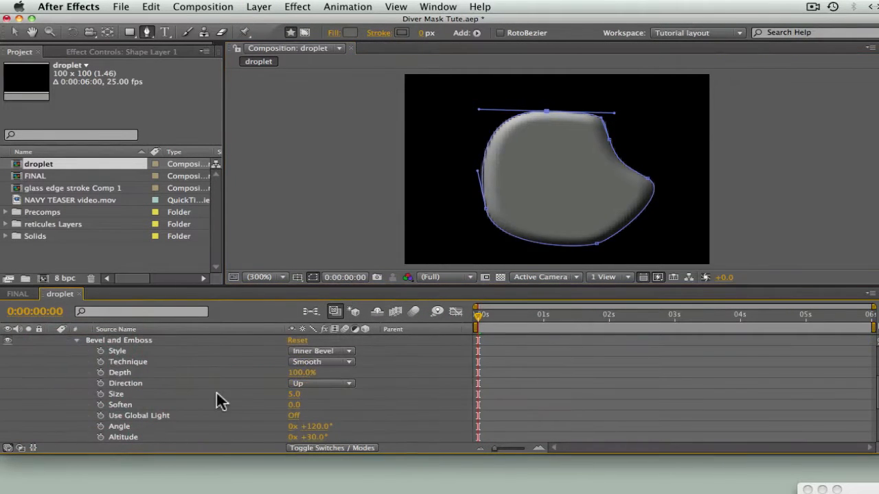
Set the Bevel and Emboss style to Emboss, its depth to 70% and its size to 36.
click(319, 350)
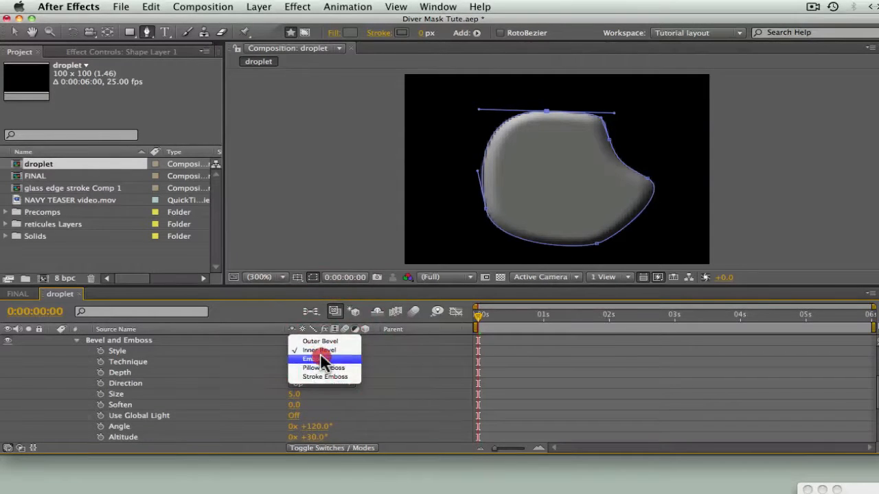
click(321, 359)
click(302, 373)
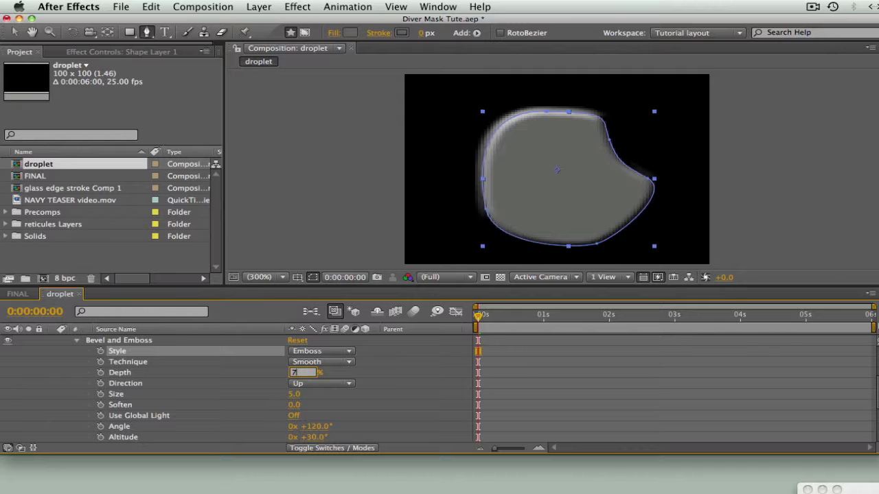
click(297, 395)
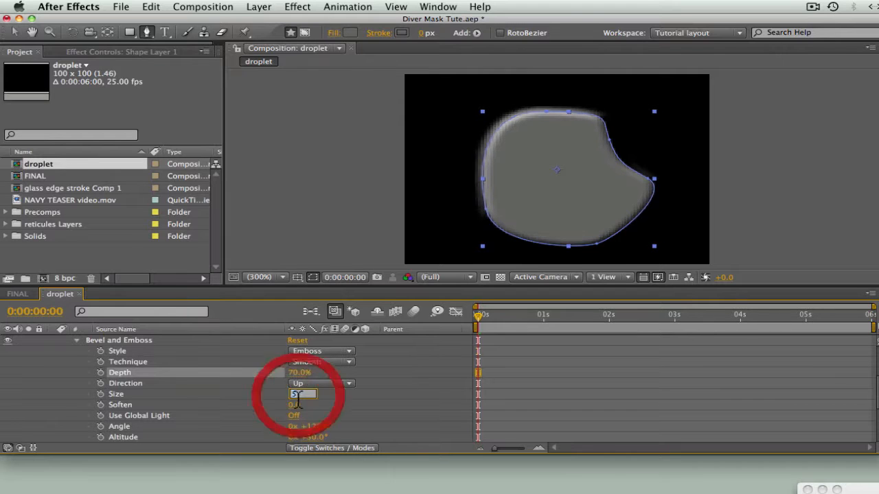
text(36)
Set the bevel's angle to 144° and altitude to 70°, and collapse the layer styles.
click(311, 426)
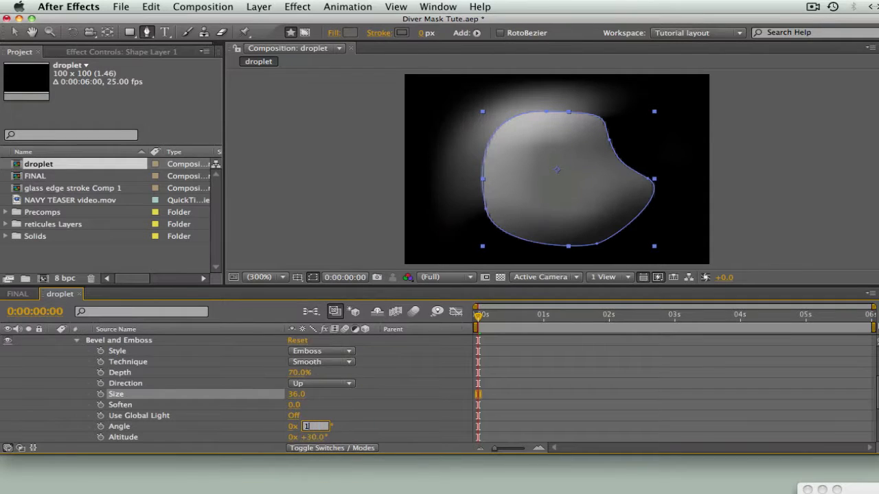
text(144)
key(Tab)
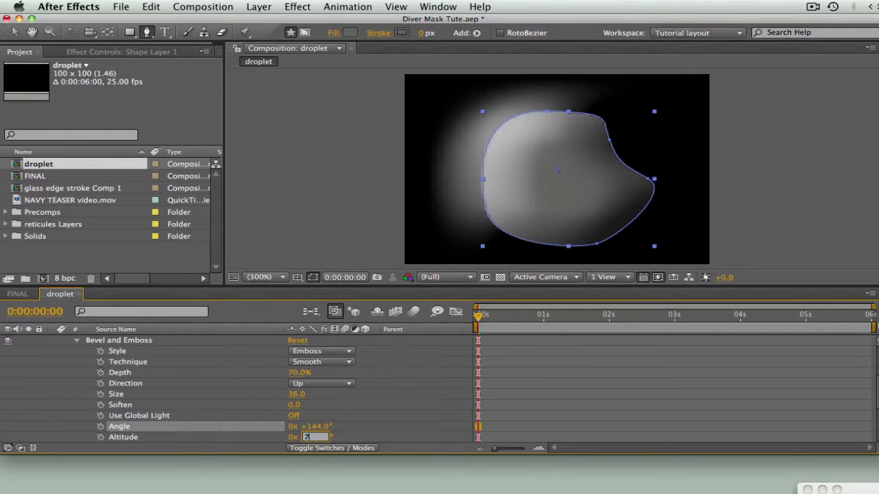
text(70)
click(385, 437)
scroll(355, 405, down, 3)
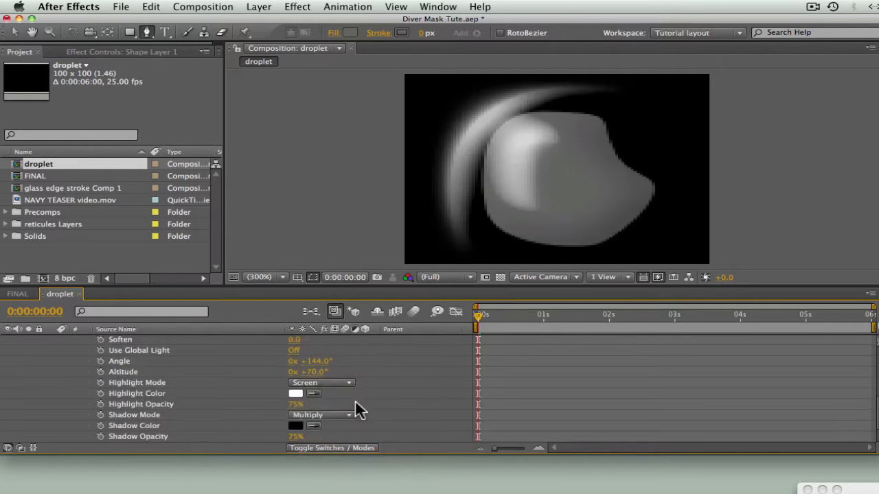
scroll(353, 372, up, 3)
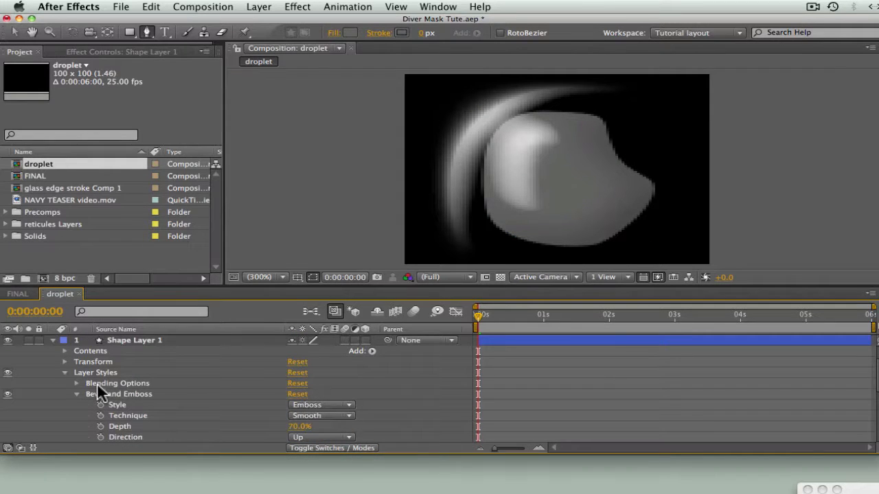
click(65, 371)
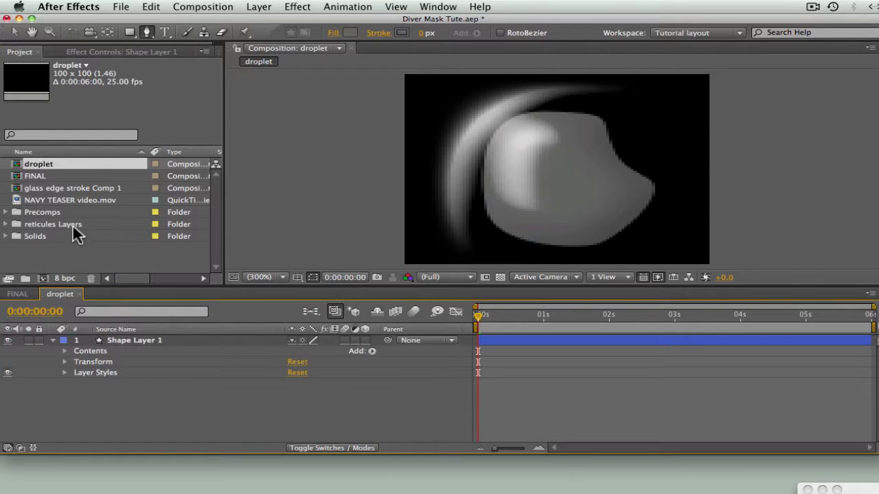
Create a new composition from droplet, using the PAL D1/DV Widescreen preset and the name MASK WATER DROPS.
drag(17, 165, 43, 278)
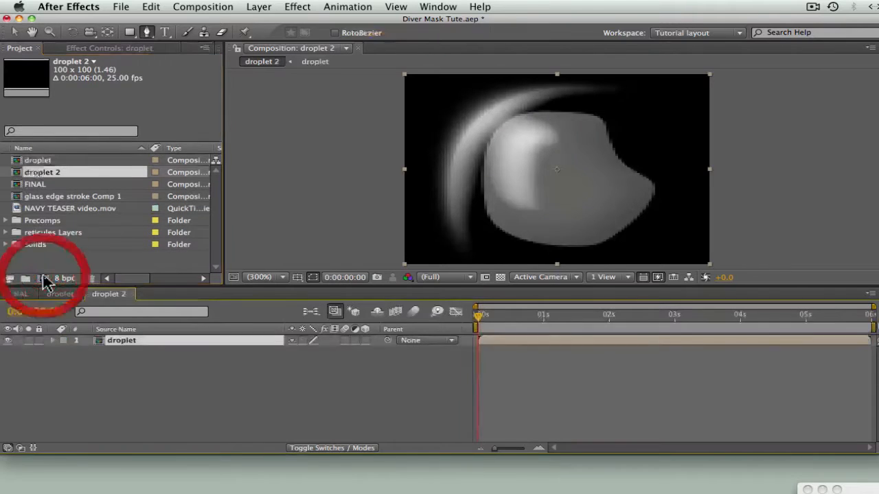
click(36, 174)
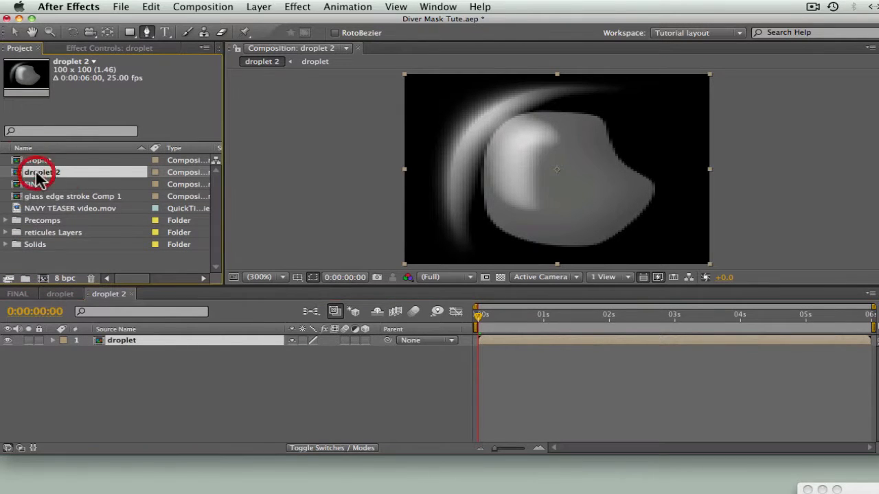
click(221, 9)
click(214, 42)
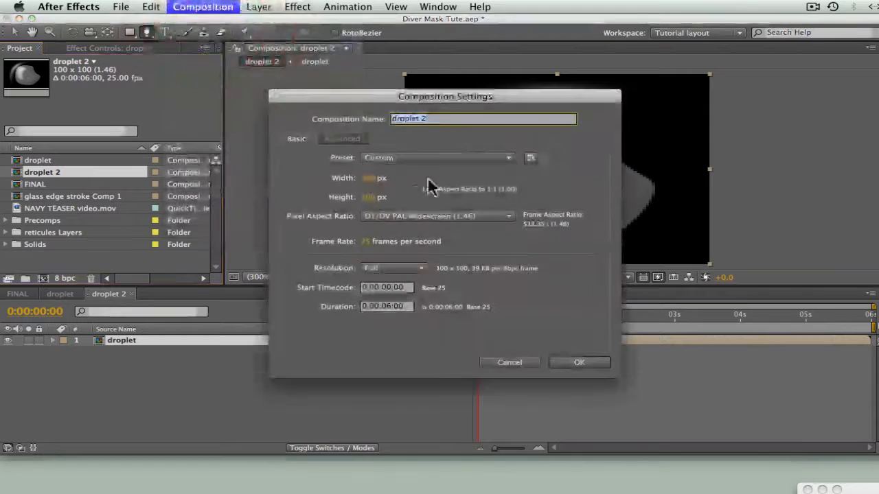
click(445, 158)
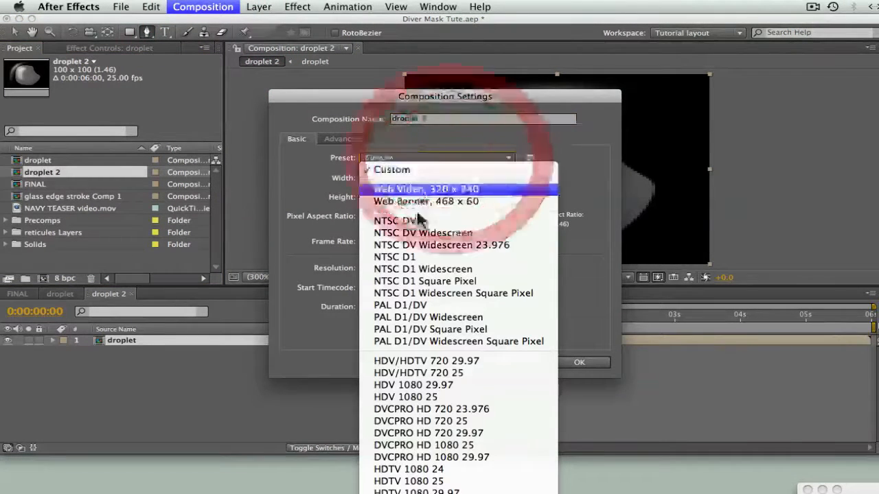
click(446, 317)
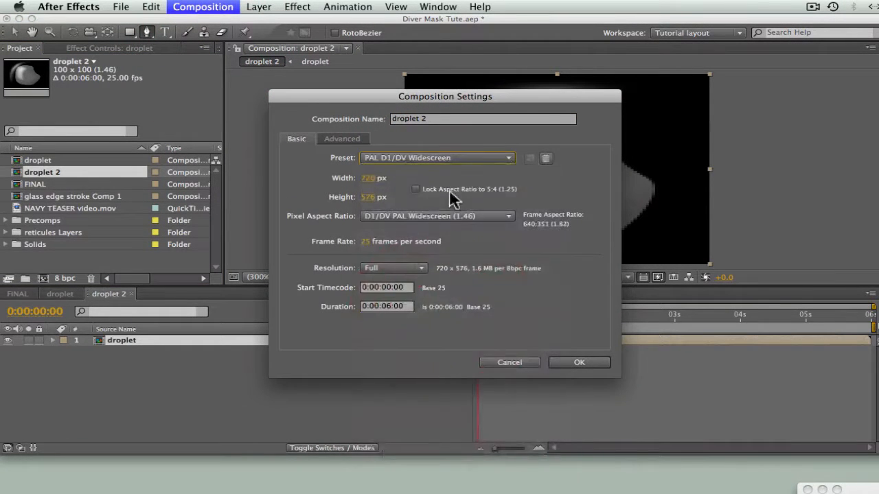
click(454, 118)
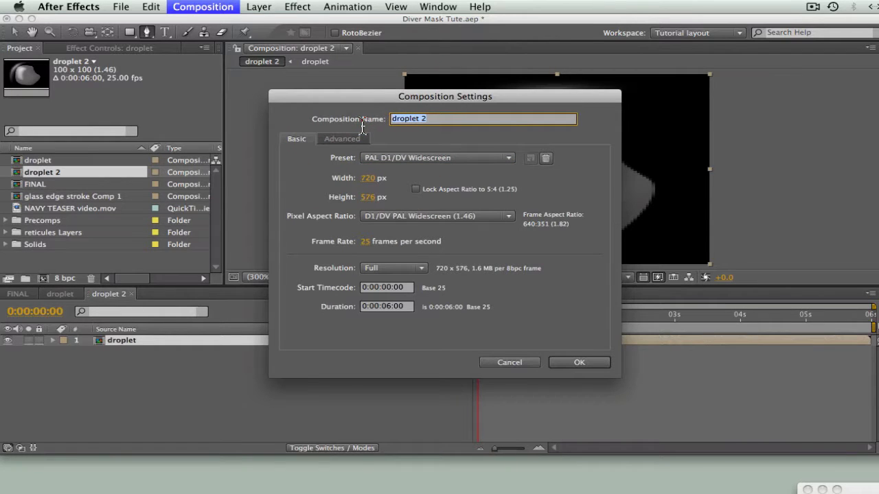
text(MASK WATER DROPS)
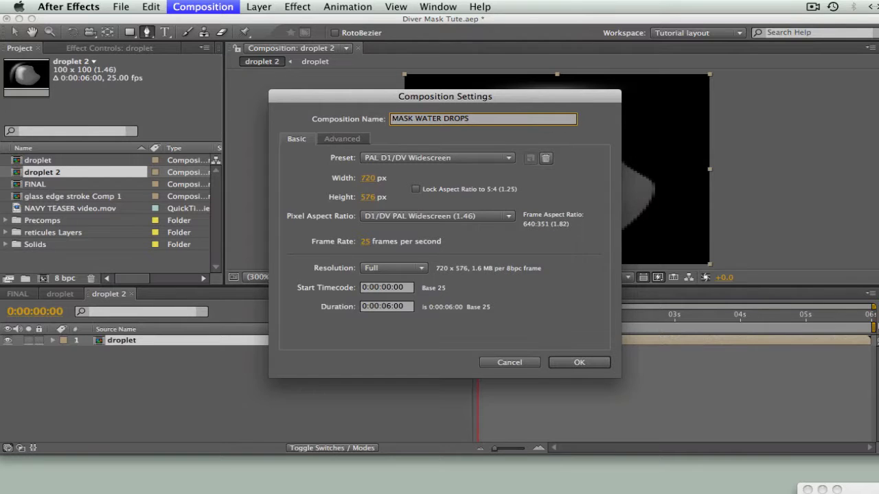
key(Return)
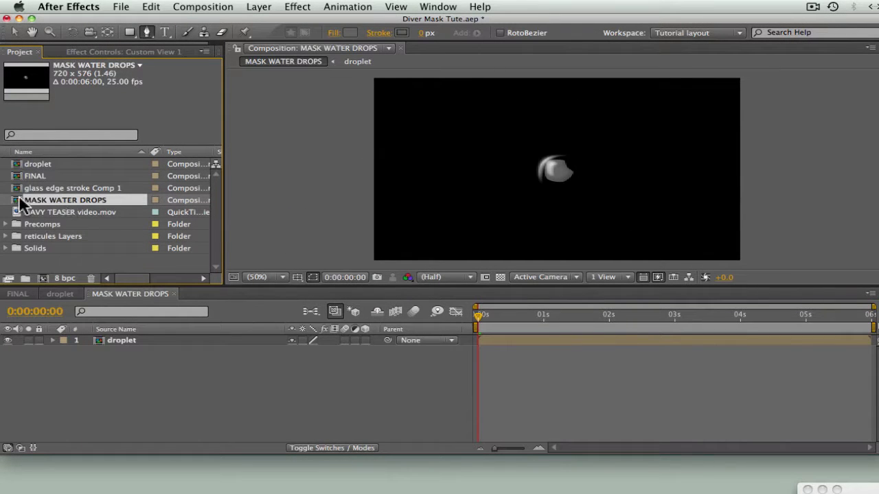
Move the MASK WATER DROPS, droplet and glass edge stroke Comp 1 compositions into the Precomps folder and expand it.
mouse_move(17, 200)
mouse_down()
mouse_move(17, 224)
mouse_move(19, 192)
mouse_move(40, 212)
mouse_up()
drag(24, 167, 33, 199)
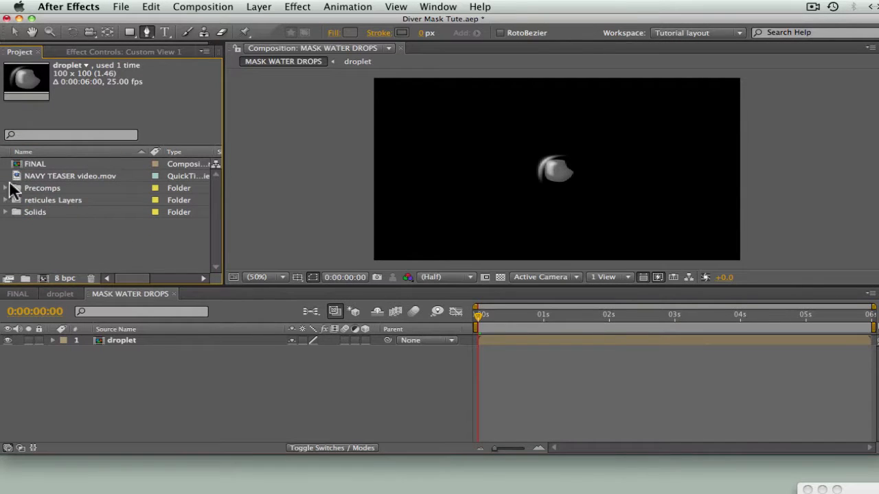
click(7, 188)
Add a black 720 × 576 px solid above the droplet layer in MASK WATER DROPS.
click(124, 341)
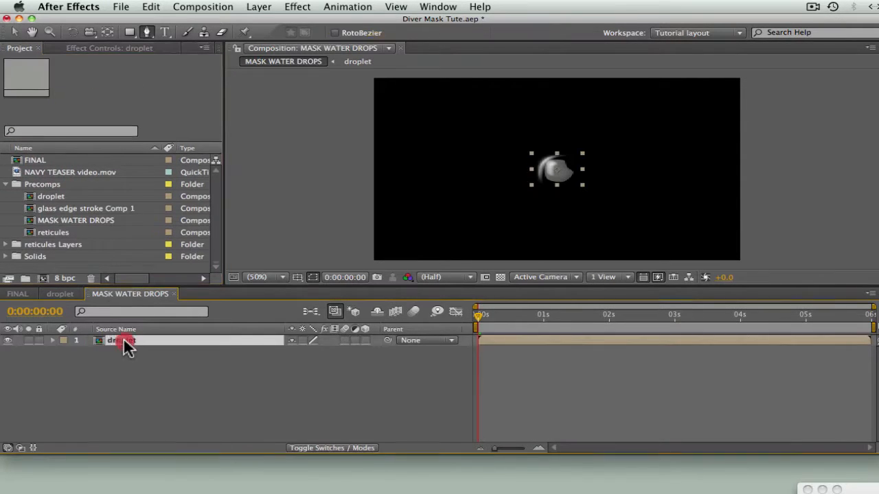
click(265, 9)
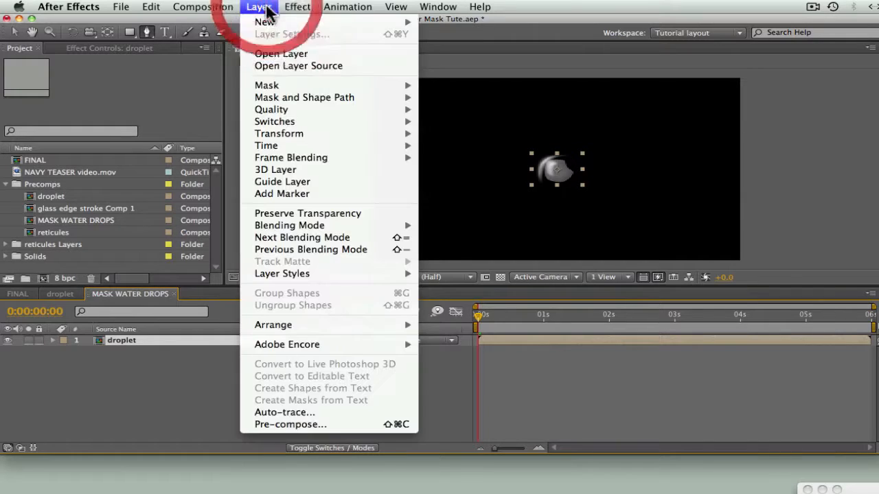
mouse_move(278, 22)
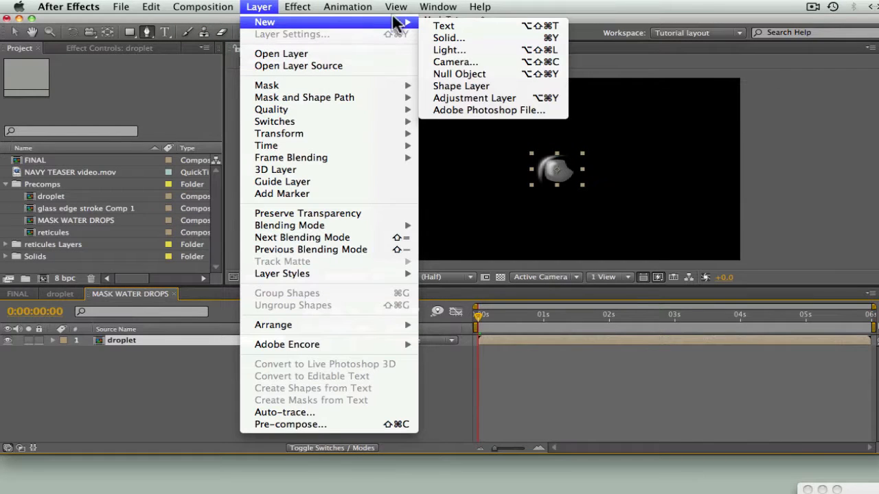
click(445, 38)
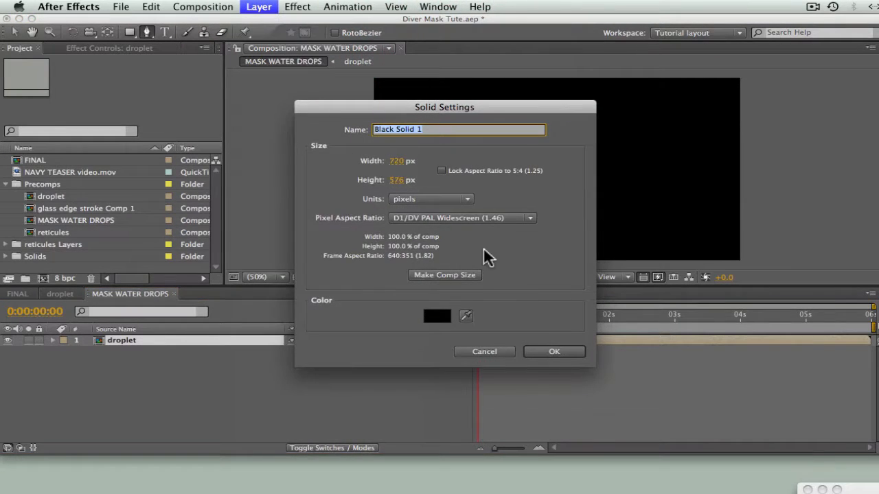
click(554, 352)
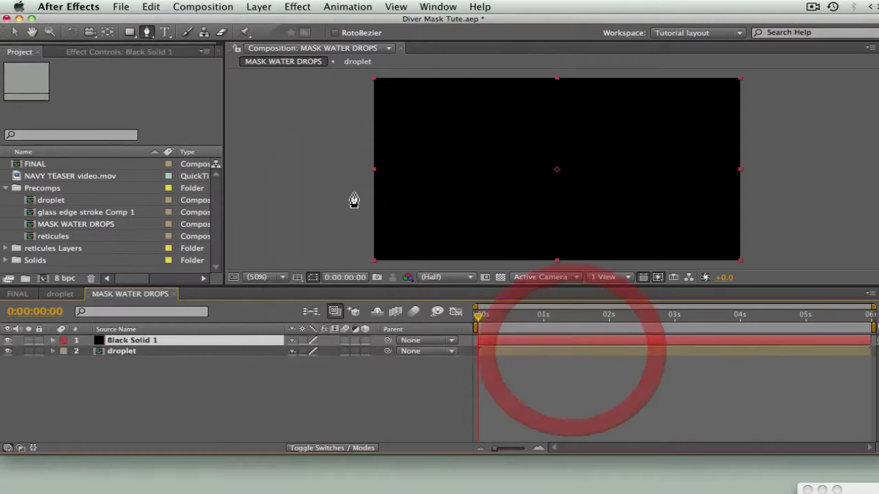
Apply the Foam simulation effect to the black solid and set its view to Rendered.
click(298, 9)
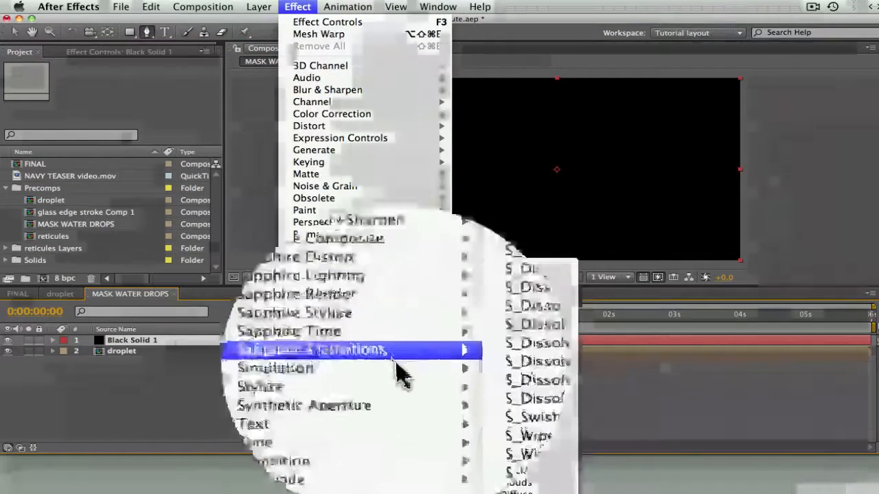
mouse_move(397, 365)
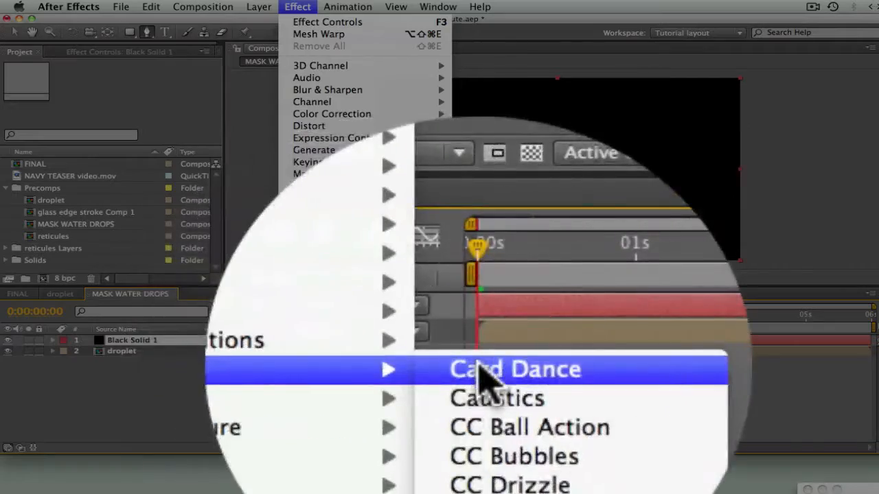
click(525, 421)
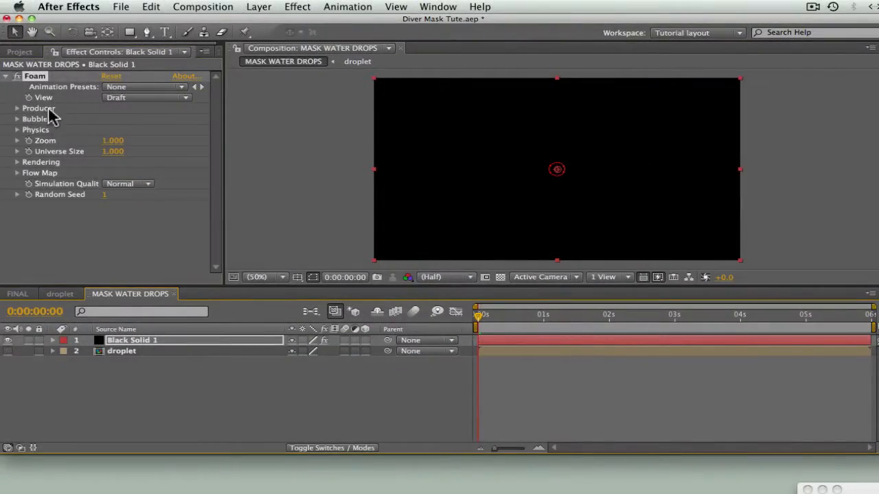
click(115, 100)
click(114, 129)
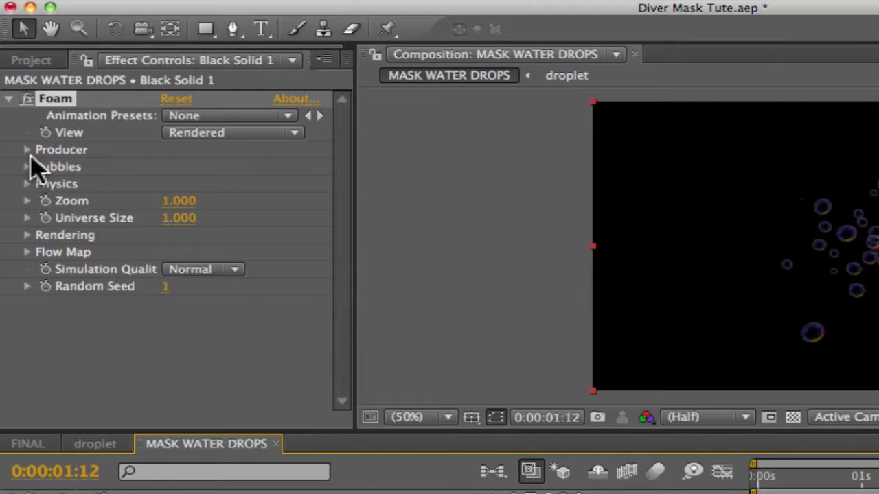
Set Foam's producer point Y to 760, producer X size to 0.45, Y size to 0.05 and production rate to 45.
click(22, 151)
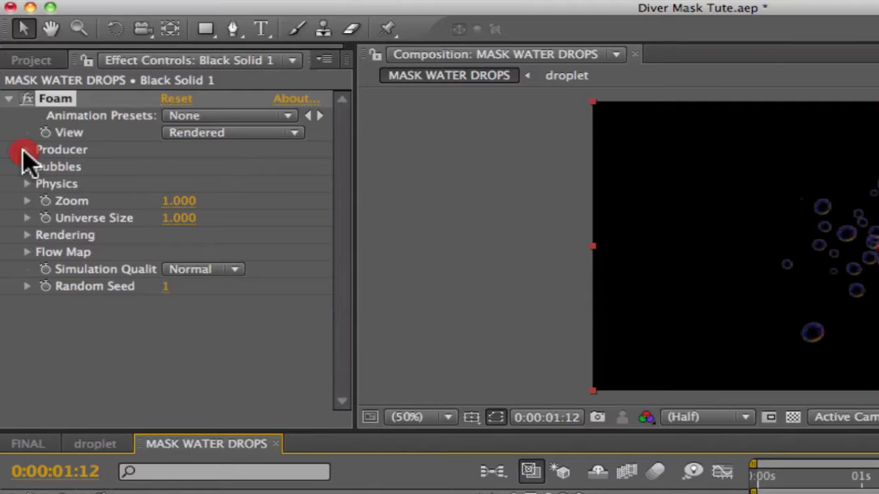
click(251, 168)
text(760)
key(Return)
click(180, 184)
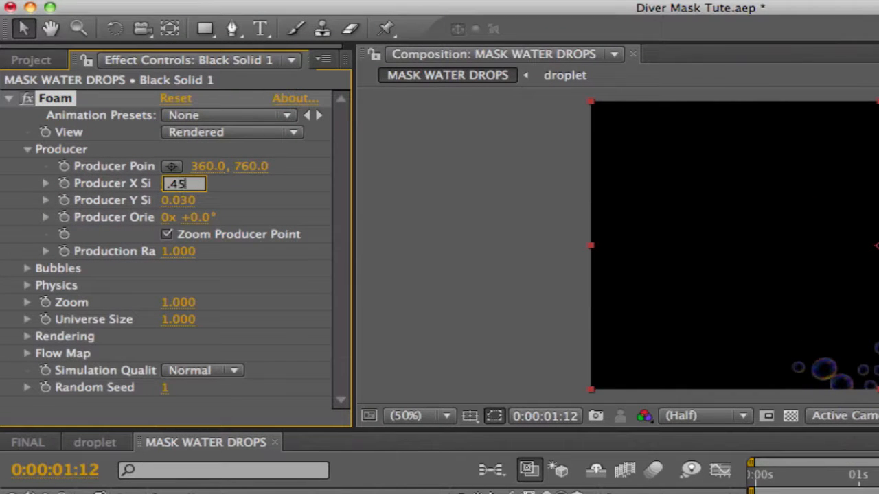
click(186, 201)
text(.05)
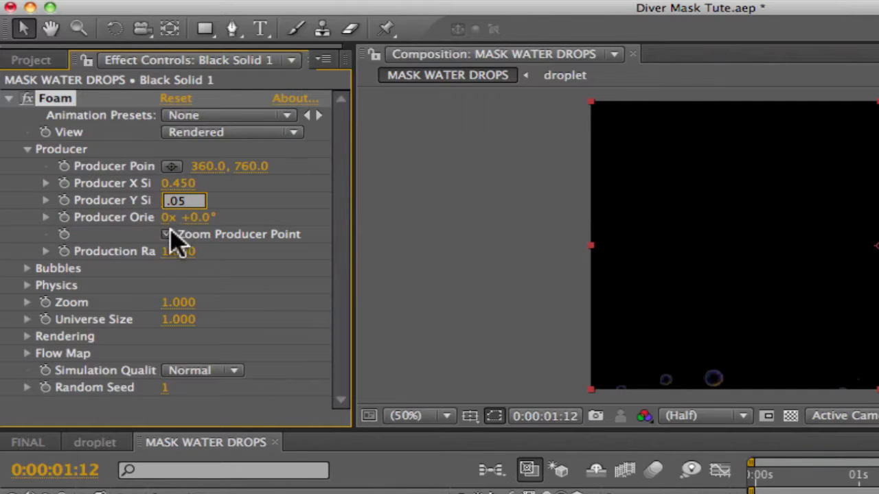
click(182, 252)
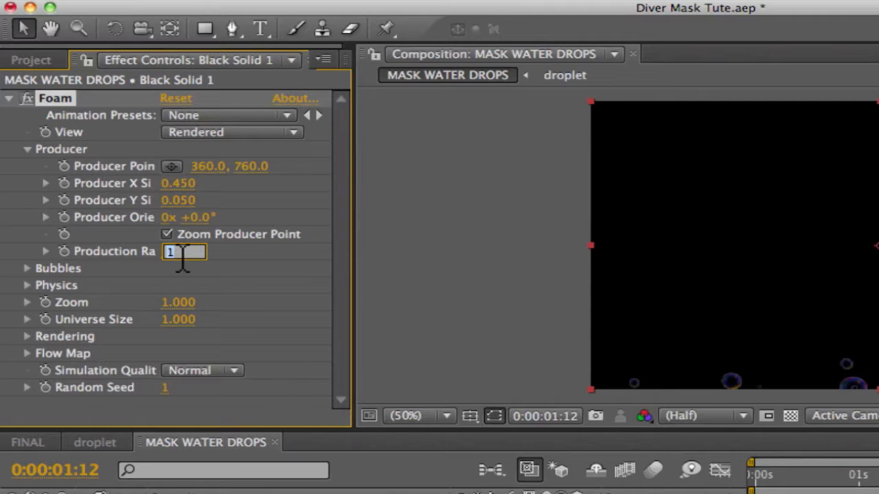
text(4)
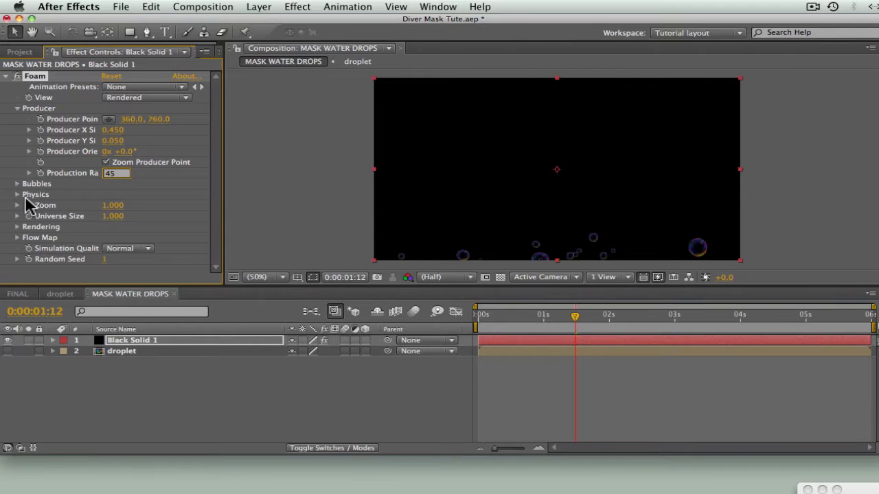
text(5)
Set the Foam bubble size to 1 and the size variance to 1.12.
click(17, 184)
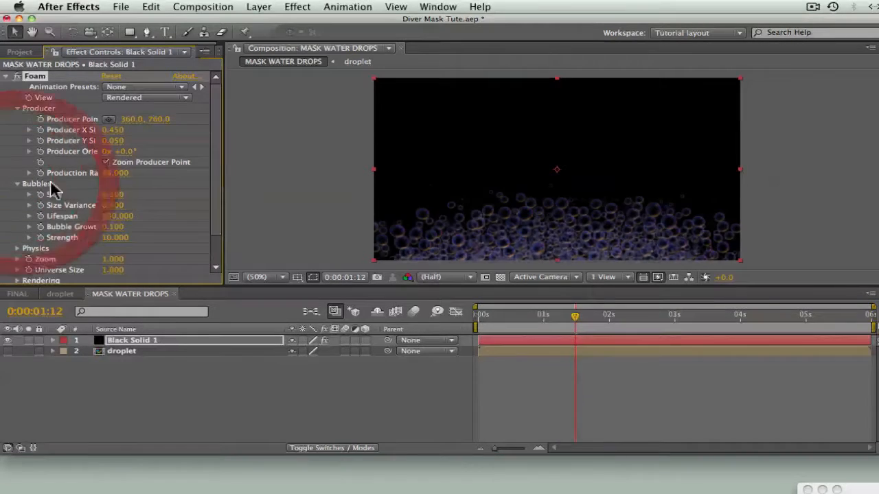
click(113, 194)
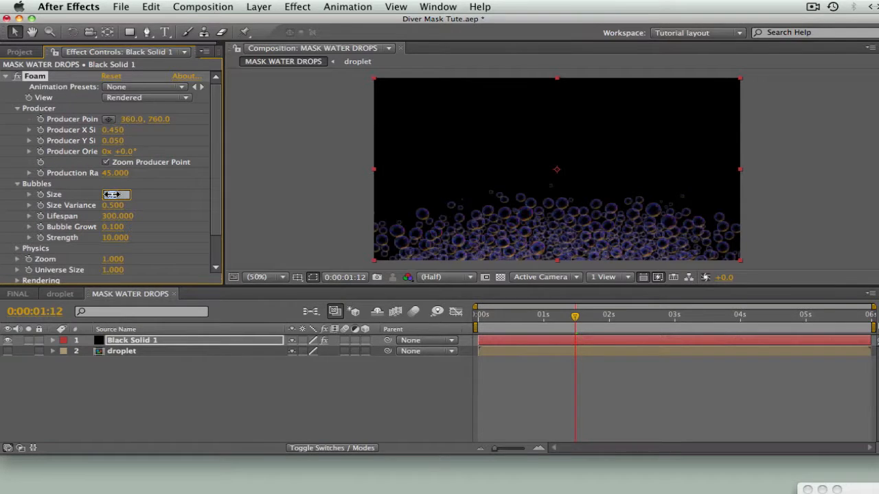
text(1)
click(113, 205)
text(12)
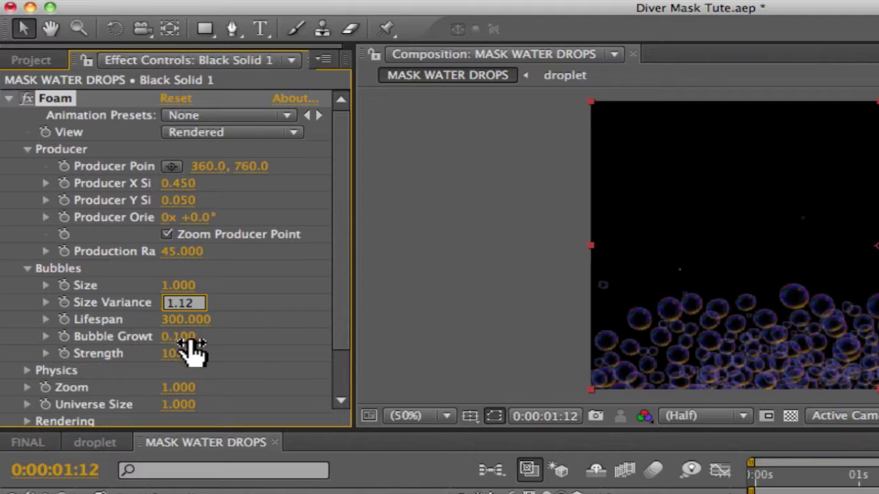
In Foam's physics settings, set the initial speed to 4.5, wind speed to 0 and wind direction to 3°.
scroll(200, 354, down, 1)
scroll(206, 365, down, 2)
click(26, 316)
scroll(195, 315, down, 3)
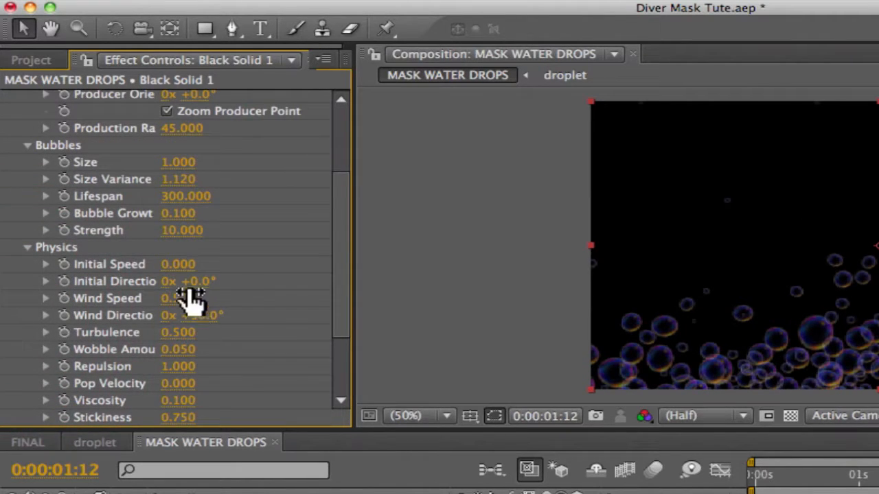
click(177, 264)
text(4.5)
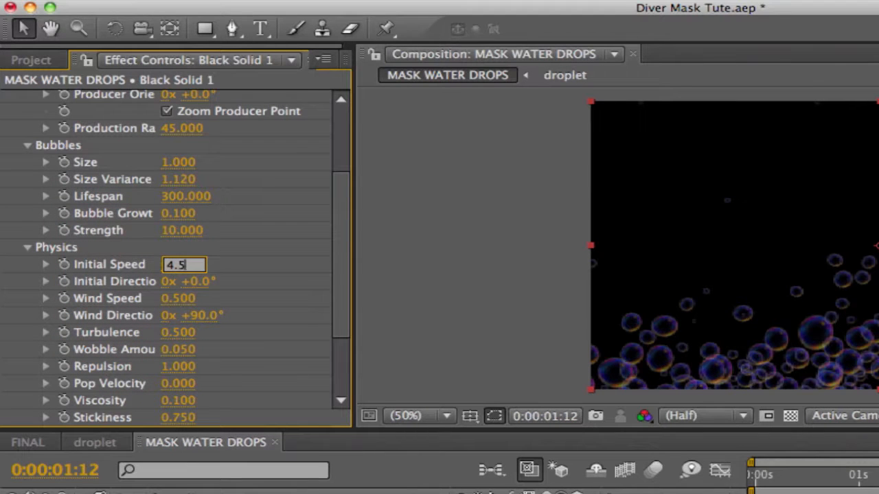
click(184, 300)
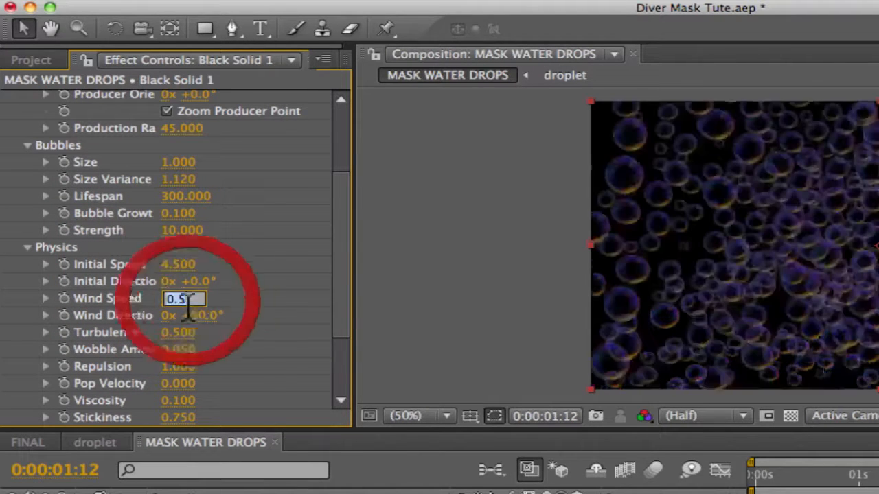
text(0)
click(206, 317)
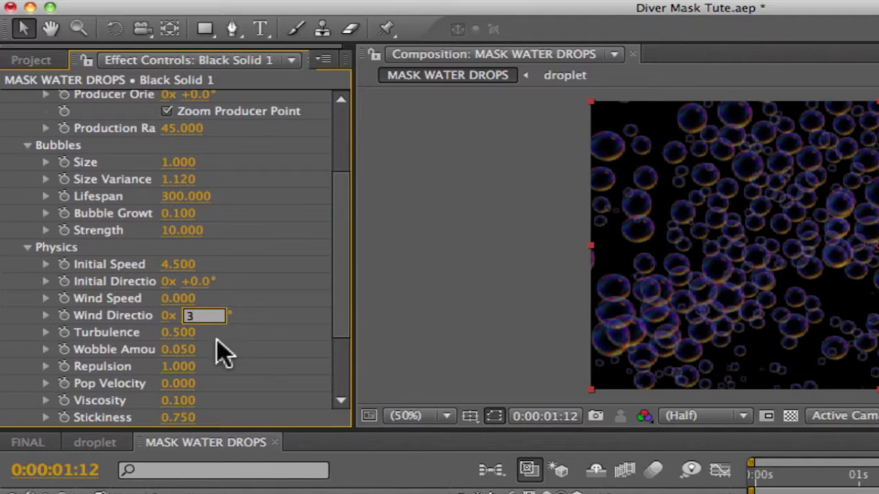
Set Foam's turbulence to 2, repulsion to 0.11, viscosity to 0.02 and stickiness to 4.
click(180, 332)
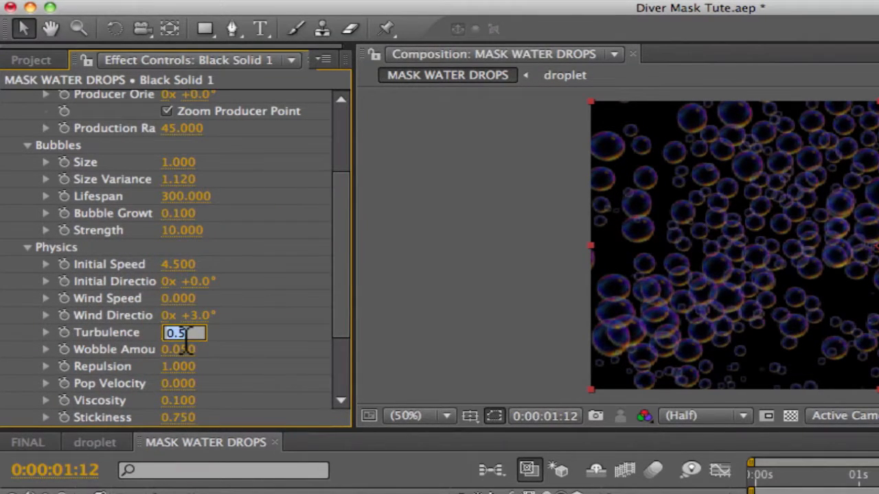
text(2)
click(184, 366)
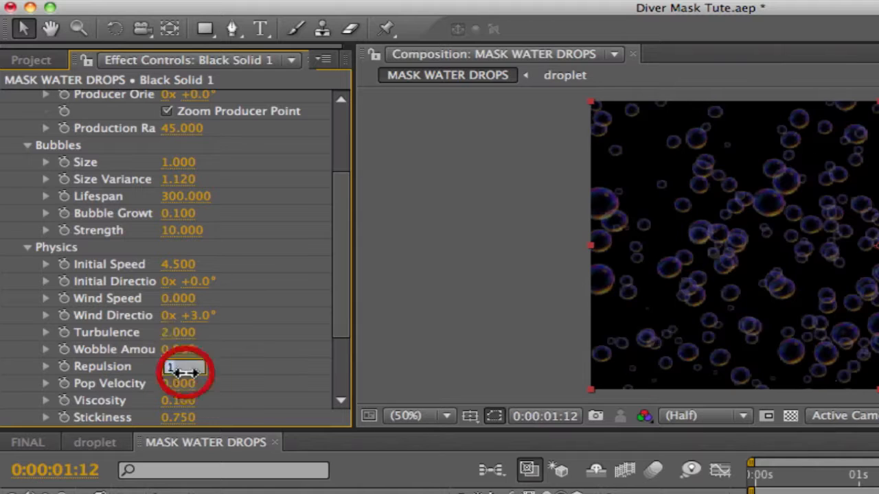
text(.11)
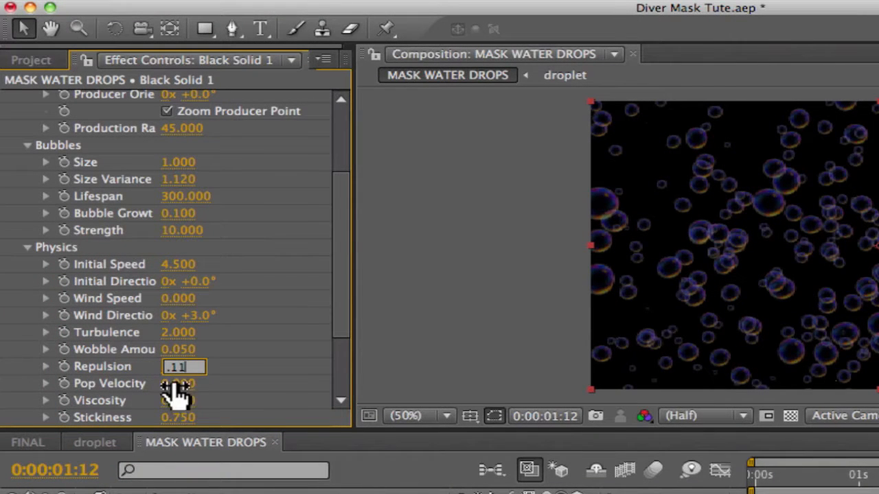
click(182, 401)
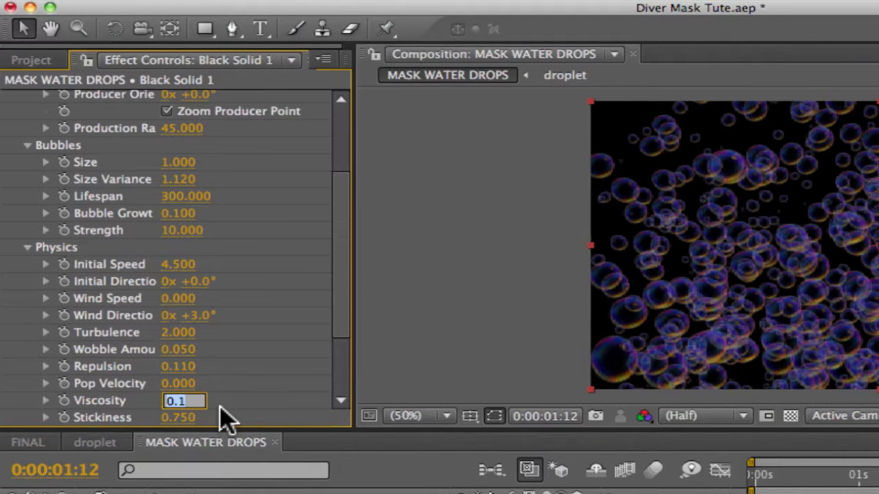
text(1)
text(02)
click(185, 417)
text(4)
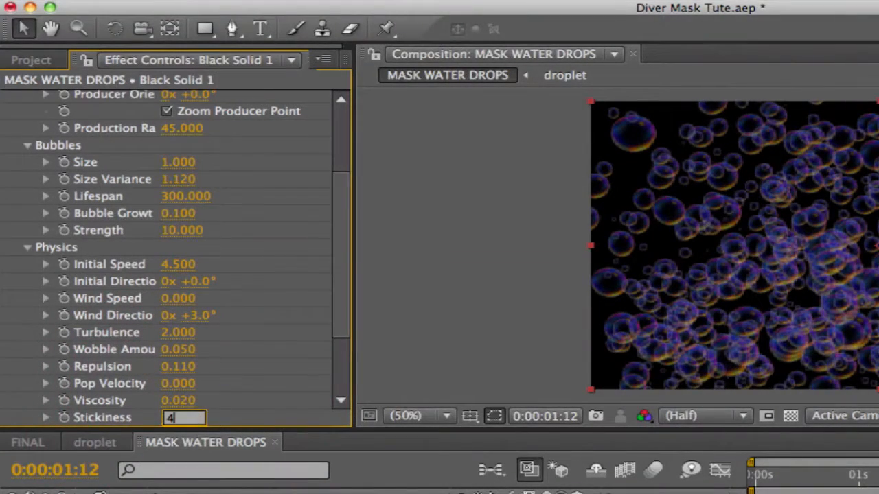
key(Return)
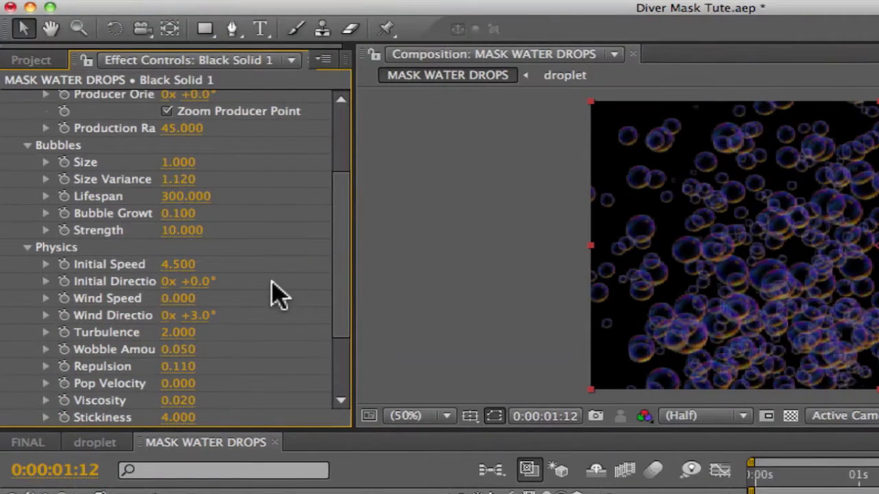
Set Foam's bubble texture to User Defined and use the droplet layer as the bubble texture layer.
scroll(274, 295, down, 3)
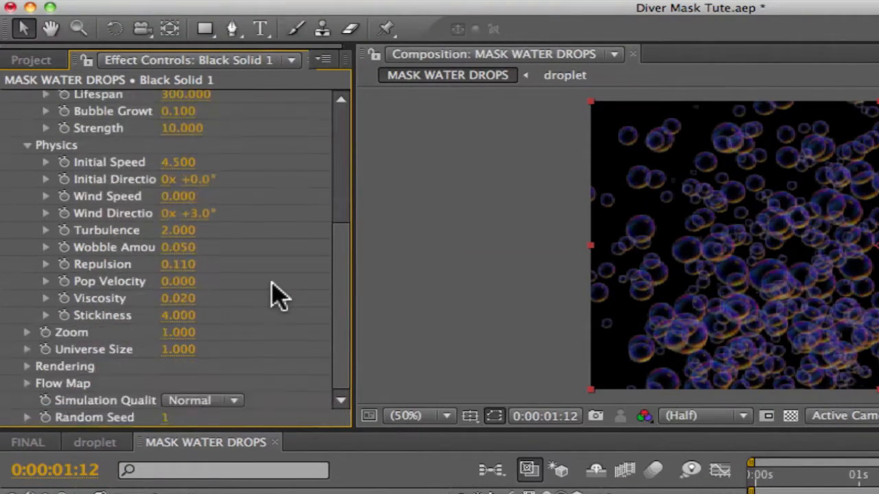
click(28, 366)
scroll(191, 347, down, 2)
click(228, 335)
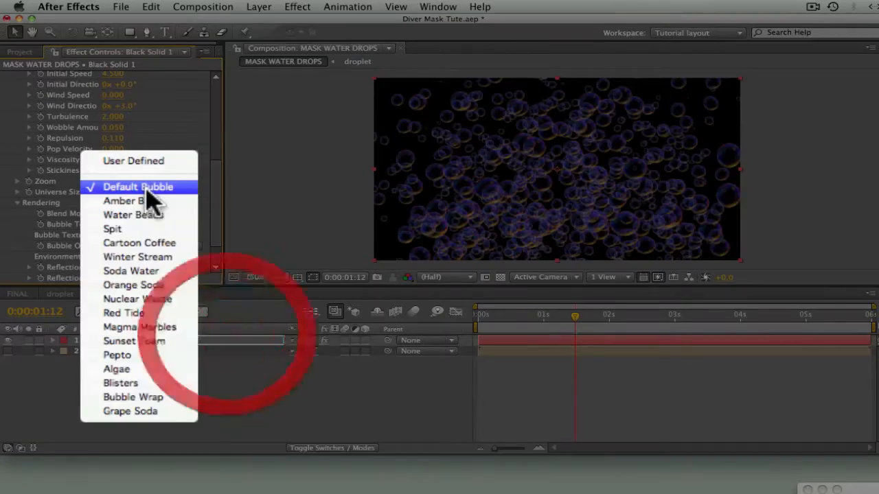
click(144, 160)
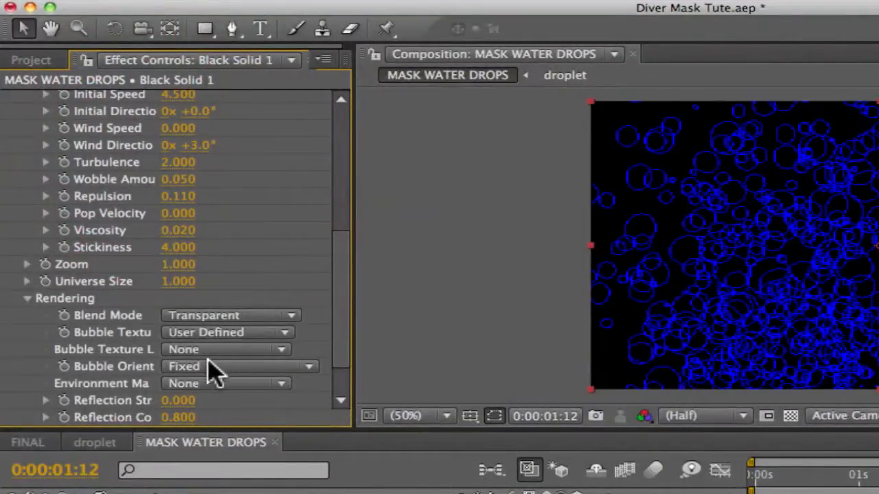
click(199, 350)
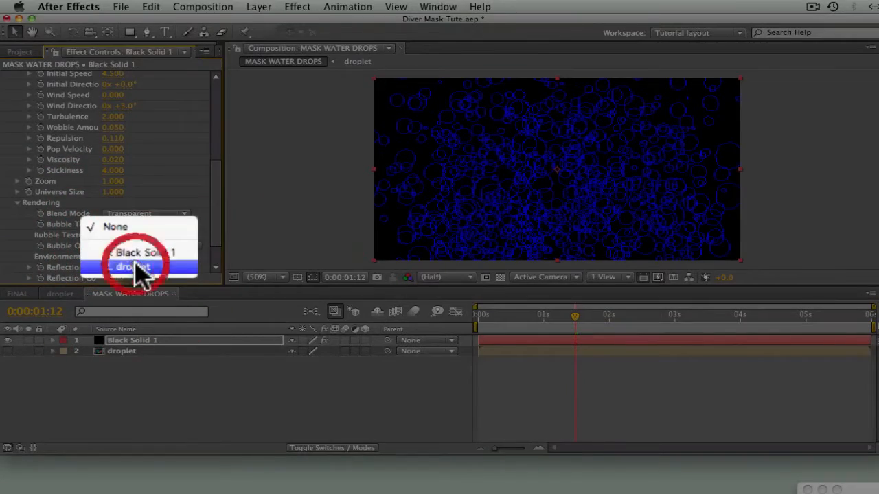
click(219, 420)
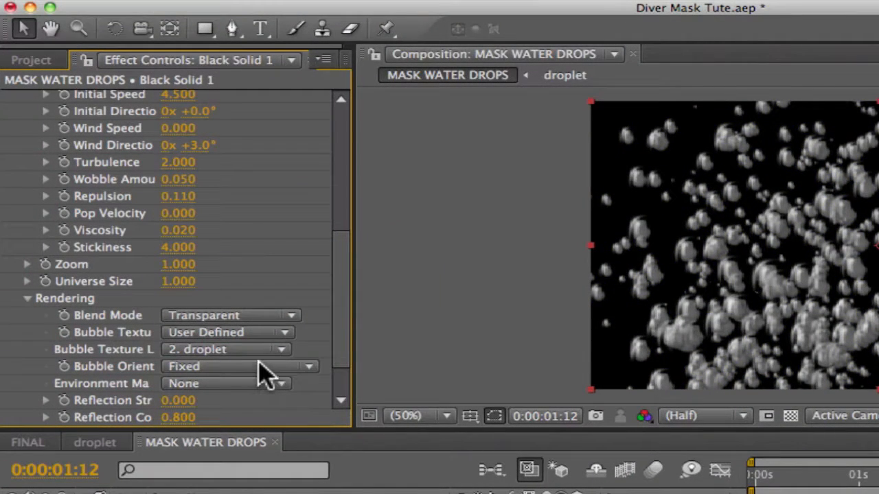
Set Foam's bubble orientation to Bubble Velocity.
click(258, 370)
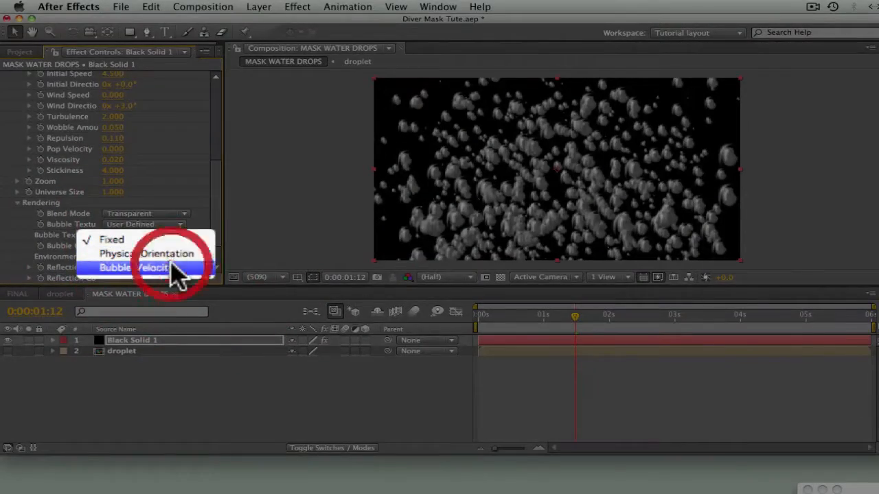
click(172, 268)
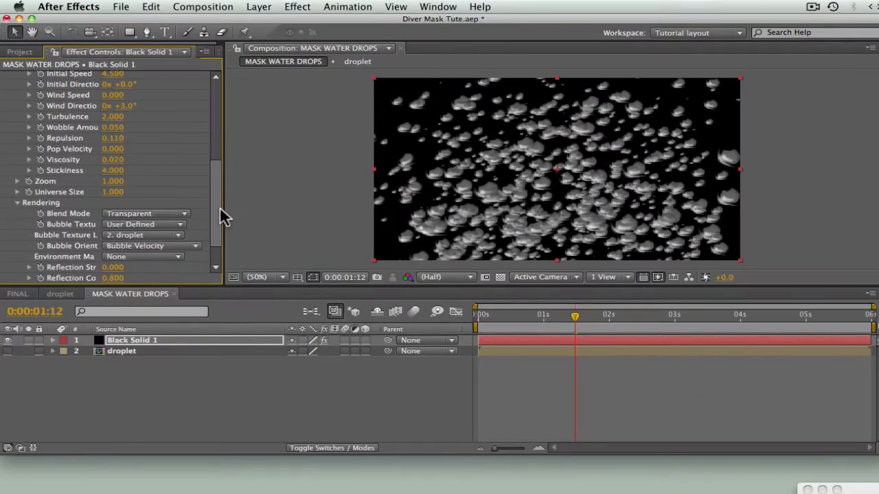
drag(219, 209, 206, 138)
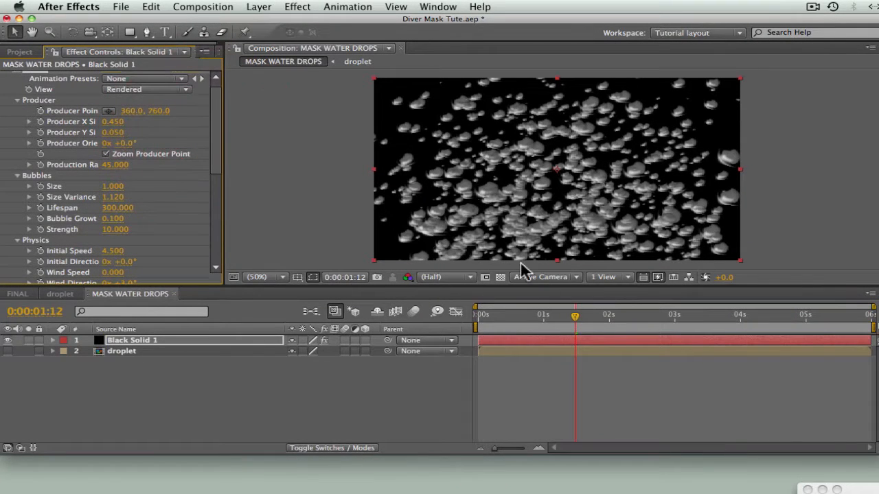
Reduce Foam's production rate to 4.8 on the black solid.
mouse_move(575, 315)
mouse_down()
mouse_move(514, 319)
mouse_move(575, 317)
mouse_up()
click(114, 165)
mouse_move(103, 165)
mouse_down()
mouse_move(26, 171)
mouse_move(3, 317)
mouse_up()
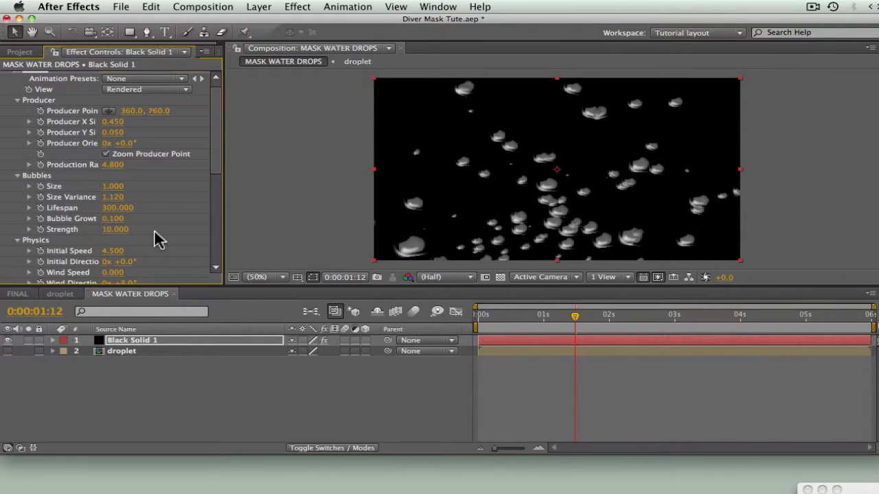
Add the MASK WATER DROPS precomp to the FINAL composition, directly below the Visor warp layer.
click(18, 294)
click(19, 48)
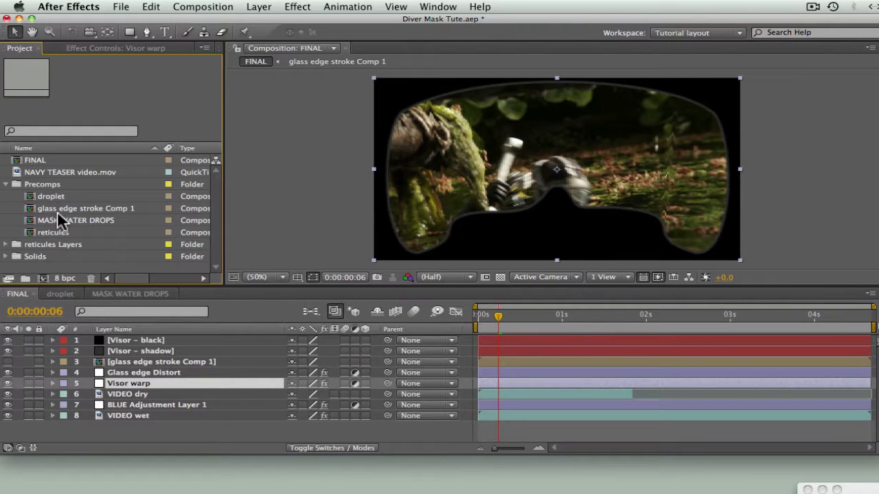
drag(31, 224, 123, 394)
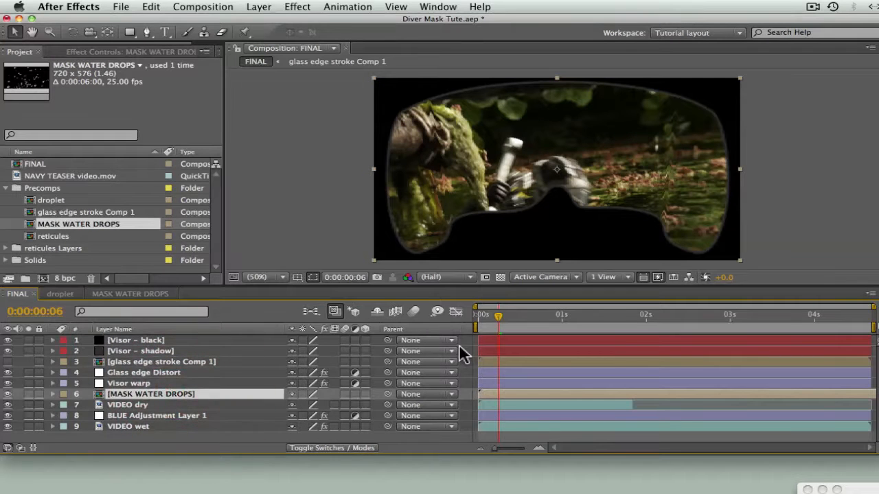
Freeze the MASK WATER DROPS layer on its frame at 0:00:01:12.
drag(531, 316, 603, 320)
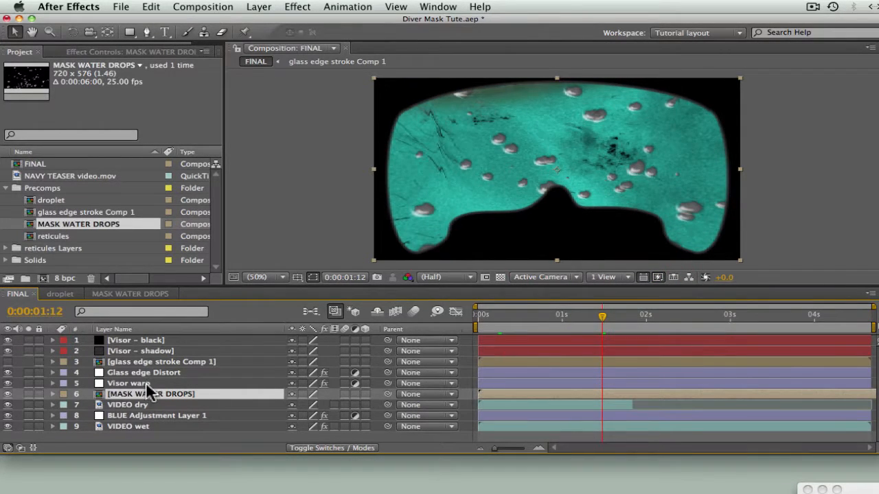
click(273, 6)
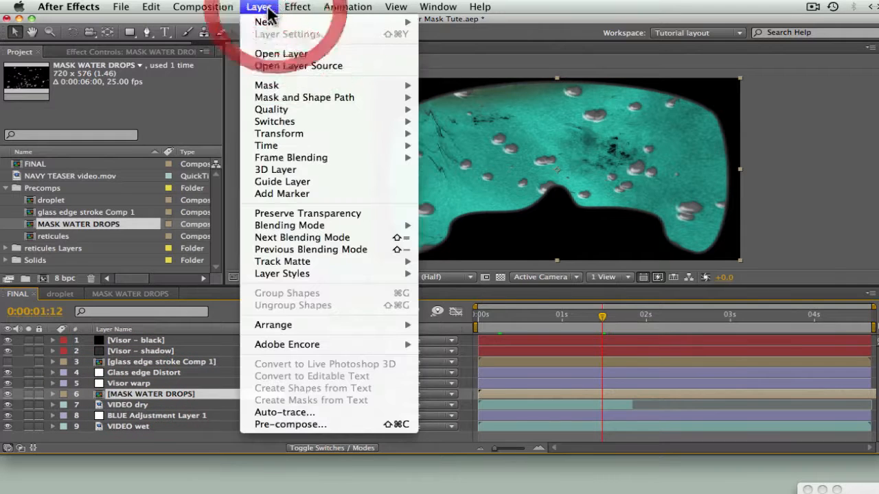
mouse_move(285, 145)
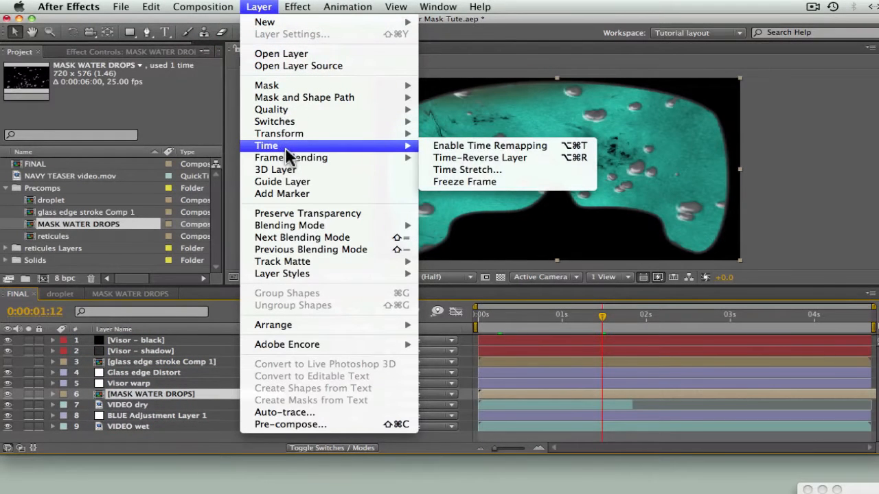
click(464, 180)
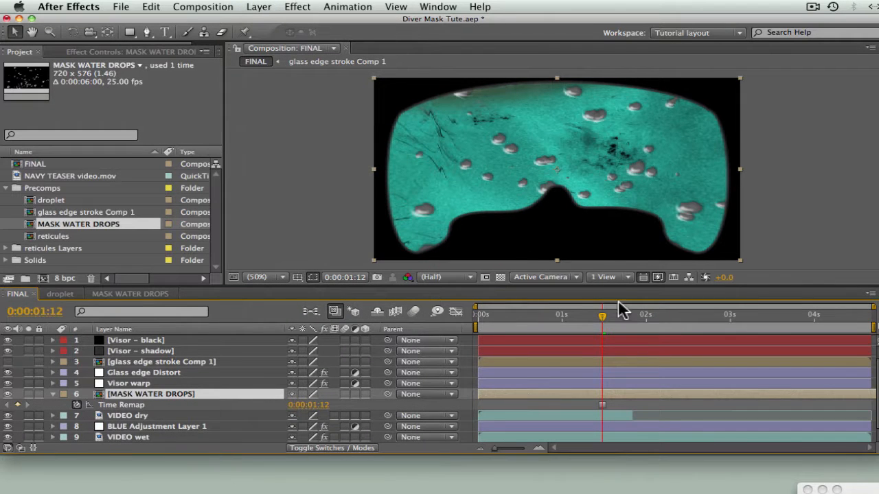
mouse_move(600, 317)
mouse_down()
mouse_move(572, 319)
mouse_move(600, 319)
mouse_up()
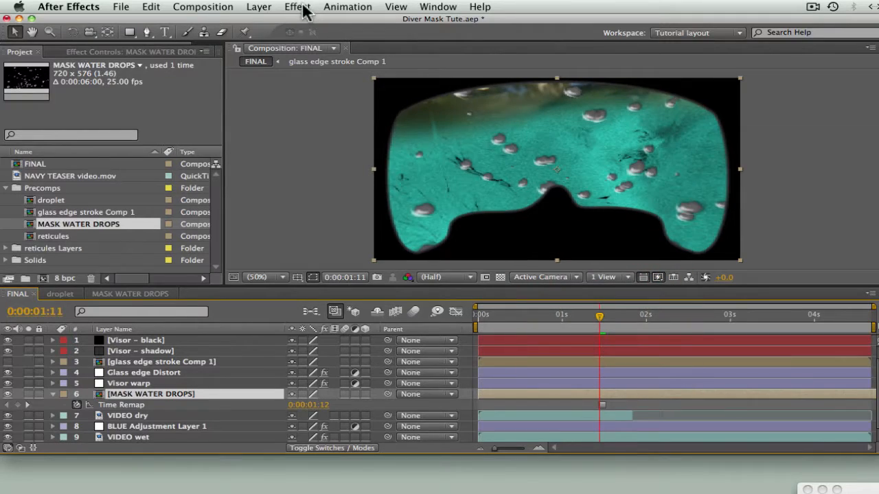
Apply the Tint effect to the MASK WATER DROPS layer.
click(298, 7)
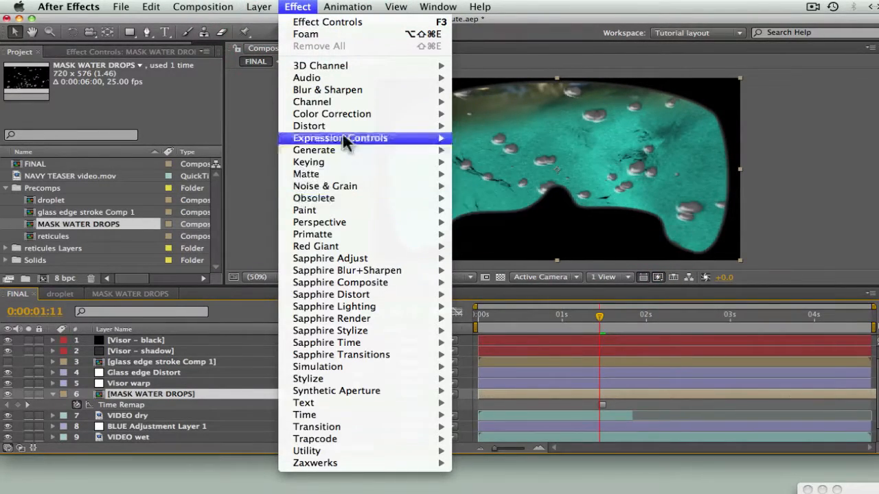
mouse_move(370, 113)
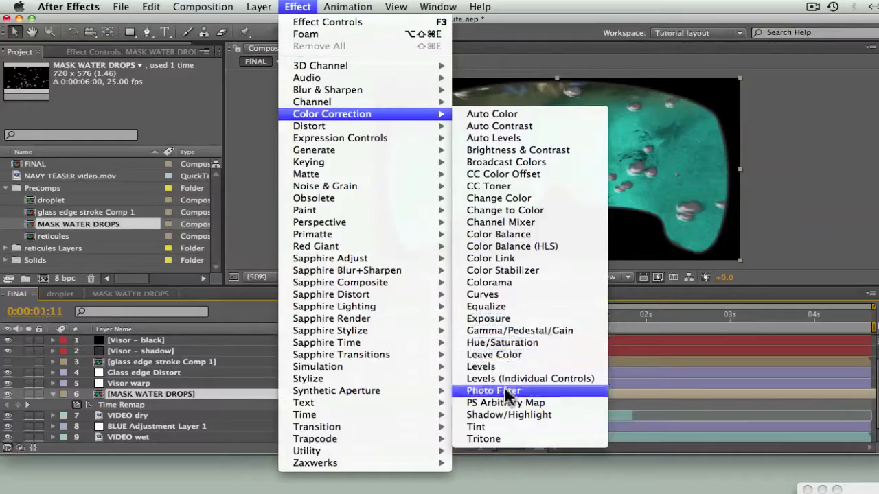
click(497, 426)
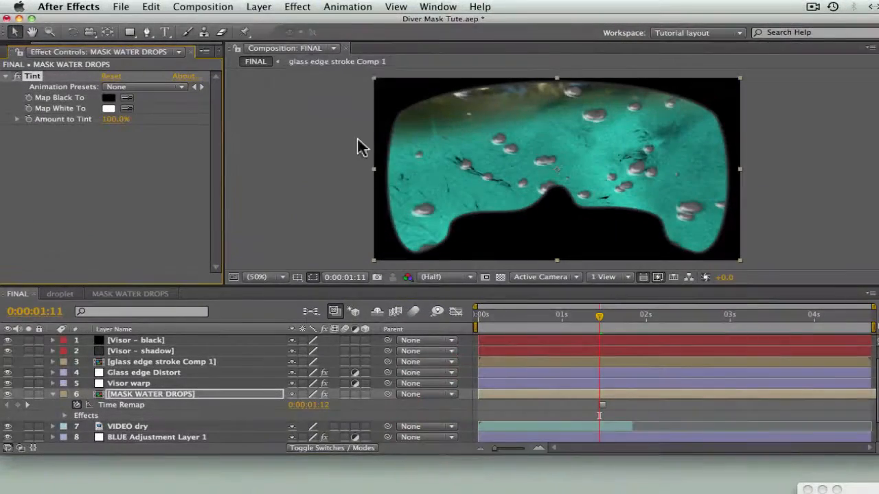
Add Levels to the MASK WATER DROPS layer with input black 48, input white 164 and gamma 0.95.
click(298, 7)
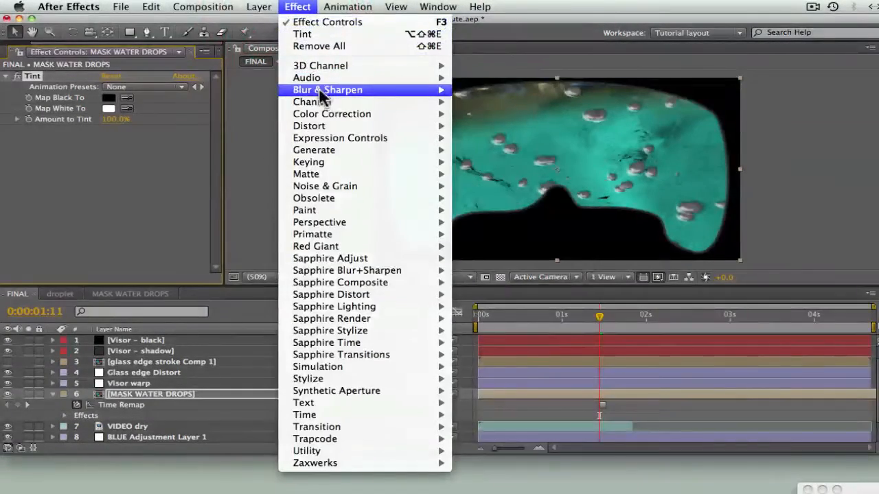
mouse_move(442, 113)
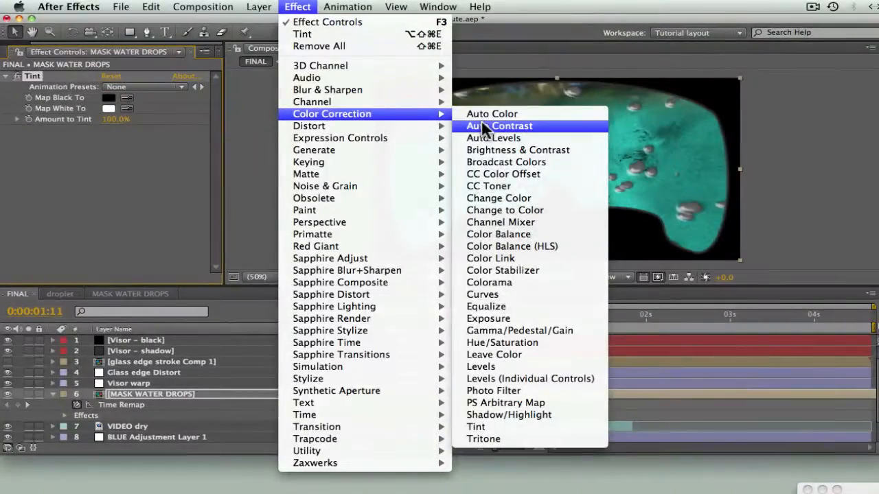
click(527, 367)
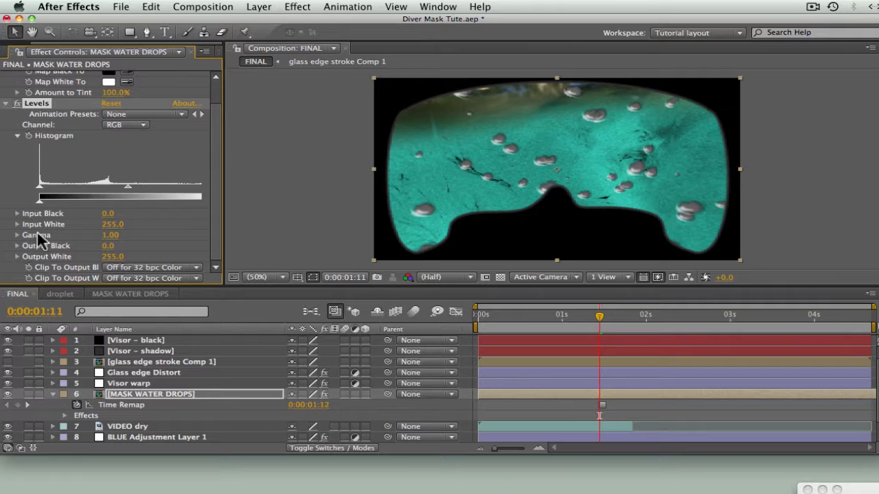
drag(40, 193, 62, 194)
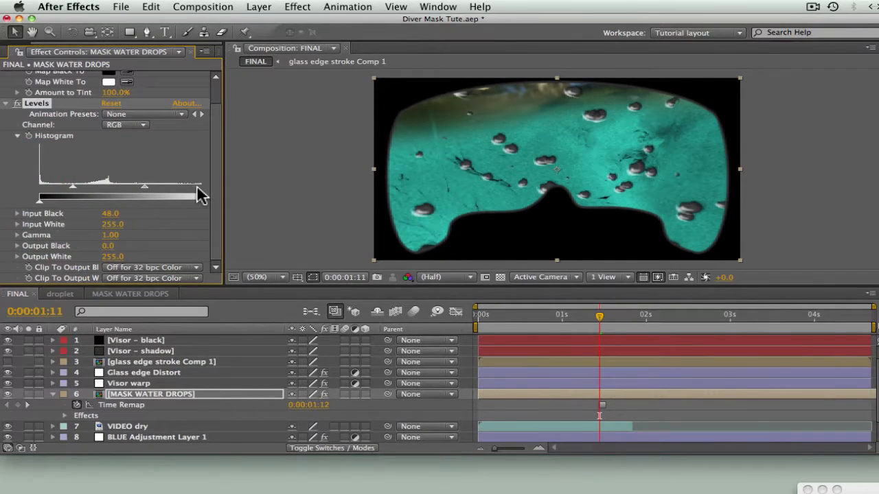
drag(201, 186, 162, 187)
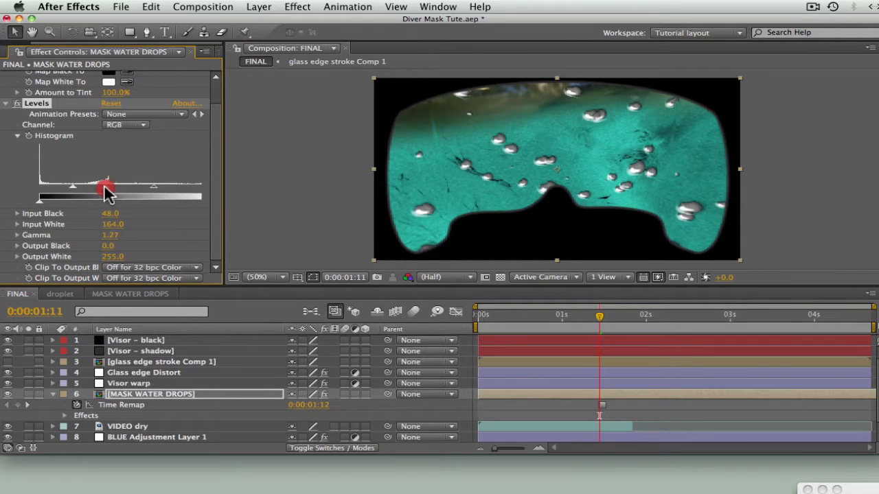
drag(117, 190, 115, 191)
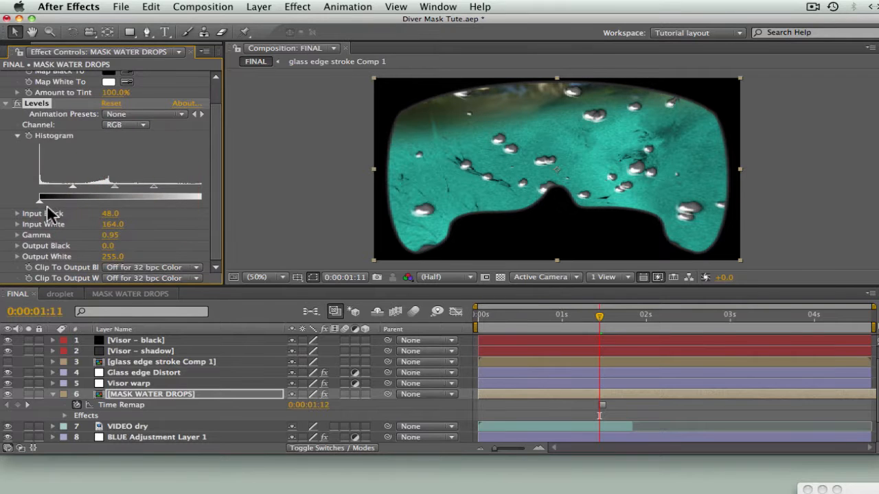
Apply the CC Glass effect to the VIDEO dry layer.
click(127, 426)
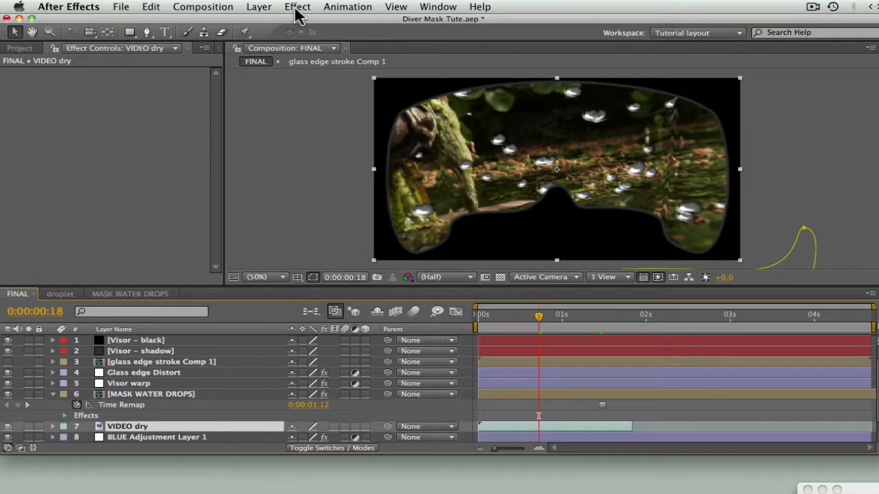
click(297, 7)
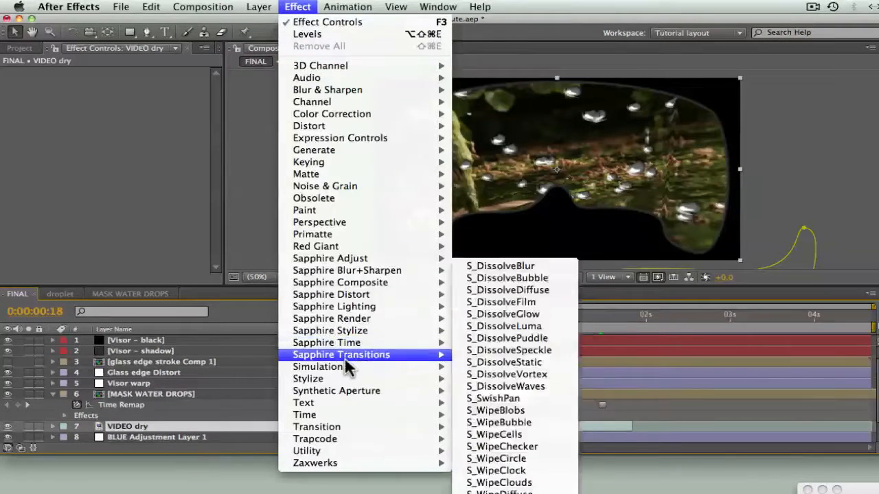
mouse_move(346, 379)
click(514, 418)
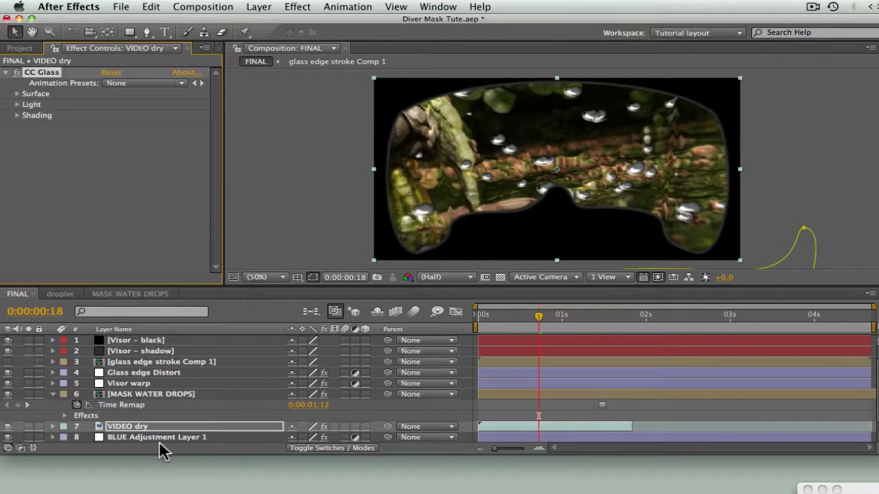
Hide the MASK WATER DROPS layer and use it as CC Glass's bump map with the Alpha property.
click(18, 94)
click(129, 106)
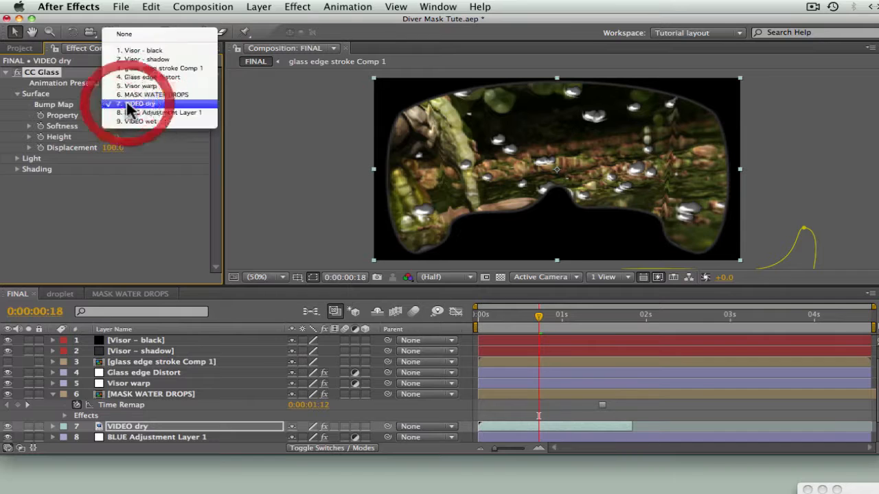
click(133, 94)
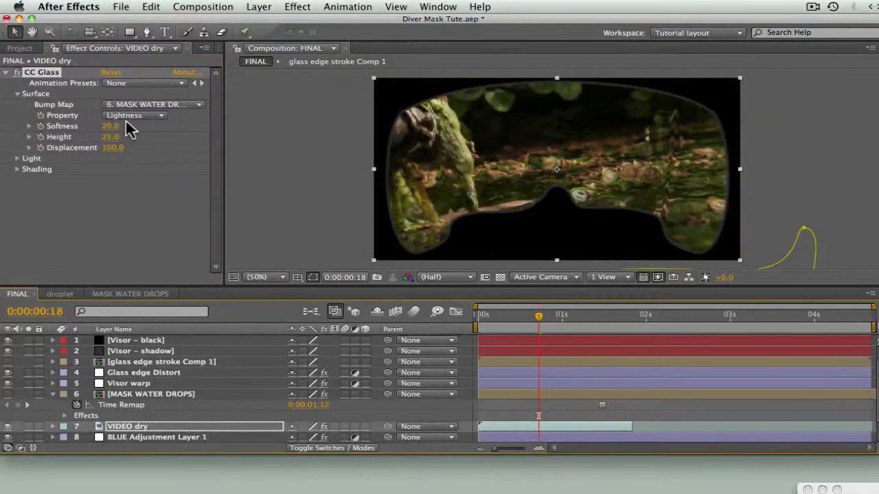
click(127, 114)
click(129, 98)
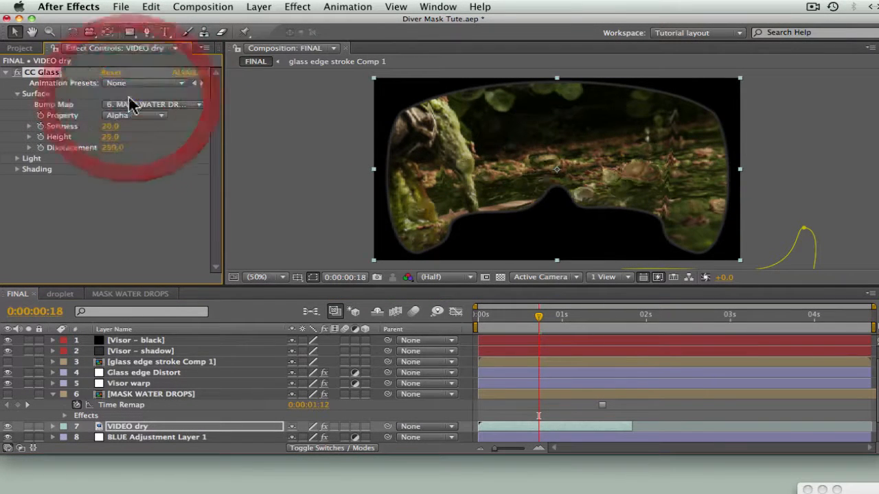
Set CC Glass's surface softness to 8, height to 20 and displacement to 180.
click(112, 127)
text(8)
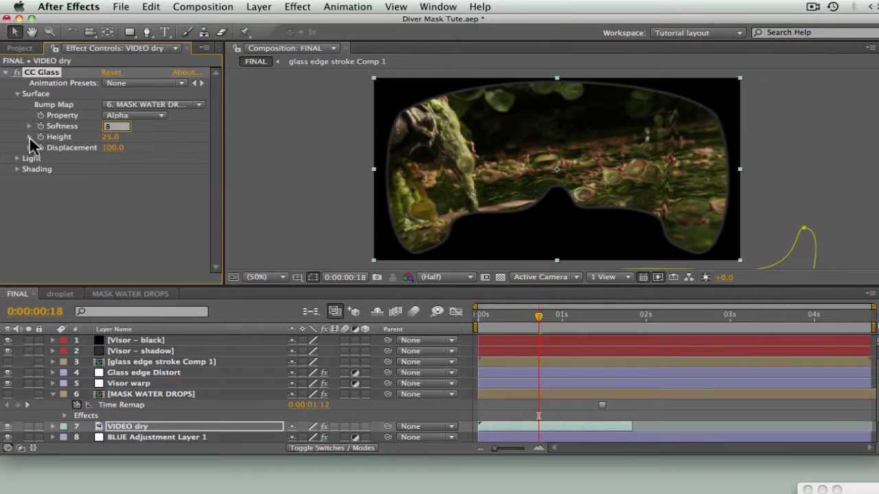
click(110, 138)
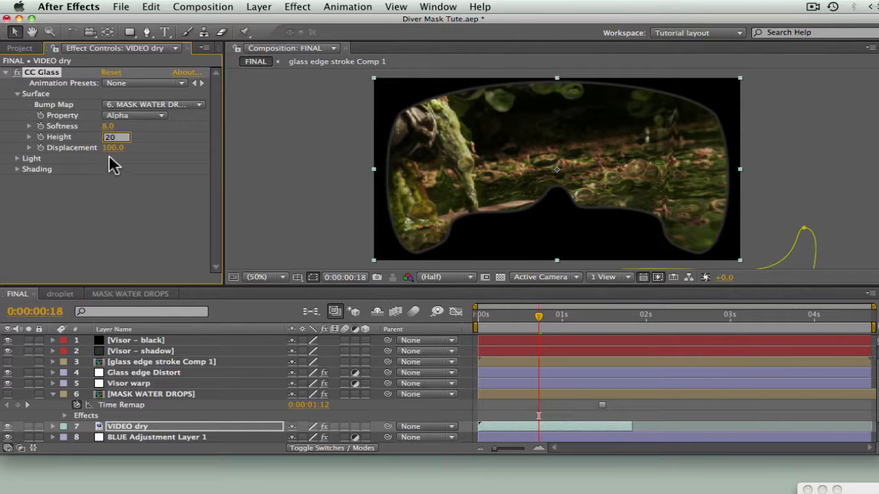
text(20)
click(112, 149)
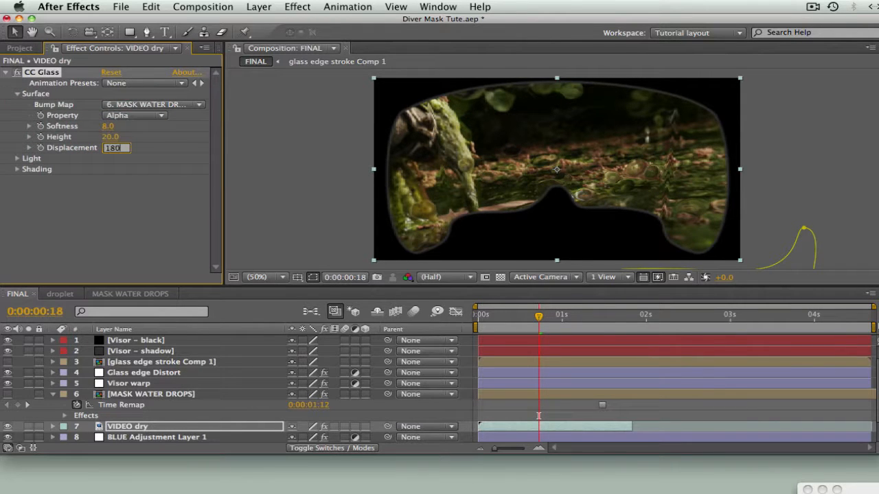
Change CC Glass's light to a Point Light with height 100, positioned at about 360.6, 102.
click(18, 159)
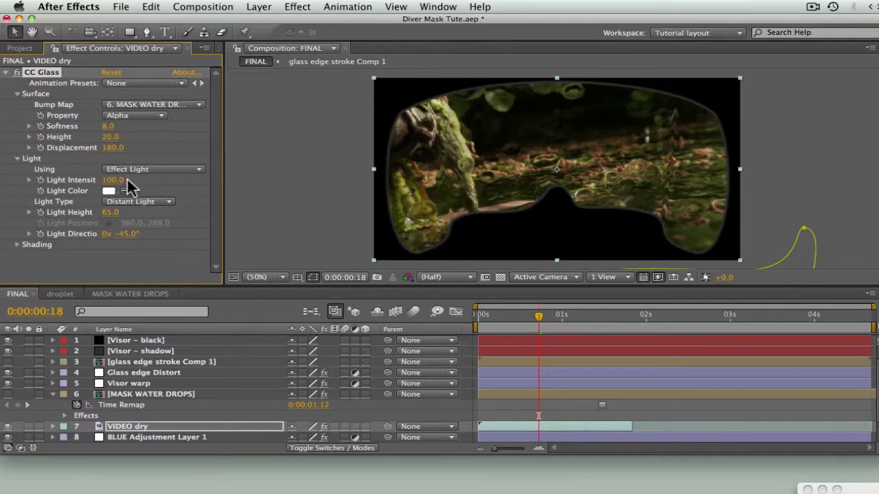
click(133, 204)
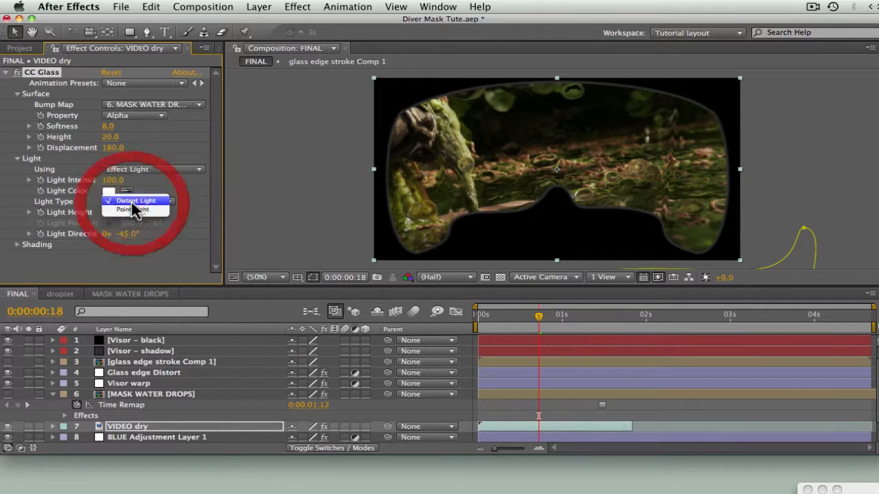
click(133, 211)
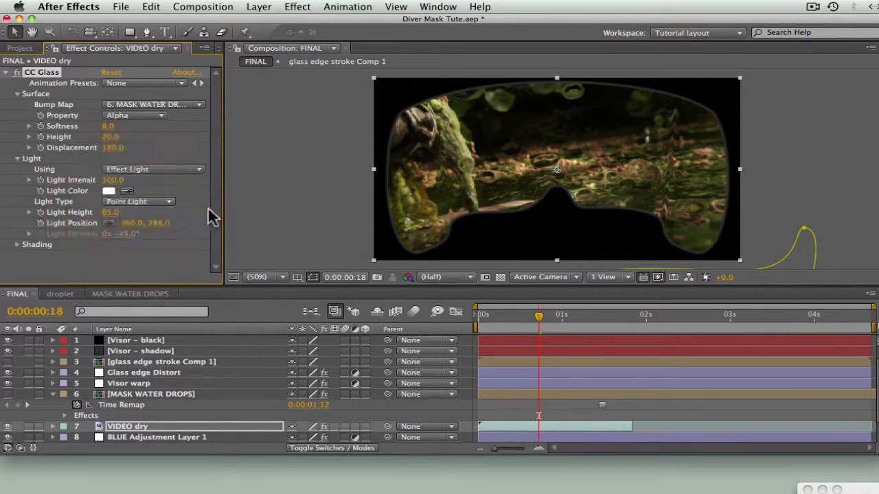
click(110, 212)
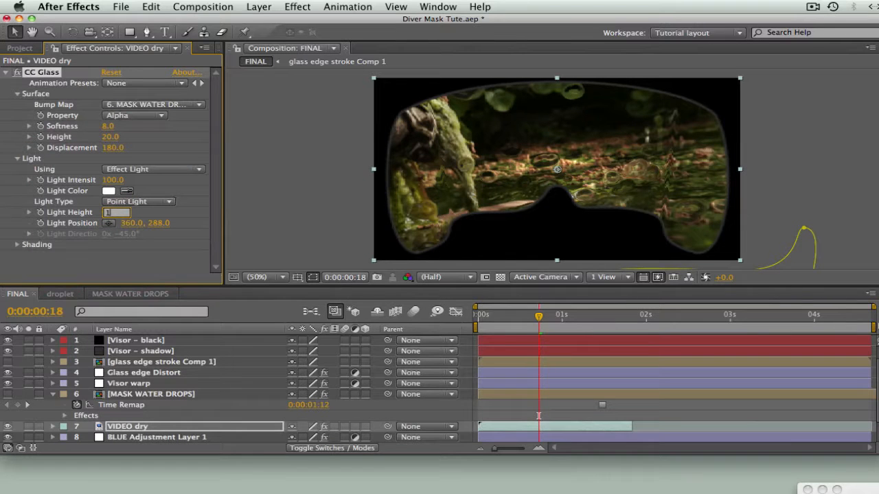
click(109, 223)
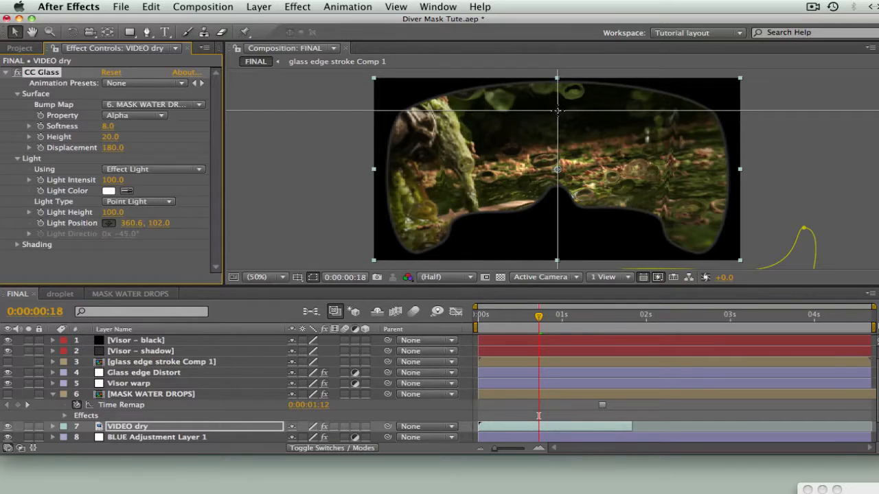
click(558, 110)
Try a CC Glass light intensity of 167 and restore it to 100.
drag(112, 179, 146, 169)
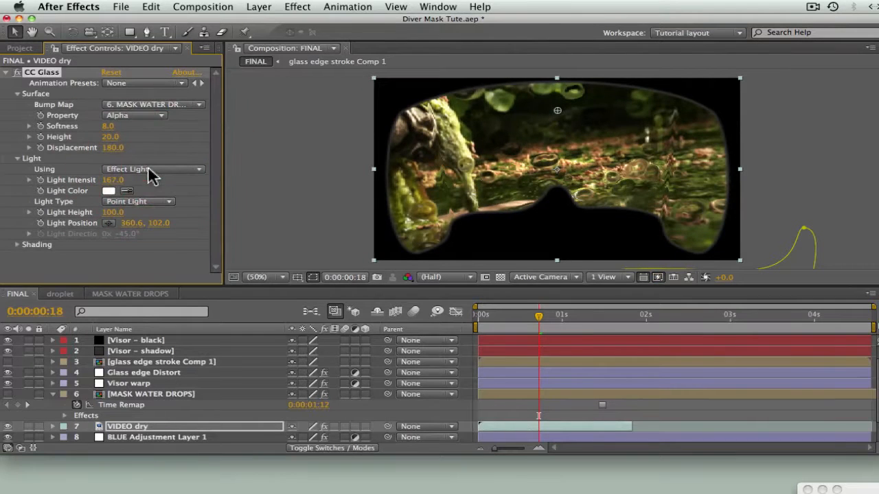
click(115, 180)
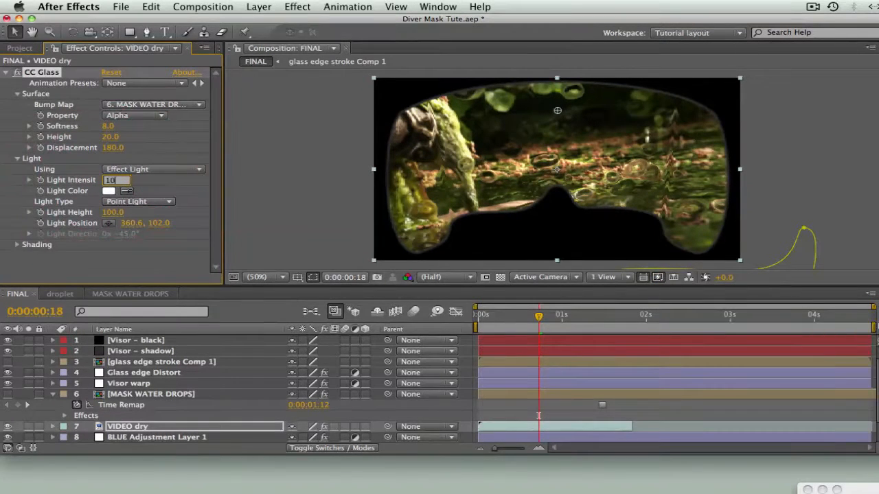
text(100)
key(Return)
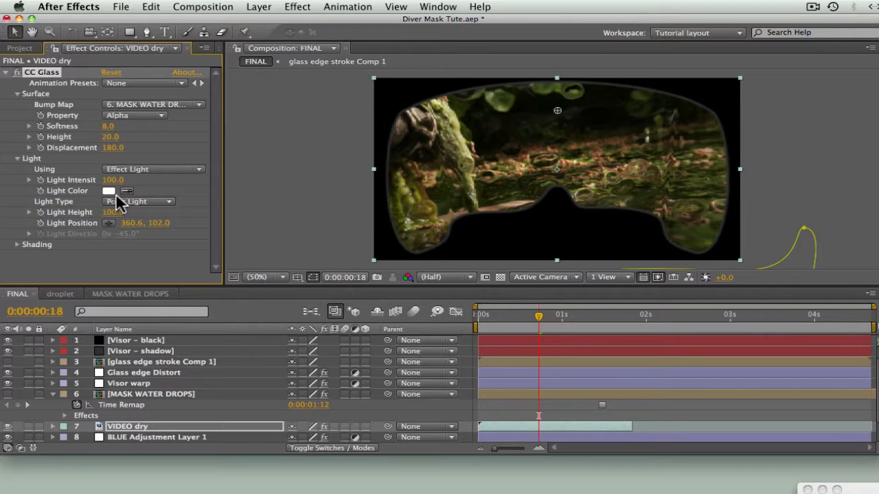
Set CC Glass's displacement to -180 and check the droplets over the early dry footage up to frame 0:00:00:07.
click(112, 147)
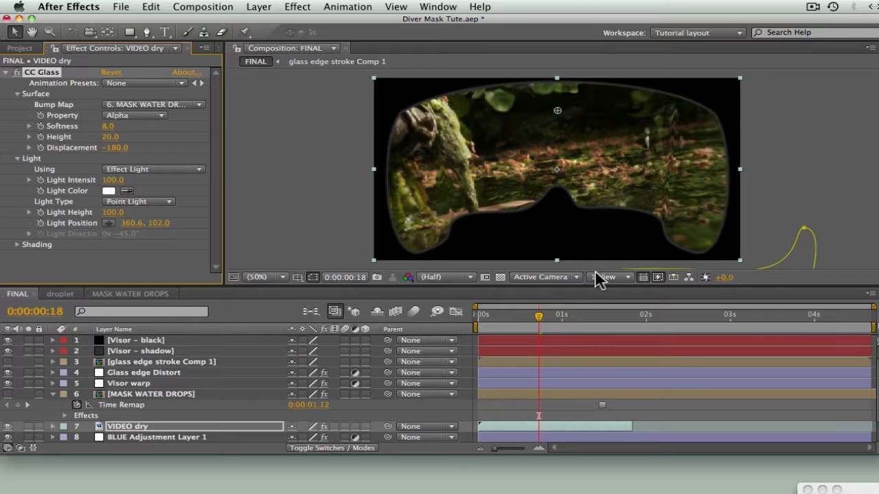
drag(539, 320, 514, 322)
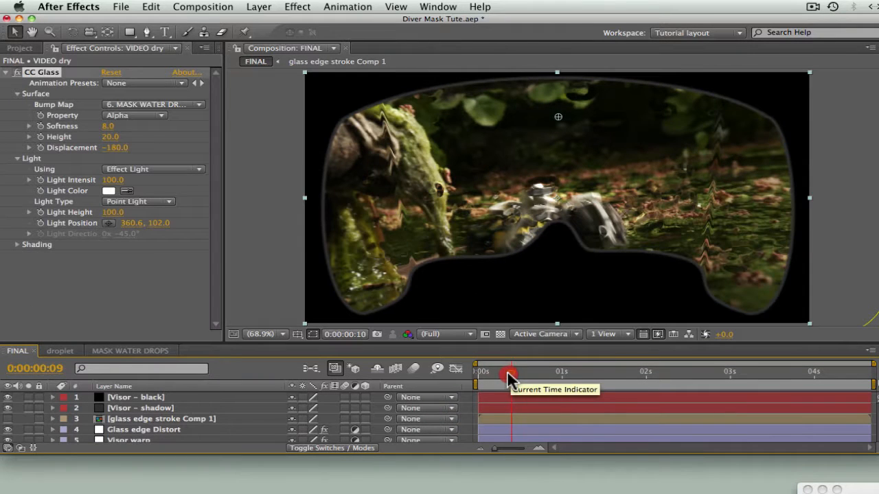
drag(509, 377, 502, 379)
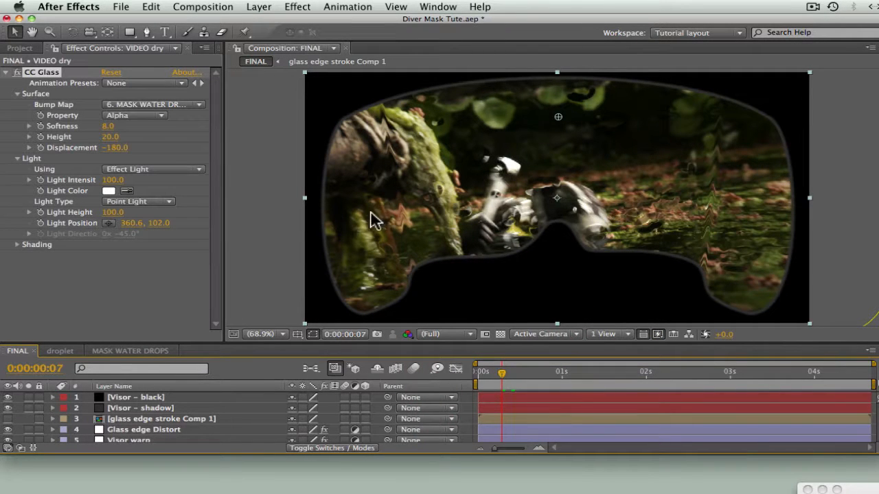
Open CC Glass's displacement value for editing.
click(114, 148)
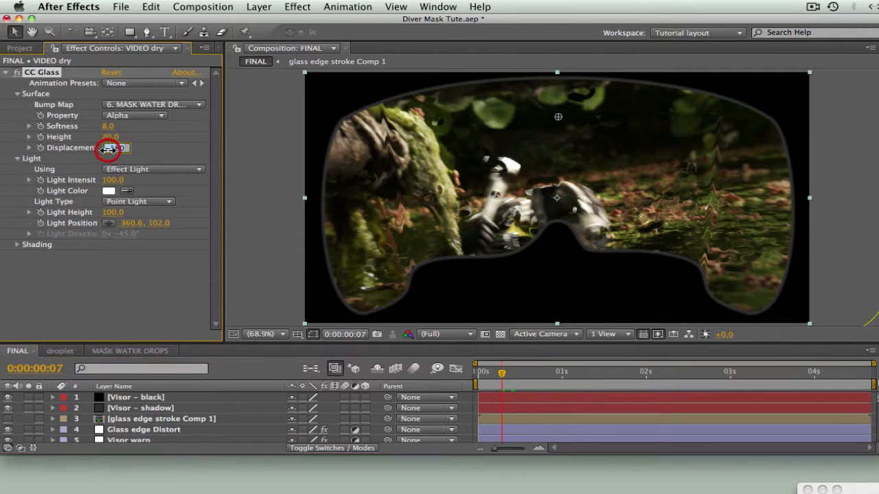